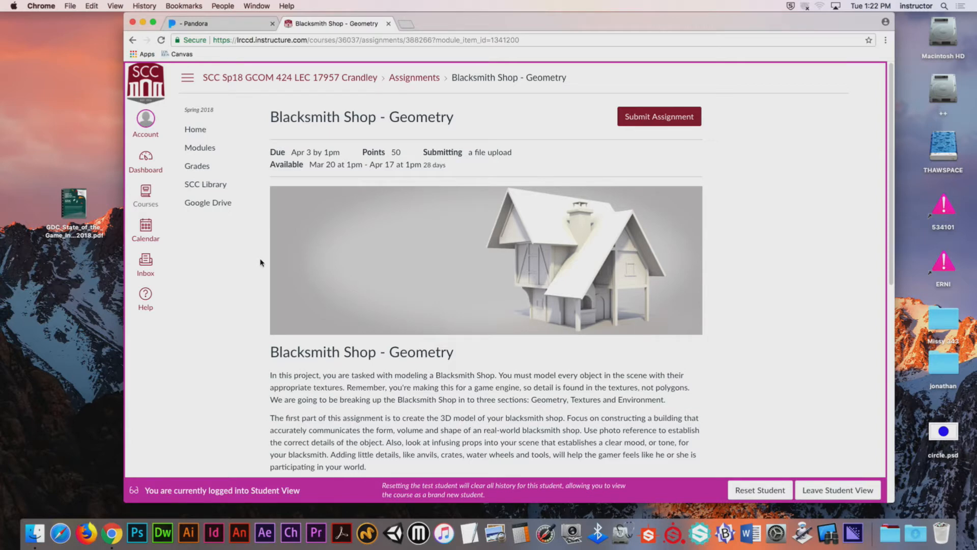
Open cgchannel.com in a new browser tab and browse its news articles through to the next set.
left_click(406, 23)
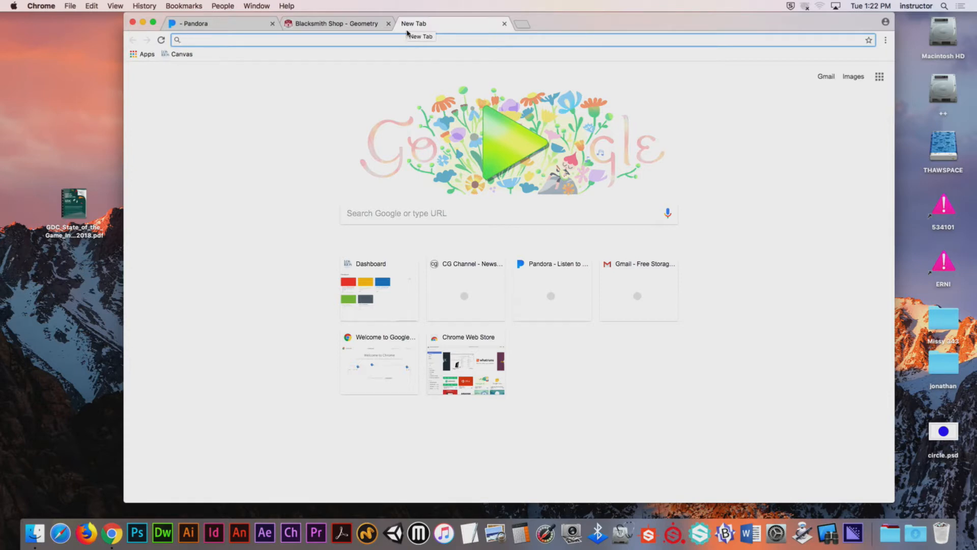
type("ch")
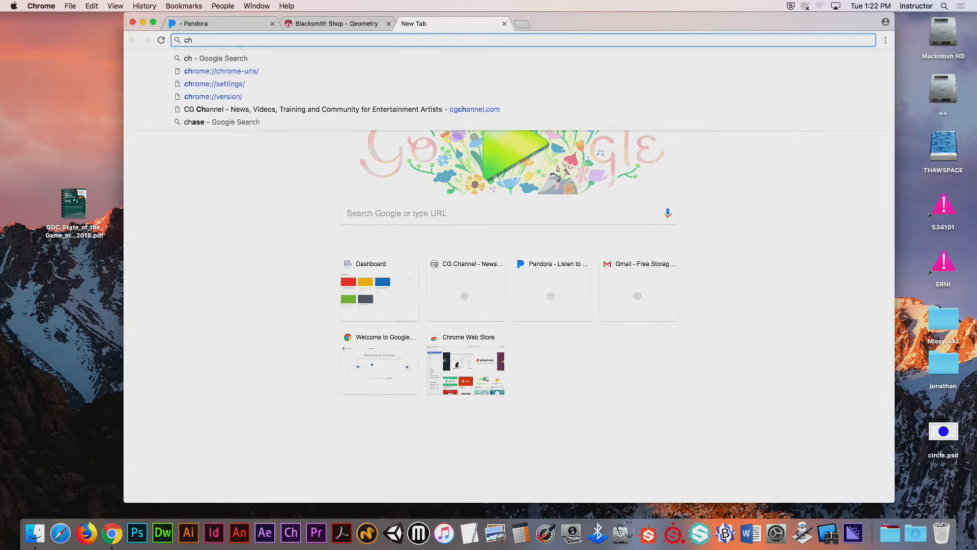
key("BackSpace")
type("g")
key("Return")
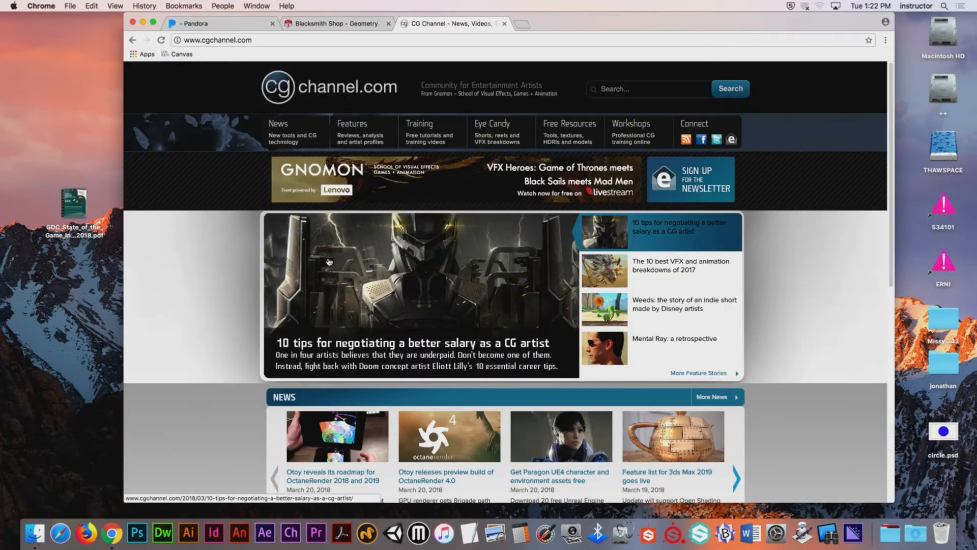
scroll(509, 387, "down", 5)
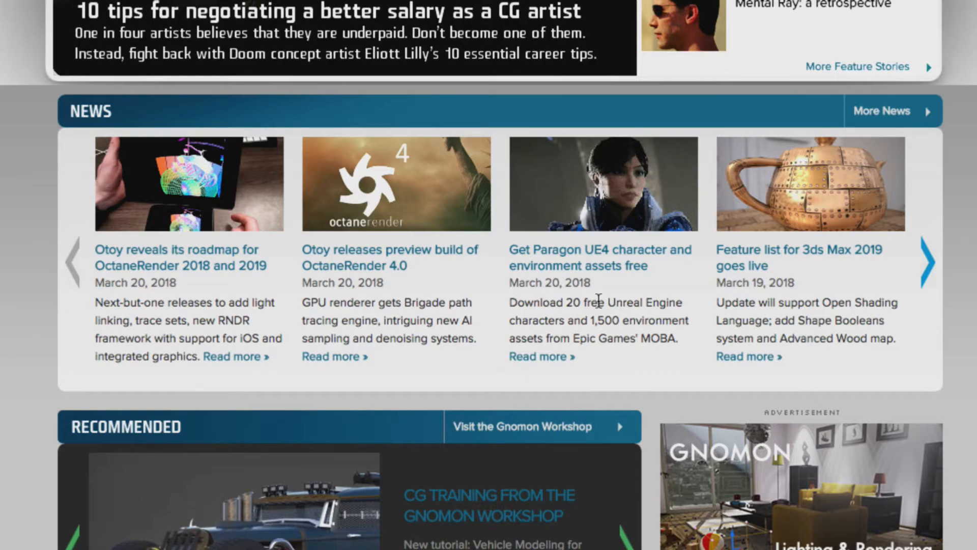
left_click(930, 267)
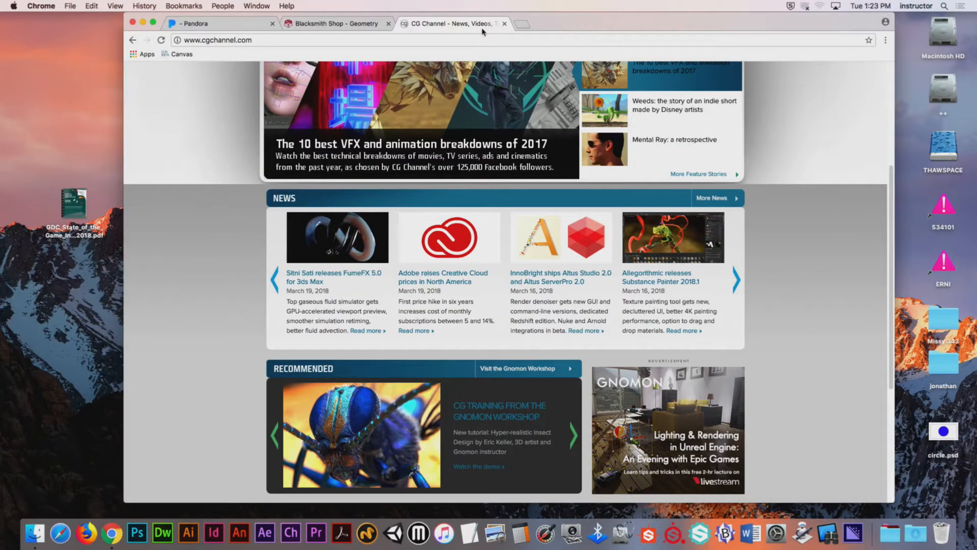
Visit gdconf.com, look over the Game Developers Conference home page and close its tab.
left_click(467, 40)
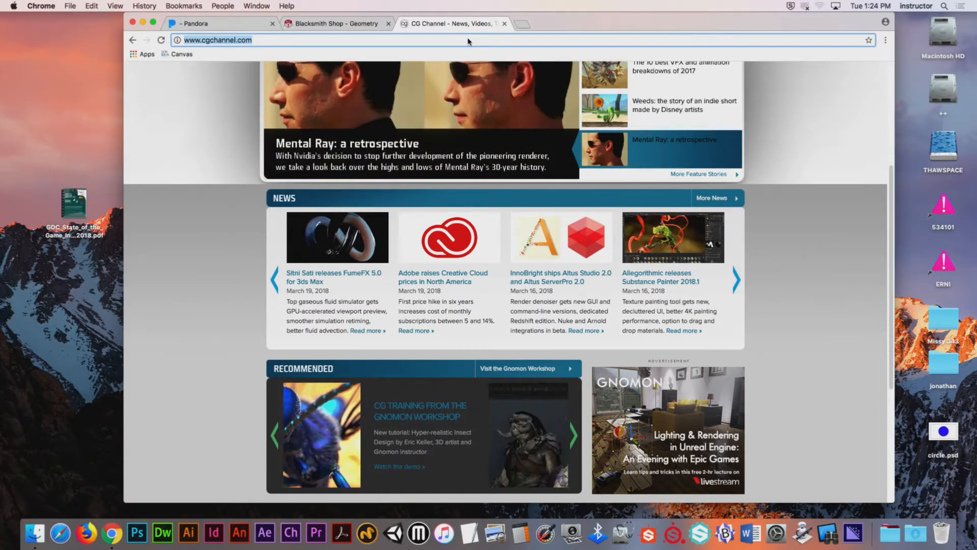
type("gdcong")
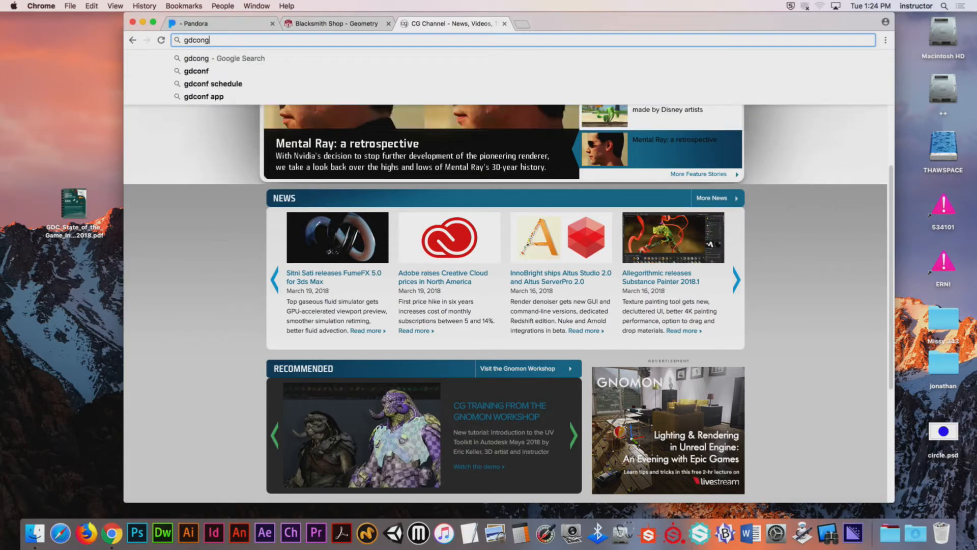
key("BackSpace")
type("f.com")
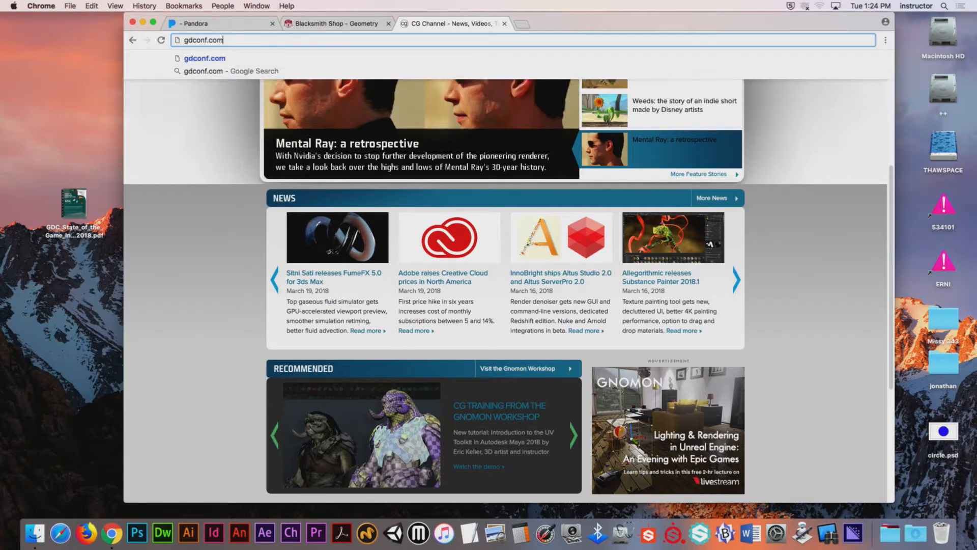
key("Return")
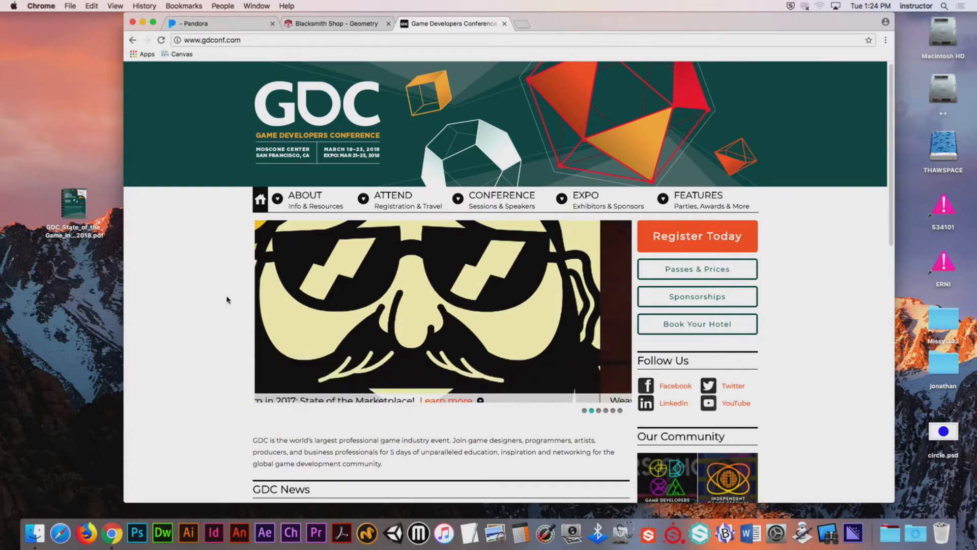
scroll(201, 292, "down", 3)
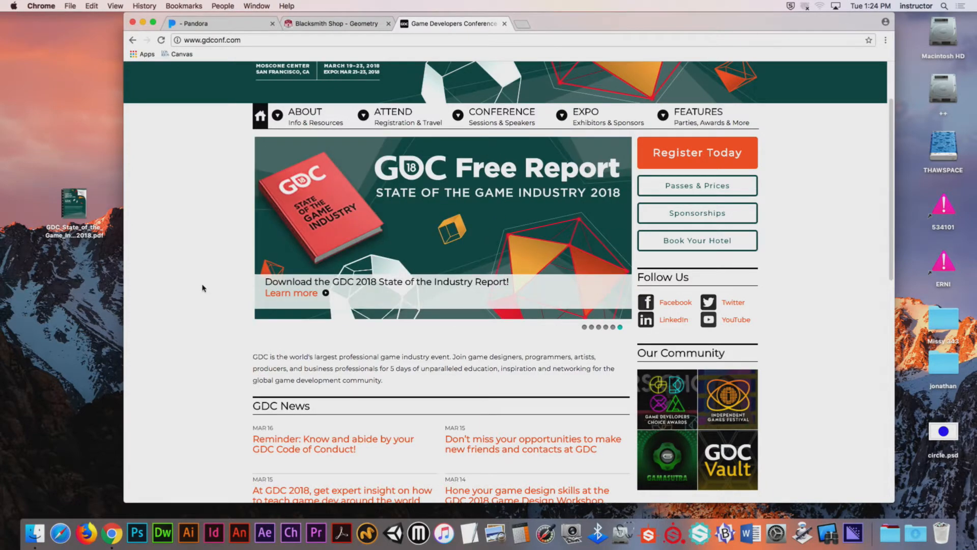
scroll(194, 295, "up", 3)
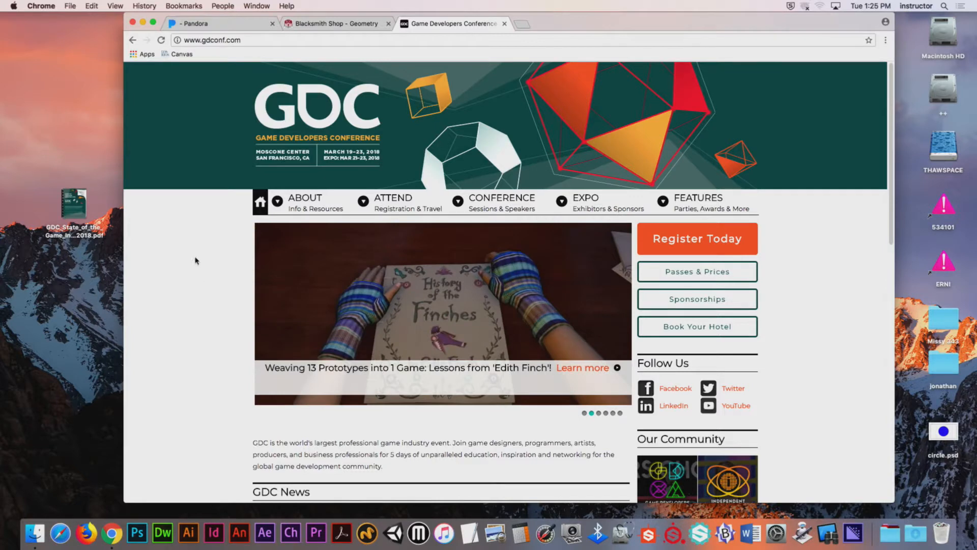
left_click(504, 24)
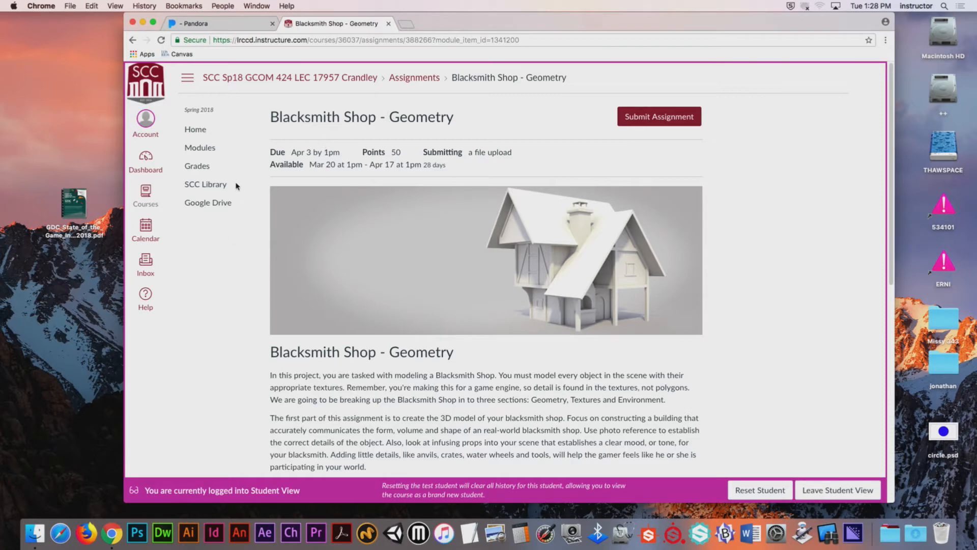
View the Week 10 Sci-Fi Panel lab assignment from the course modules and return to the module list.
left_click(208, 150)
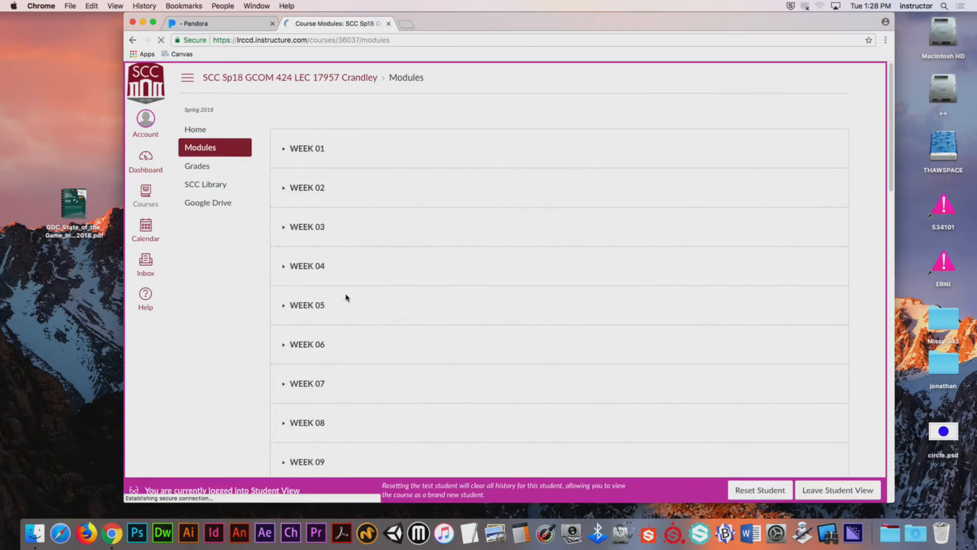
scroll(409, 364, "down", 8)
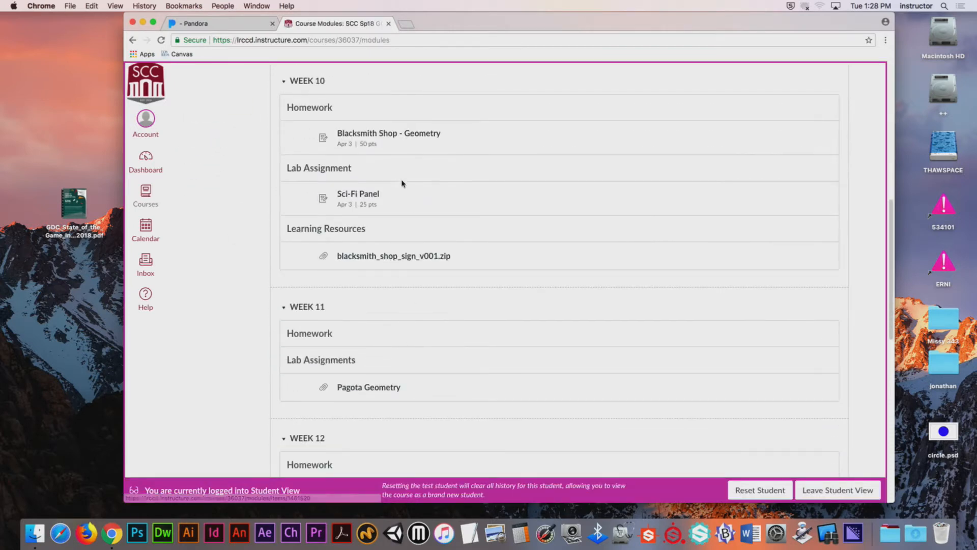
left_click(362, 200)
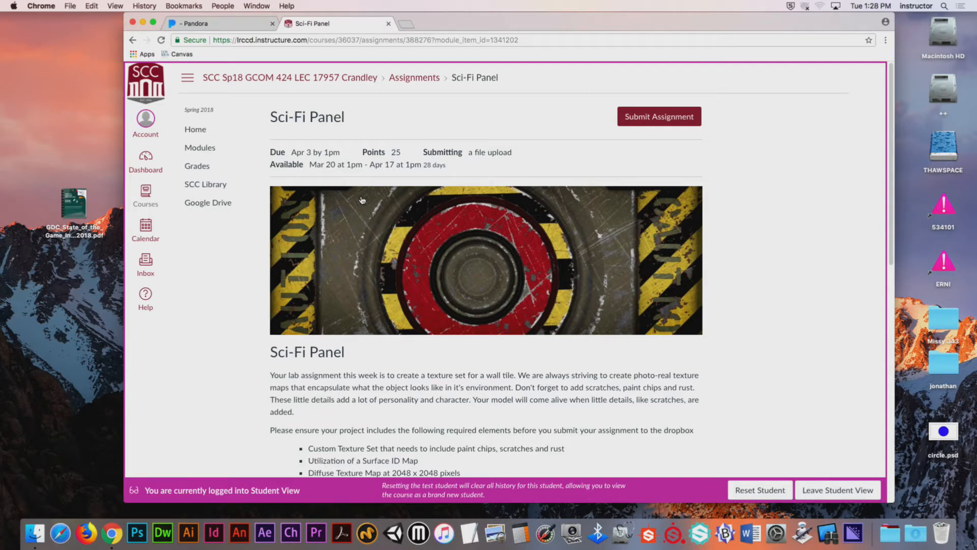
left_click(132, 40)
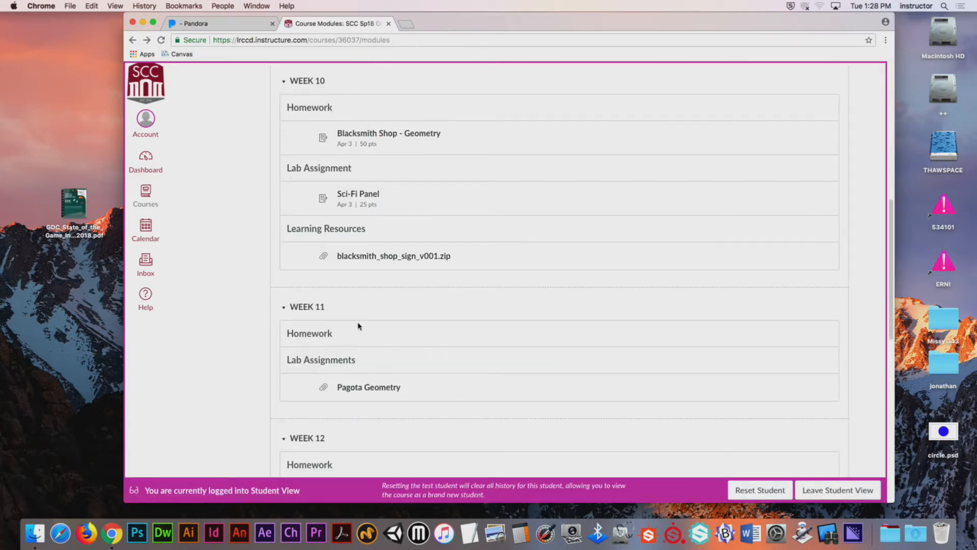
Download blacksmith_shop_sign_v001.zip from the Week 10 learning resources and move it to the Desktop.
left_click(413, 260)
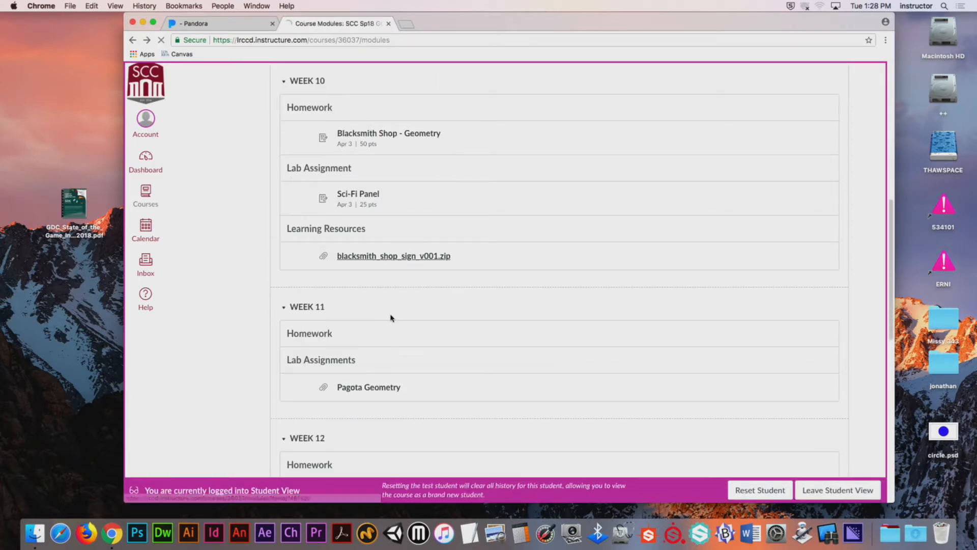
left_click(412, 141)
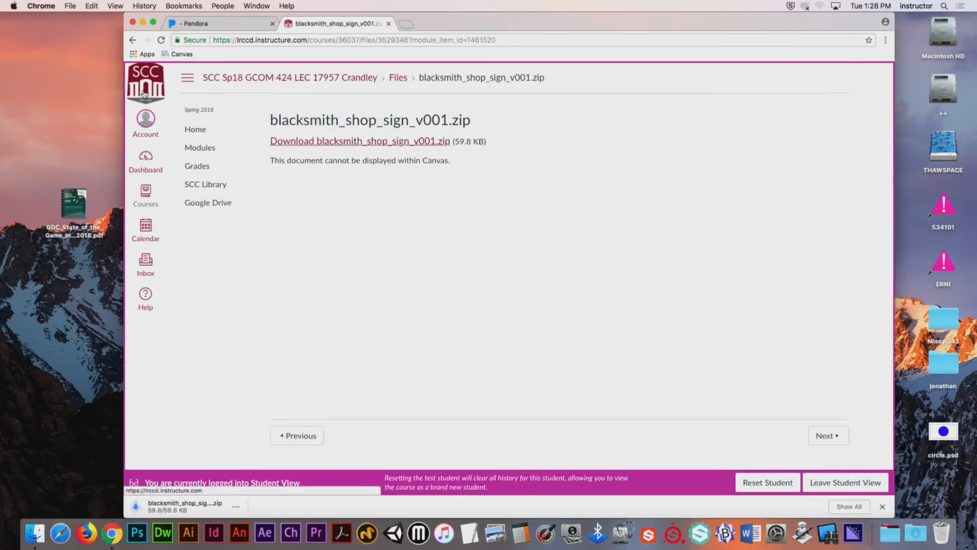
left_click(237, 506)
left_click(257, 476)
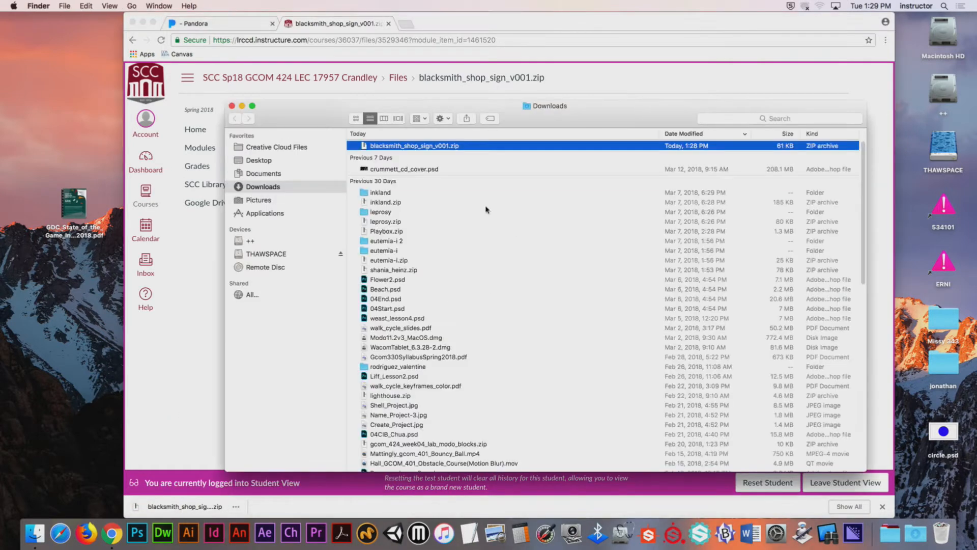
left_click_drag(366, 148, 420, 180)
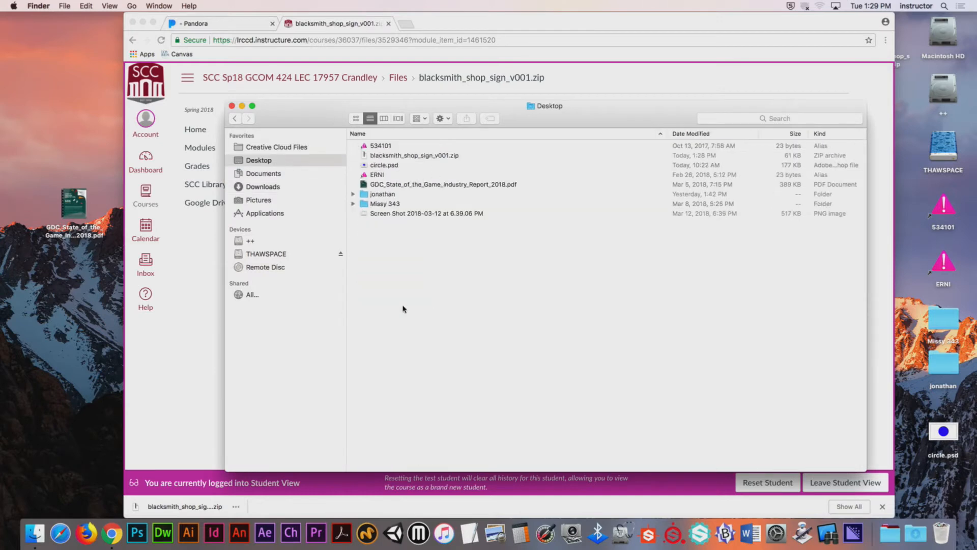
Unpack the sign archive on the Desktop and open blacksmith_shop_sign_v001.lxo in Modo without reloading the auto-saves.
double_click(417, 155)
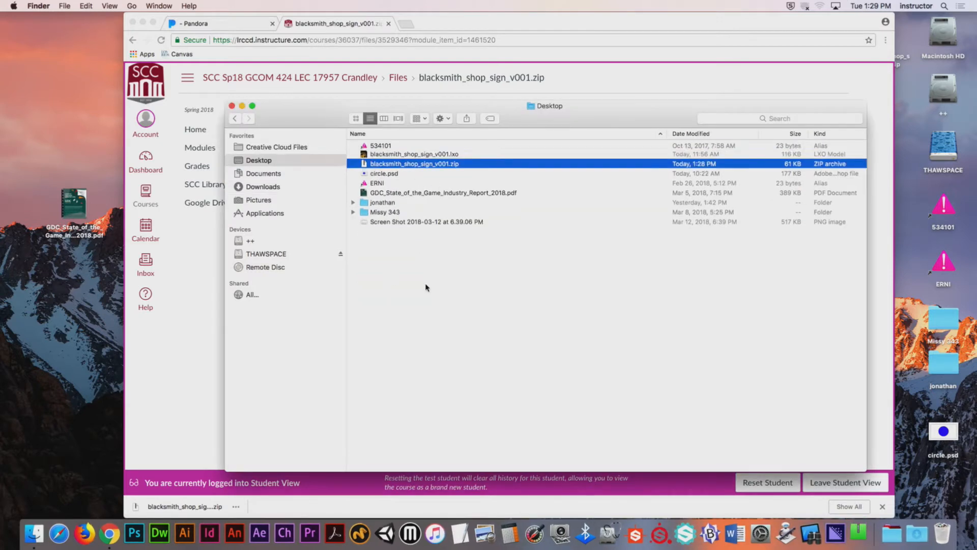
left_click(413, 156)
double_click(445, 158)
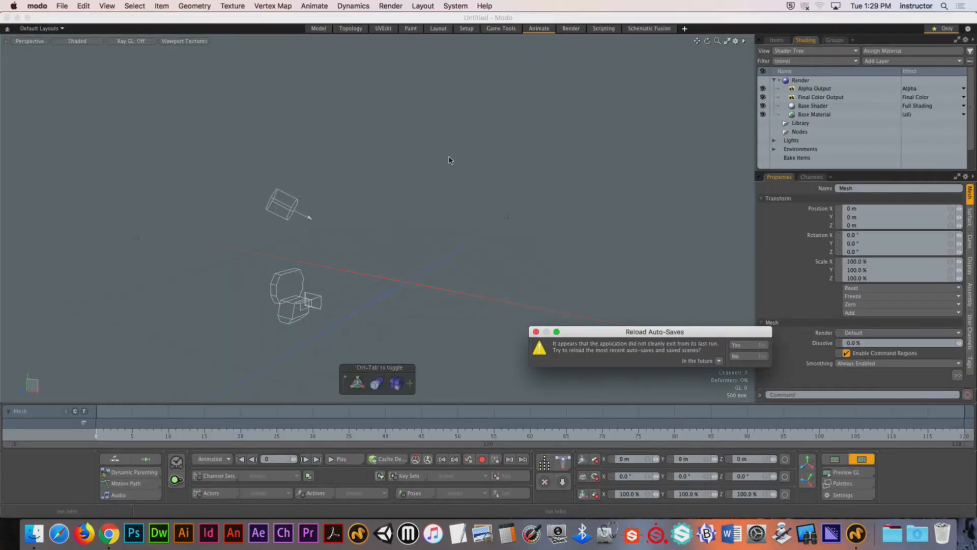
left_click_drag(583, 331, 489, 211)
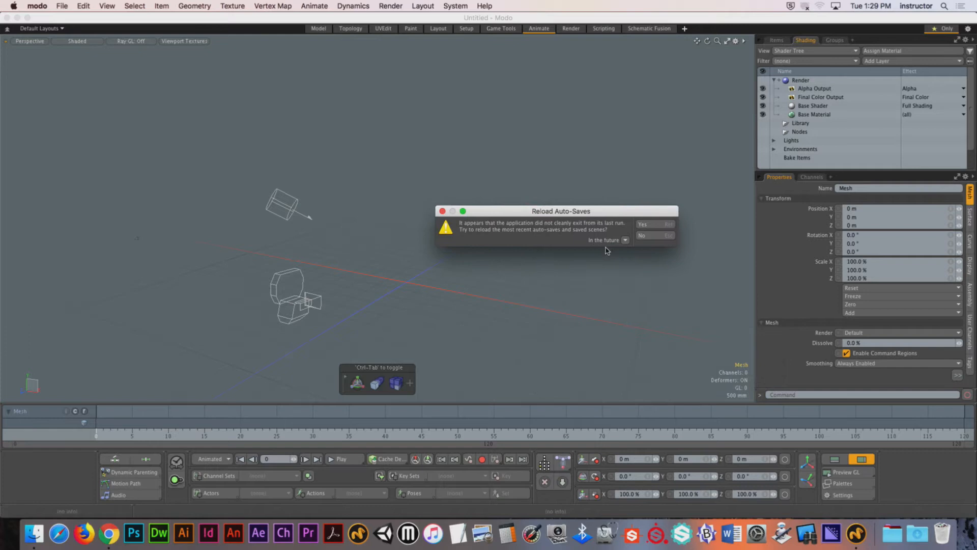
left_click(643, 238)
left_click(632, 237)
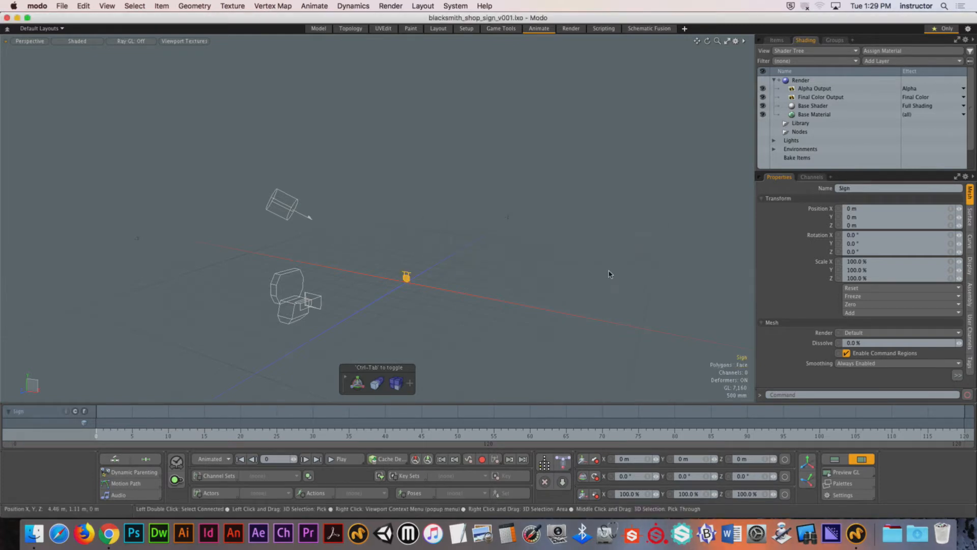
Examine the hanging sign model, with its pole and chains, from several angles in the Model layout.
left_click(505, 244)
left_click_drag(410, 309, 455, 277, "alt+shift")
left_click_drag(387, 208, 410, 179, "alt")
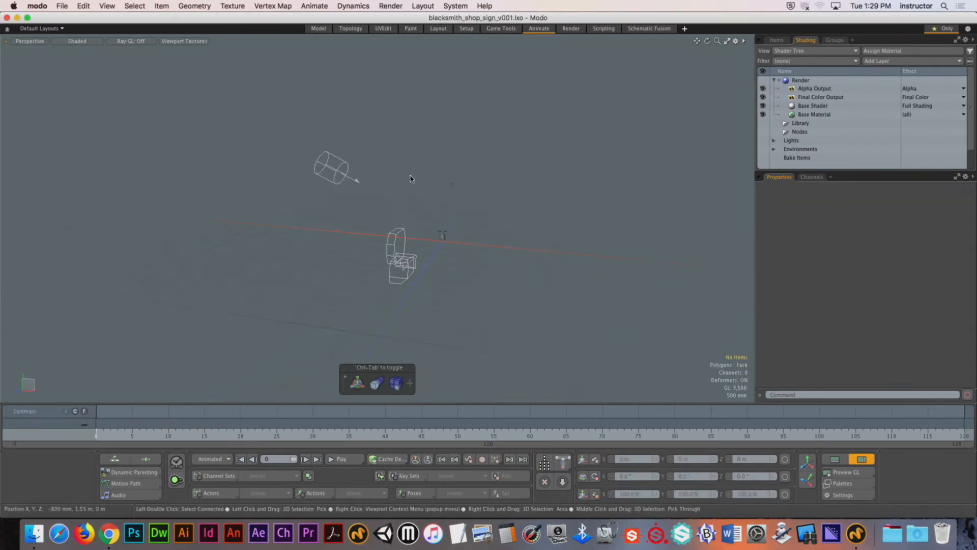
left_click(319, 28)
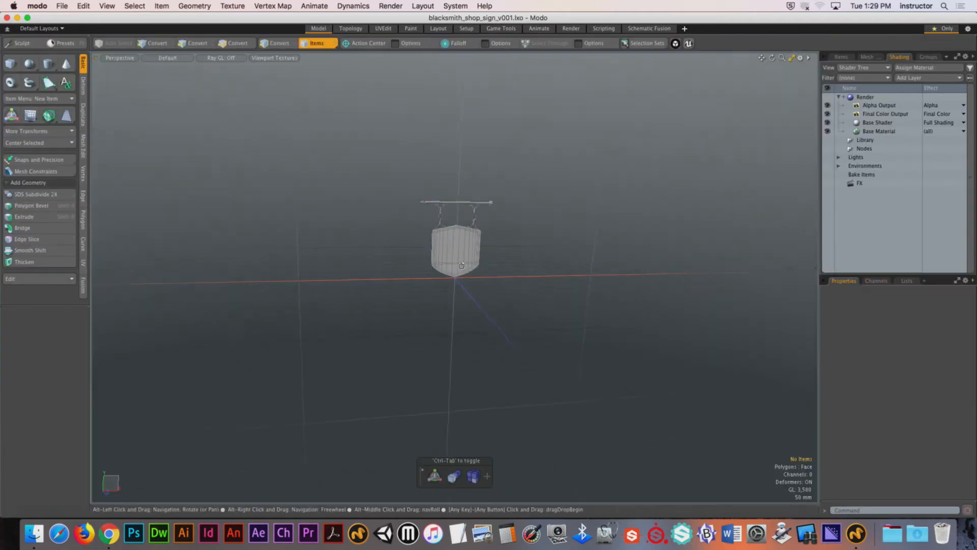
left_click_drag(462, 266, 460, 298, "ctrl+alt")
left_click_drag(460, 298, 432, 303, "ctrl+alt")
left_click_drag(433, 315, 515, 272, "alt")
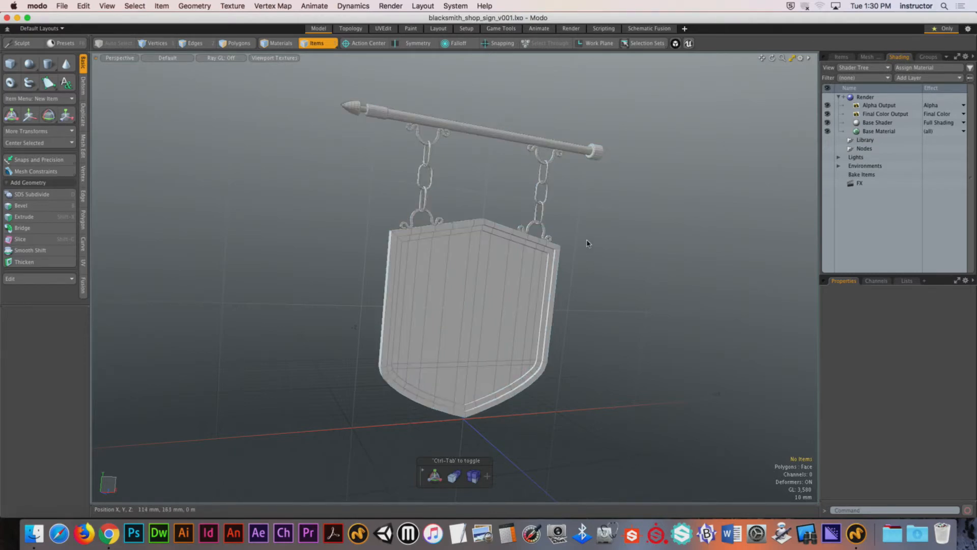
left_click_drag(650, 332, 514, 320, "alt")
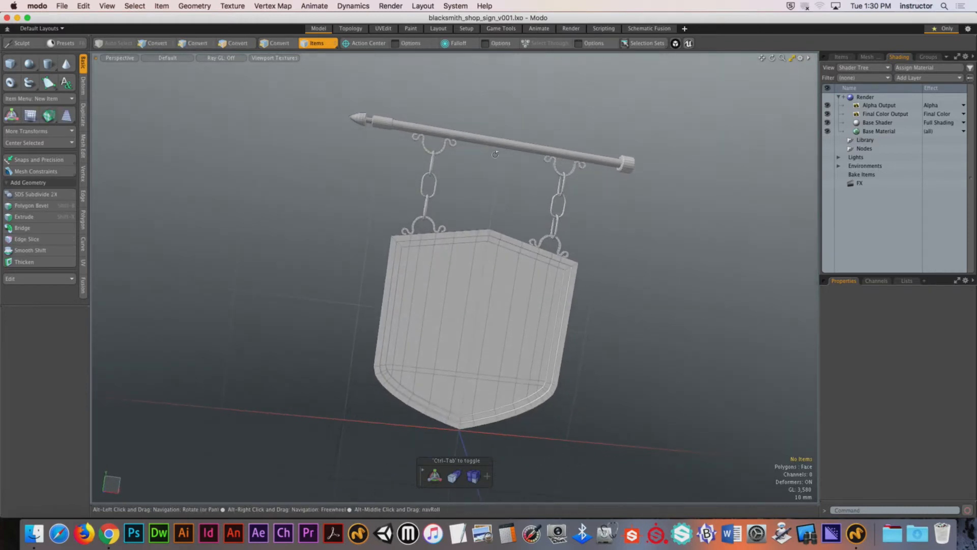
Switch to the UVEdit layout and frame the whole hanging sign in its perspective view.
left_click(384, 29)
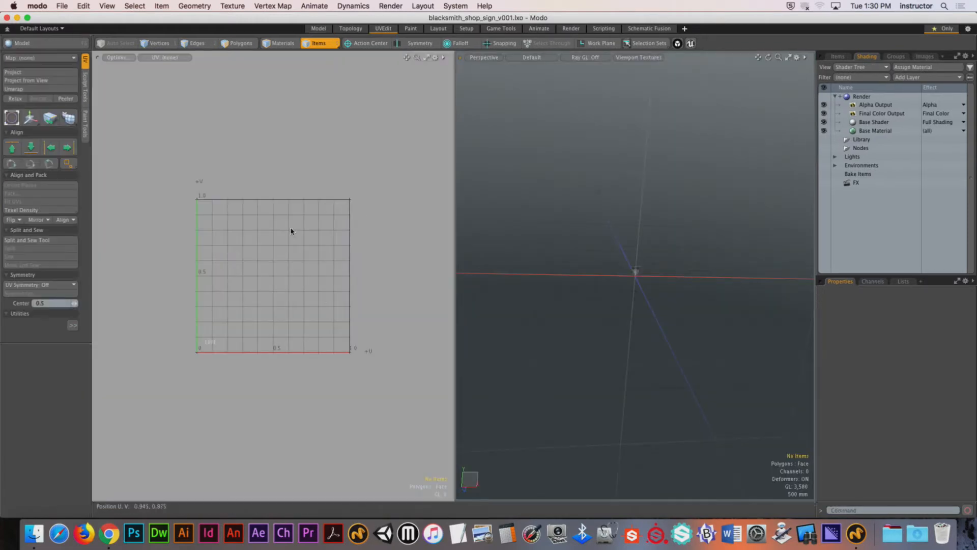
scroll(637, 270, "up", 10)
left_click_drag(685, 248, 599, 309, "alt+shift")
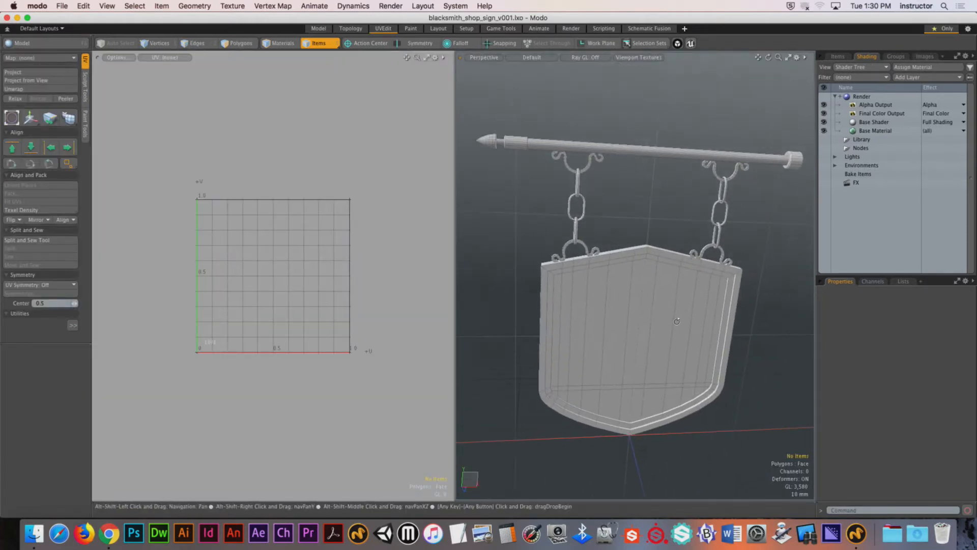
mouse_move(677, 320)
left_mouse_down("alt")
mouse_move(692, 301)
mouse_move(663, 312)
left_mouse_up("alt")
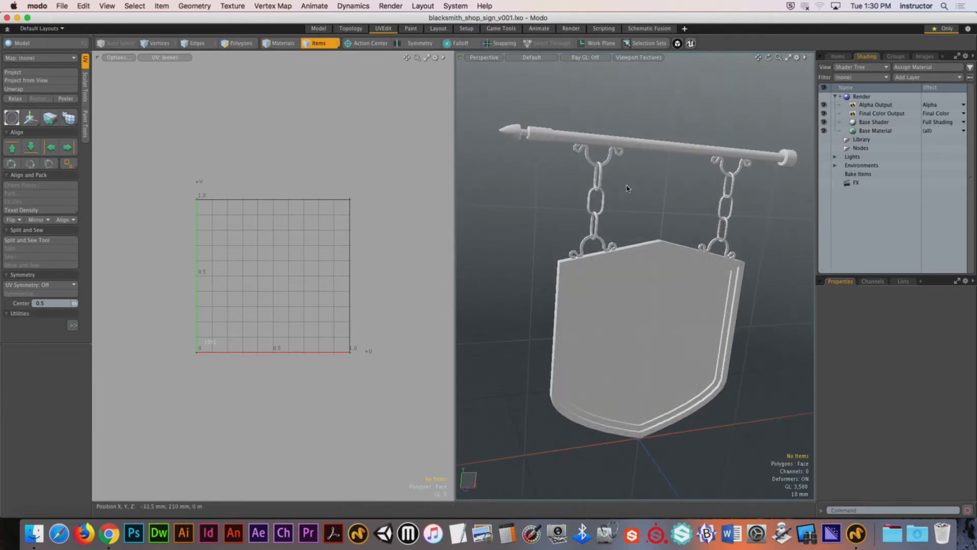
left_click_drag(636, 244, 602, 308, "alt")
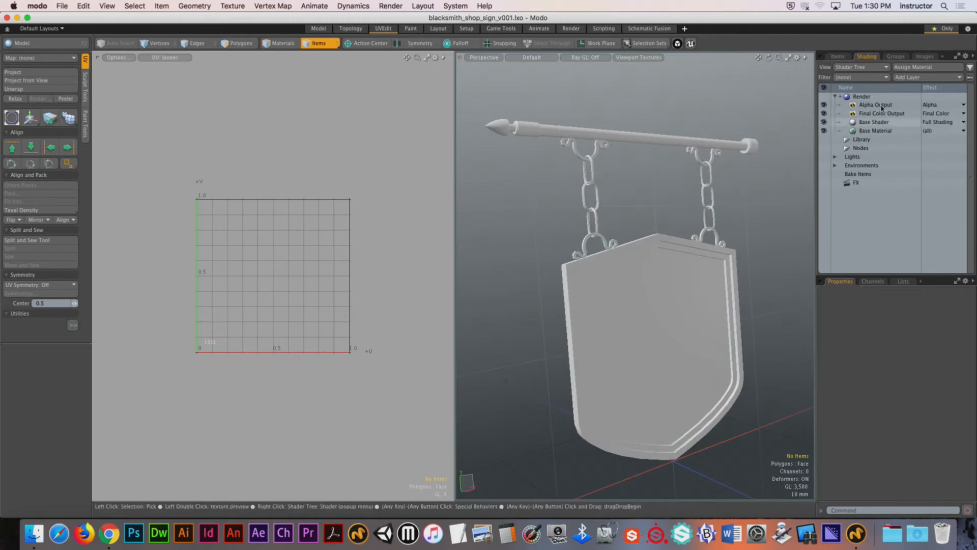
Display the Sign UV map in the UV view and switch to polygon selection mode.
left_click(838, 56)
left_click(904, 281)
left_click(825, 311)
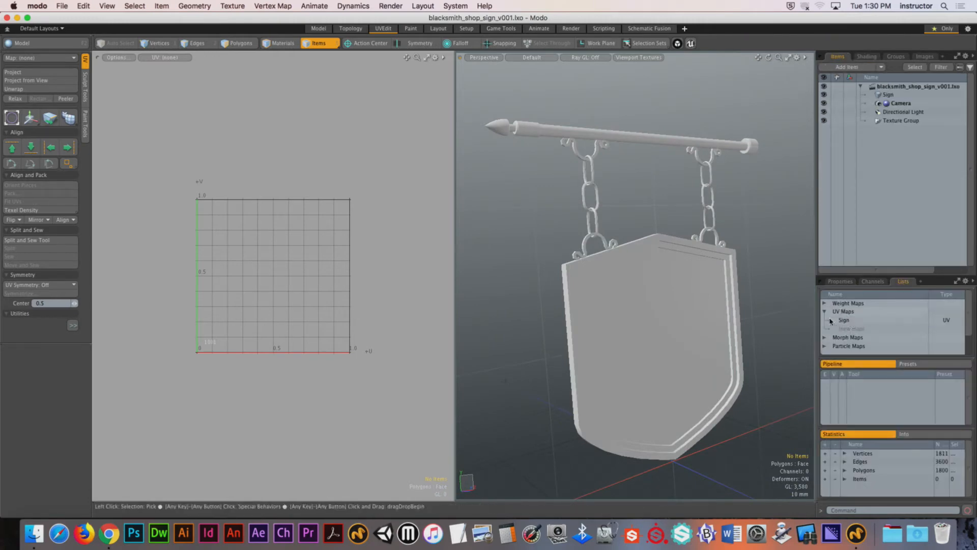
left_click(844, 320)
left_click_drag(279, 247, 301, 273, "ctrl+alt")
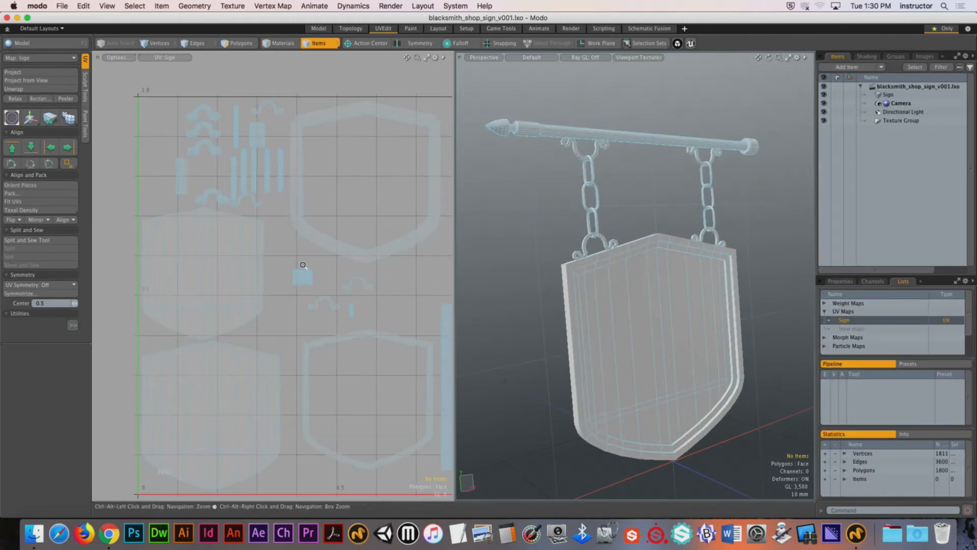
key("3")
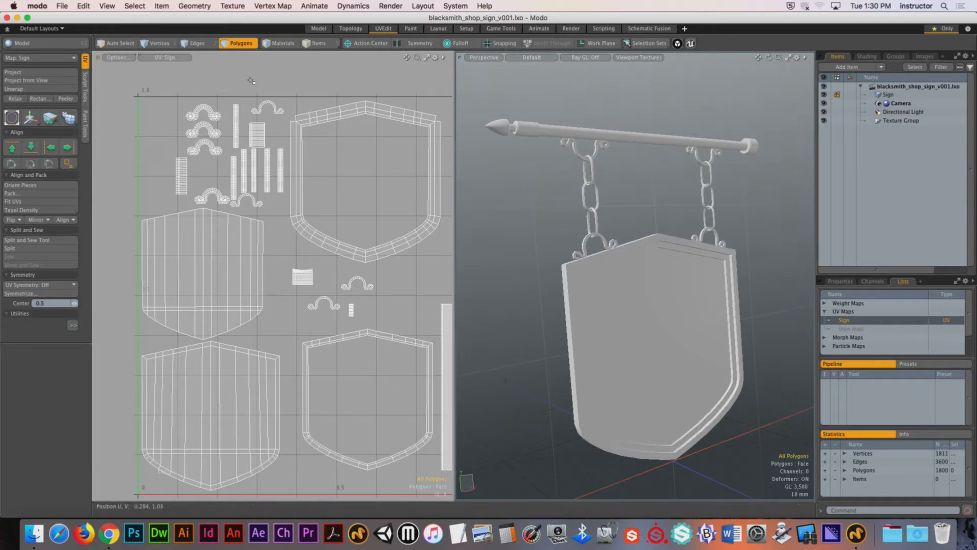
Select the overlapping star-shaped polygons at the centre of an upper hook's curl in the UV map.
left_click_drag(249, 136, 257, 145, "alt")
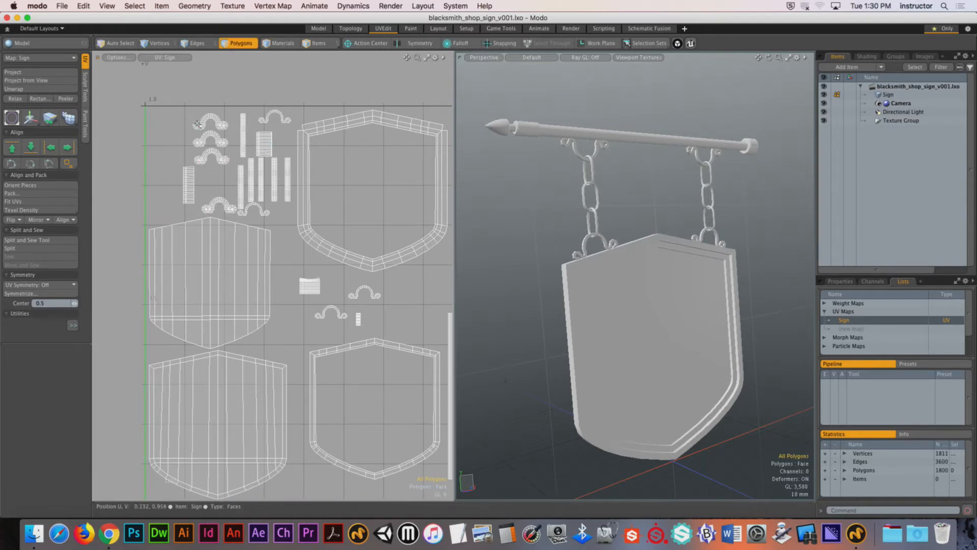
left_click_drag(204, 126, 272, 170, "alt")
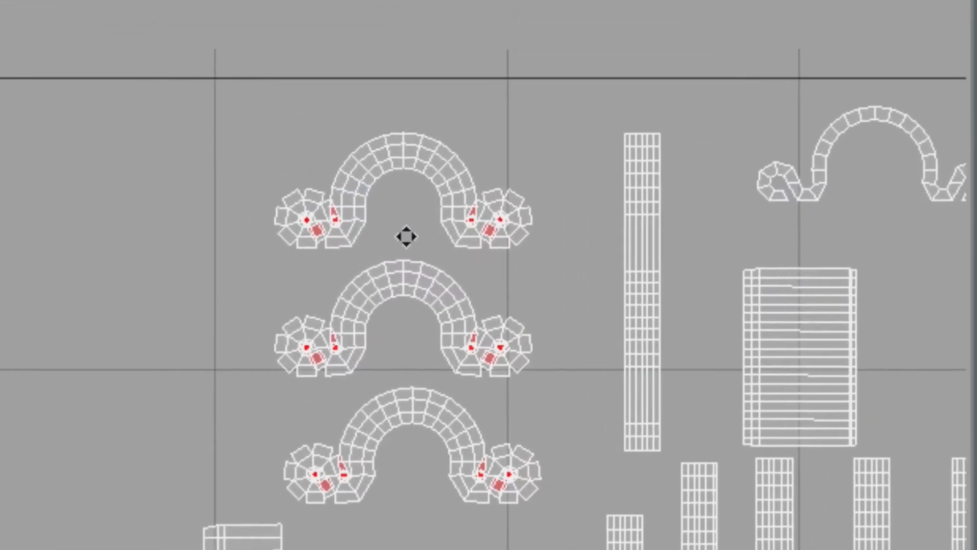
left_click_drag(406, 236, 235, 207, "alt")
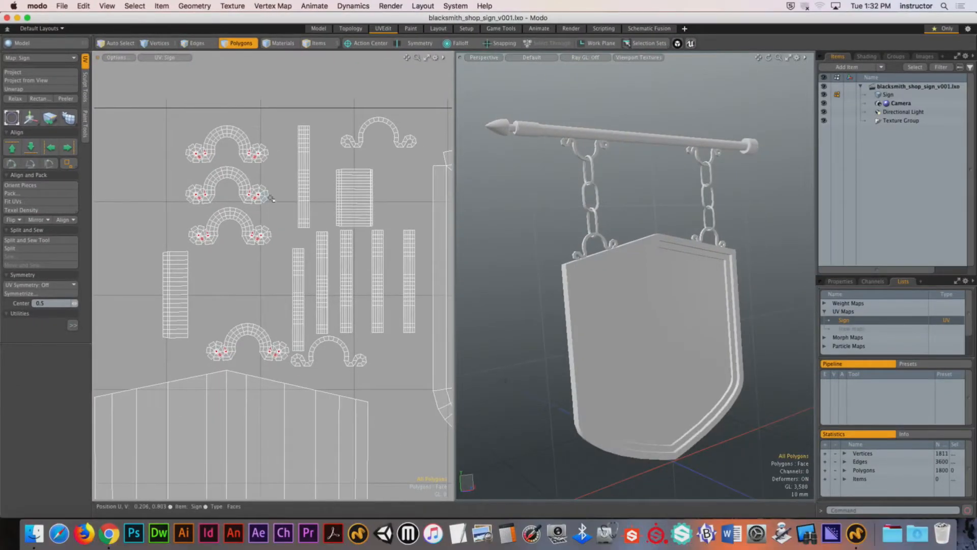
scroll(272, 199, "up", 10)
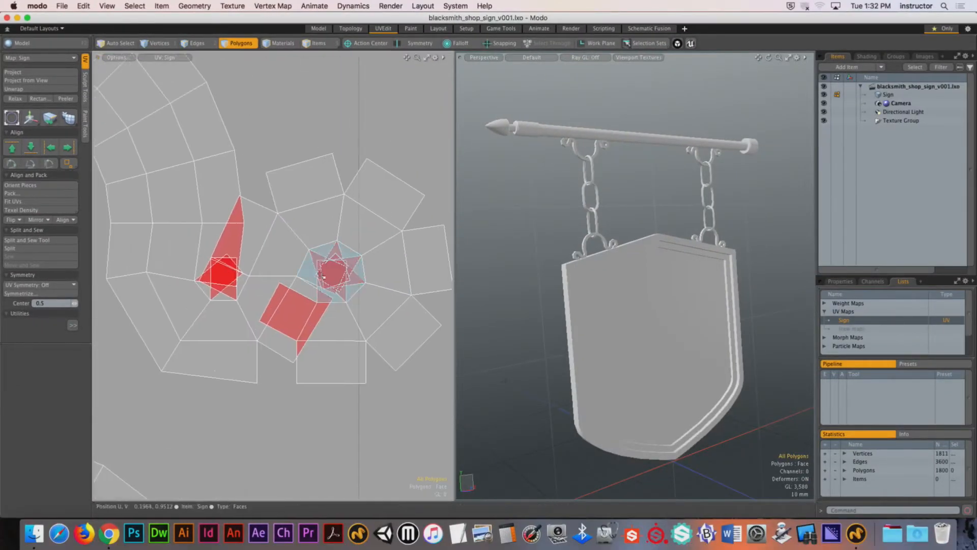
left_click(324, 277)
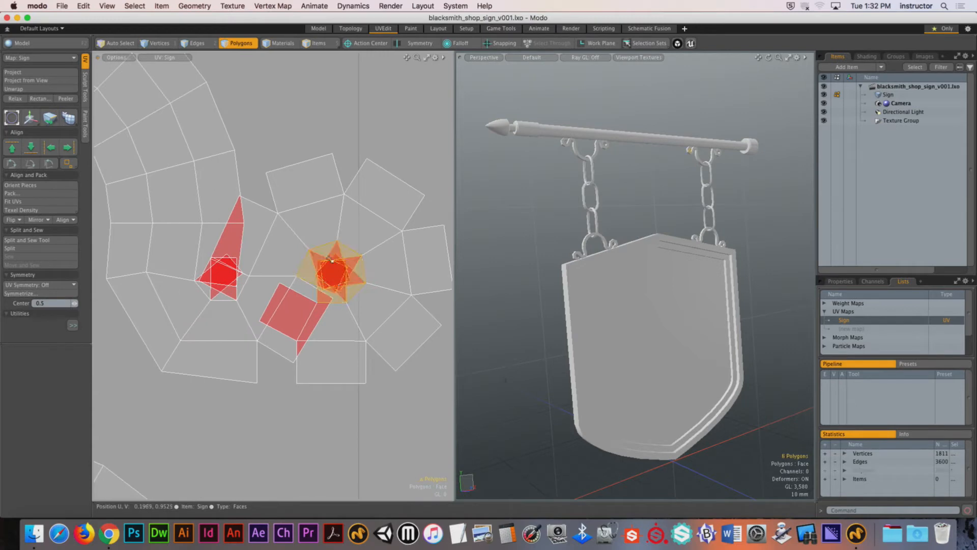
left_click(326, 87)
left_click_drag(340, 268, 371, 268, "ctrl+alt")
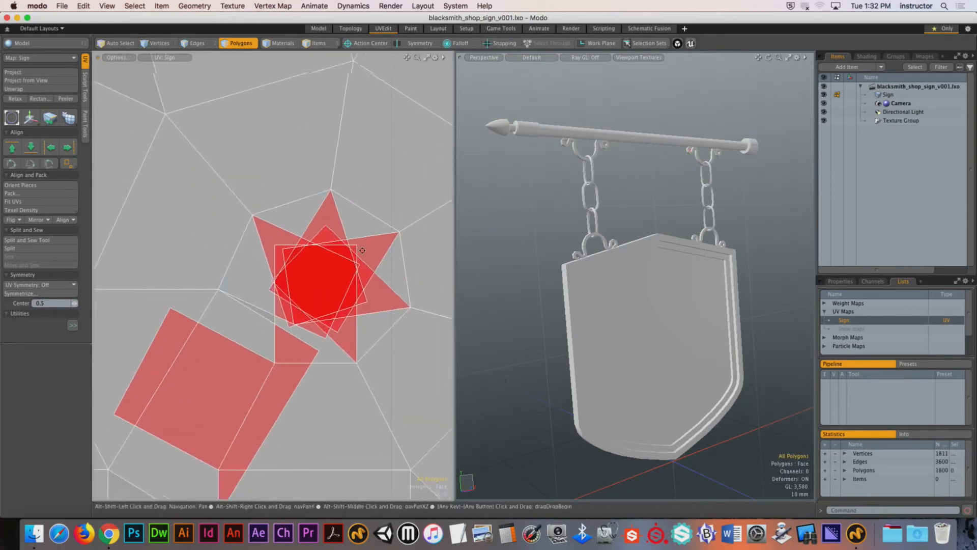
left_click(304, 311)
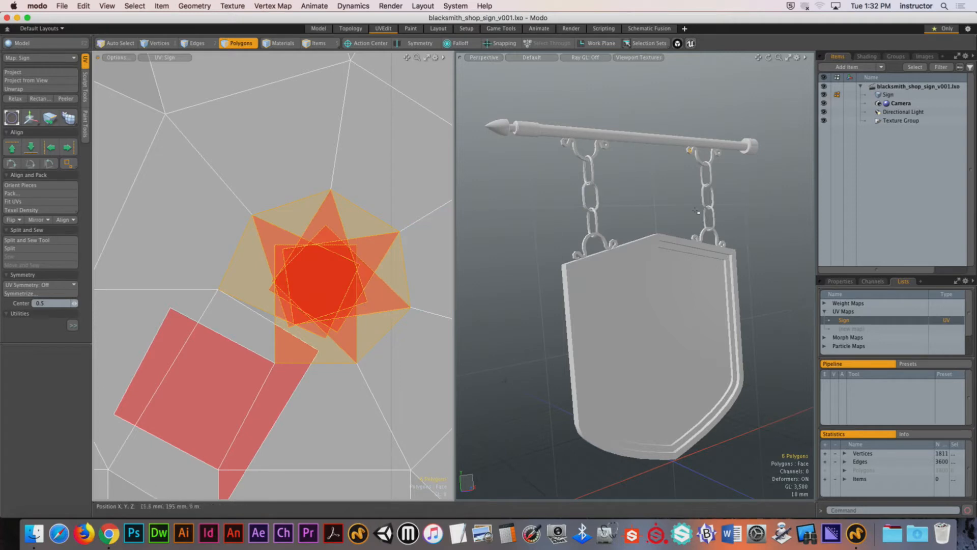
Frame the selected polygons in the perspective view, examine where they sit inside the hook's curl, and clear the selection.
key("shift+a")
left_click_drag(688, 176, 809, 242, "alt")
scroll(571, 243, "down", 5)
left_click_drag(701, 286, 640, 296, "alt")
scroll(607, 304, "up", 3)
mouse_move(515, 346)
left_mouse_down("alt+shift")
mouse_move(606, 303)
mouse_move(496, 283)
mouse_move(575, 275)
mouse_move(583, 328)
mouse_move(665, 366)
mouse_move(694, 311)
left_mouse_up("alt+shift")
left_click(613, 299)
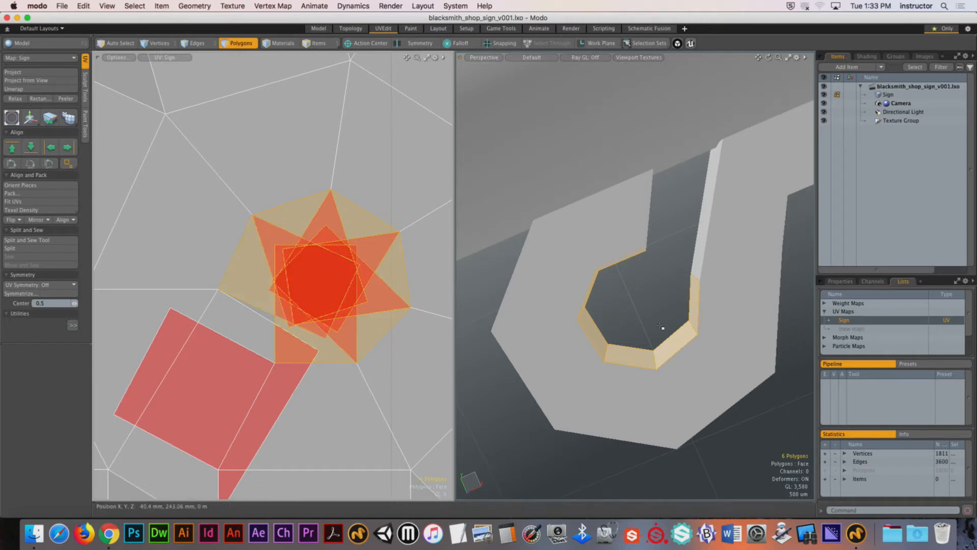
left_click_drag(666, 334, 704, 359, "ctrl+alt")
left_click(703, 358)
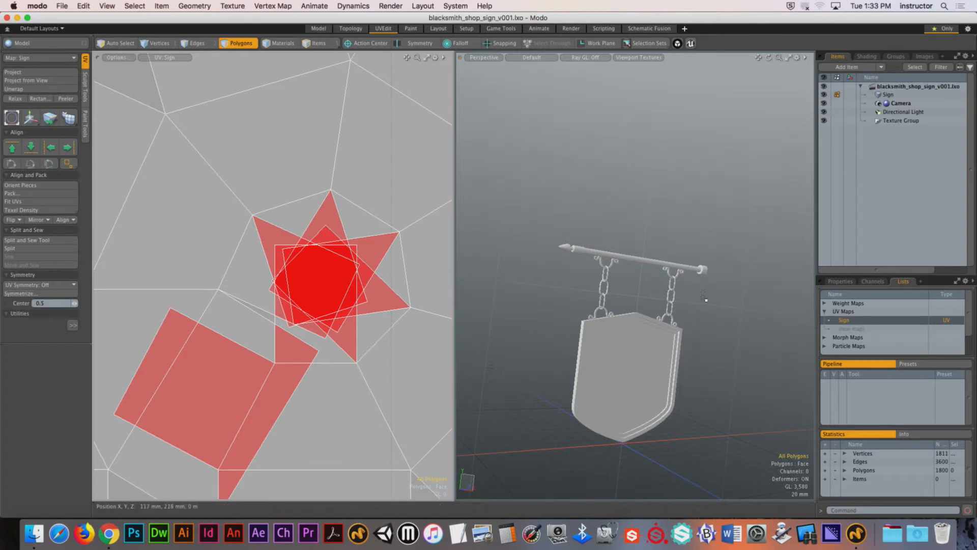
Examine the curled end of the hook under the pole close up, checking its front, side and inner faces.
left_click_drag(695, 332, 666, 323, "alt")
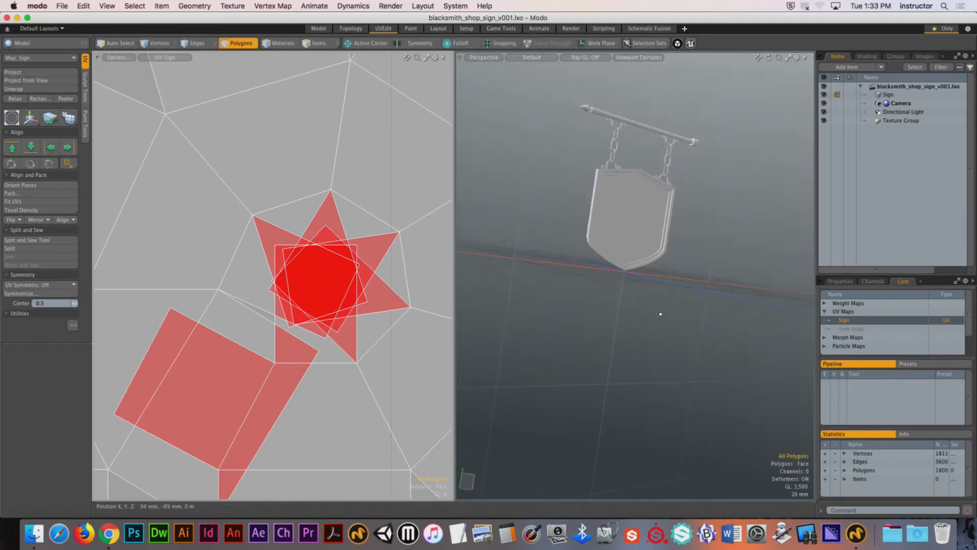
left_click_drag(665, 151, 633, 185, "alt+shift")
left_click_drag(633, 185, 720, 184, "ctrl+alt")
left_click_drag(641, 158, 697, 198, "alt+shift")
left_click_drag(634, 158, 672, 255, "alt+shift")
left_click_drag(637, 219, 694, 219, "ctrl+alt")
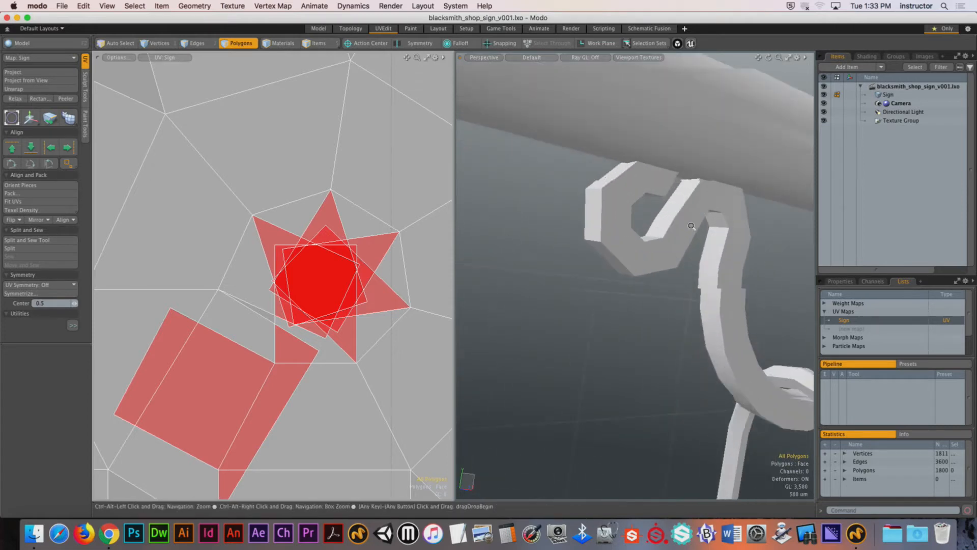
left_click_drag(631, 178, 679, 236, "alt+shift")
left_click_drag(679, 236, 591, 248, "ctrl+alt")
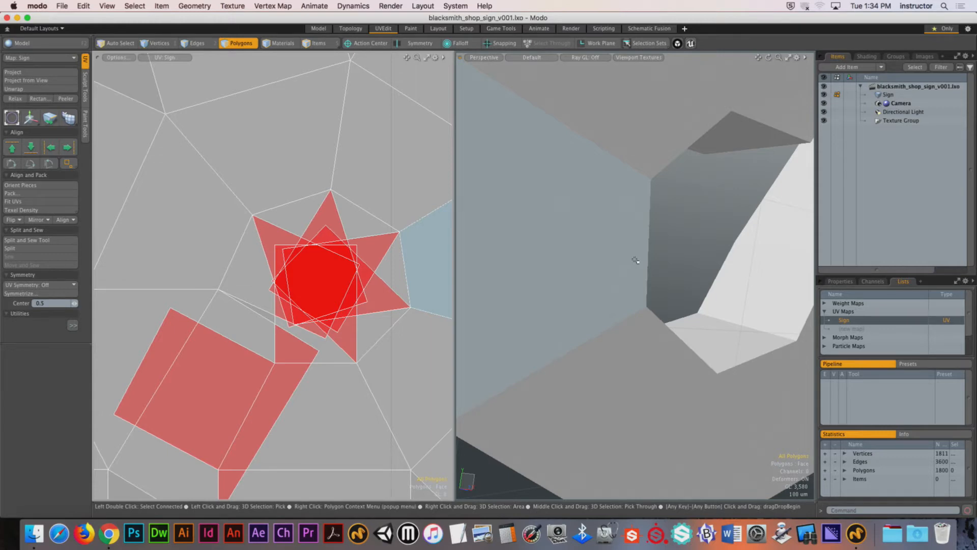
left_click_drag(704, 164, 682, 233, "ctrl+alt")
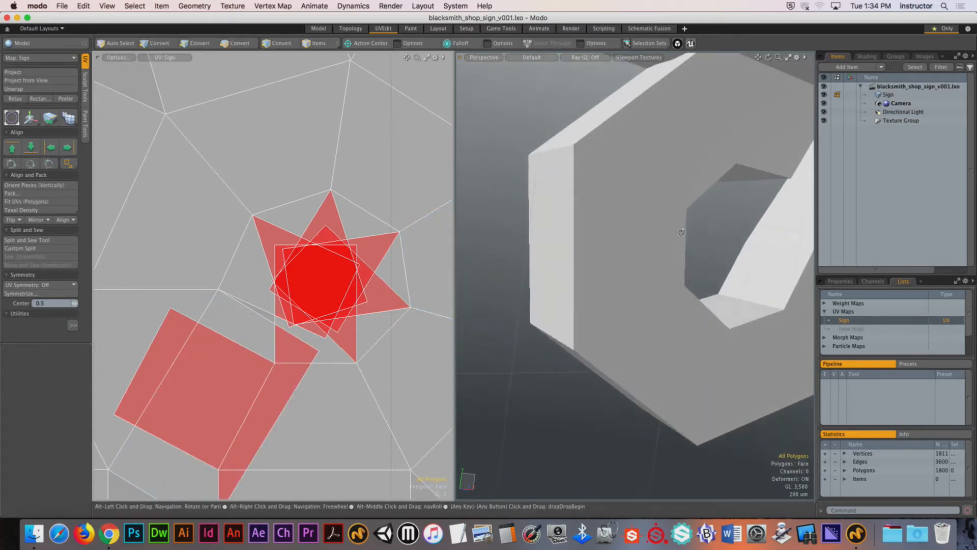
key("3")
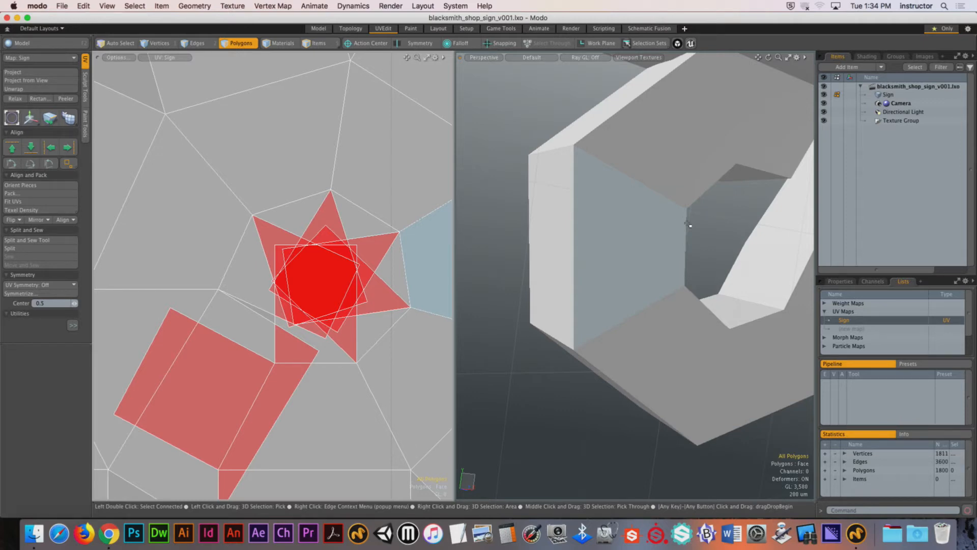
left_click_drag(689, 224, 541, 260, "ctrl+alt")
left_click_drag(540, 260, 626, 215, "alt+shift")
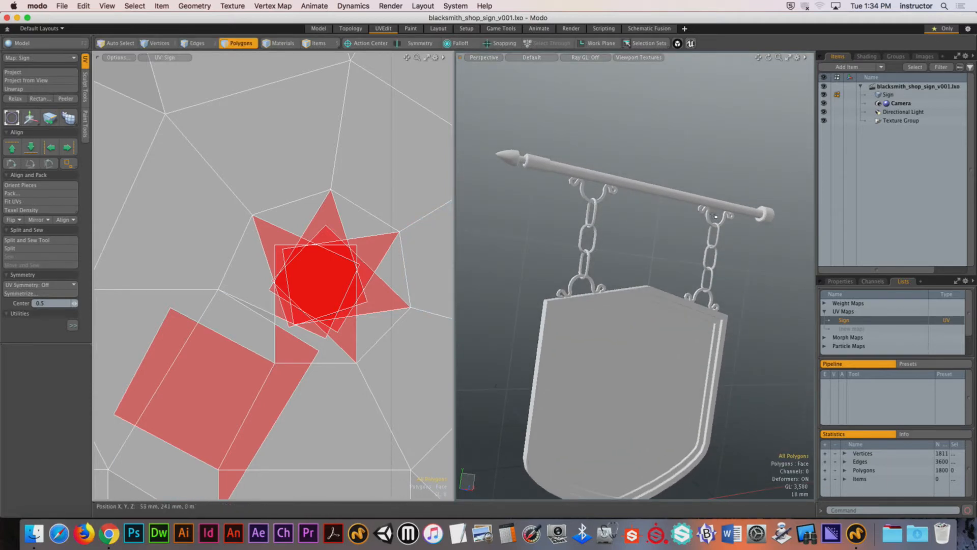
Pick polygons on each of the four hooks in turn to compare them, leaving nothing selected.
left_click(705, 214)
double_click(697, 295)
double_click(592, 285)
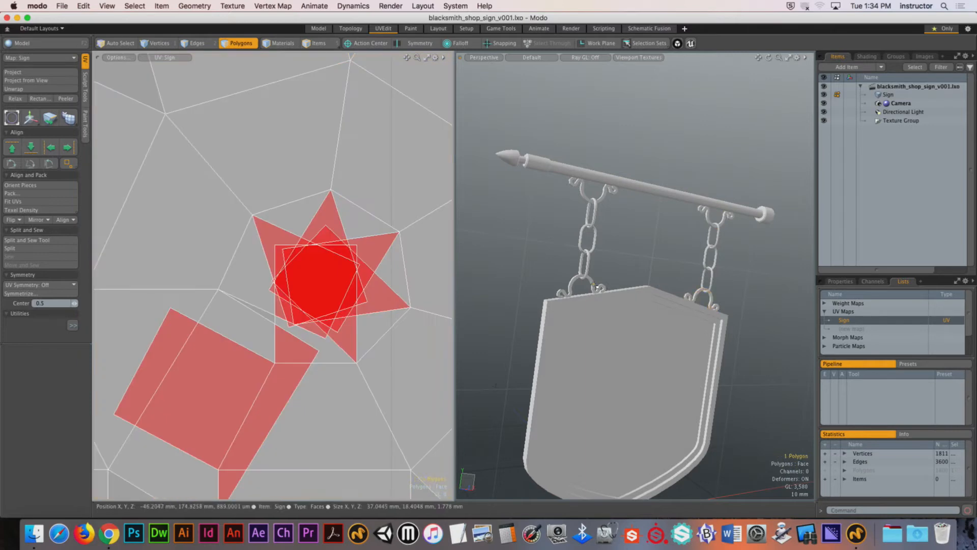
double_click(603, 196)
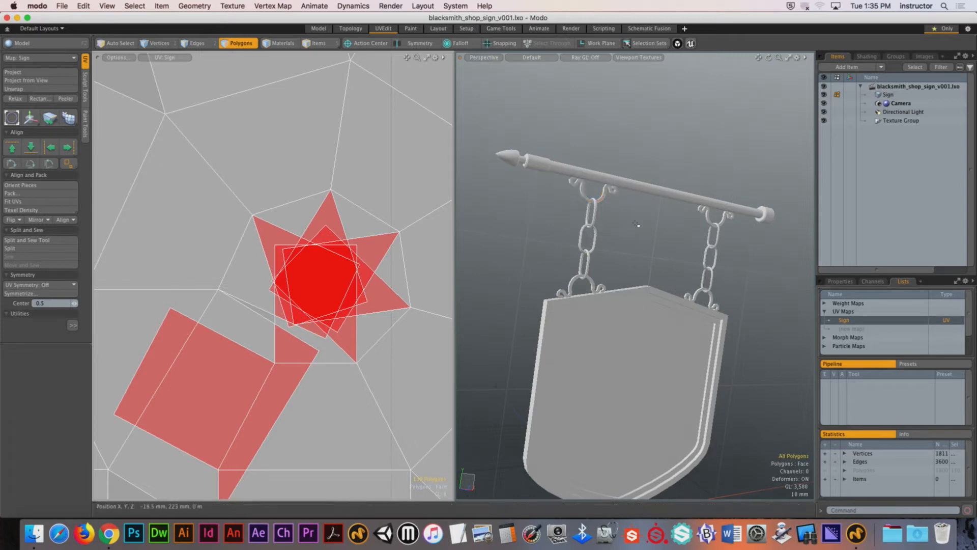
Switch to Chrome and open unity3d.com in a new tab.
left_click(109, 533)
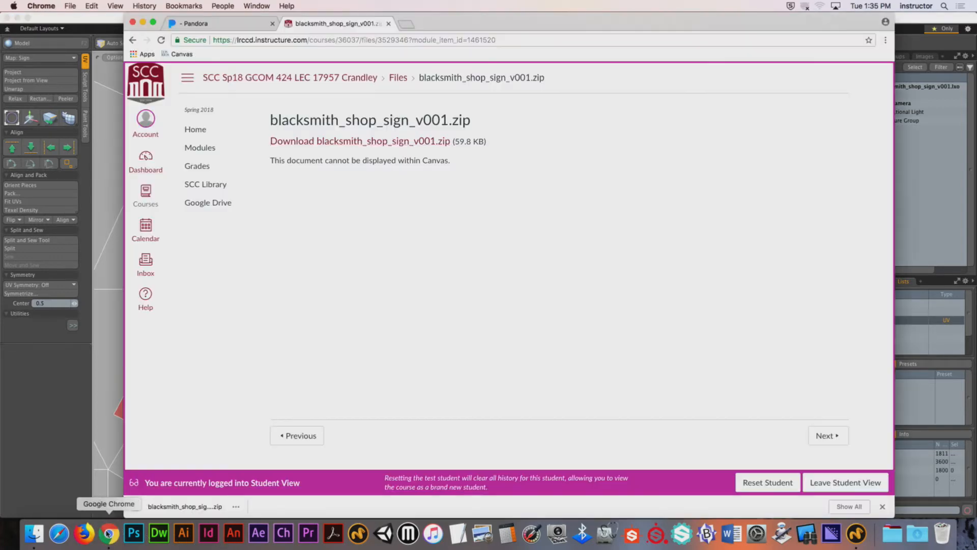
left_click(410, 24)
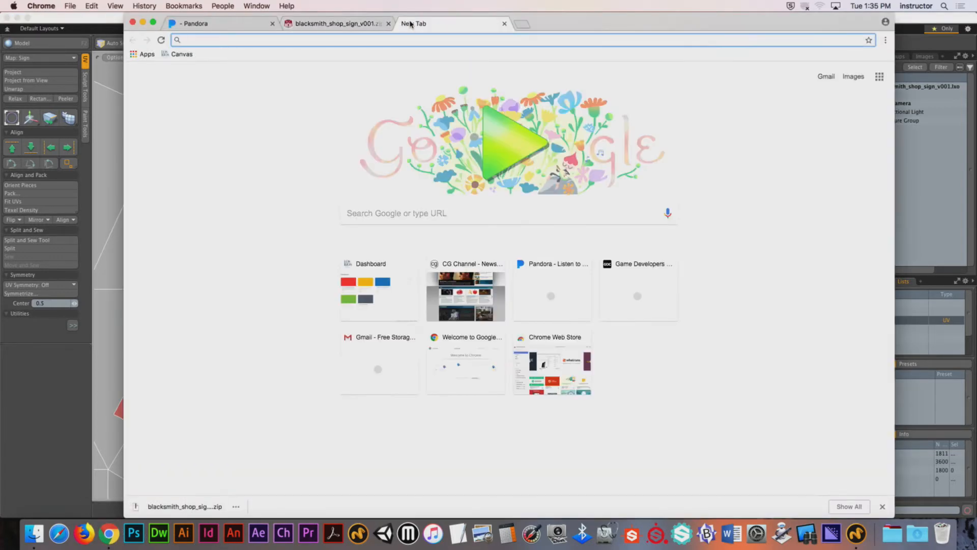
type("u")
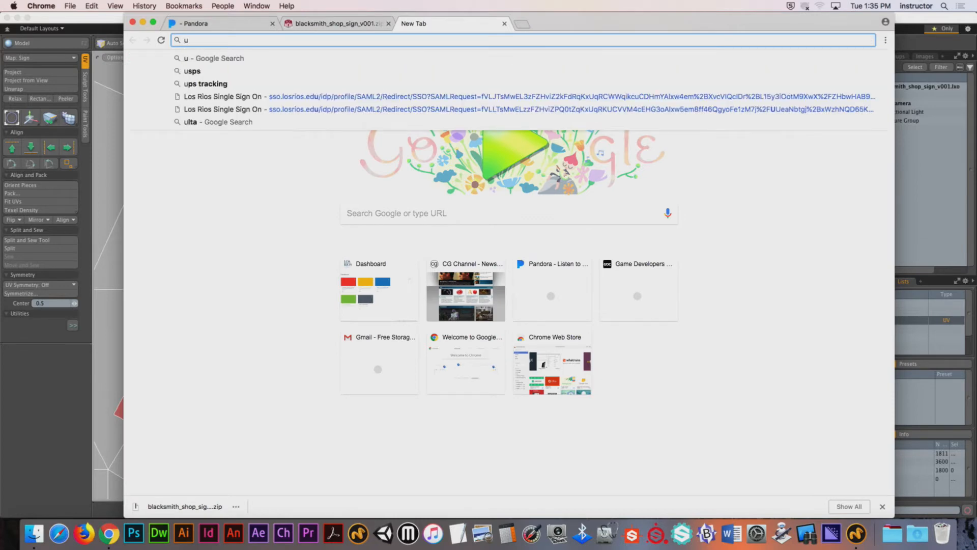
type("nity3d.")
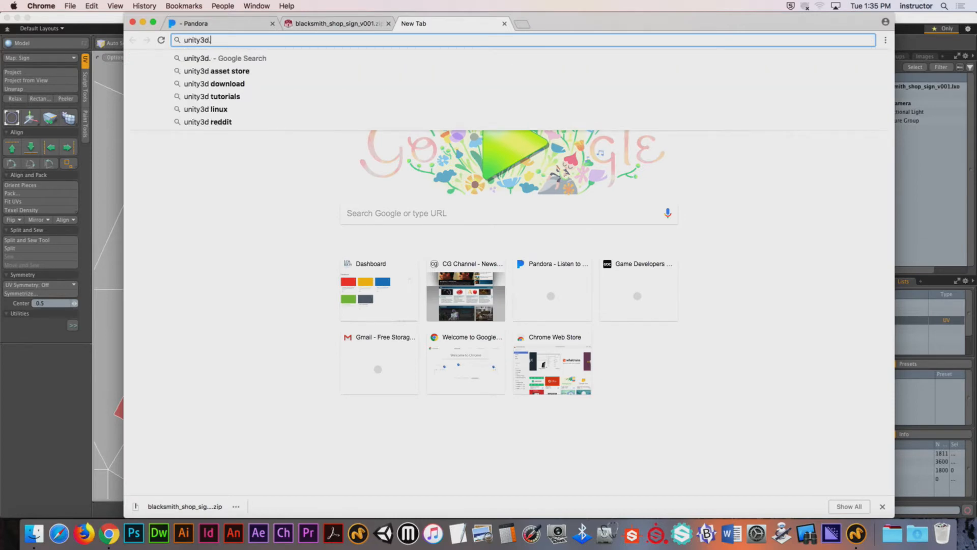
type("cm")
key("Return")
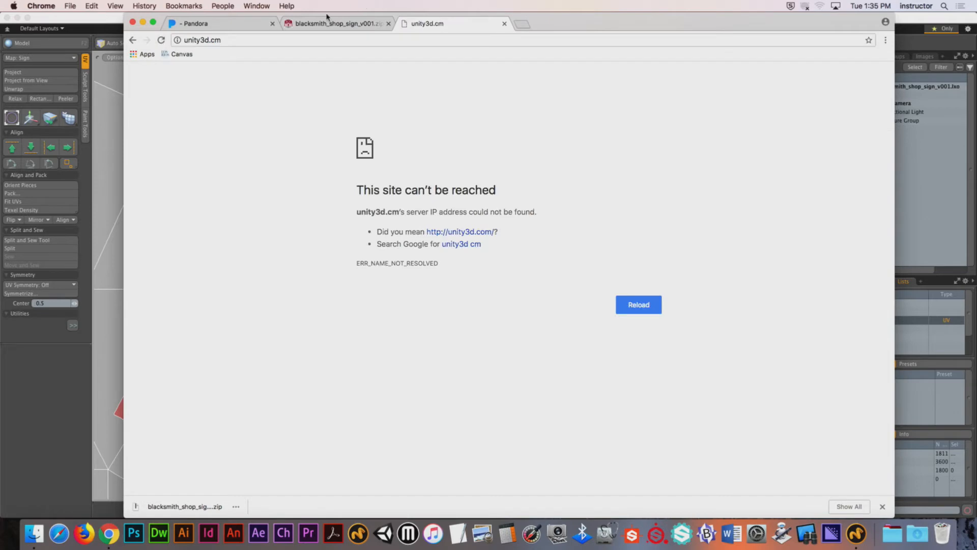
left_click(215, 41)
left_click(214, 41)
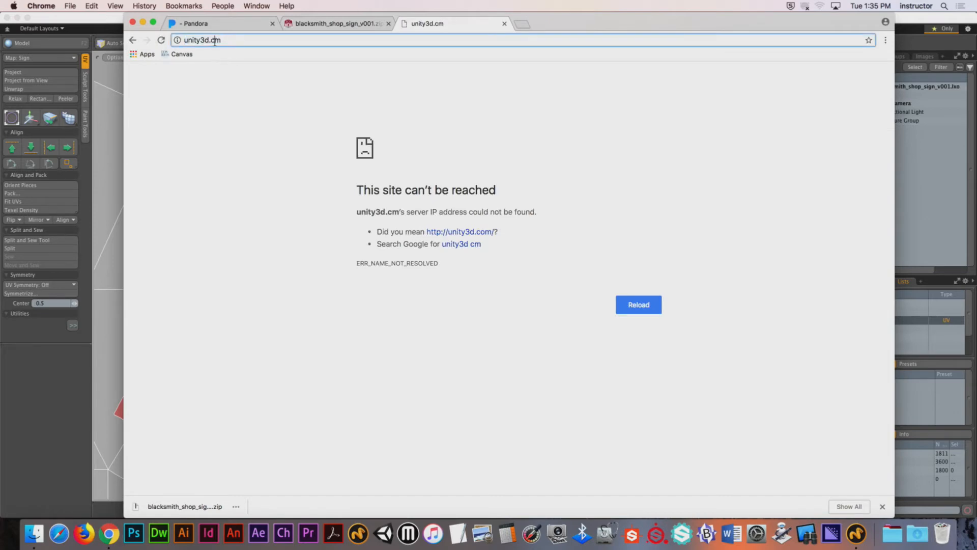
type("o")
key("Return")
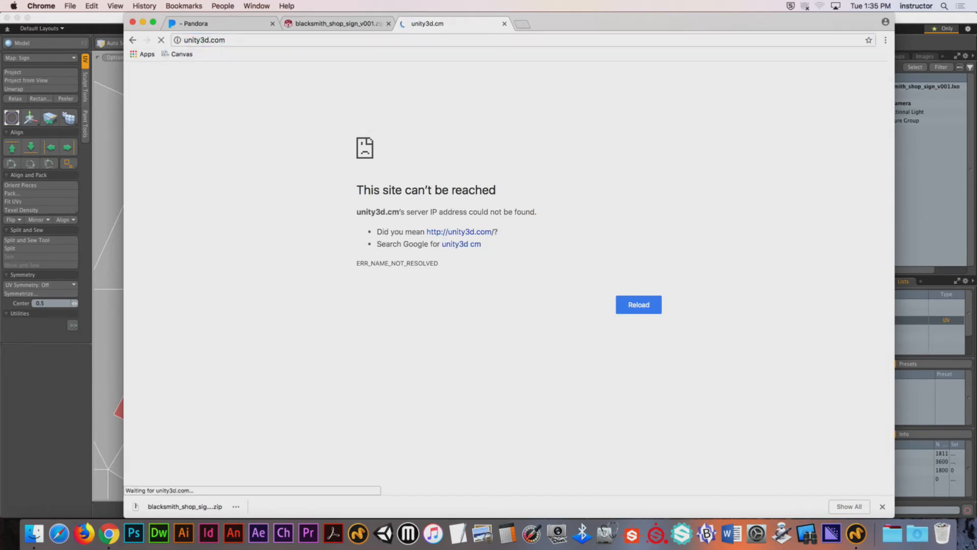
Look through the Unity home page down to the Book of the Dead feature and return to Modo.
scroll(426, 295, "down", 4)
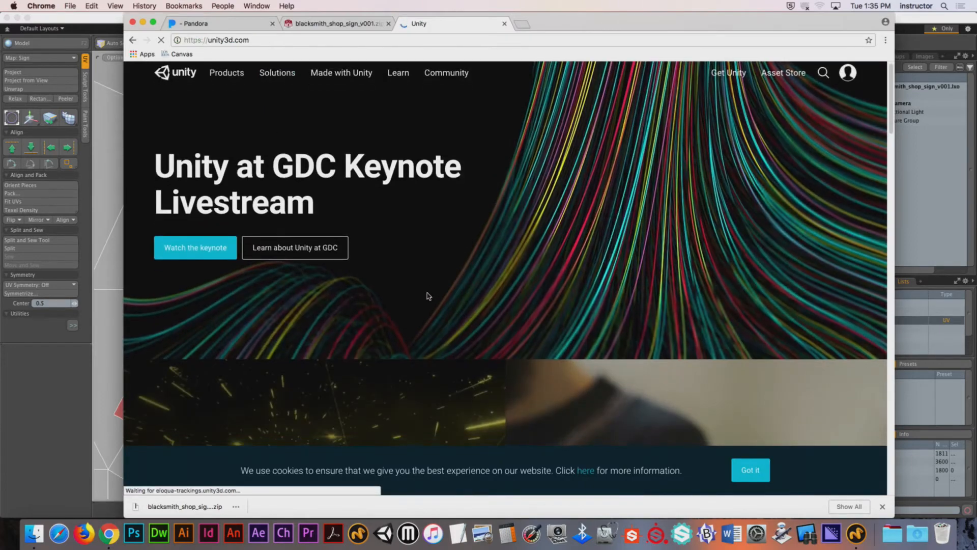
scroll(415, 295, "down", 4)
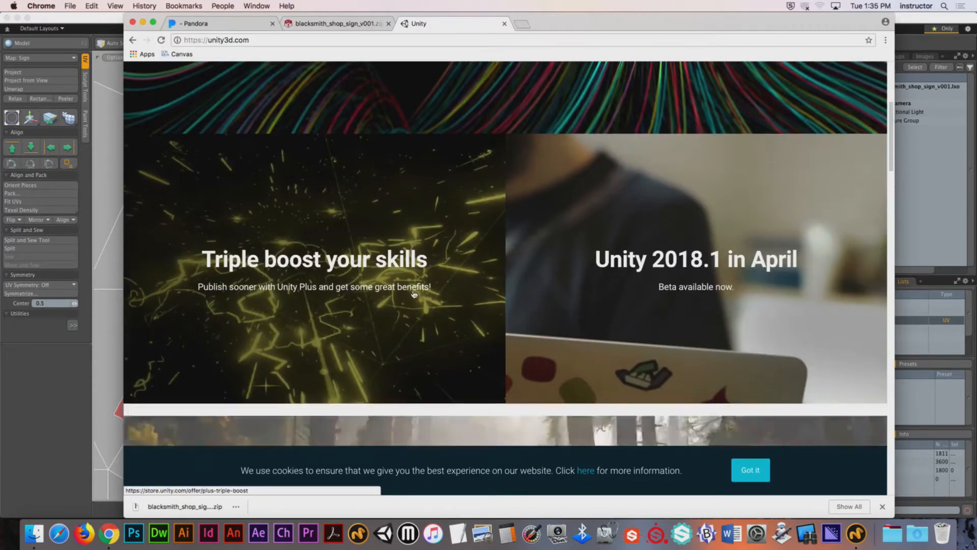
scroll(415, 292, "down", 5)
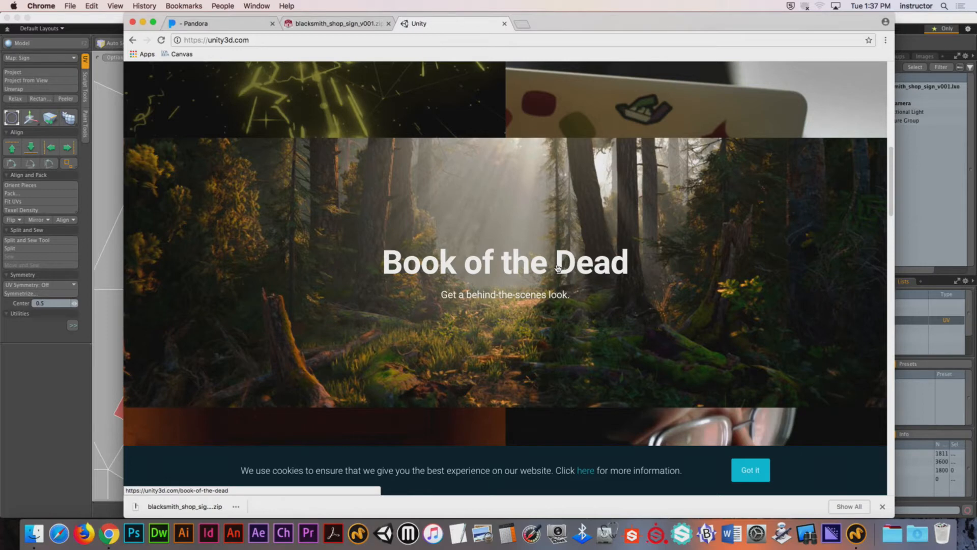
left_click(50, 6)
left_click(83, 91)
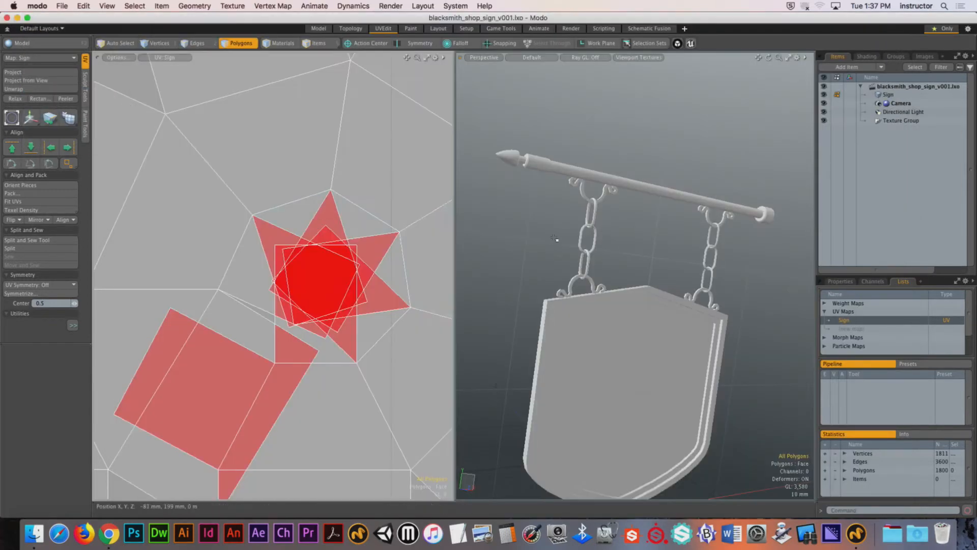
Bring the whole hanging sign and its complete UV map back into view.
left_click_drag(558, 301, 685, 407, "alt")
scroll(161, 329, "down", 6)
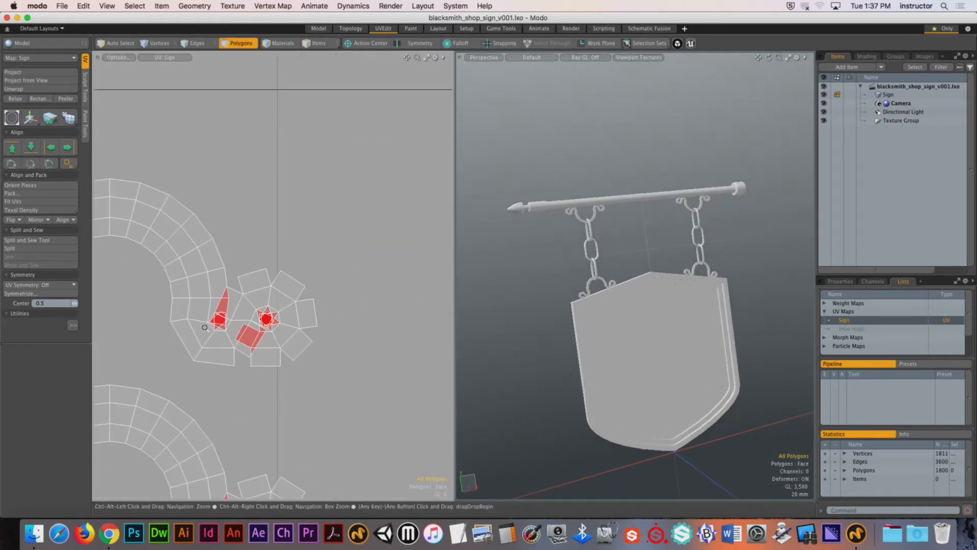
scroll(160, 329, "down", 5)
scroll(279, 289, "up", 6)
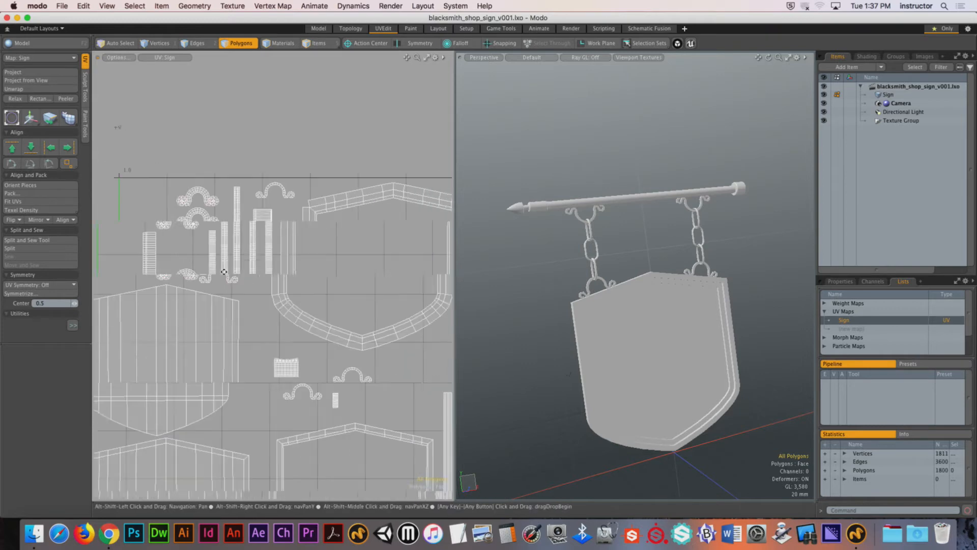
key("a")
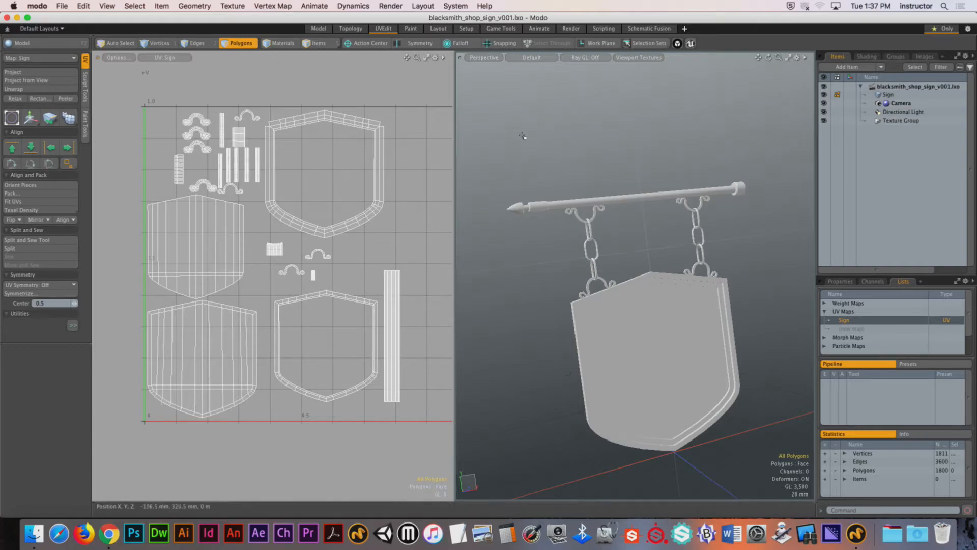
left_click_drag(501, 195, 514, 190, "alt")
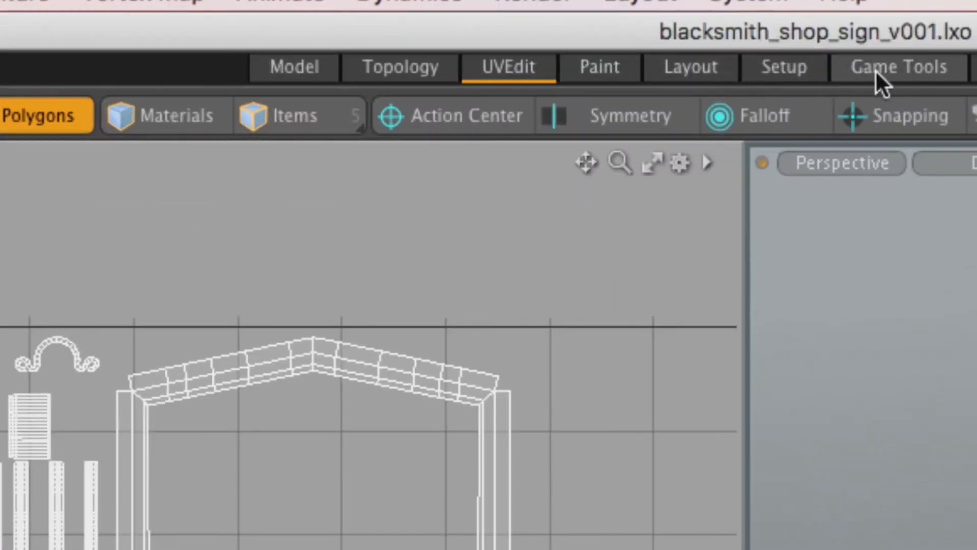
Switch to the Game Tools layout and hide its Schematic and Preview views.
left_click(866, 71)
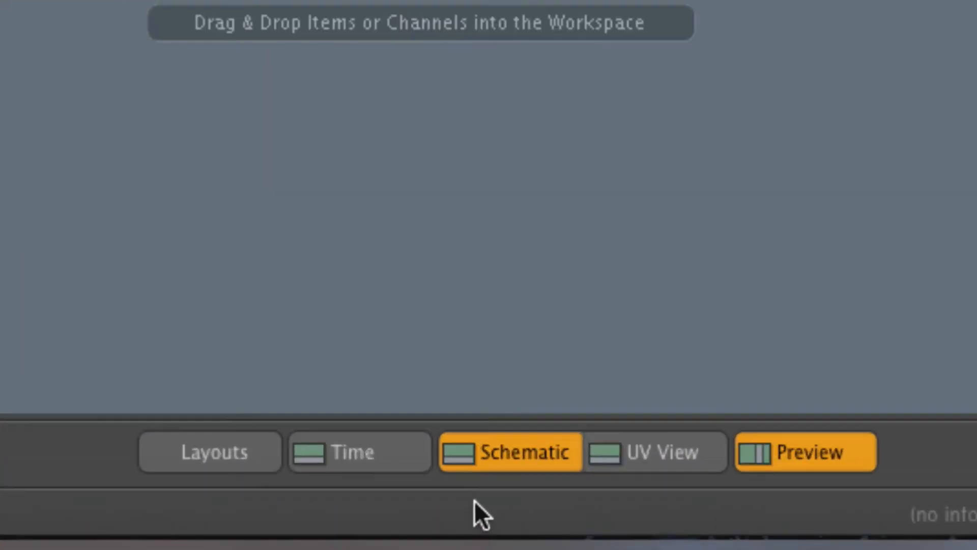
left_click(498, 465)
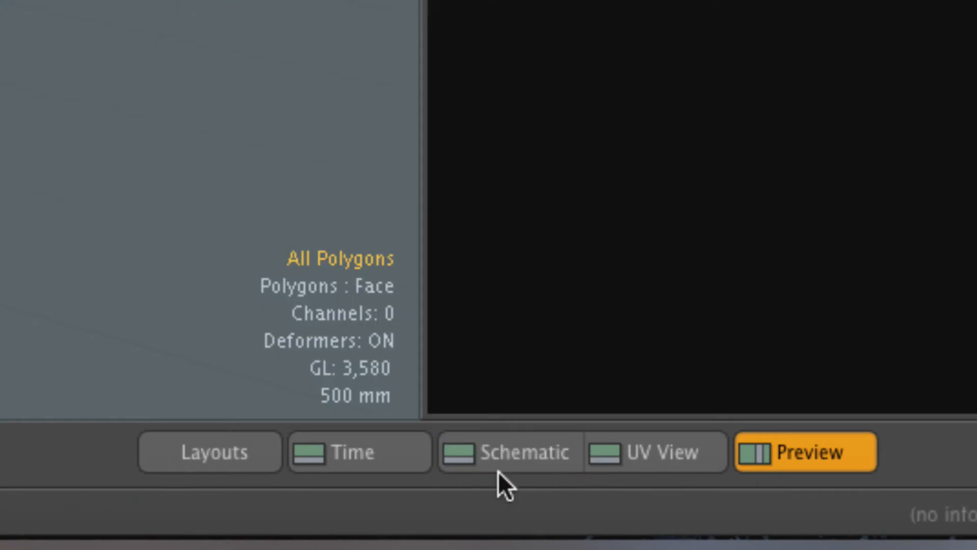
left_click(839, 457)
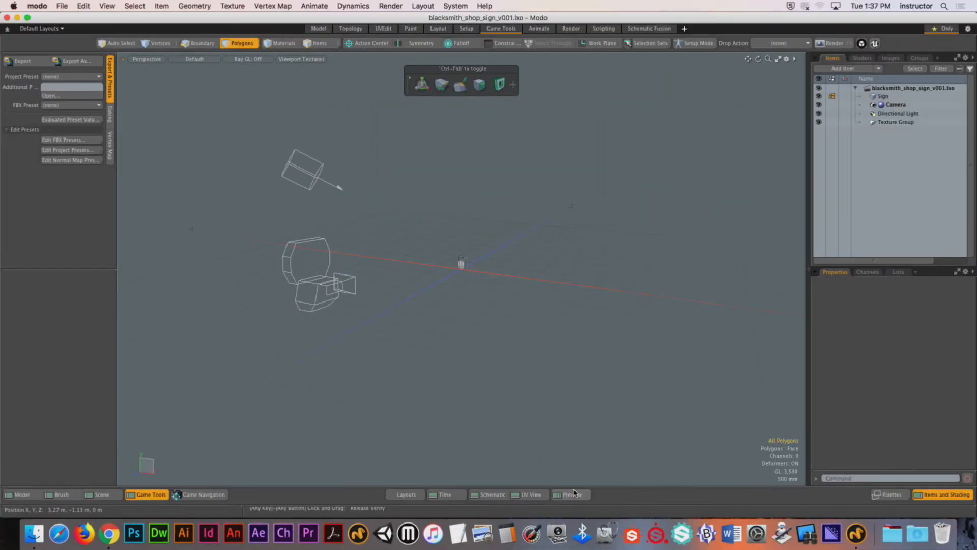
Show the UV view with the sign's UV map alongside the 3D viewport.
left_click(529, 494)
scroll(455, 322, "up", 1)
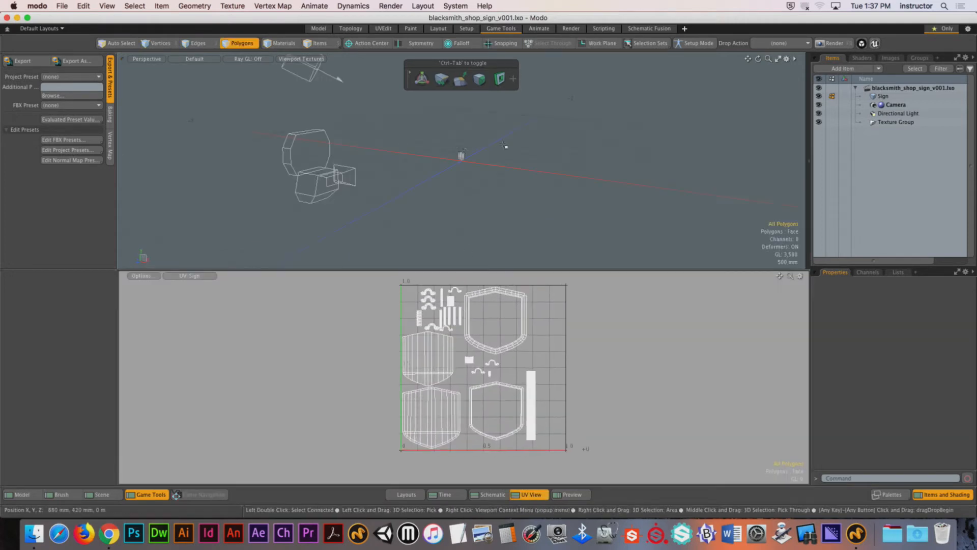
left_click_drag(456, 170, 462, 177, "alt+shift")
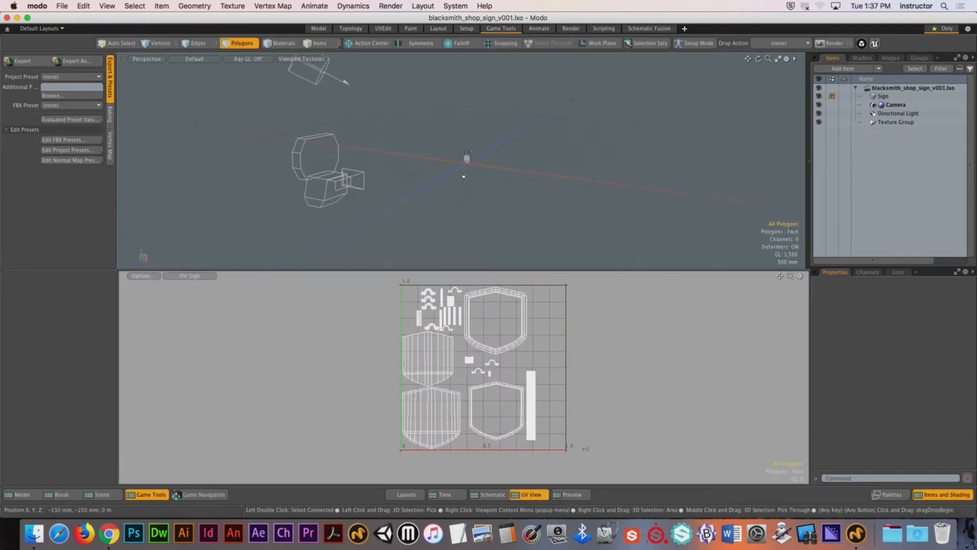
Turn off the display of lights and cameras in the 3D viewport and fit the sign in view.
key("o")
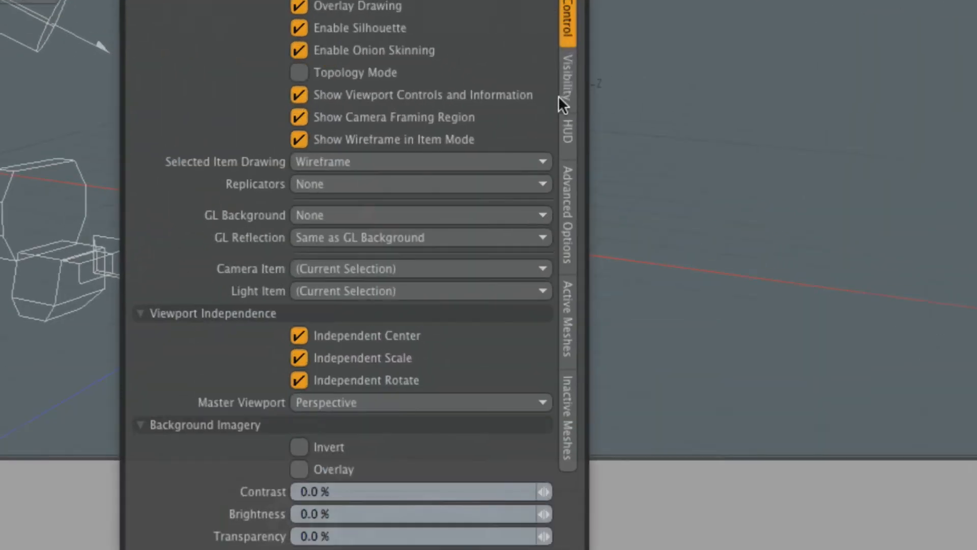
left_click(563, 97)
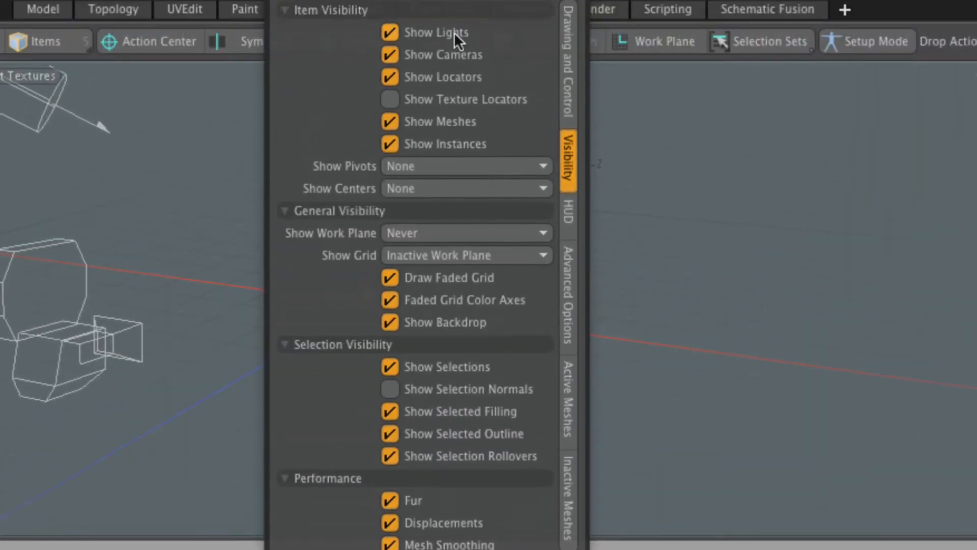
left_click(454, 32)
left_click(457, 53)
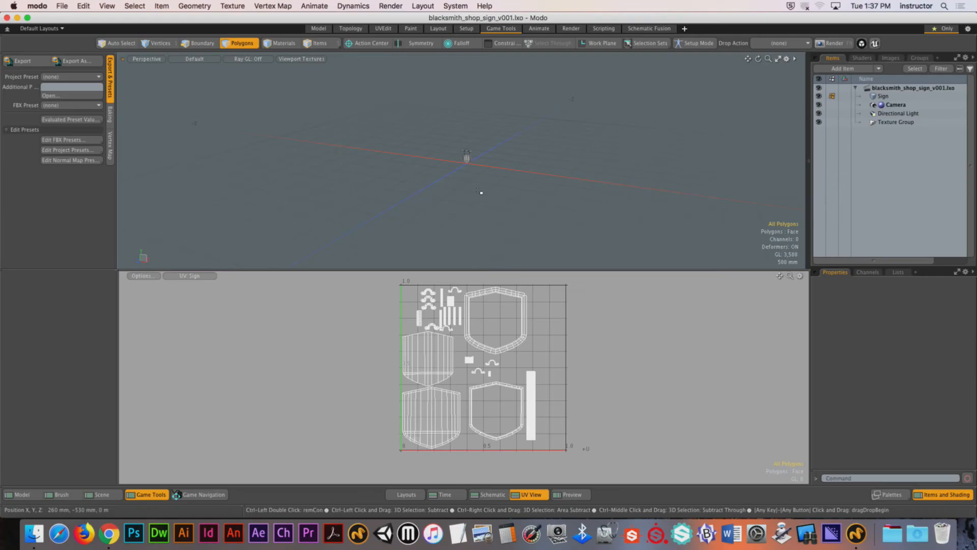
key("a")
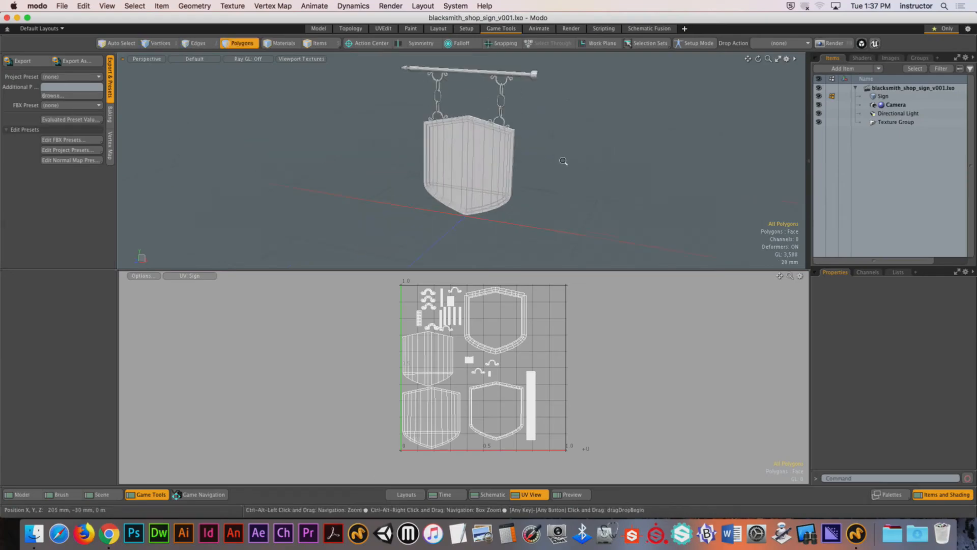
left_click_drag(502, 191, 480, 209, "alt")
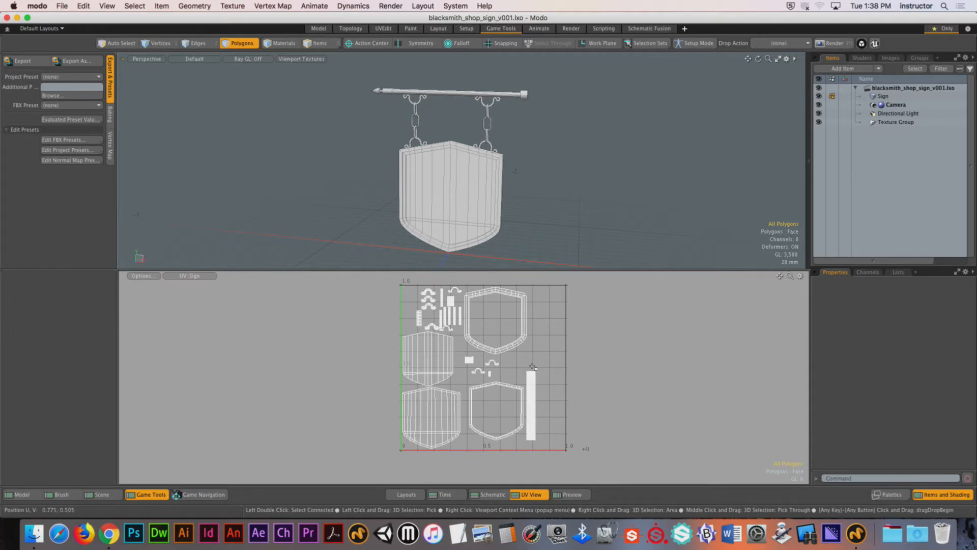
Show the sign's vertex map lists, expand Other Maps, and bring up the Vertex Map tools.
left_click(898, 272)
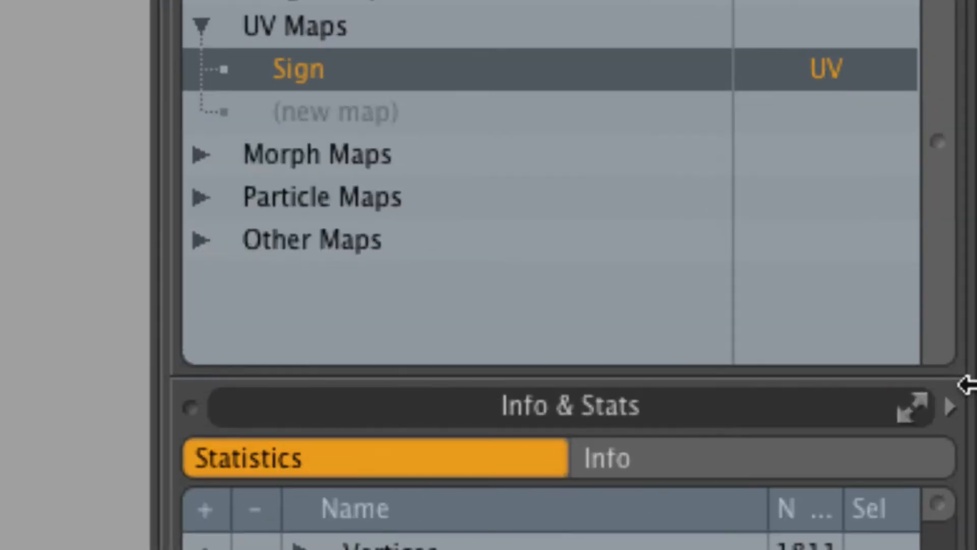
left_click(203, 239)
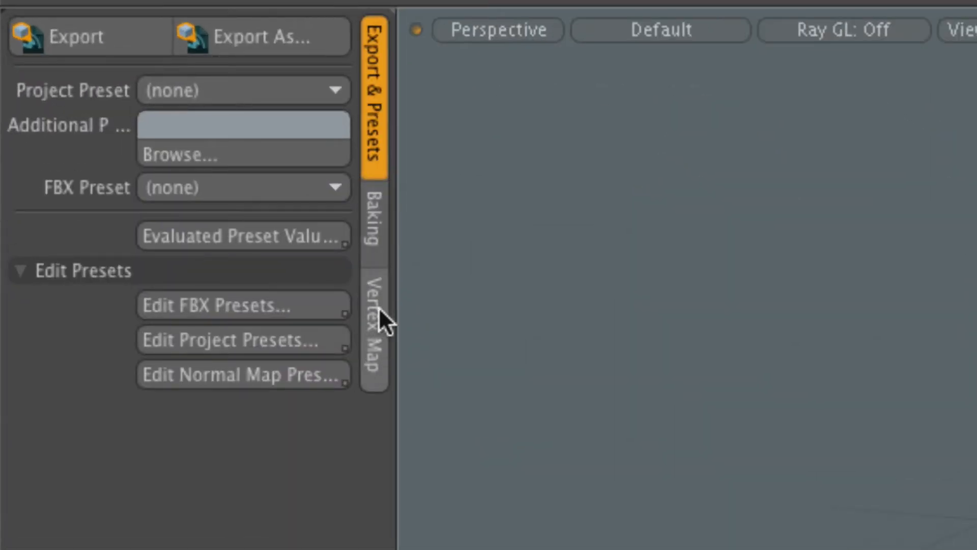
left_click(379, 310)
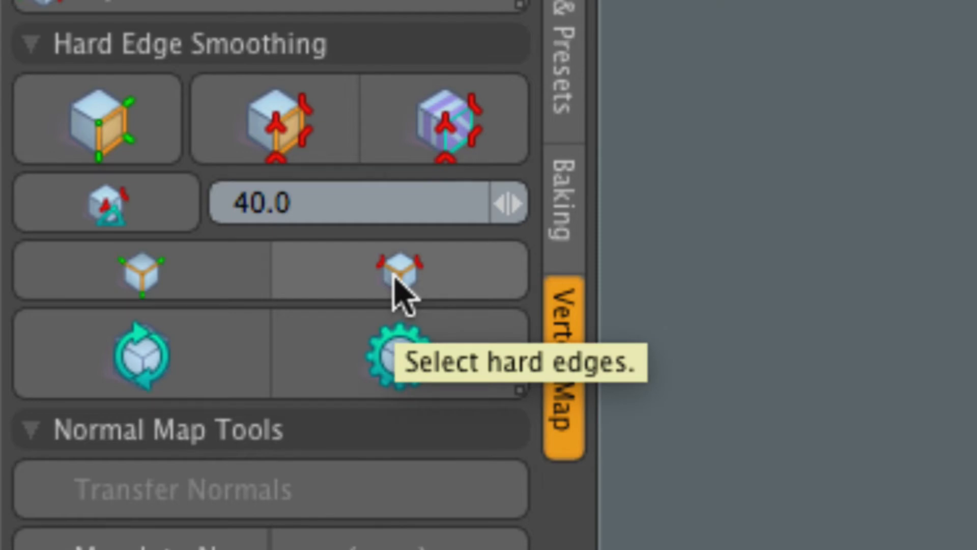
Select all hard edges of the sign and check them on the board and its mounting hooks.
left_click(394, 276)
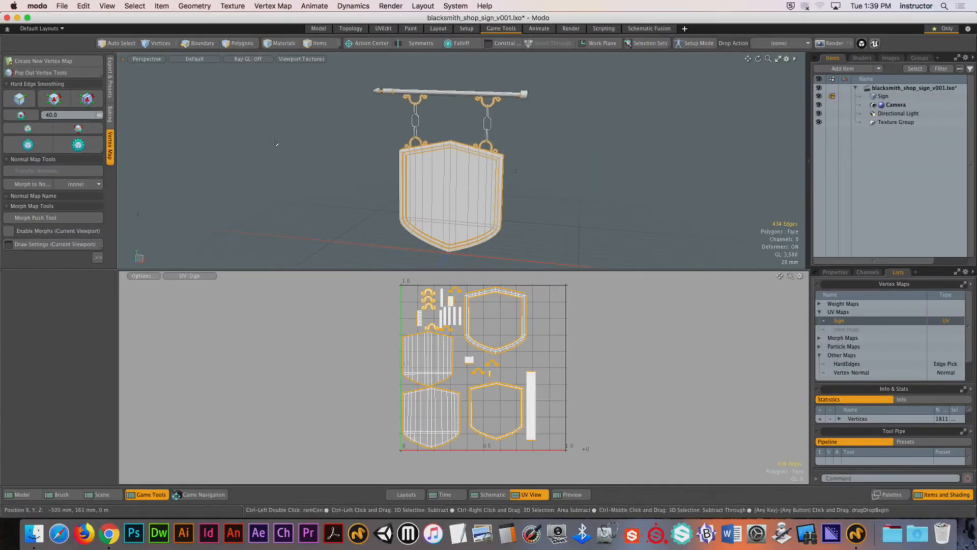
left_click_drag(275, 143, 407, 163, "alt+shift")
left_click_drag(489, 188, 540, 221, "alt")
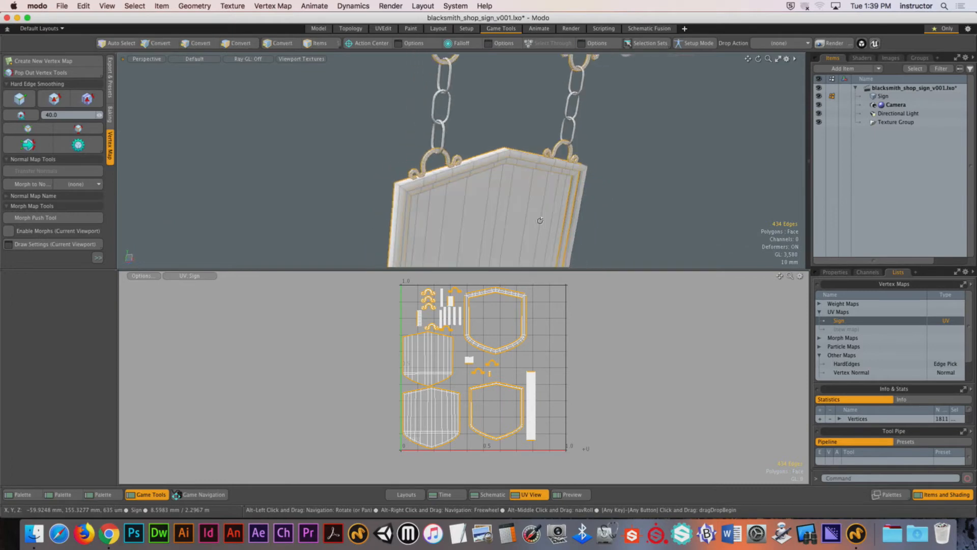
left_click_drag(439, 153, 483, 140, "ctrl+alt")
Examine how the selected hard edges relate to the borders of the UV islands.
left_click_drag(398, 351, 432, 296, "ctrl+alt")
left_click_drag(432, 296, 541, 392, "alt+shift")
left_click_drag(431, 277, 343, 300, "alt+shift")
left_click_drag(527, 277, 356, 407, "alt+shift")
left_click_drag(464, 294, 372, 387, "alt+shift")
left_click_drag(402, 397, 365, 360, "alt+shift")
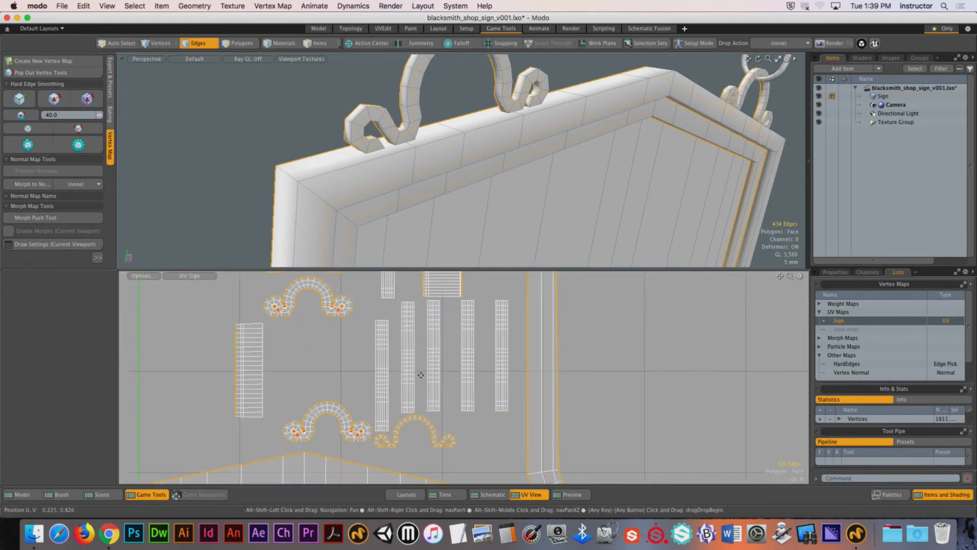
left_click_drag(421, 375, 388, 379, "ctrl+alt")
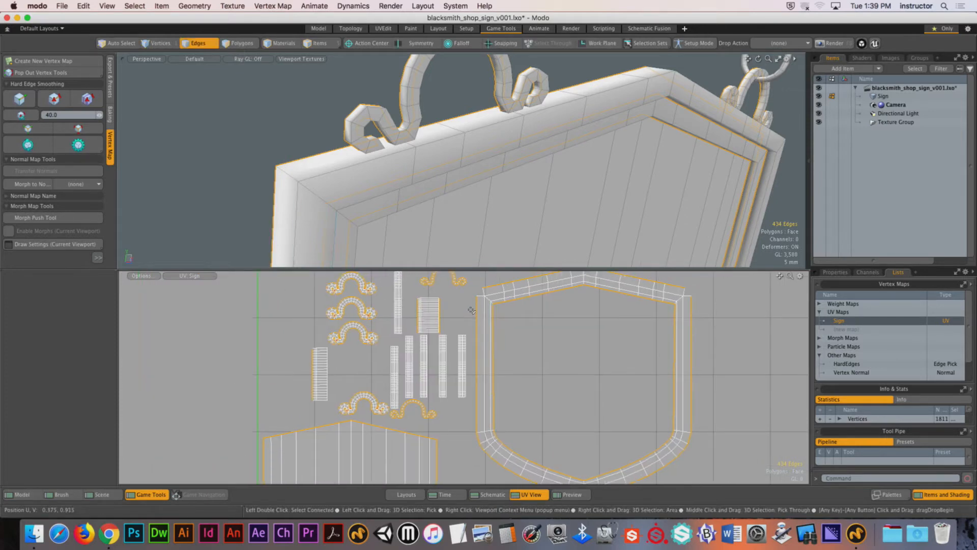
Harden the sign's edges, select all hard edges again, and compare them with the UV islands.
left_click(269, 131)
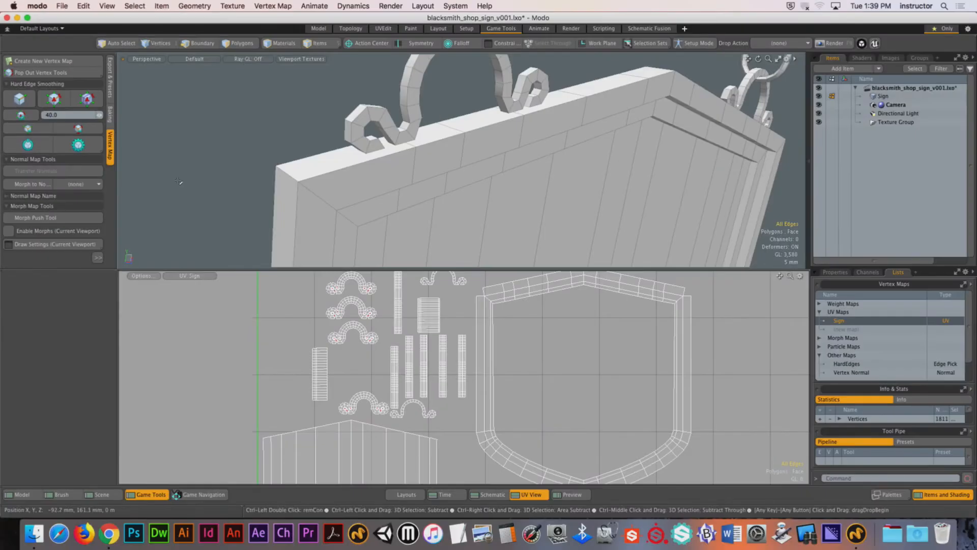
left_click(76, 129)
scroll(411, 369, "up", 5)
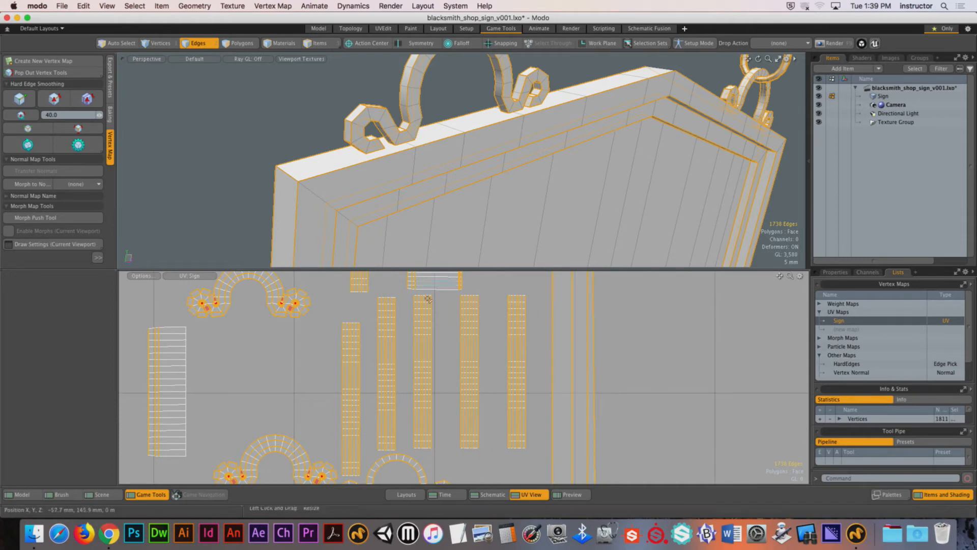
left_click_drag(195, 365, 427, 380, "alt+shift")
scroll(336, 375, "up", 8)
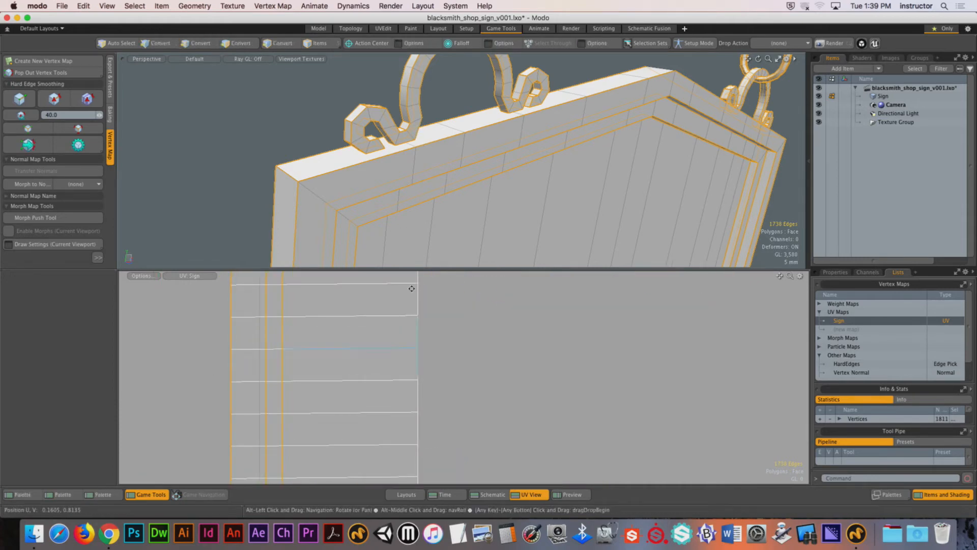
Examine the hard edges on the board's upper frame and the chains above it.
left_click_drag(433, 196, 454, 179, "alt")
left_click_drag(458, 76, 433, 125, "alt+shift")
scroll(452, 200, "up", 8)
scroll(480, 195, "down", 5)
scroll(433, 196, "down", 3)
left_click_drag(433, 125, 433, 206, "alt+shift")
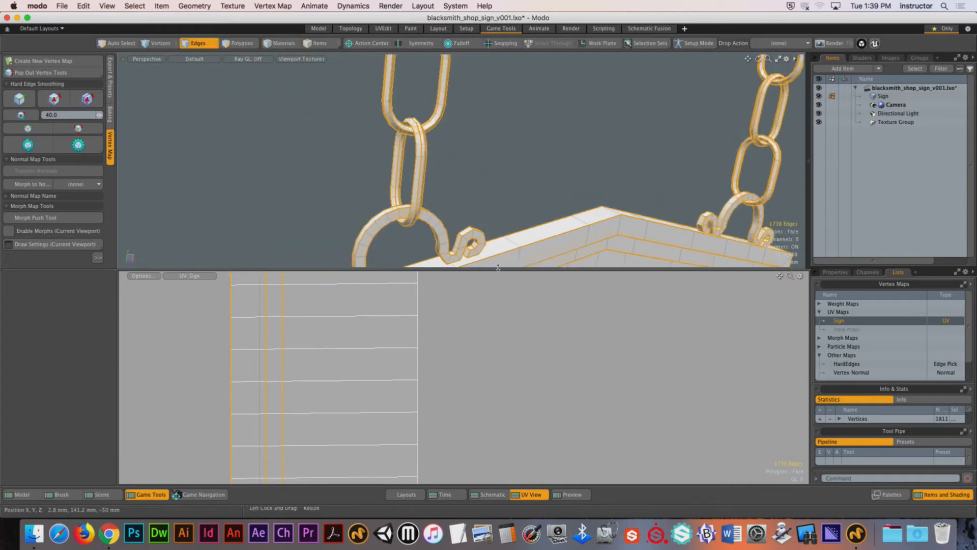
Enlarge the 3D viewport over the UV view and check the hard edges on the pole and its end cap.
left_click_drag(499, 268, 498, 430)
left_click_drag(458, 229, 479, 306, "alt+shift")
left_click_drag(379, 229, 515, 289, "alt+shift")
left_click_drag(389, 158, 293, 168, "alt")
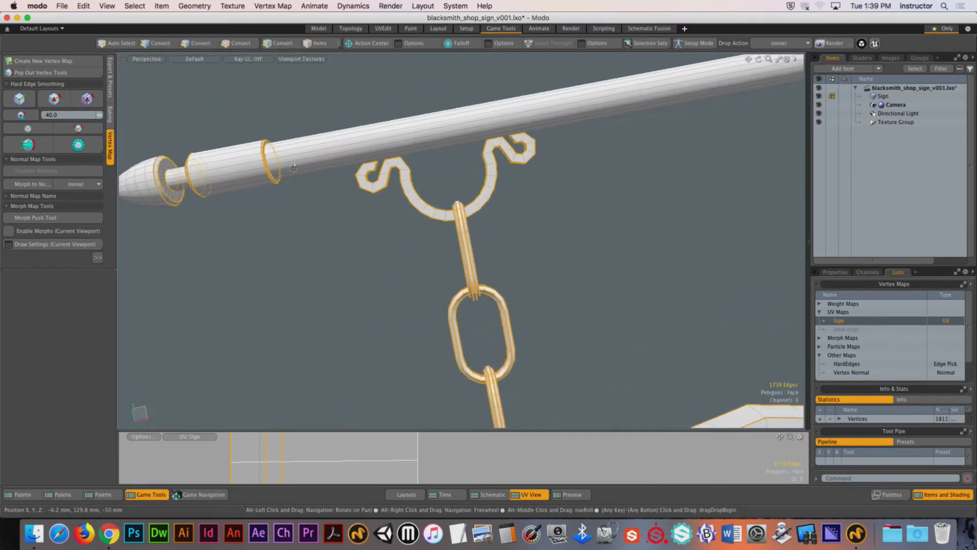
scroll(391, 196, "down", 5)
Inspect the hard edges of a chain link up close where it hangs through the mounting ring.
left_click_drag(433, 325, 476, 170, "alt+shift")
left_click_drag(476, 171, 465, 249, "alt+shift")
scroll(433, 153, "up", 10)
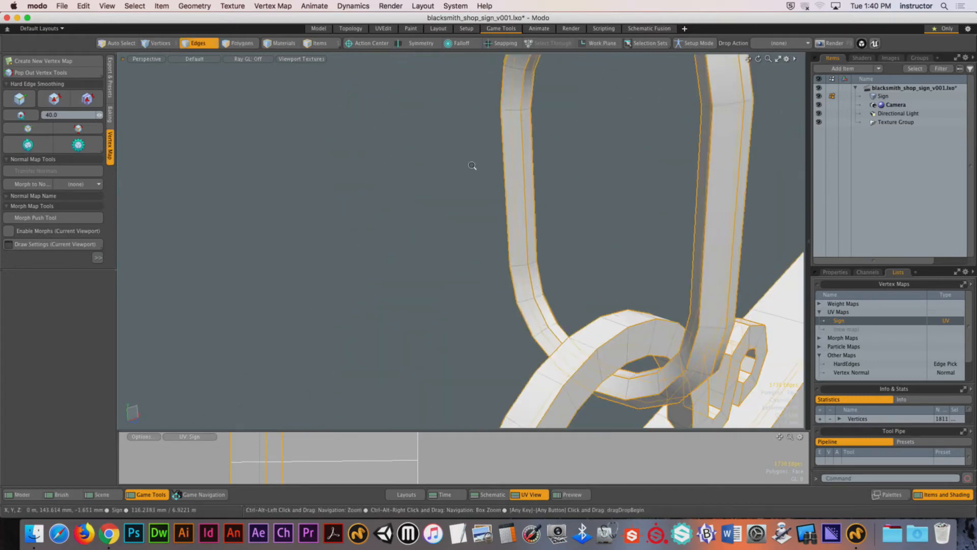
left_click_drag(552, 123, 460, 203, "alt+shift")
scroll(471, 212, "down", 3)
scroll(456, 197, "up", 3)
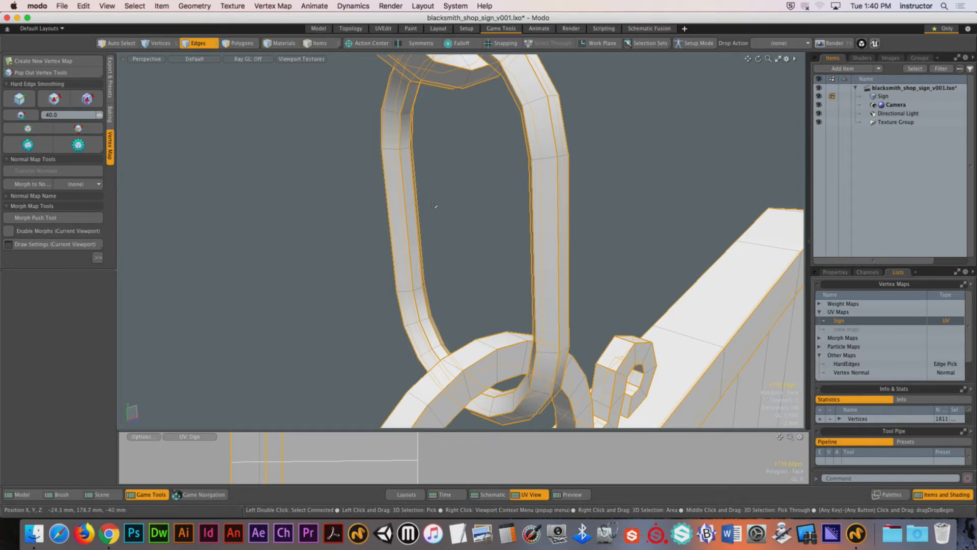
Clear the edge selection, select the hard edges again, and examine them on the interlocking chain links.
left_click_drag(426, 195, 363, 220, "alt")
left_click(475, 191)
key("shift+a")
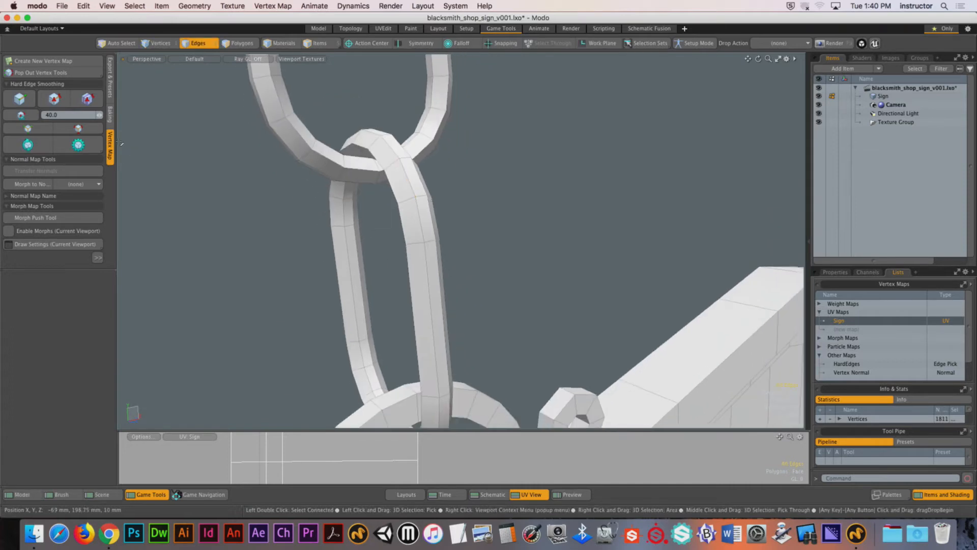
left_click(87, 132)
mouse_move(463, 211)
left_mouse_down("ctrl+alt")
mouse_move(426, 185)
mouse_move(416, 197)
mouse_move(436, 216)
mouse_move(539, 188)
mouse_move(452, 203)
left_mouse_up("ctrl+alt")
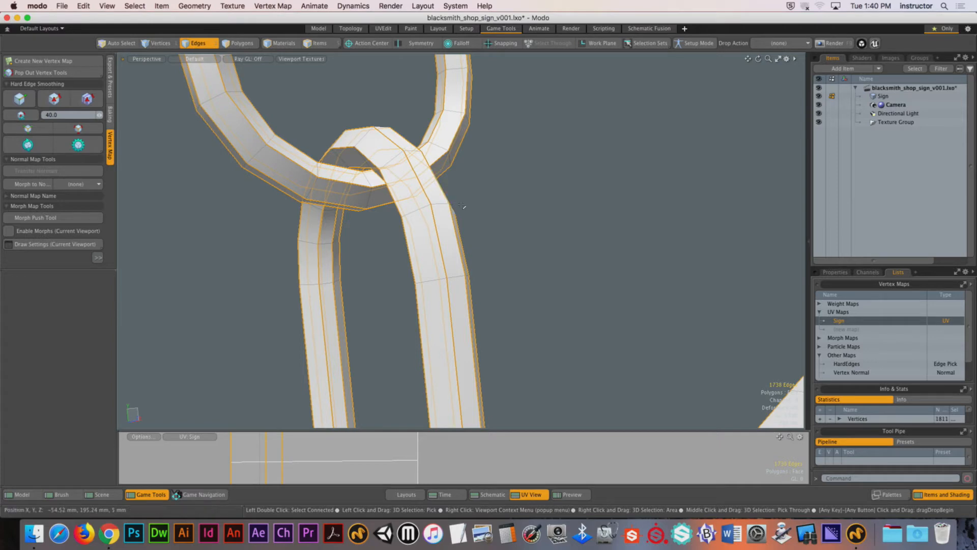
left_click_drag(460, 217, 336, 252, "alt")
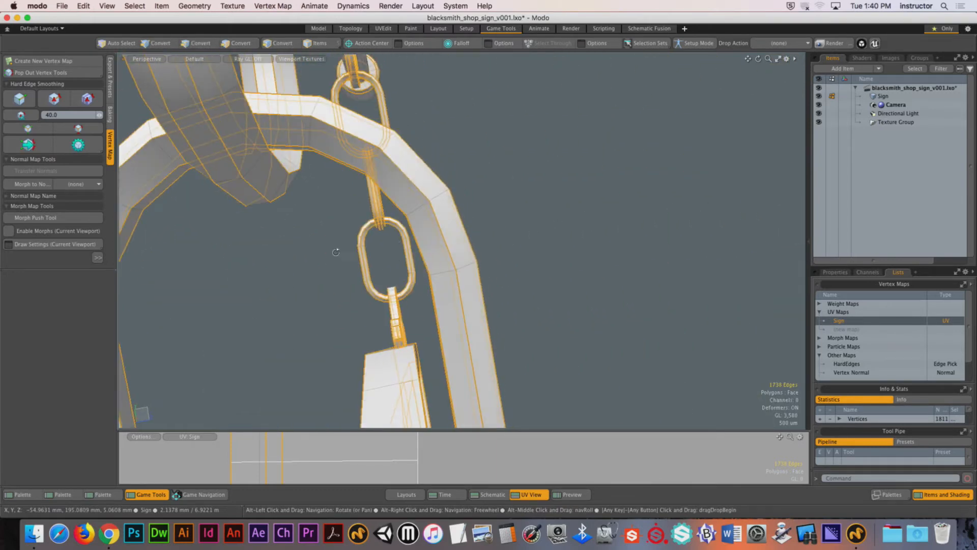
Select two lengthwise edge loops on one chain link.
double_click(439, 226)
left_click_drag(439, 227, 332, 255, "alt")
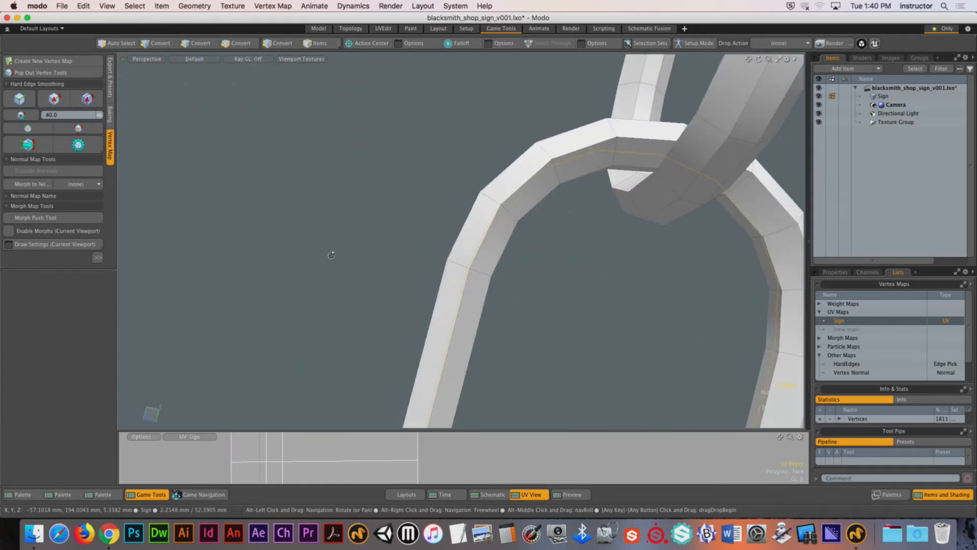
double_click(488, 237, "shift")
left_click_drag(488, 236, 452, 275, "alt")
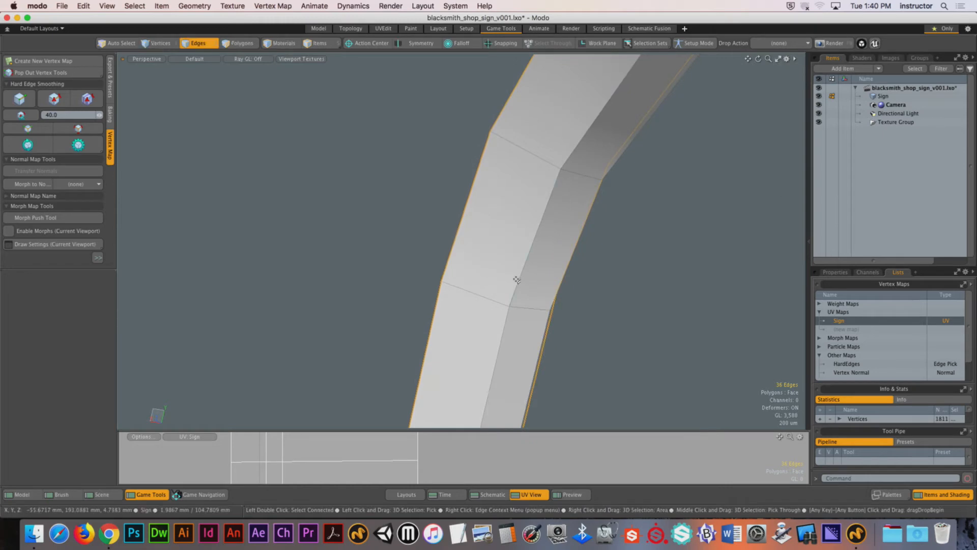
left_click_drag(546, 225, 530, 239, "alt")
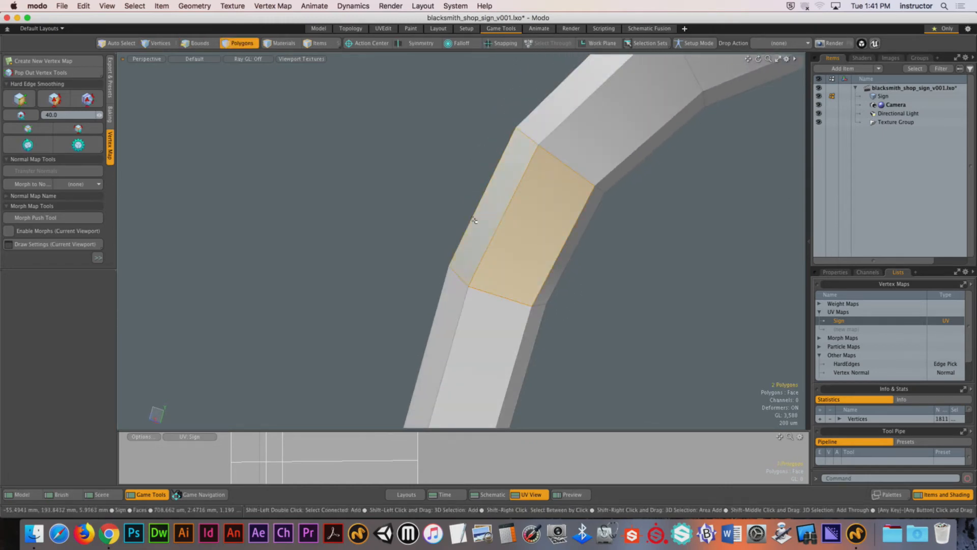
Try softening the edge loop along one corner of the chain link, and undo the softening.
left_click_drag(474, 219, 507, 277, "alt")
key("2")
left_click(461, 218)
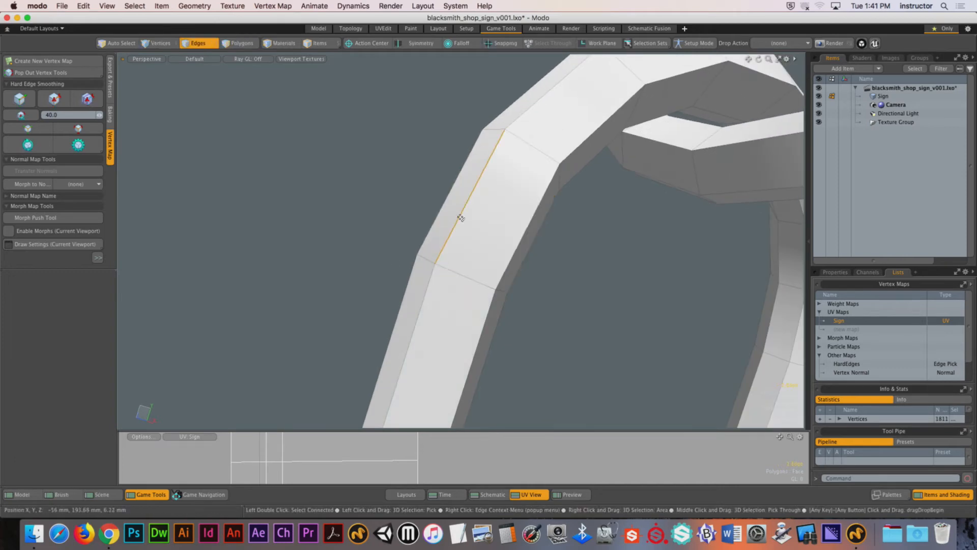
left_click_drag(461, 218, 489, 235, "alt")
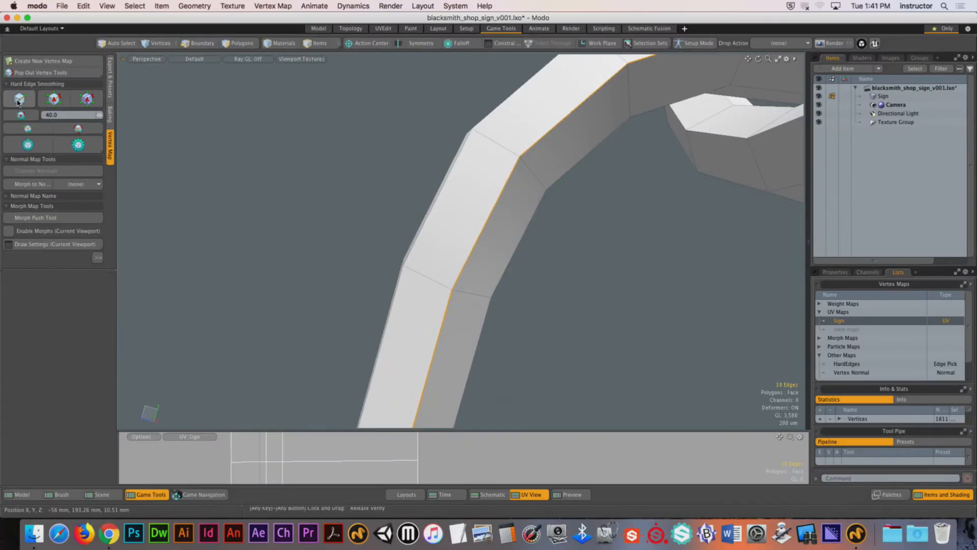
left_click(18, 101)
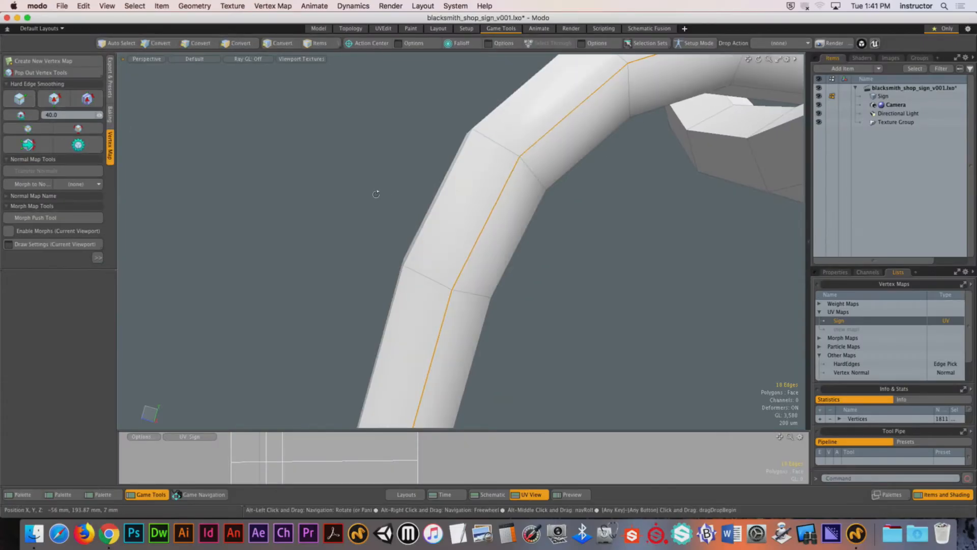
mouse_move(375, 188)
left_mouse_down("alt")
mouse_move(210, 173)
mouse_move(460, 211)
mouse_move(572, 264)
mouse_move(457, 211)
mouse_move(340, 208)
mouse_move(507, 219)
left_mouse_up("alt")
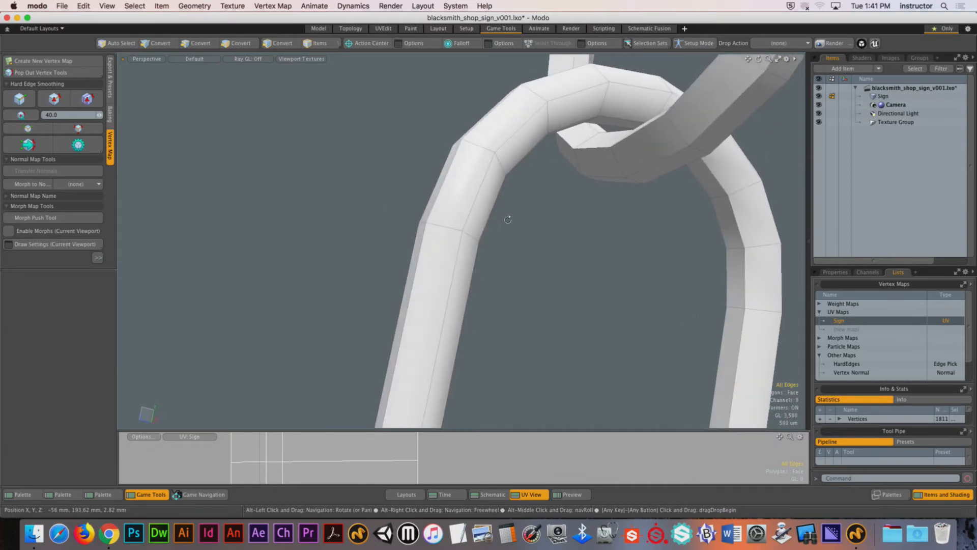
left_click(507, 219)
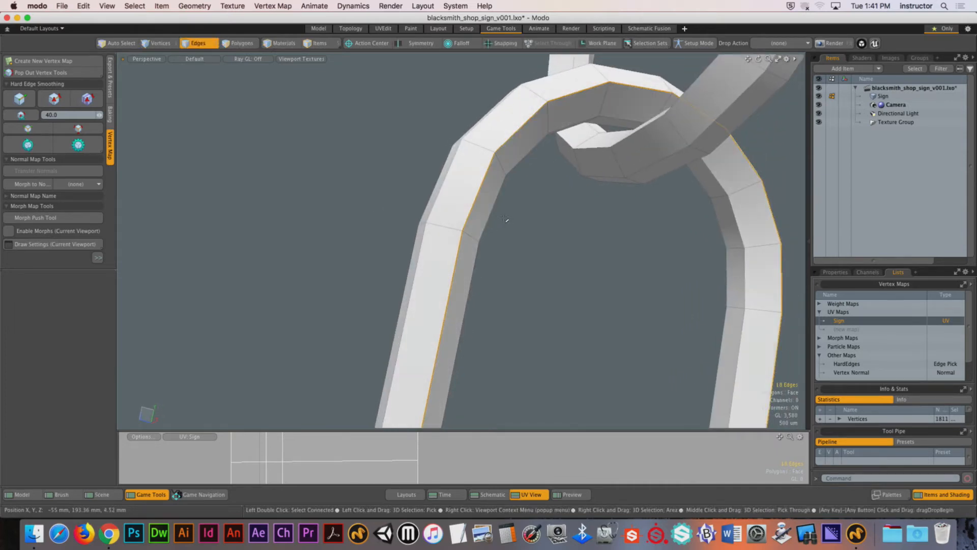
Select the two faces meeting at the chain link's corner edge, and reduce the selection to the outer face.
scroll(502, 218, "up", 5)
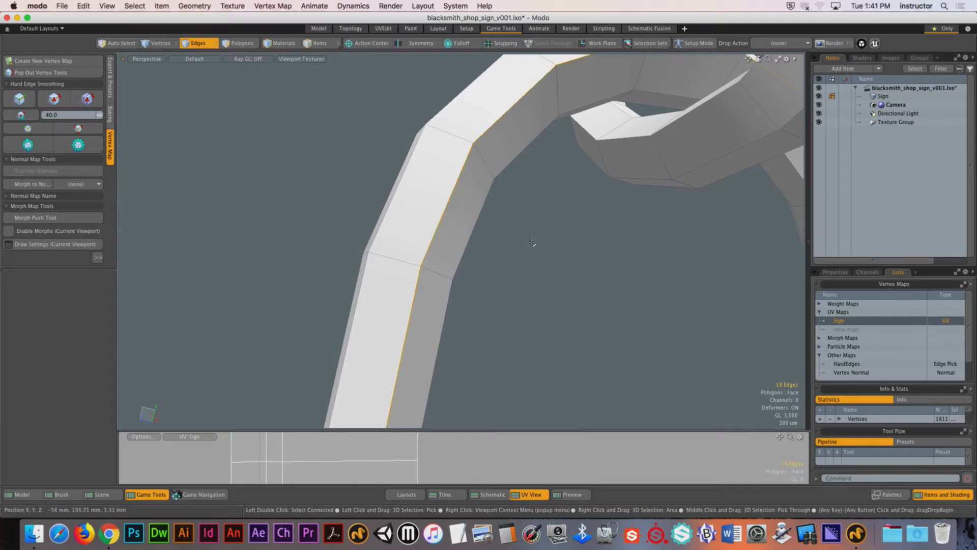
left_click_drag(526, 233, 552, 256, "alt")
key("3")
left_click(461, 270)
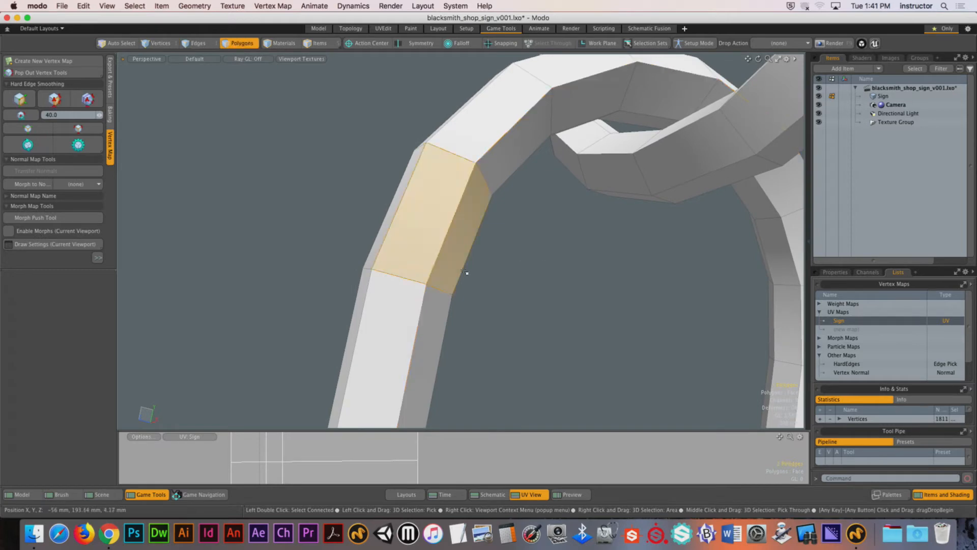
left_click(425, 229)
left_click_drag(425, 230, 427, 234, "alt")
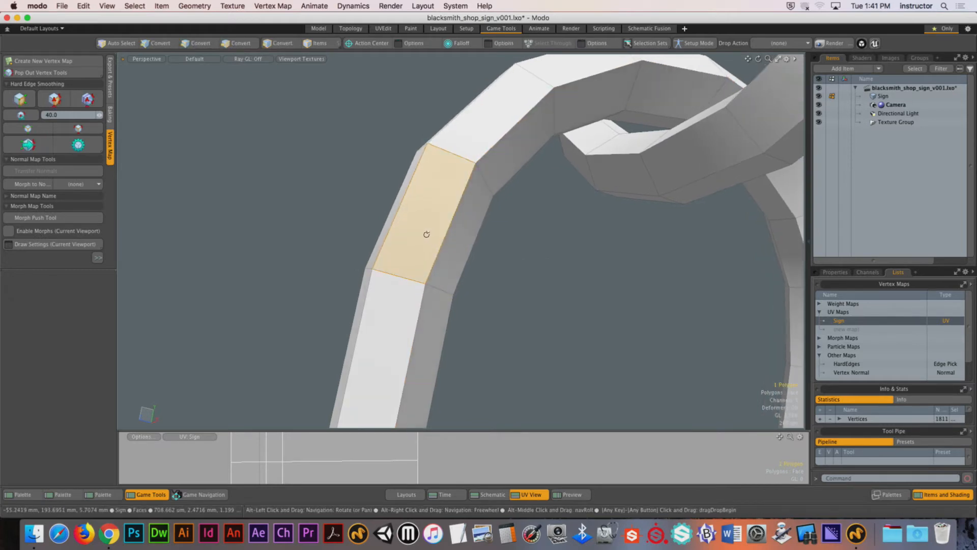
Return to edge selection, and select the two lengthwise edge loops bordering the chain link's inner side face.
left_click_drag(524, 250, 477, 242, "ctrl+alt")
key("2")
left_click(365, 212)
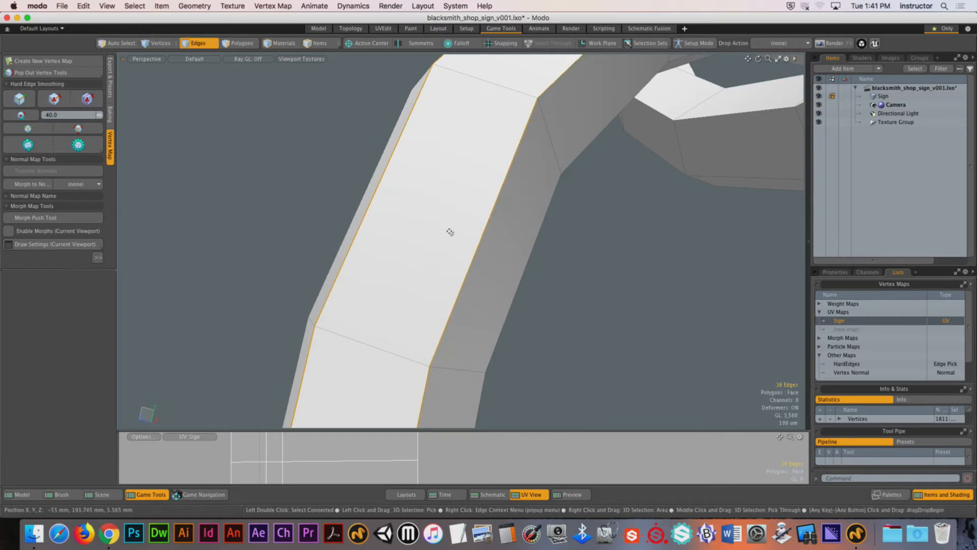
left_click_drag(500, 198, 524, 232, "alt")
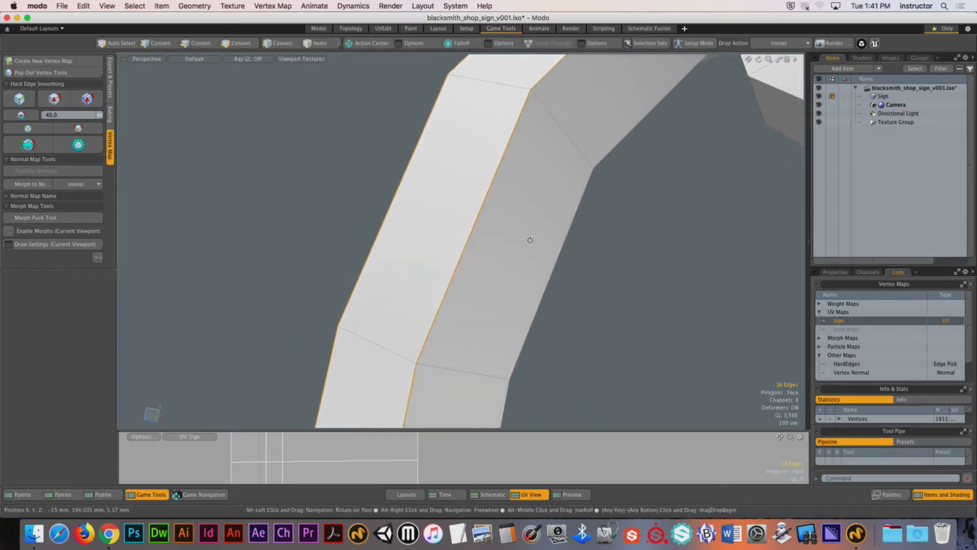
key("3")
left_click(525, 232)
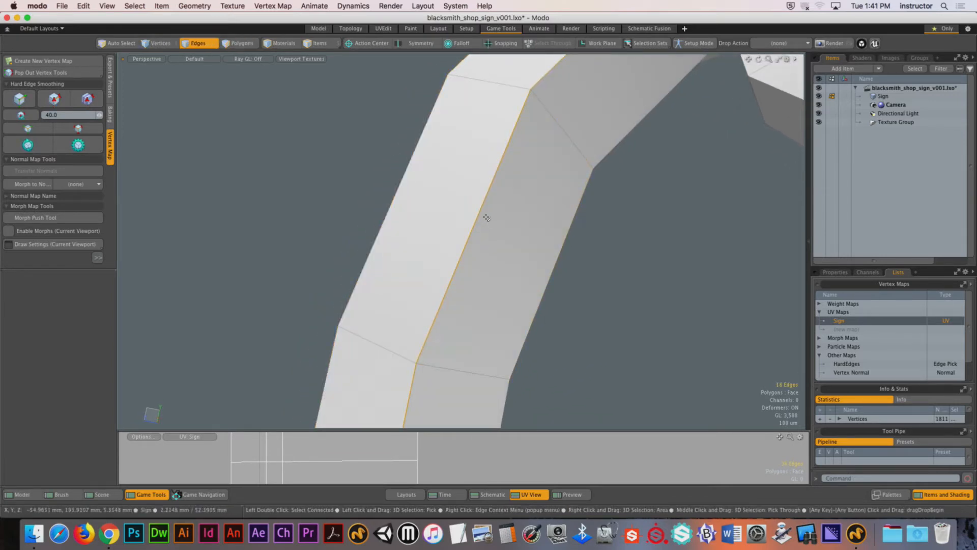
double_click(557, 253, "shift")
left_click_drag(556, 253, 511, 247, "alt")
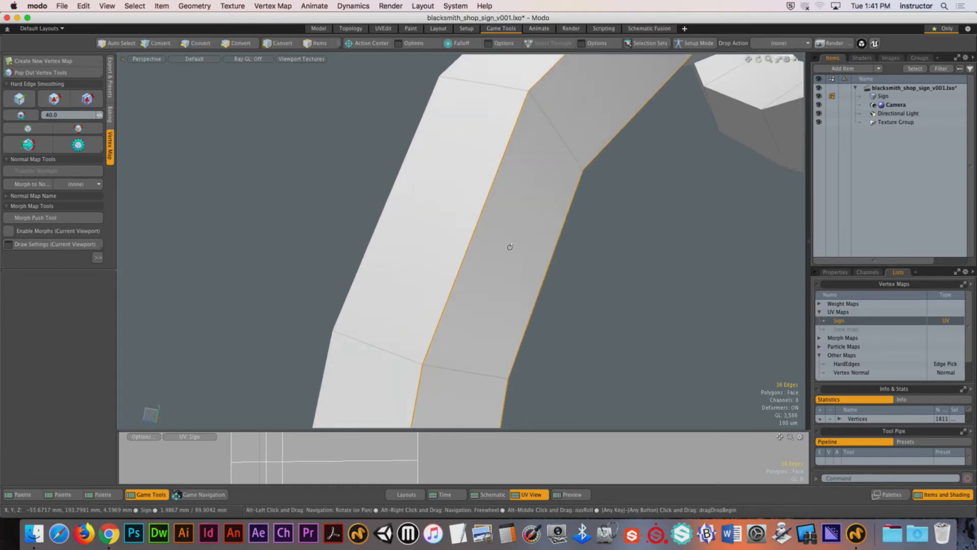
Reduce the selection to the single edge loop between the link's front and inner side faces, and soften it.
double_click(576, 277, "shift")
left_click_drag(576, 277, 452, 218, "alt")
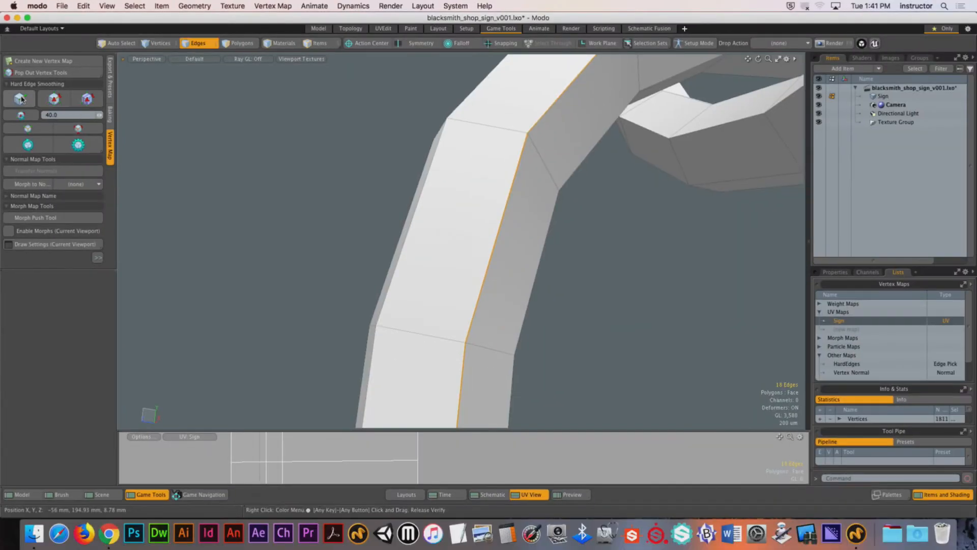
left_click(21, 99)
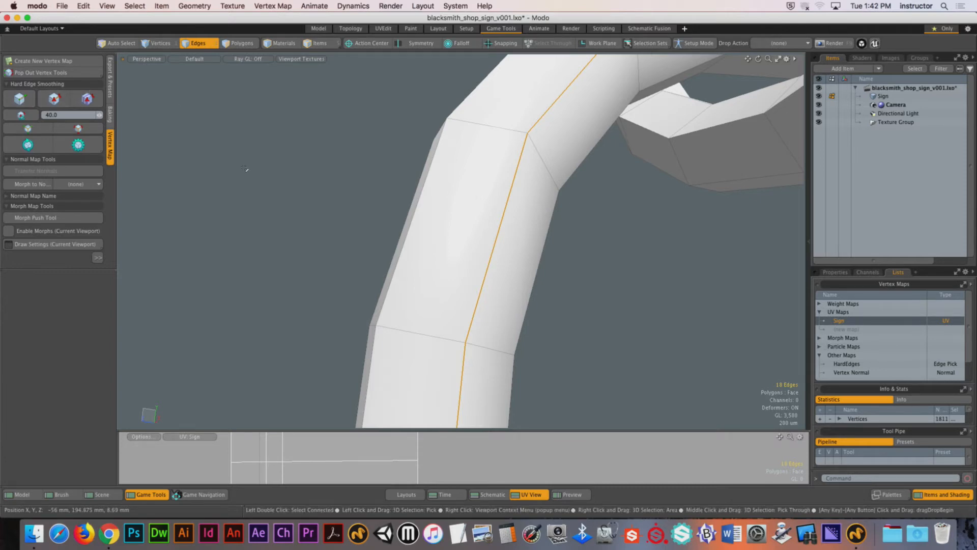
Orbit around the chain link, select a lengthwise edge loop along its corner, and soften that loop.
left_click_drag(275, 252, 447, 272, "alt")
double_click(447, 272)
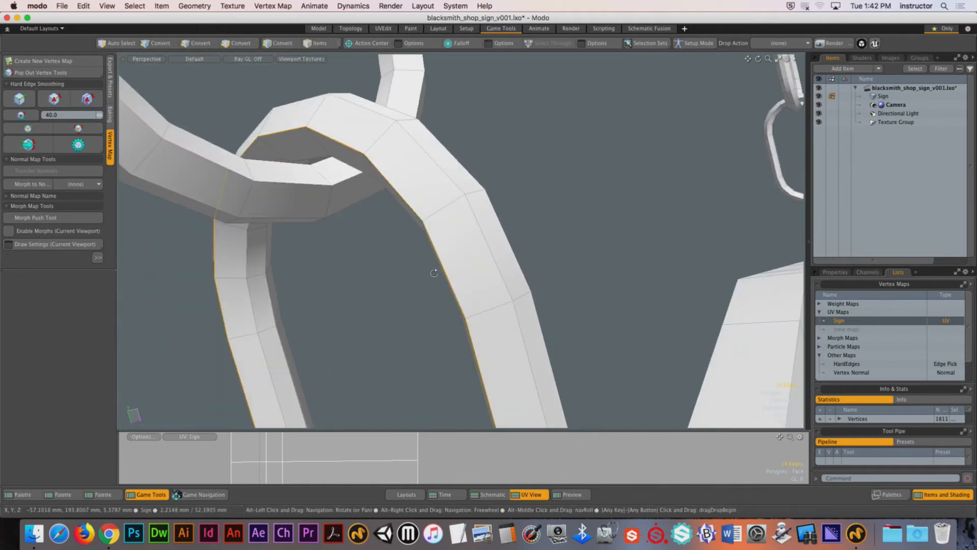
left_click(18, 102)
Select lengthwise edge loops on the interlocking links of the same chain, soften them, and clear the selection.
left_click(395, 323)
mouse_move(395, 322)
left_mouse_down("alt")
mouse_move(376, 321)
mouse_move(508, 291)
mouse_move(374, 313)
mouse_move(535, 296)
mouse_move(504, 334)
mouse_move(503, 315)
left_mouse_up("alt")
double_click(536, 296, "shift")
scroll(530, 298, "down", 5)
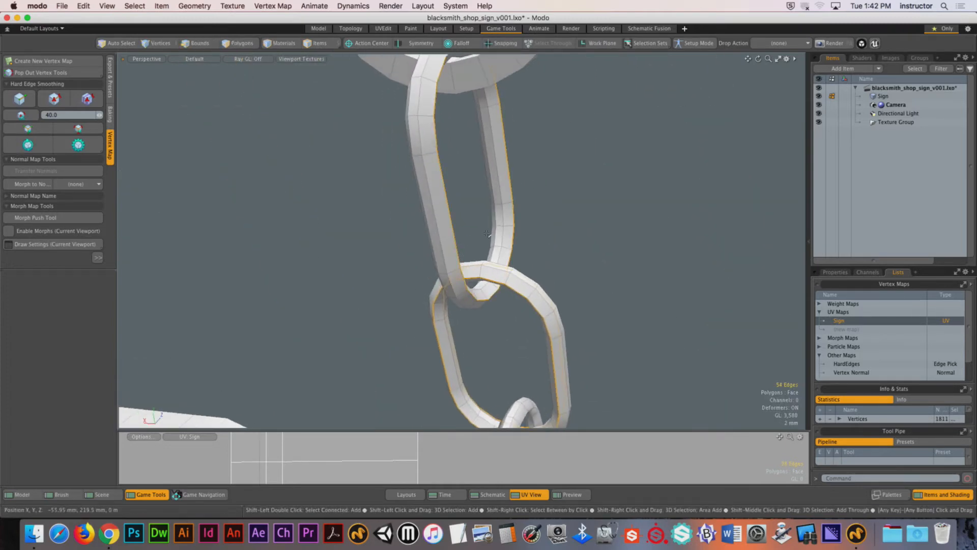
scroll(487, 204, "down", 10)
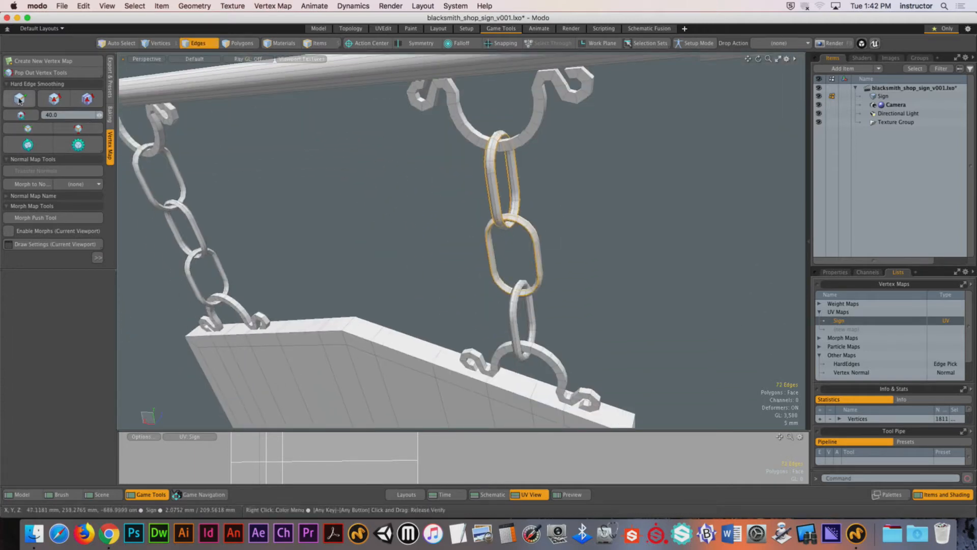
left_click(333, 241)
Select lengthwise corner edge loops on the interlocking links of the sign's other chain.
left_click_drag(333, 240, 568, 219, "alt+shift")
scroll(415, 286, "up", 10)
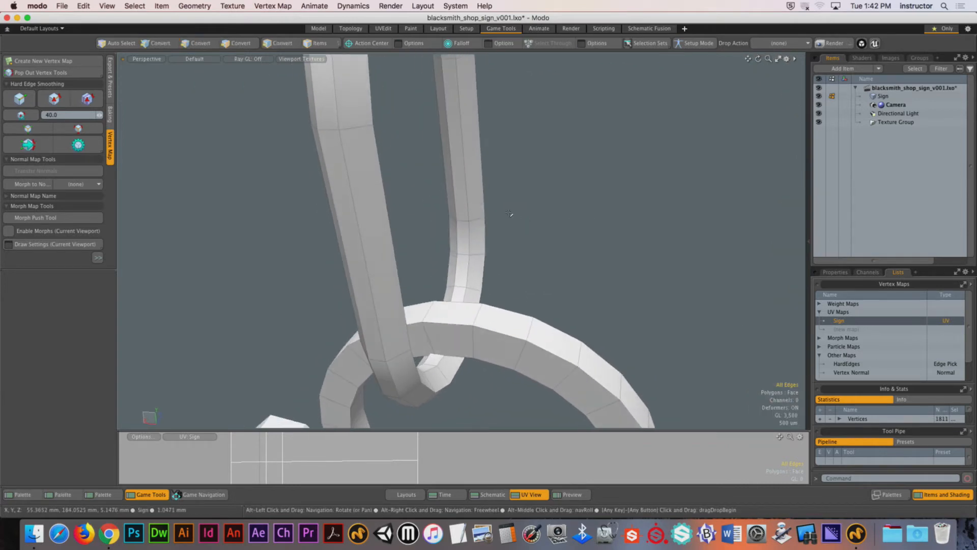
left_click(486, 201)
left_click_drag(449, 176, 443, 272, "alt+shift")
left_click_drag(520, 220, 301, 249, "alt")
double_click(422, 196, "shift")
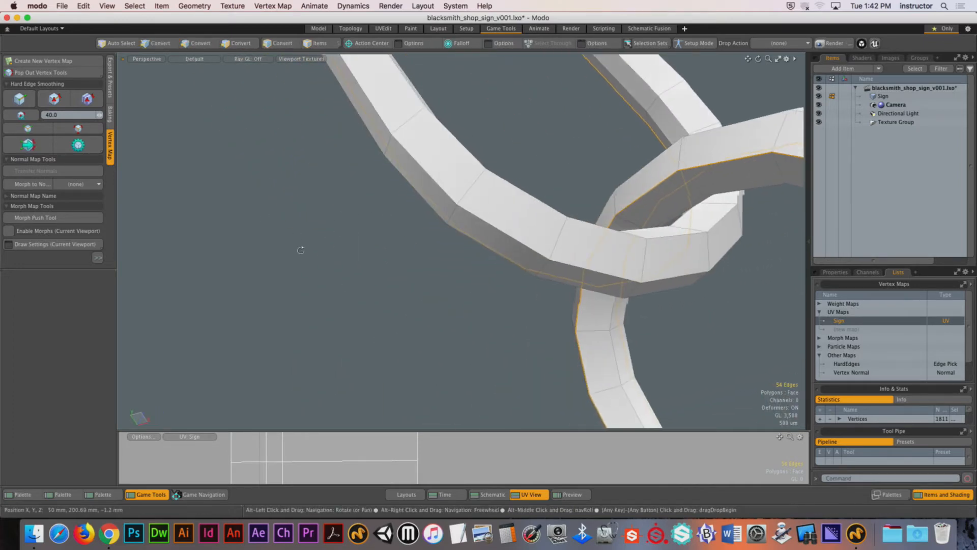
Add the remaining corner edge loops on that chain's links to the selection, soften them all, and clear the selection.
double_click(463, 144, "shift")
scroll(464, 144, "down", 5)
left_click_drag(464, 144, 604, 217, "alt+shift")
scroll(604, 218, "up", 5)
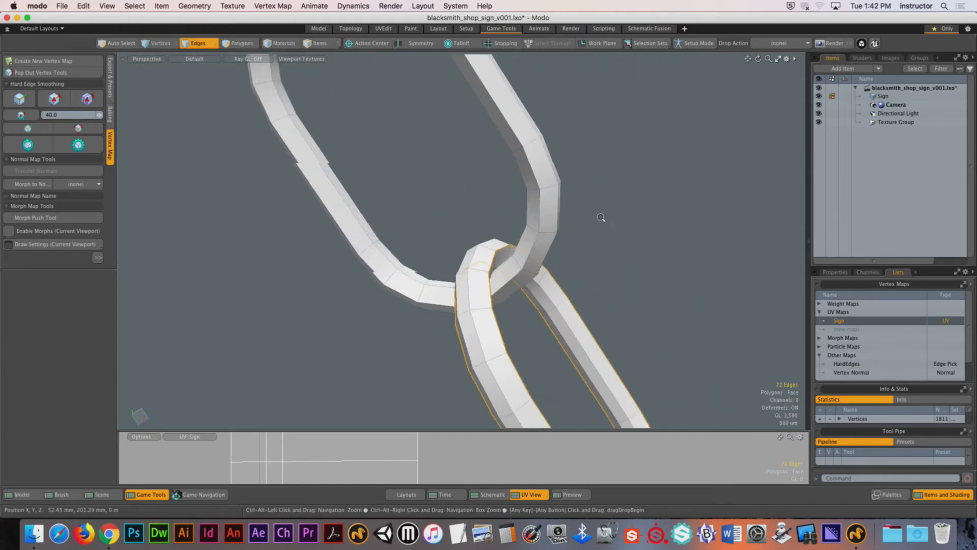
left_click_drag(374, 214, 482, 235, "alt")
double_click(491, 240, "shift")
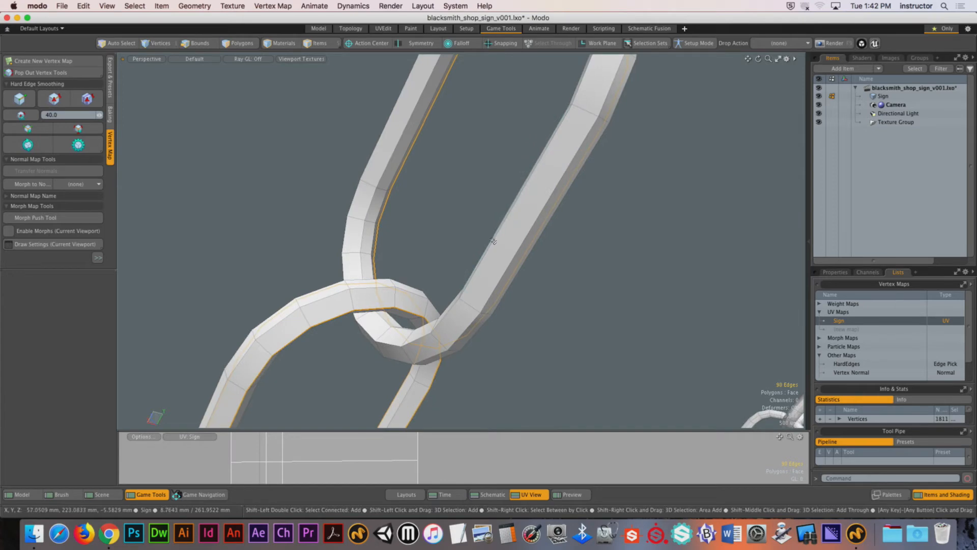
left_click(406, 251)
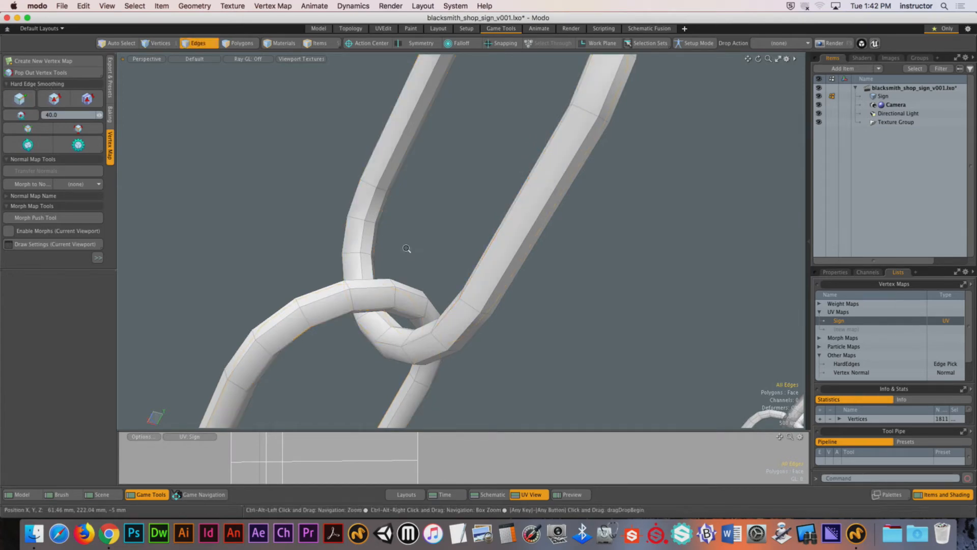
Select the hard edges, examine them on both chains and the sign, and clear the selection.
left_click_drag(405, 251, 342, 236, "alt")
scroll(341, 231, "down", 10)
left_click_drag(510, 376, 183, 170, "alt+shift")
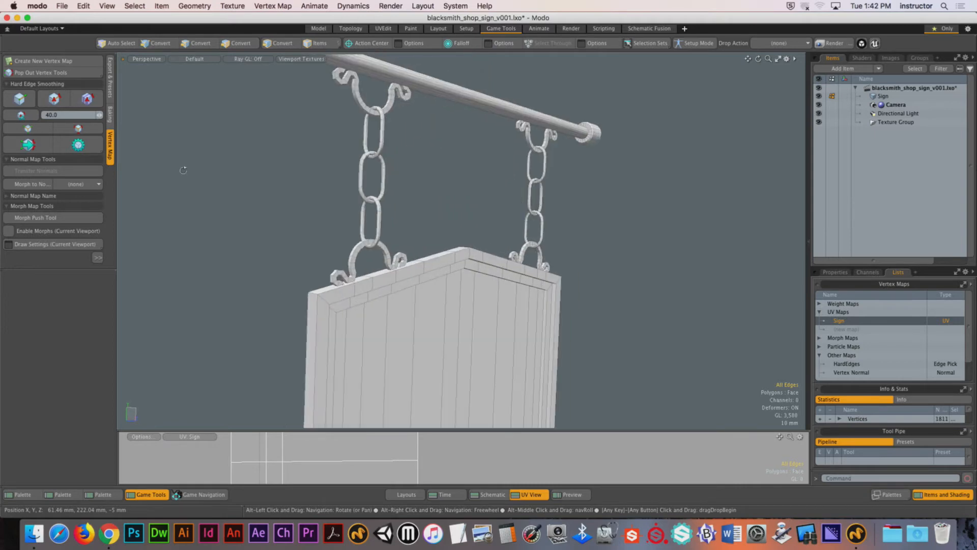
left_click(87, 131)
left_click_drag(326, 239, 518, 163, "alt")
left_click(553, 206)
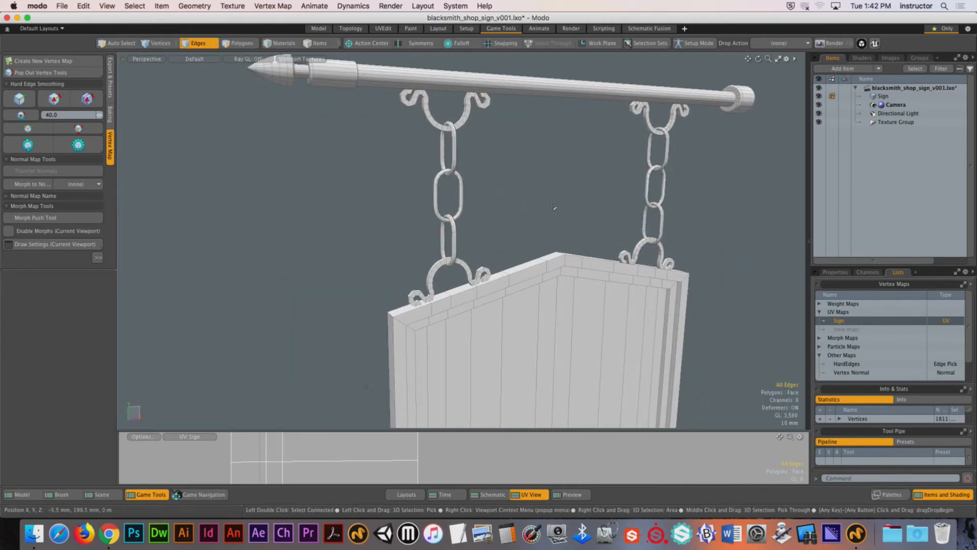
Save the scene as a new version named blacksmith_shop_sign_v002.
key("super+shift+s")
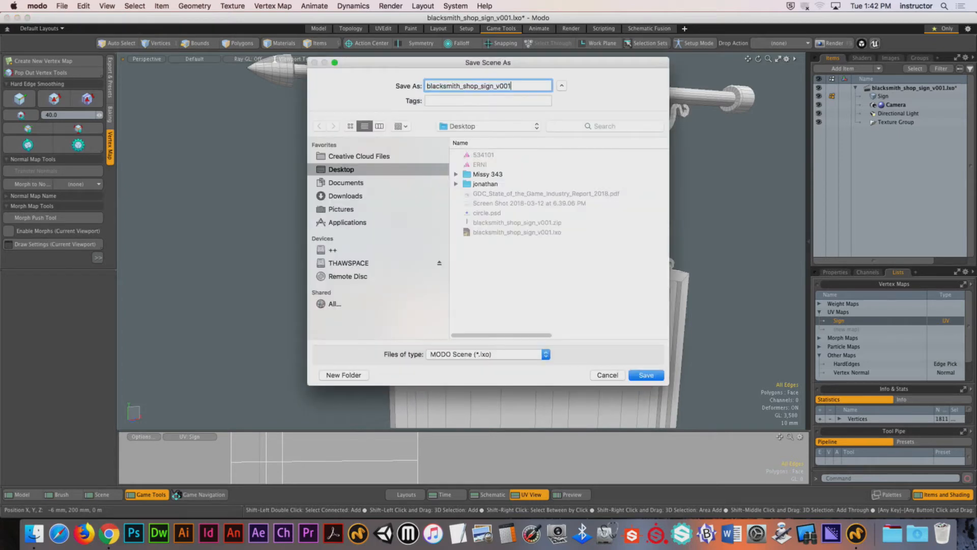
key("Return")
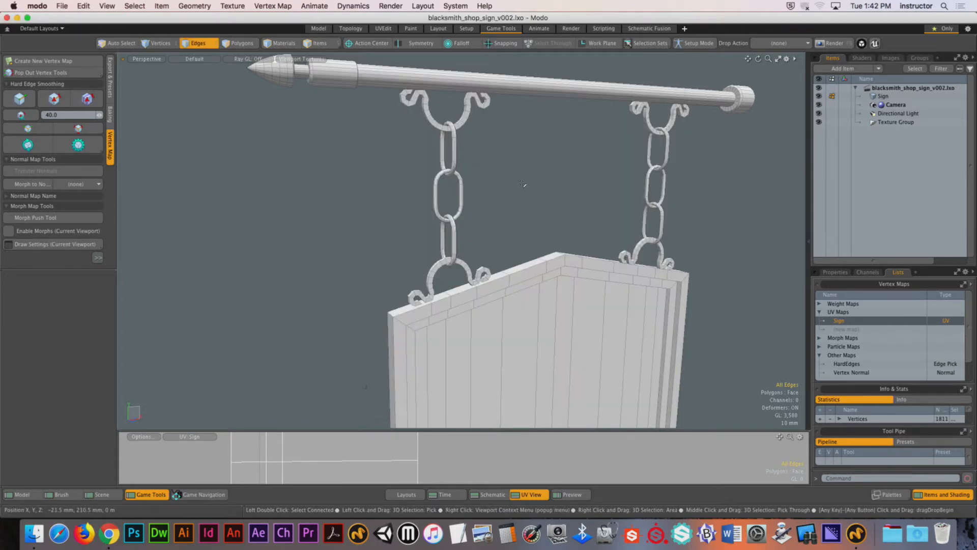
left_click_drag(523, 184, 506, 162, "ctrl+alt")
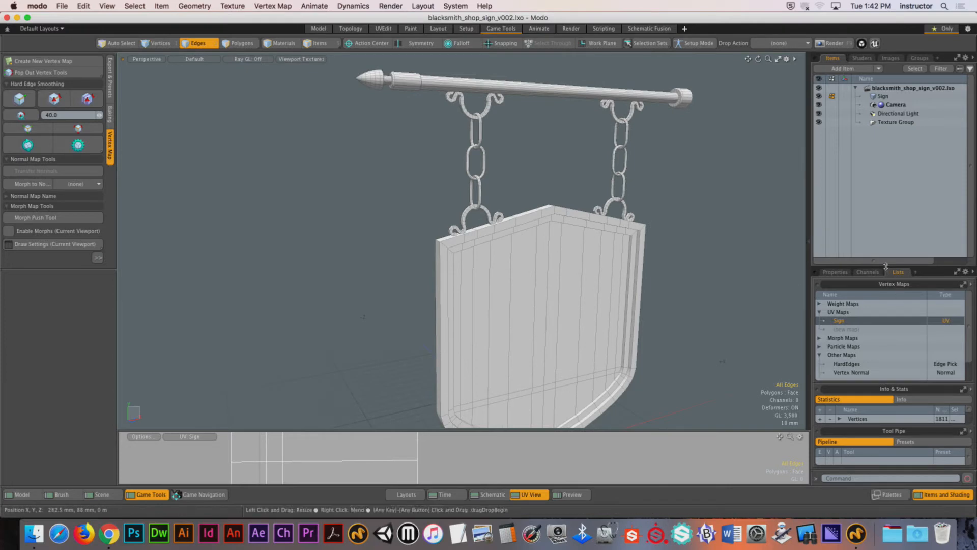
Enlarge the vertex map list and examine the HardEdges and Vertex Normal maps under Other Maps.
left_click_drag(886, 266, 886, 164)
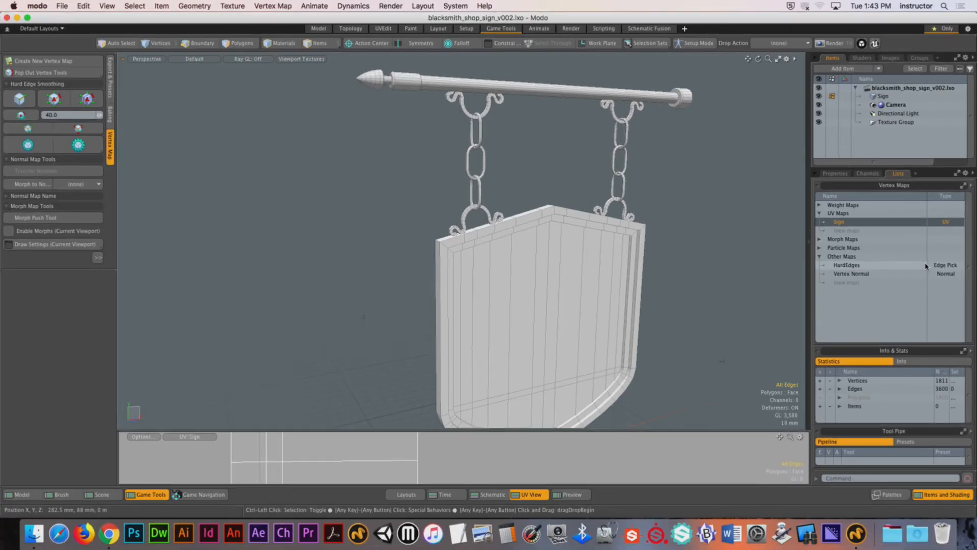
key("2")
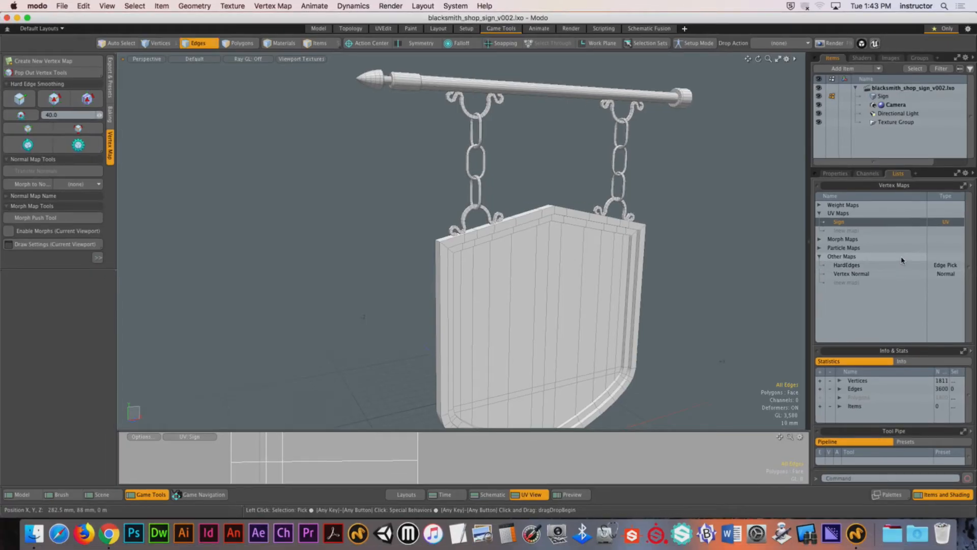
left_click_drag(515, 271, 512, 237, "alt")
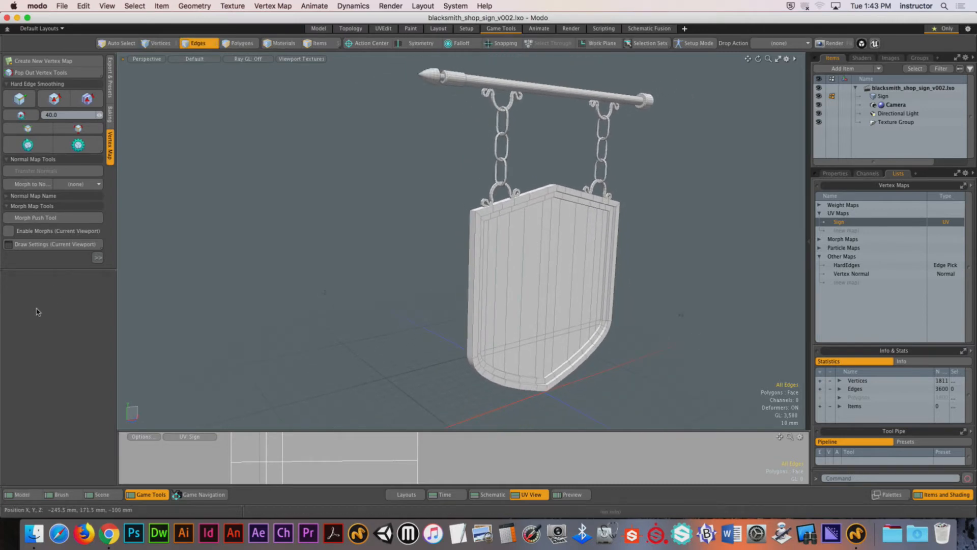
Reveal the Mesh Tangents tools, and create a Mikk tangent basis for the sign mesh.
left_click_drag(65, 269, 59, 295)
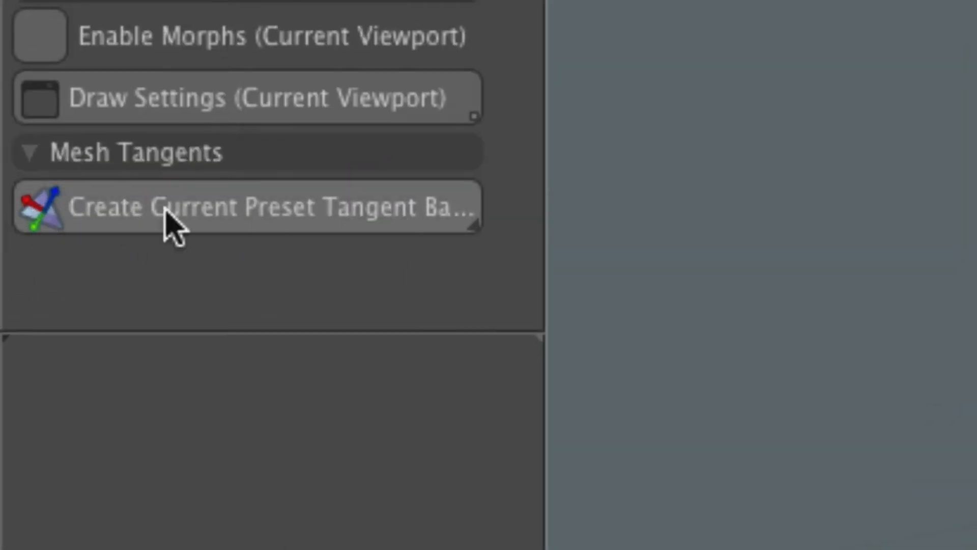
left_click(392, 229)
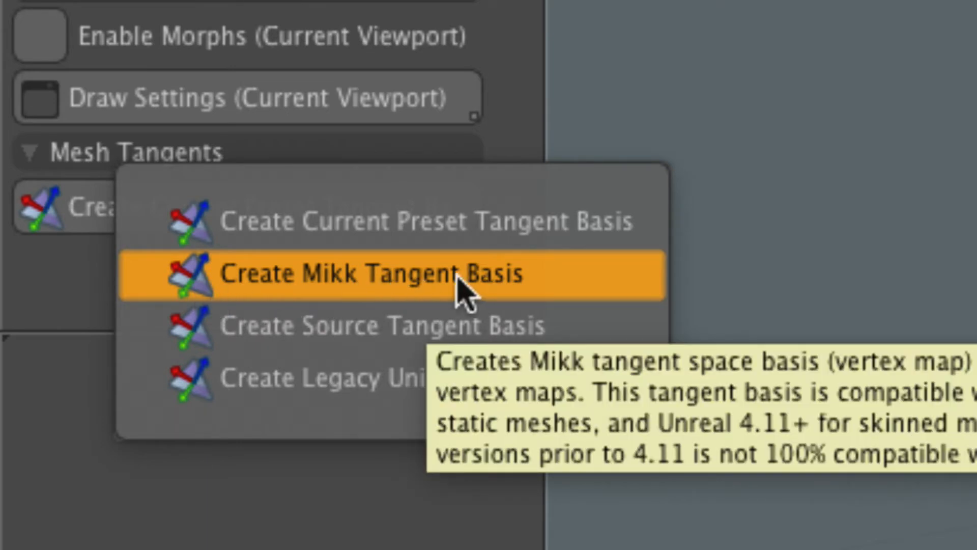
left_click(476, 287)
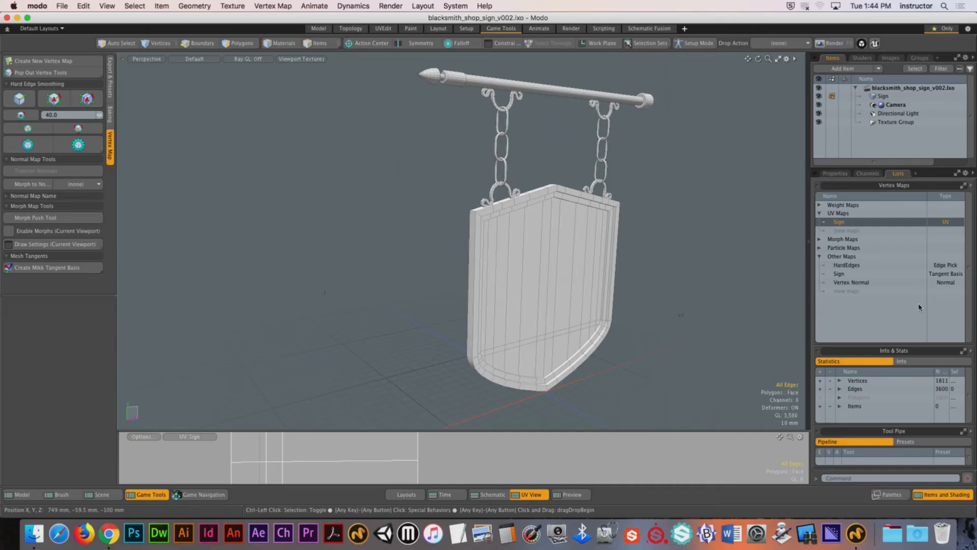
left_click_drag(377, 360, 308, 337, "alt")
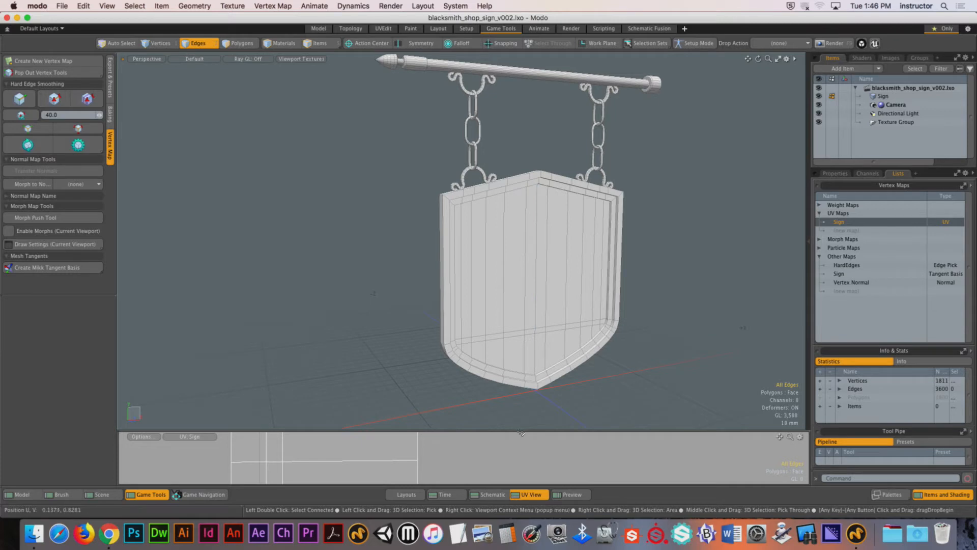
Enlarge the UV view and examine the sign's complete UV layout within the 0 to 1 space.
left_click_drag(521, 431, 523, 289)
scroll(453, 379, "down", 10)
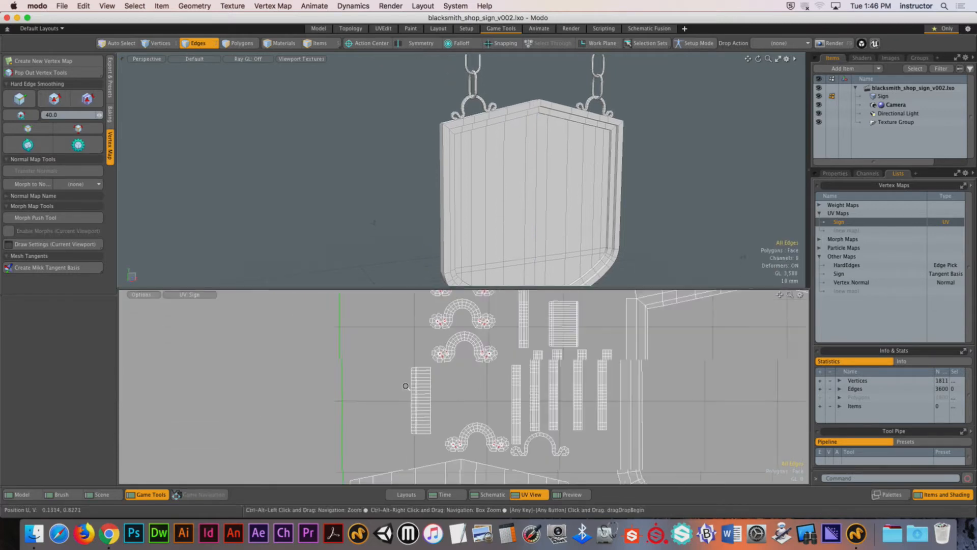
scroll(411, 390, "down", 5)
left_click_drag(410, 389, 378, 346, "alt+shift")
scroll(392, 356, "down", 2)
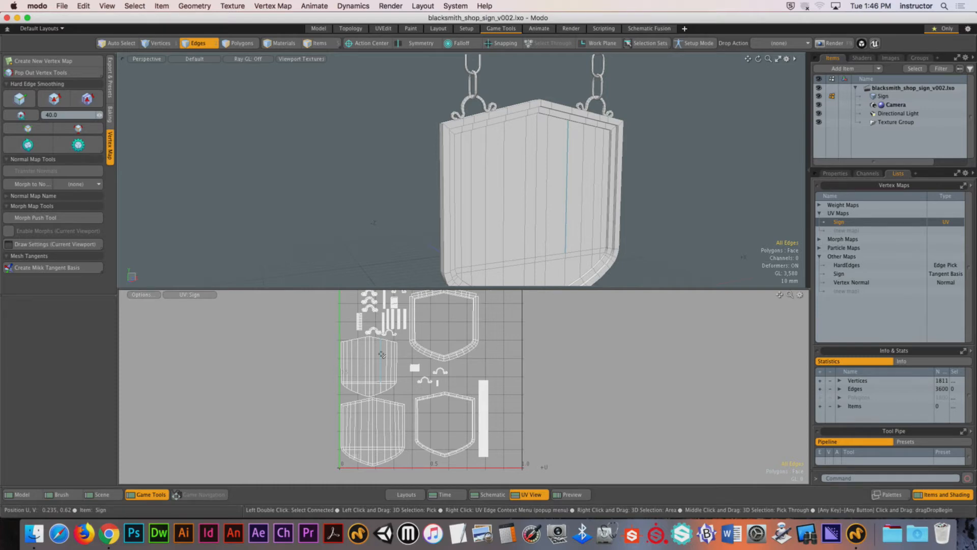
left_click_drag(441, 288, 441, 207)
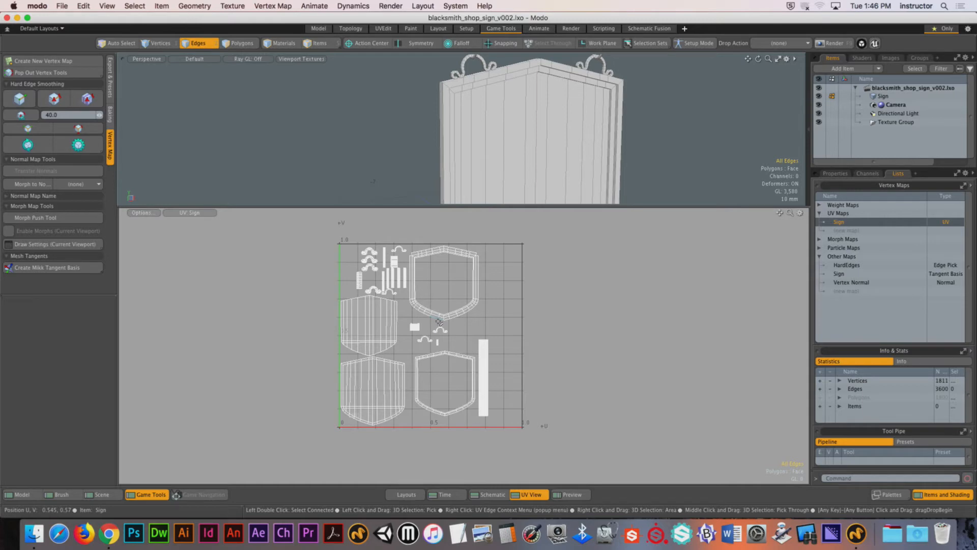
left_click_drag(509, 208, 521, 315)
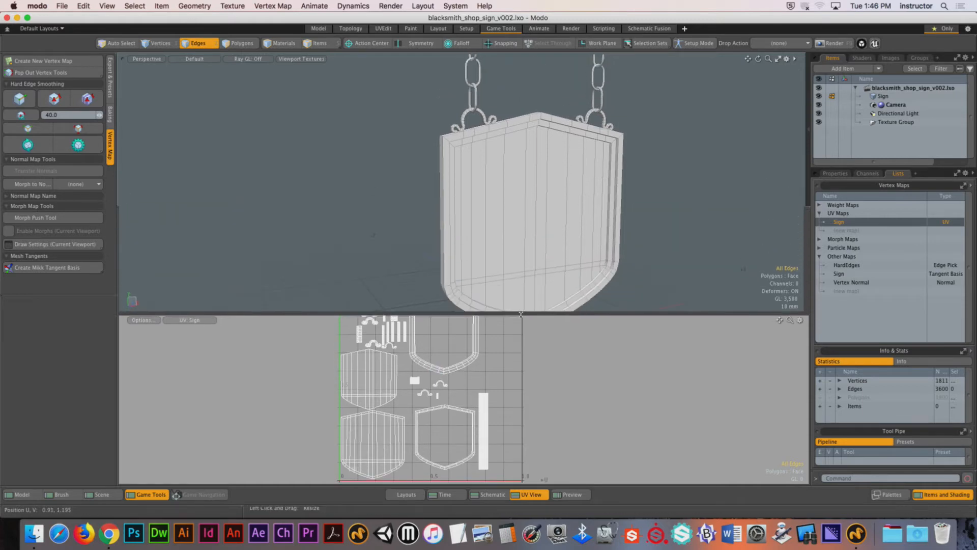
Show the Baking tools, and clear the edge selection on the sign's front board.
left_click_drag(583, 224, 514, 225, "alt")
left_click(549, 223)
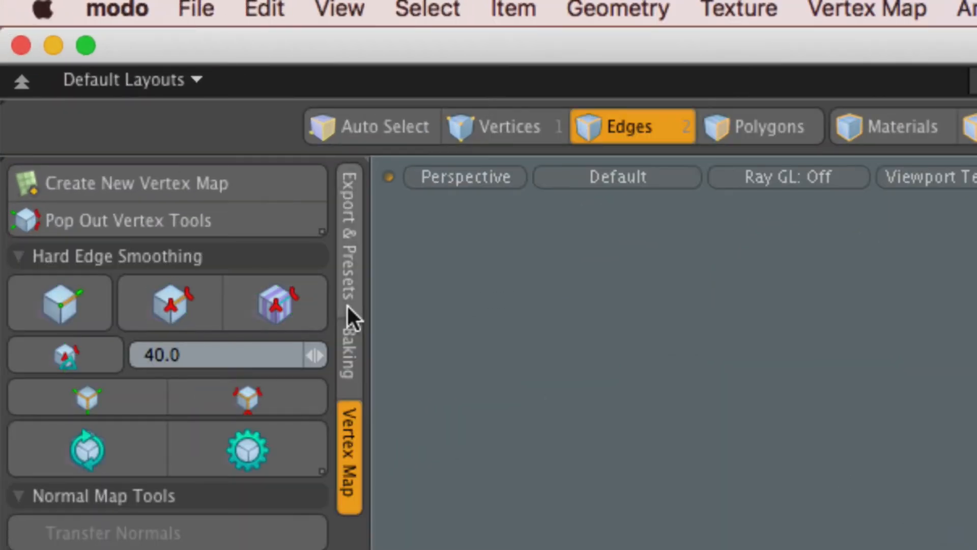
left_click(352, 376)
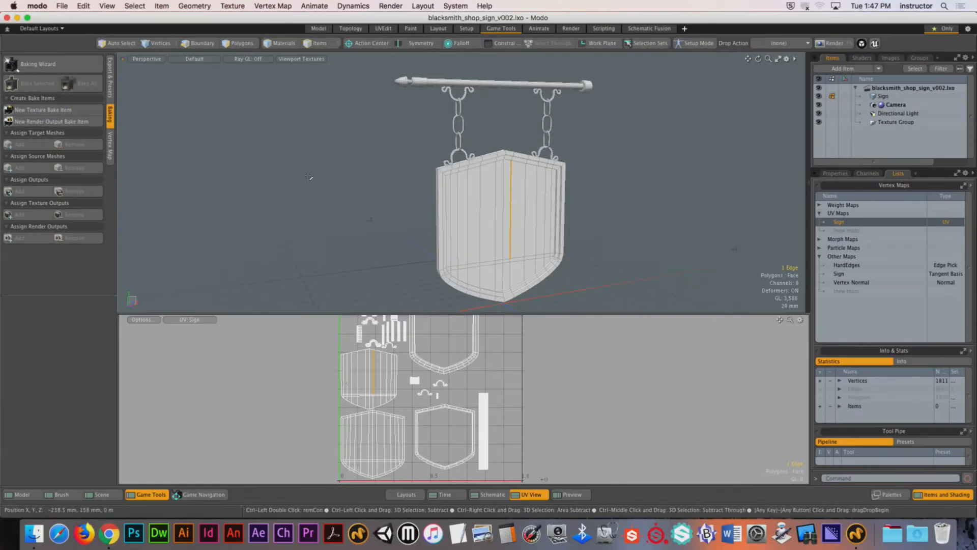
left_click(309, 177)
left_click_drag(309, 176, 356, 165, "alt")
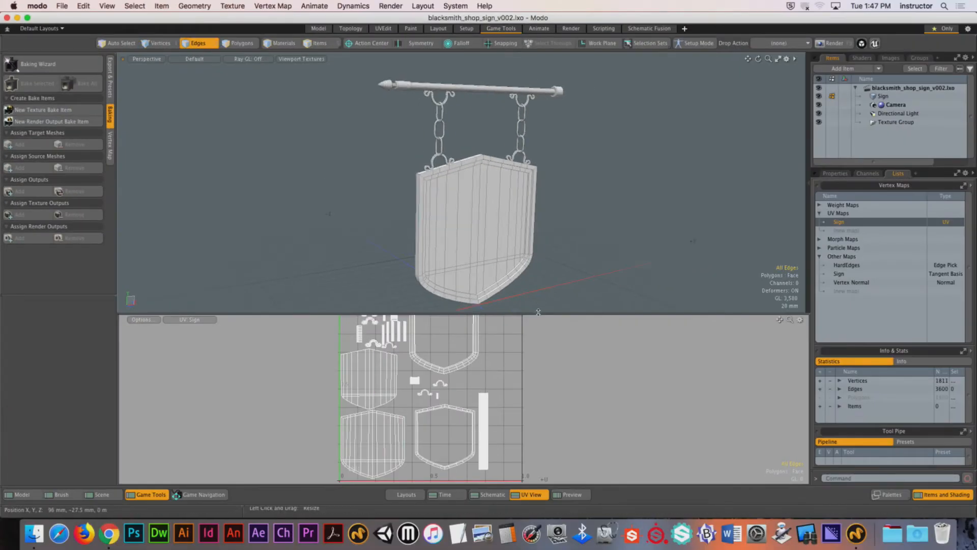
Shrink the UV view to give the 3D view more room, and examine the sign's pole and chains.
left_click_drag(538, 314, 538, 431)
scroll(515, 309, "up", 5)
left_click_drag(514, 309, 463, 279, "alt")
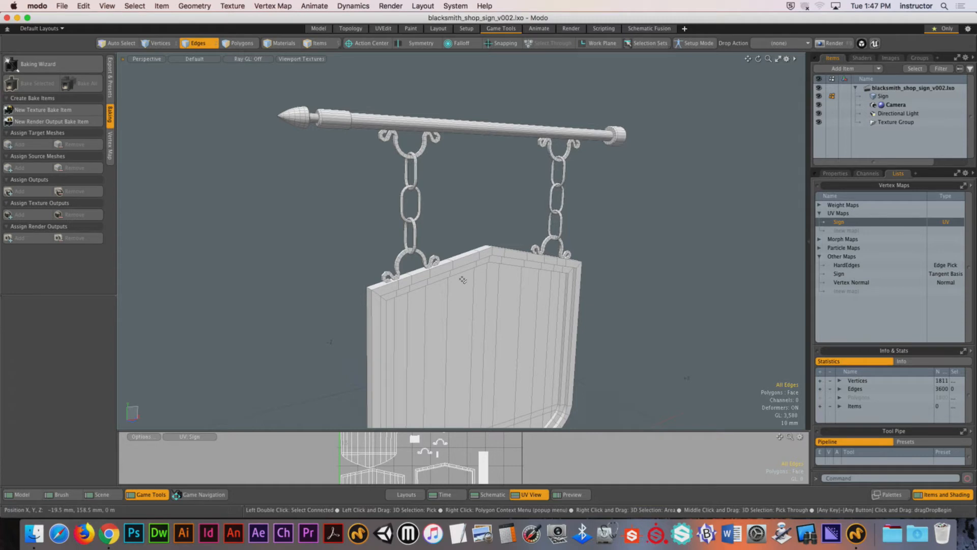
left_click_drag(463, 279, 468, 216, "ctrl+alt")
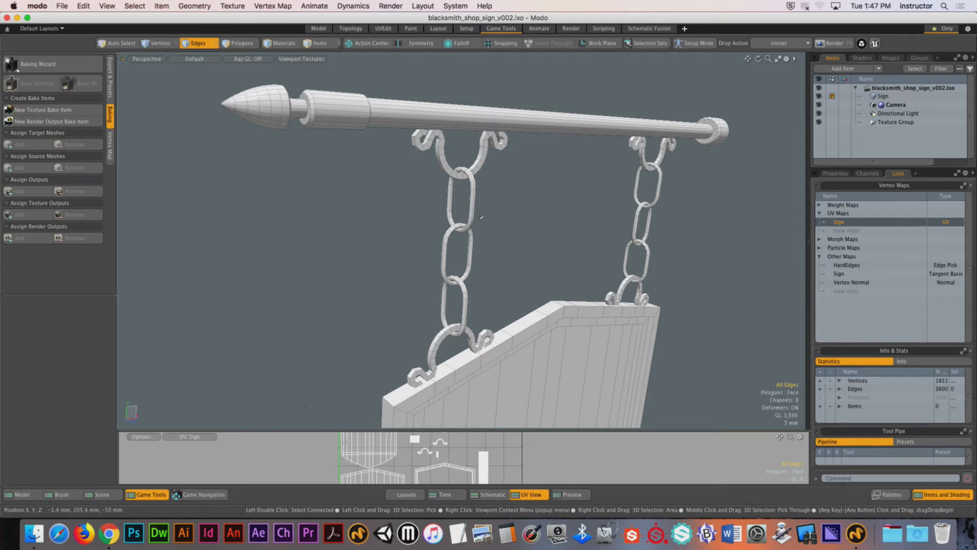
Select all polygons of the hanging chains and hooks, assign them a new material named 1, and clear the selection.
key("3")
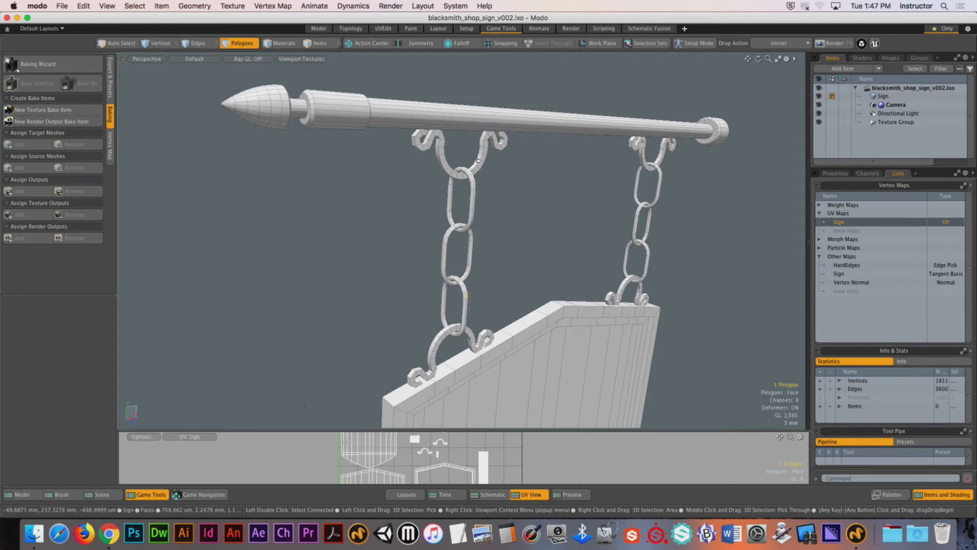
mouse_move(476, 158)
left_mouse_down("shift")
mouse_move(459, 171)
mouse_move(460, 297)
mouse_move(448, 318)
mouse_move(461, 338)
mouse_move(627, 259)
mouse_move(631, 285)
mouse_move(663, 159)
left_mouse_up("shift")
key("m")
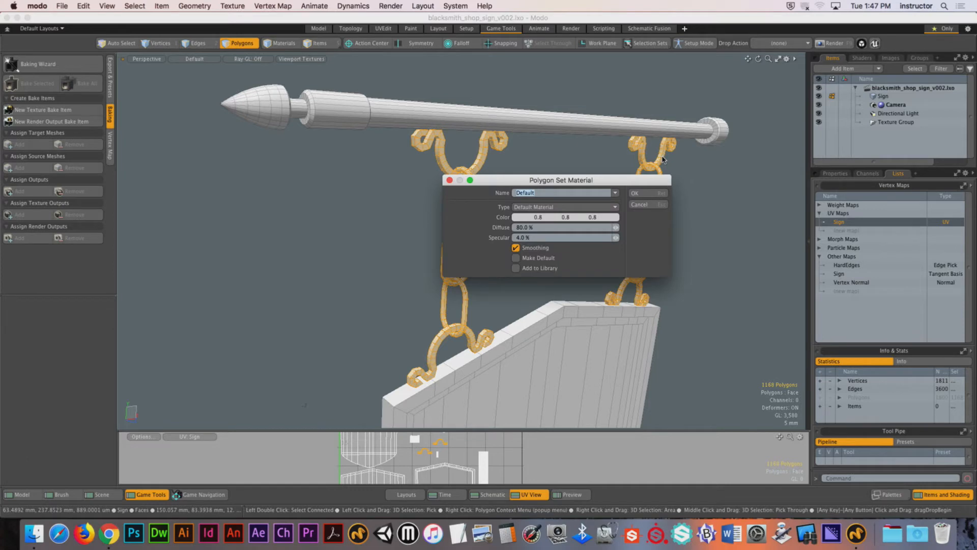
type("I")
key("Return")
left_click(590, 217)
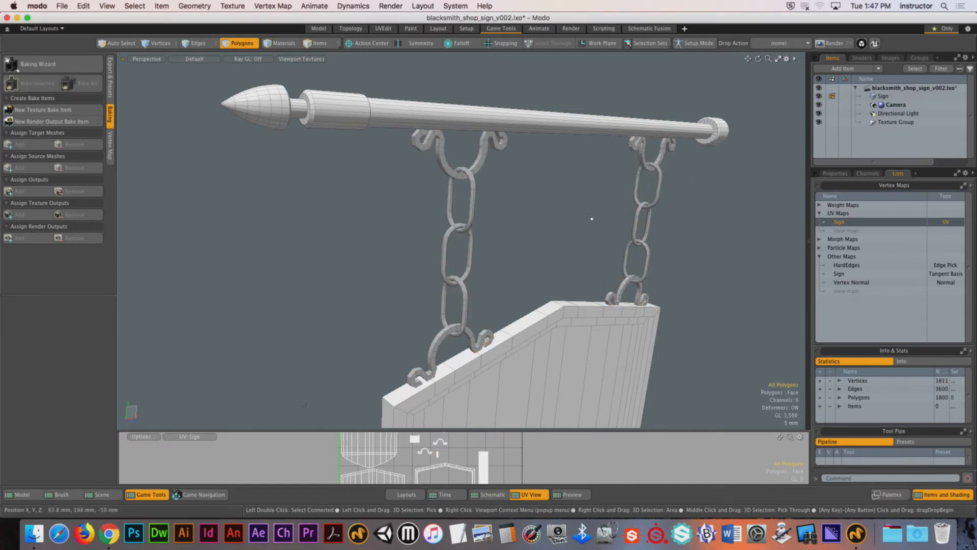
Show the Shader Tree, and assign a new material named 2 to the planked panel polygons inside the sign's frame.
left_click(862, 58)
mouse_move(631, 205)
left_mouse_down("alt")
mouse_move(651, 204)
mouse_move(621, 209)
mouse_move(622, 197)
mouse_move(650, 200)
mouse_move(585, 197)
mouse_move(560, 243)
mouse_move(566, 275)
mouse_move(452, 229)
mouse_move(382, 224)
mouse_move(560, 203)
mouse_move(421, 199)
mouse_move(626, 148)
mouse_move(639, 291)
mouse_move(659, 299)
mouse_move(657, 314)
mouse_move(514, 354)
mouse_move(399, 356)
mouse_move(434, 356)
mouse_move(605, 302)
mouse_move(647, 277)
left_mouse_up("alt")
key("m")
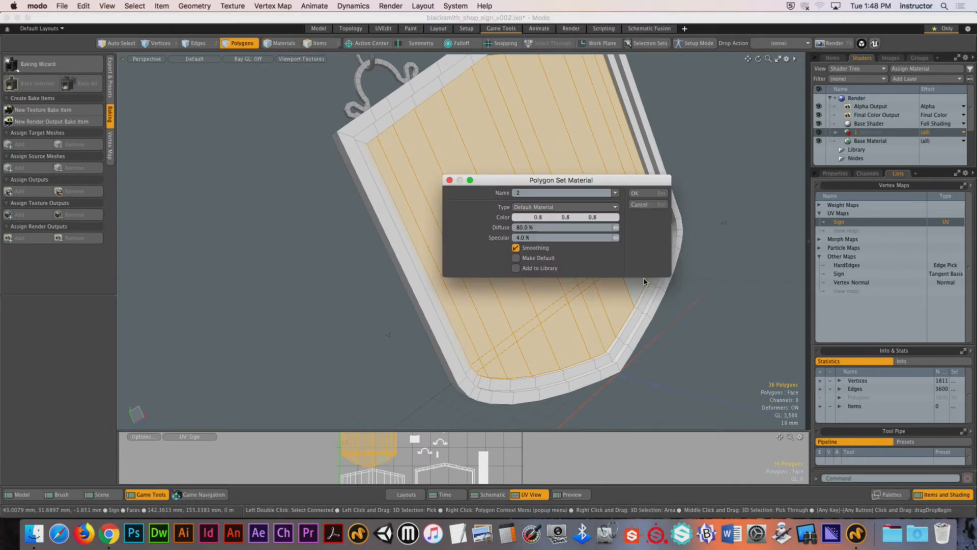
type("2")
key("Return")
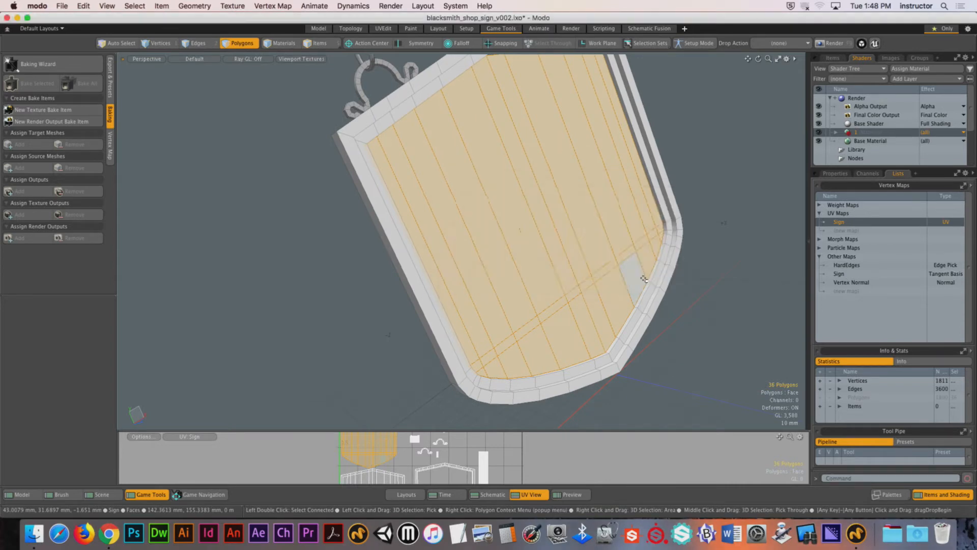
left_click(713, 136)
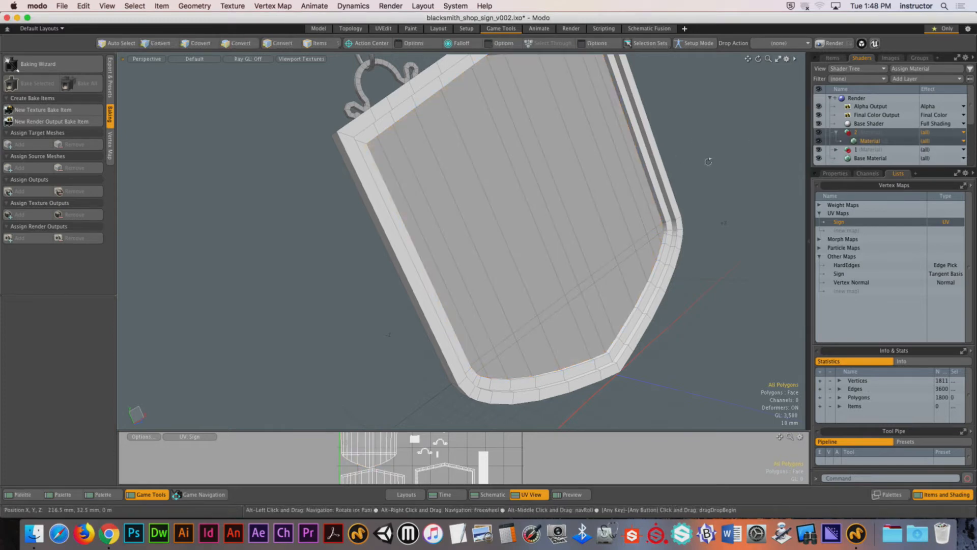
Assign a new material named 3 to the long shaft of the pole between its end caps, and clear the selection.
left_click_drag(710, 155, 466, 251, "alt")
scroll(532, 278, "down", 5)
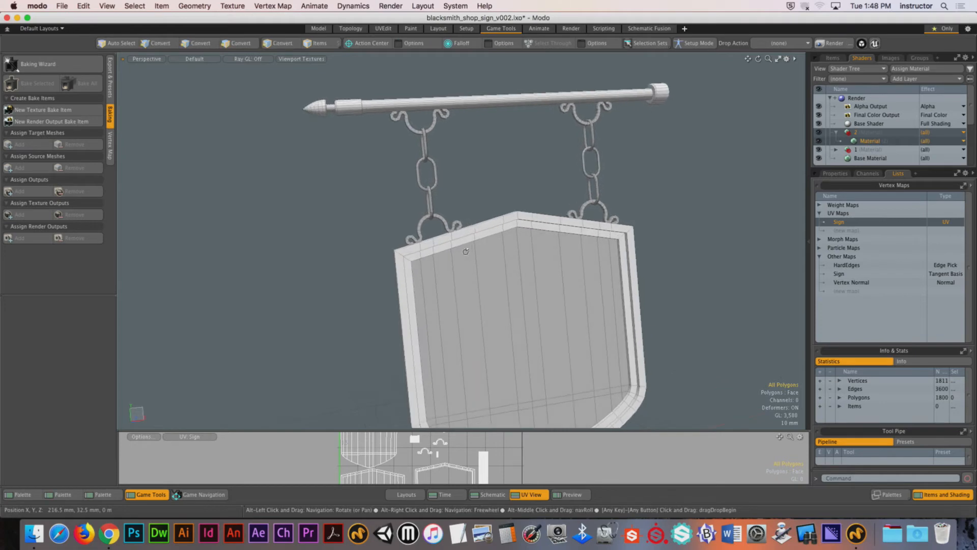
left_click_drag(441, 222, 526, 140, "alt")
scroll(501, 145, "up", 5)
double_click(529, 157)
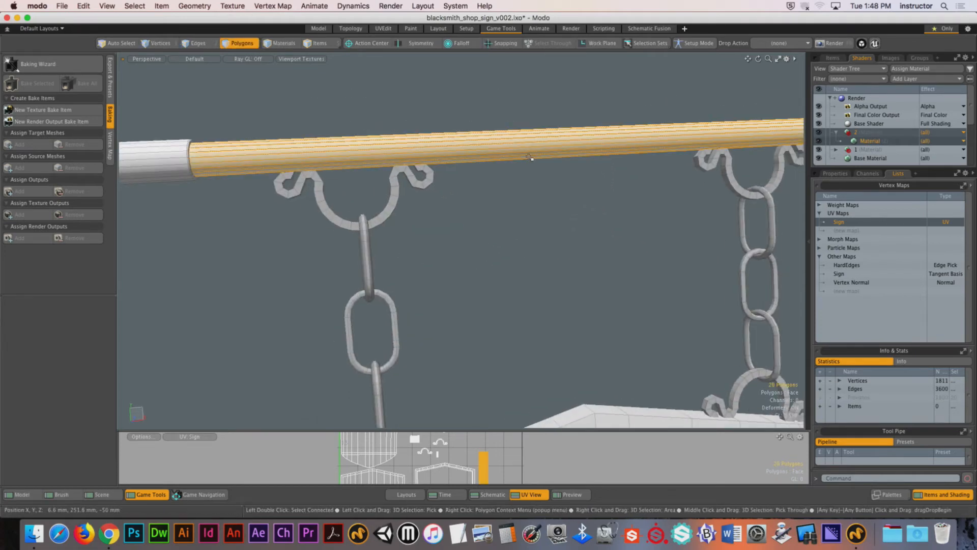
type("m")
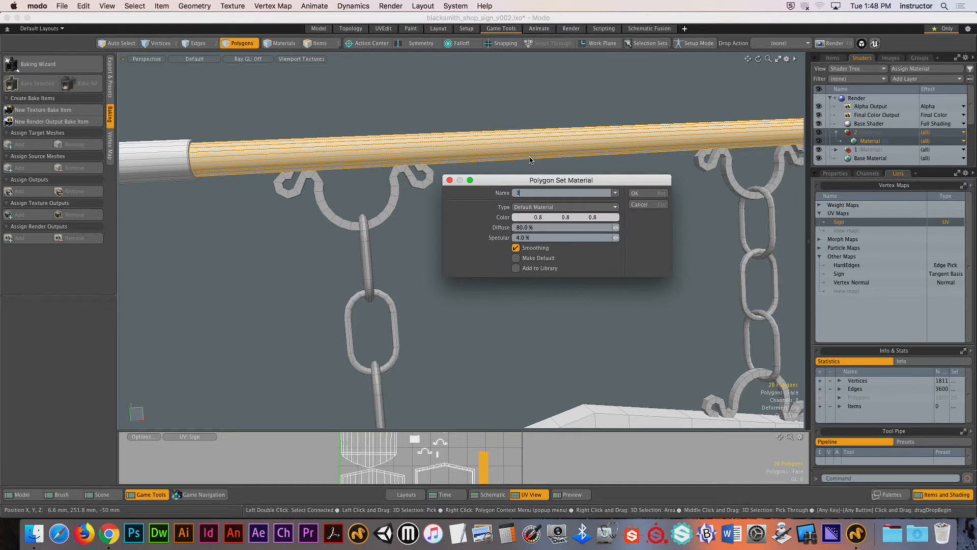
type("3")
key("Return")
left_click(528, 214)
key("a")
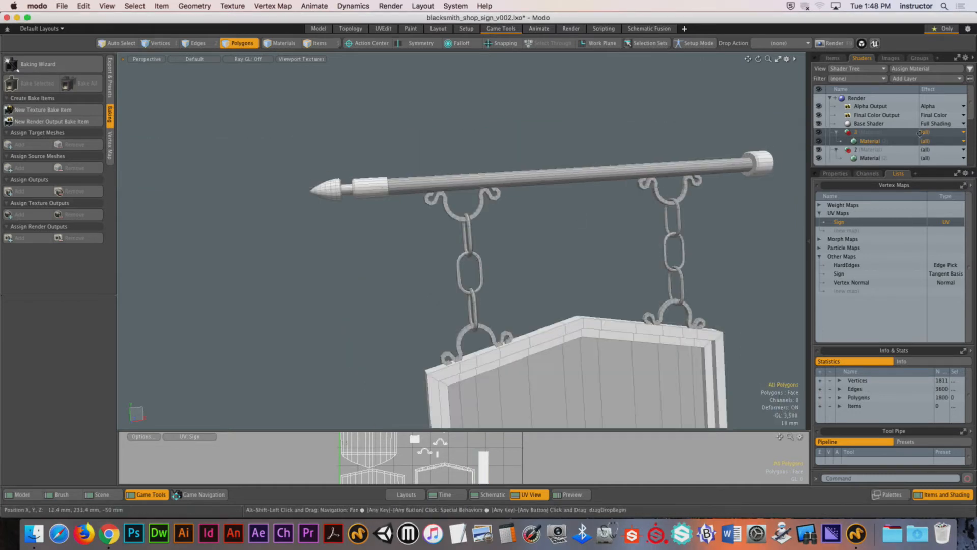
Give the Shader Tree more height, and collapse the material groups 2 and 3.
left_click_drag(915, 167, 915, 238)
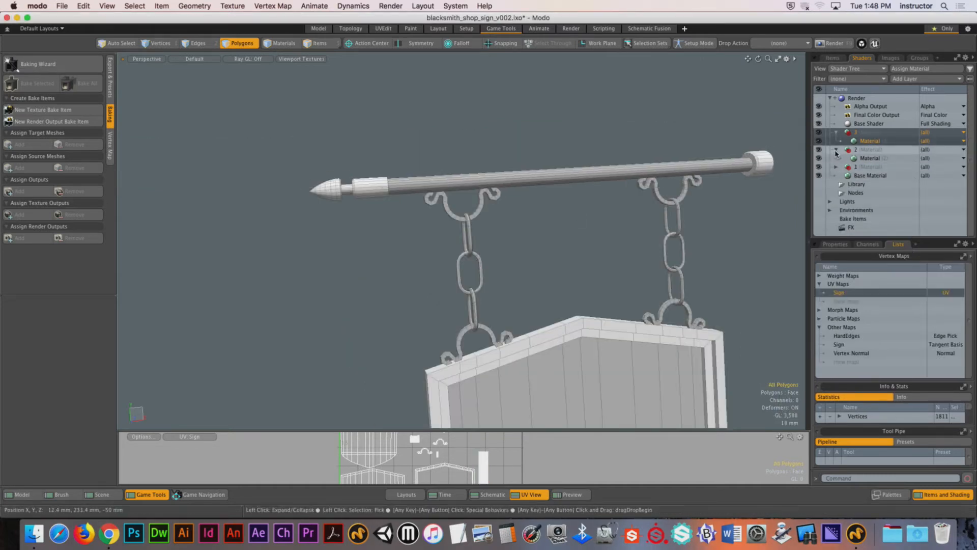
left_click(837, 150)
left_click(836, 133)
Select all polygons still using the Base Material, assign them a new material named 4, and collapse its group in the Shader Tree.
left_click_drag(699, 117, 526, 179, "alt")
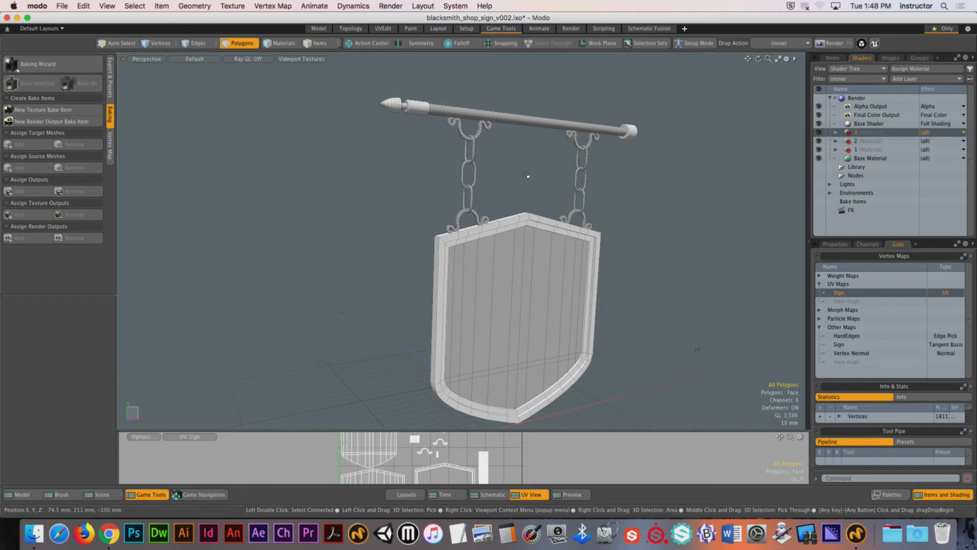
left_click_drag(526, 175, 548, 211, "alt")
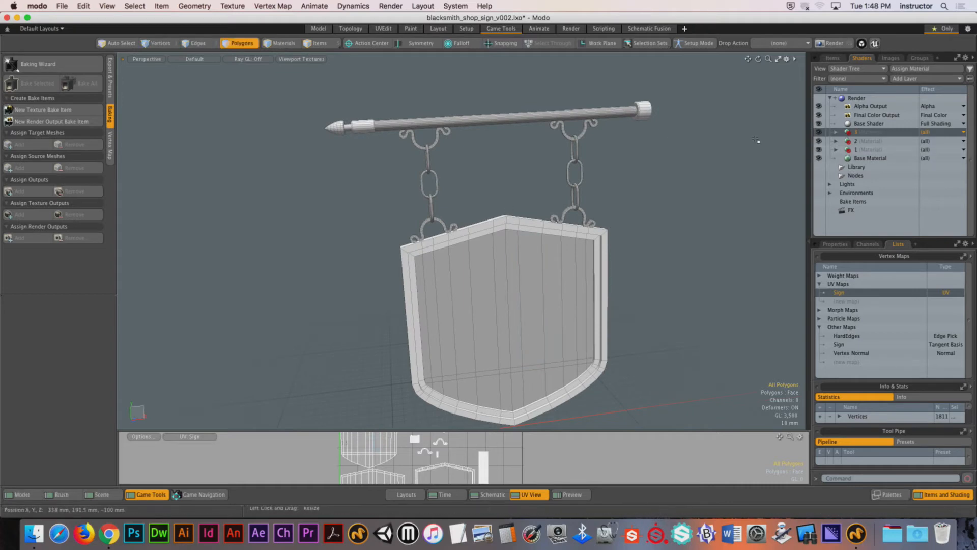
key("5")
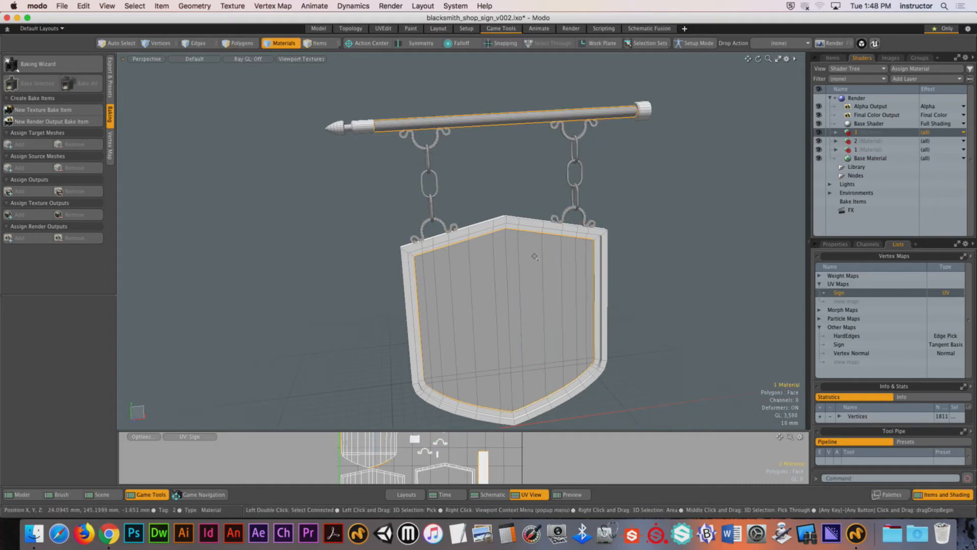
left_click(497, 227)
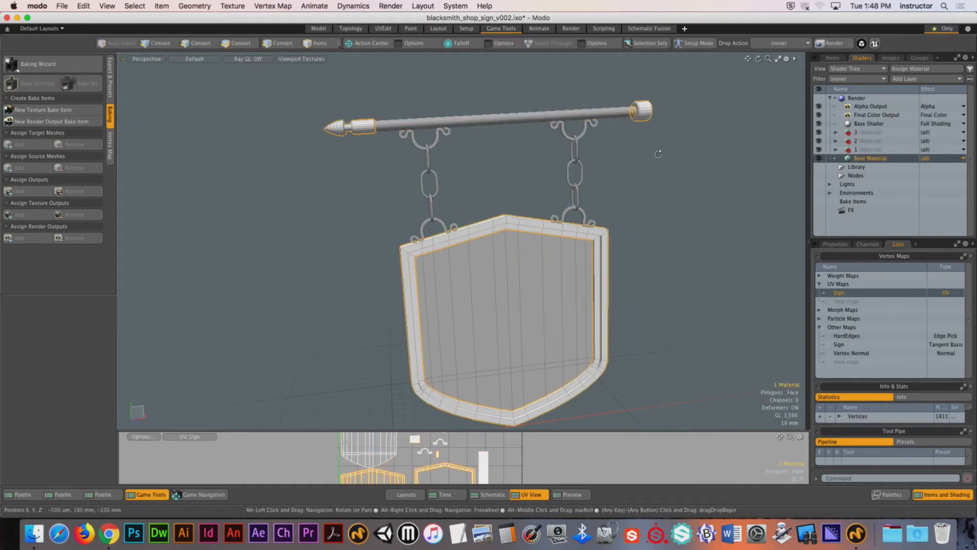
left_click(238, 43, "ctrl")
key("m")
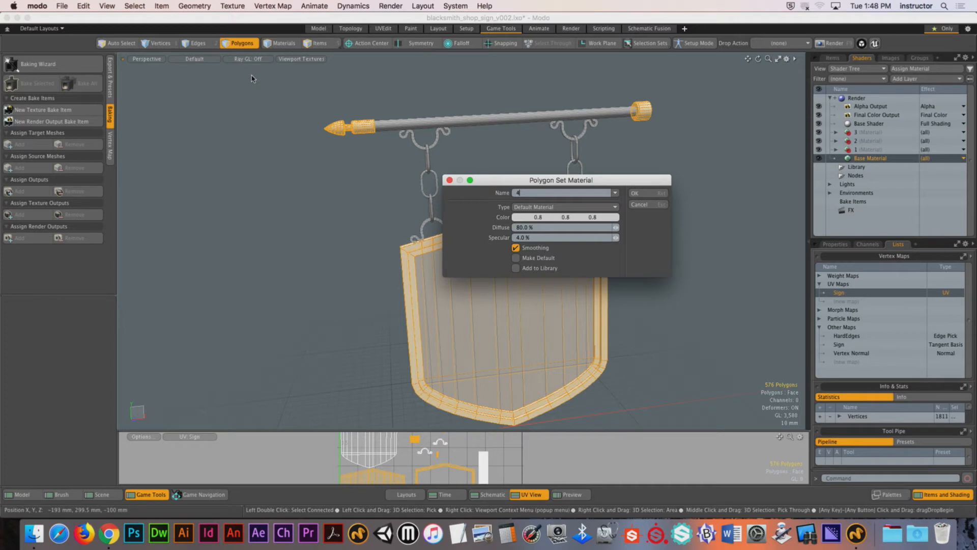
key("Return")
left_click(483, 184)
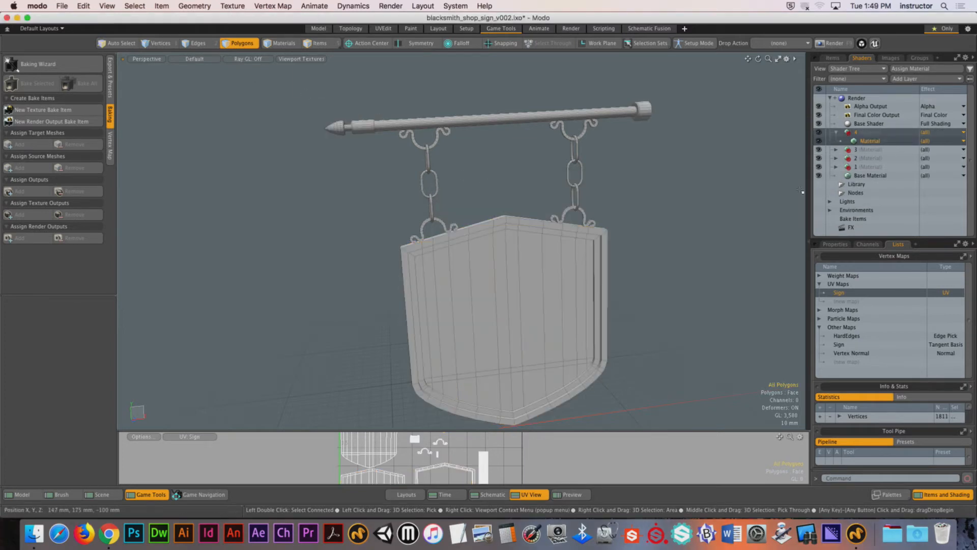
left_click(837, 133)
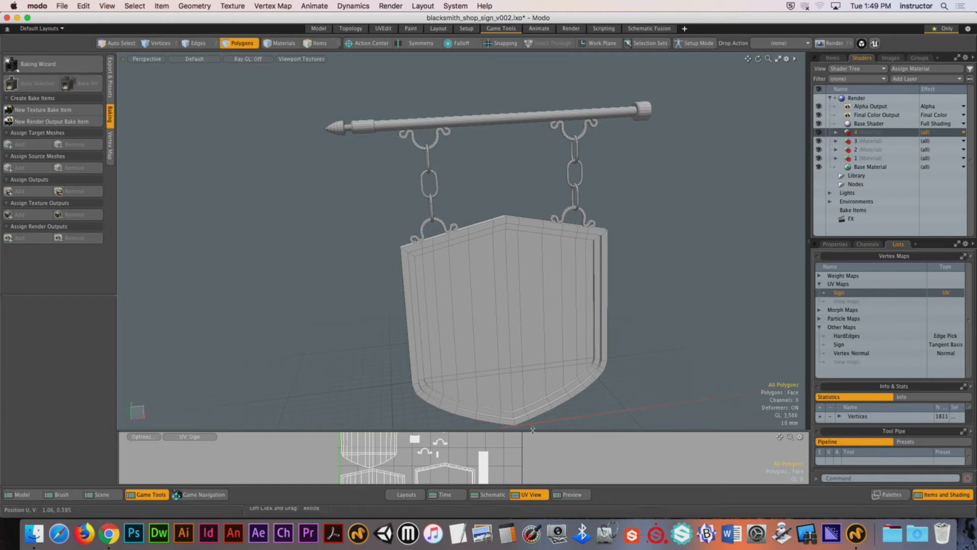
Enlarge the UV view, and start a render preview beside the 3D view.
left_click_drag(531, 431, 532, 204)
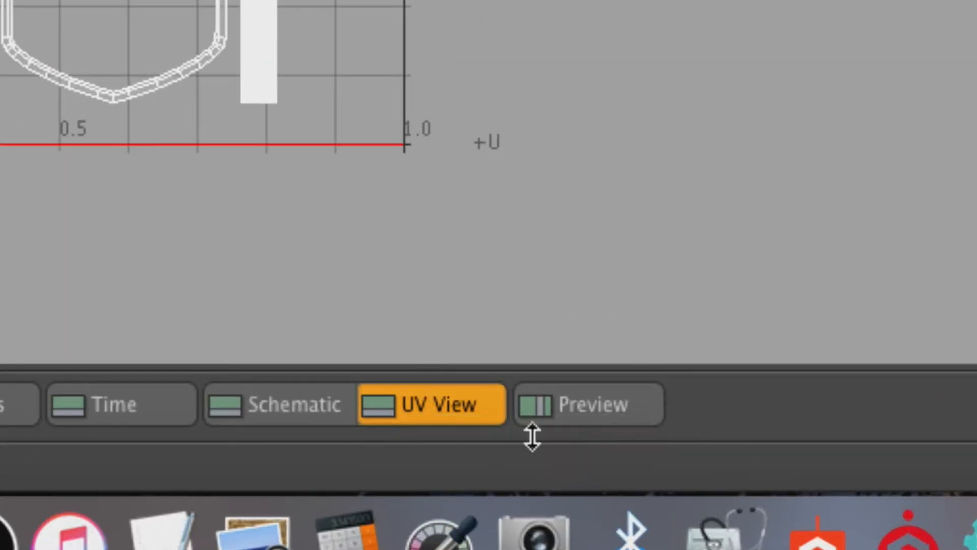
left_click(564, 412)
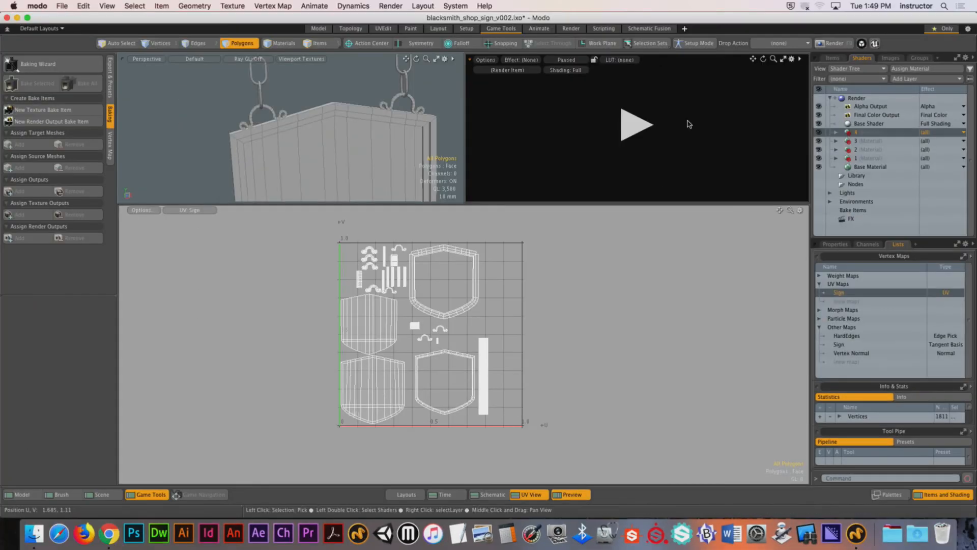
left_click(640, 131)
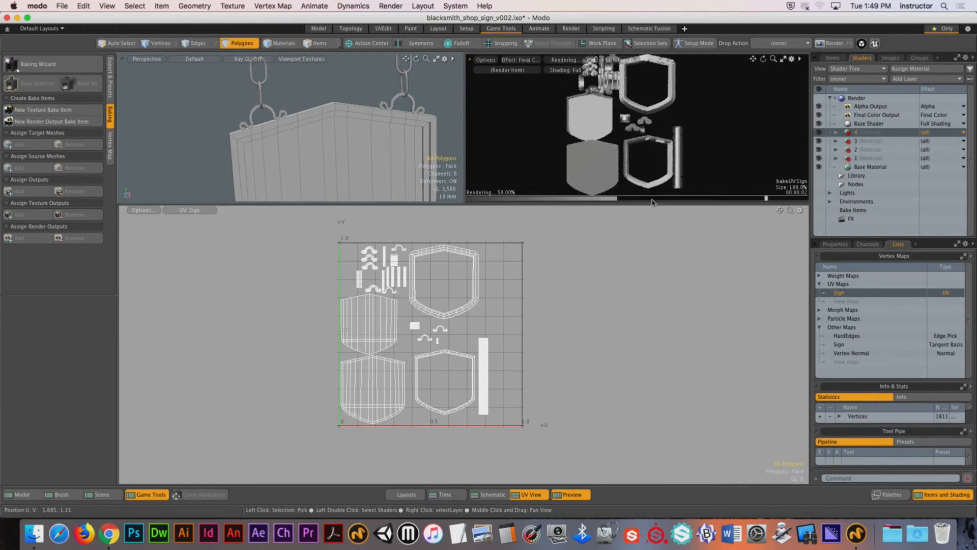
Enlarge the render preview and examine the shaded UV islands of the sign up close.
left_click_drag(662, 204, 662, 334)
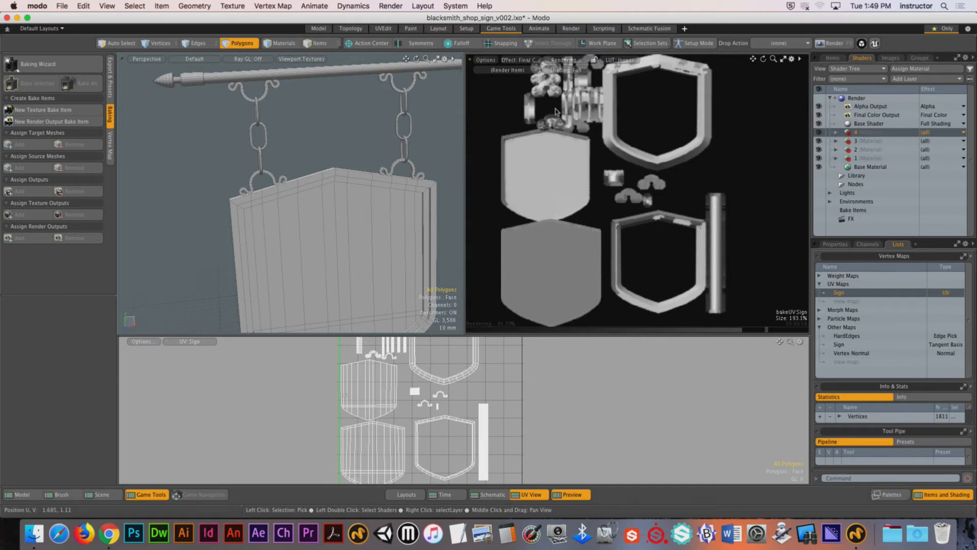
scroll(556, 99, "up", 2)
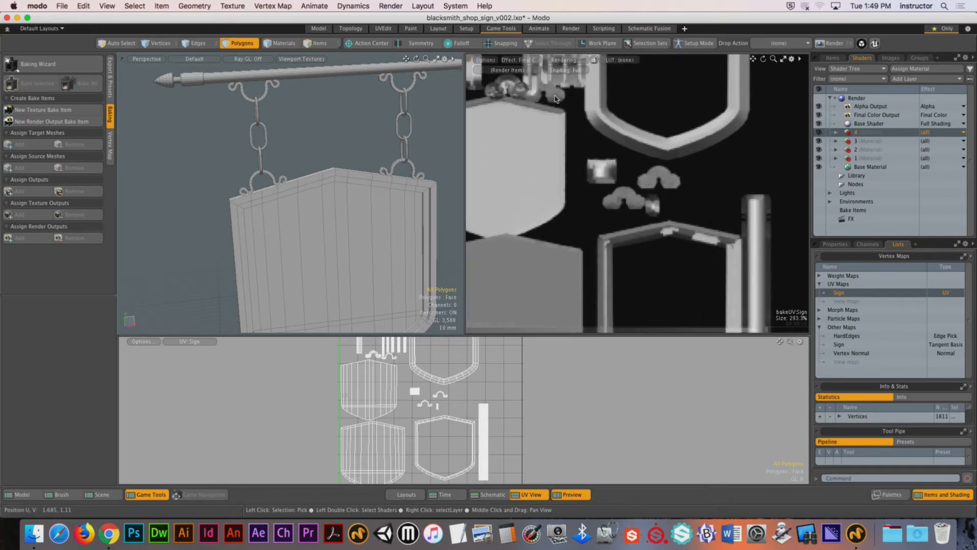
middle_click_drag(662, 163, 697, 235)
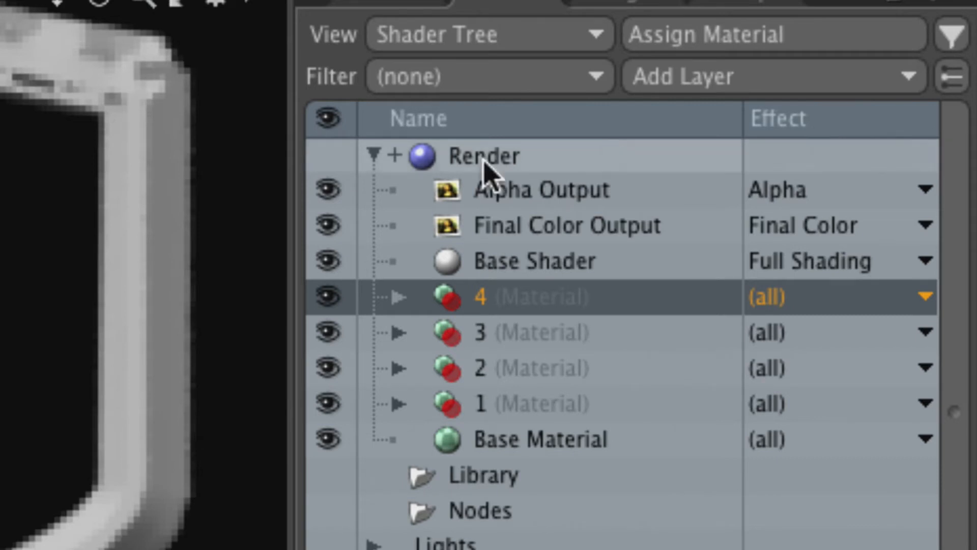
Change the Alpha Output's effect to Surface ID, and display that output in the render preview.
left_click(626, 196)
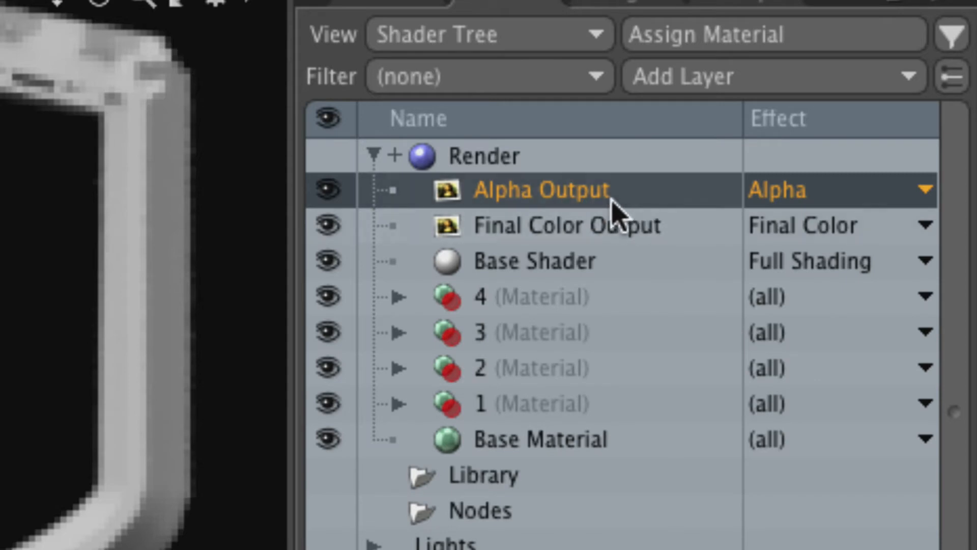
left_click(783, 201)
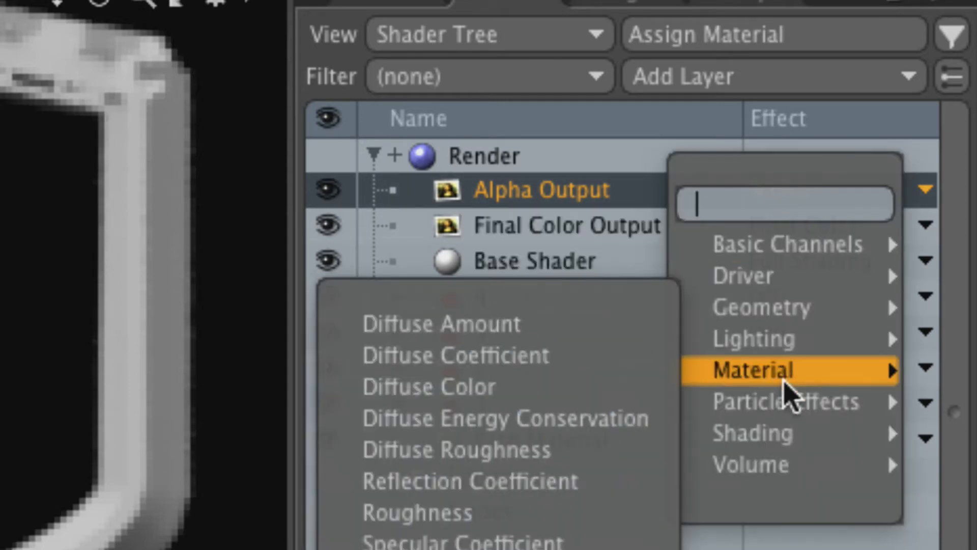
mouse_move(791, 310)
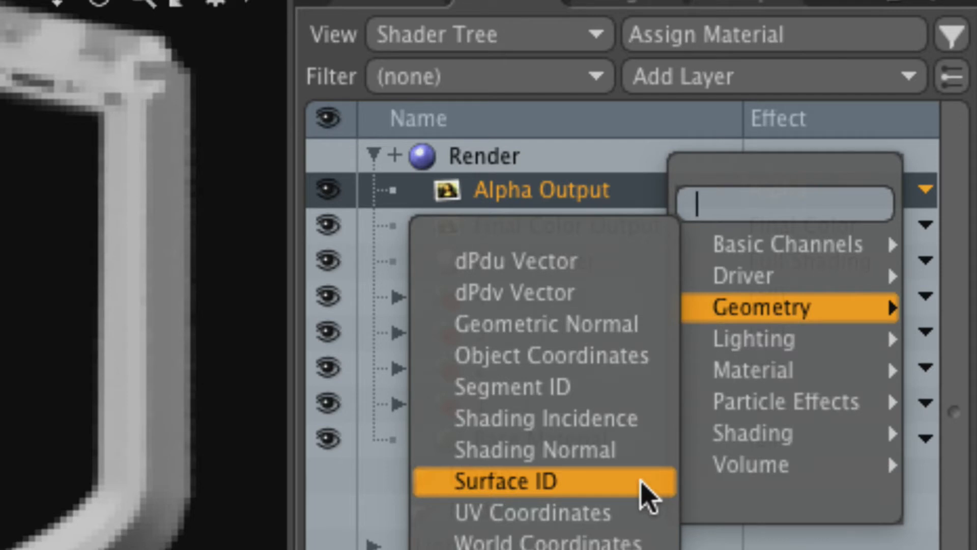
left_click(641, 482)
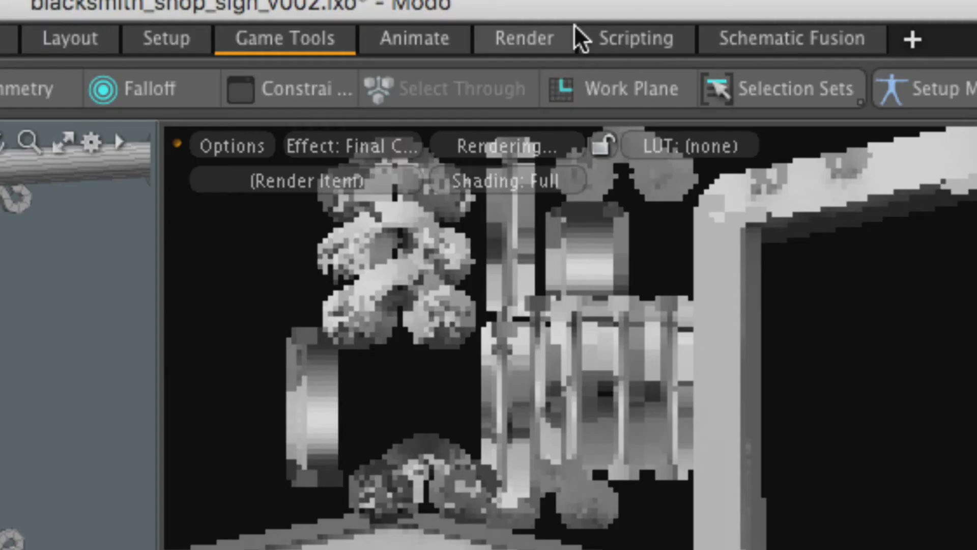
left_click(352, 147)
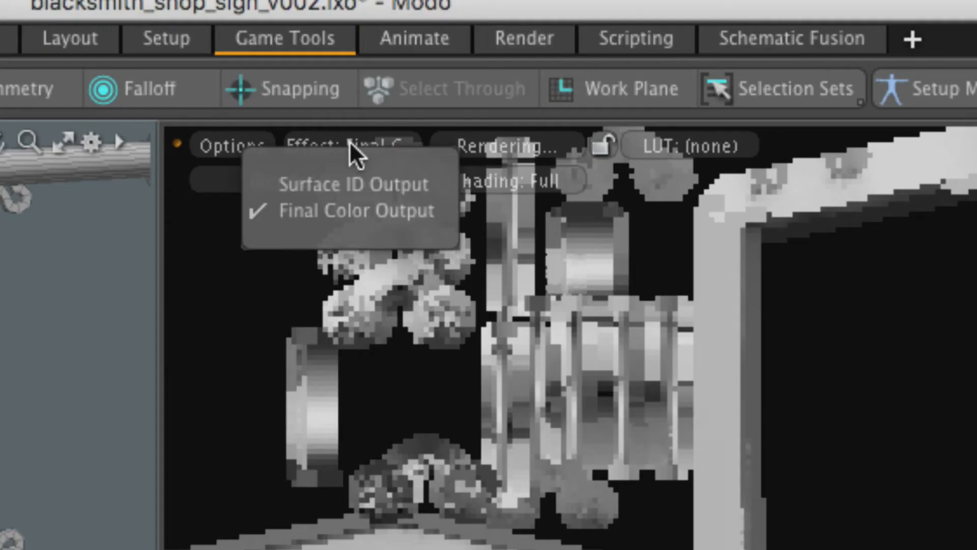
left_click(361, 186)
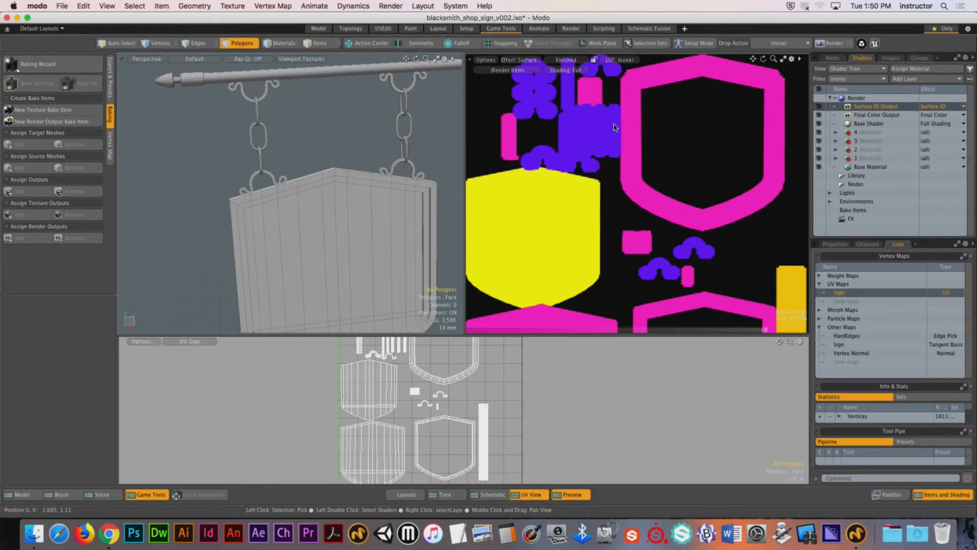
scroll(622, 124, "down", 5)
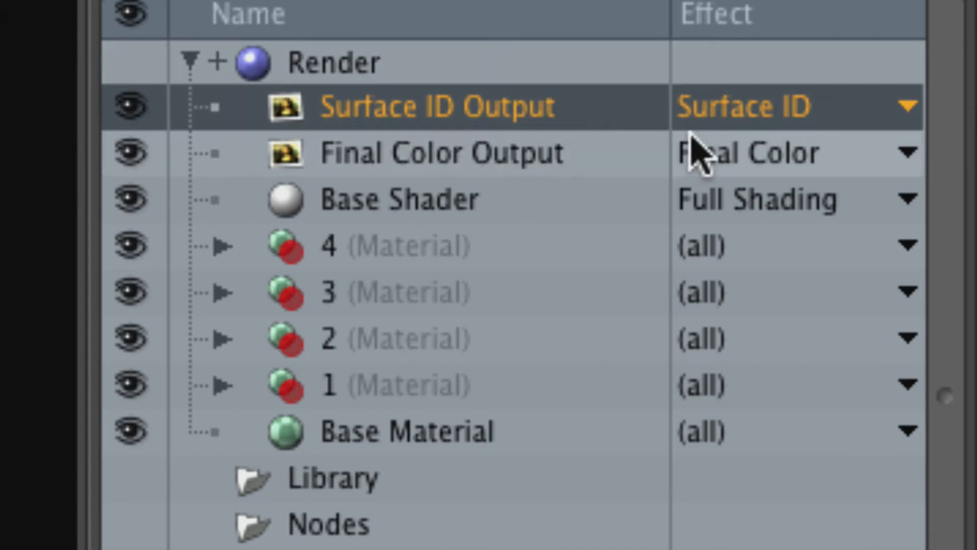
left_click(762, 113)
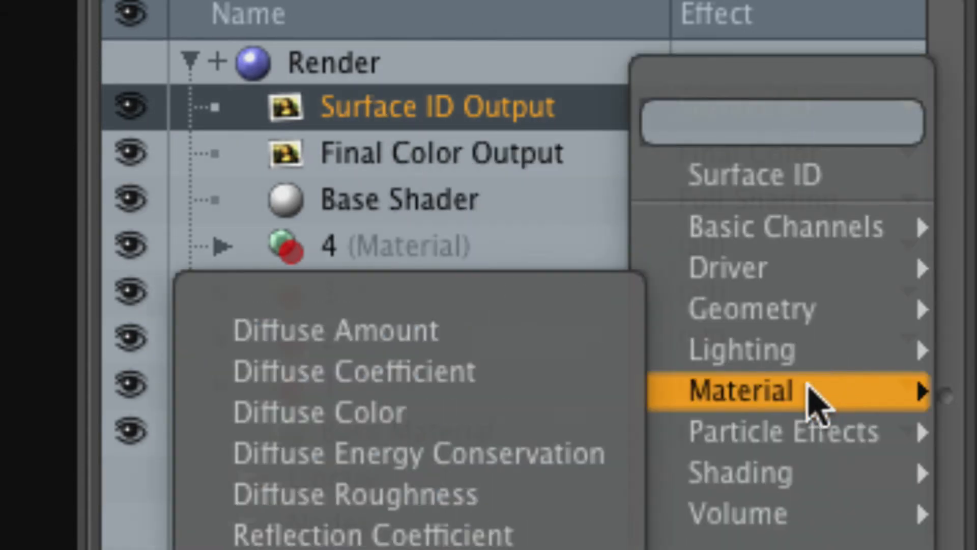
mouse_move(786, 331)
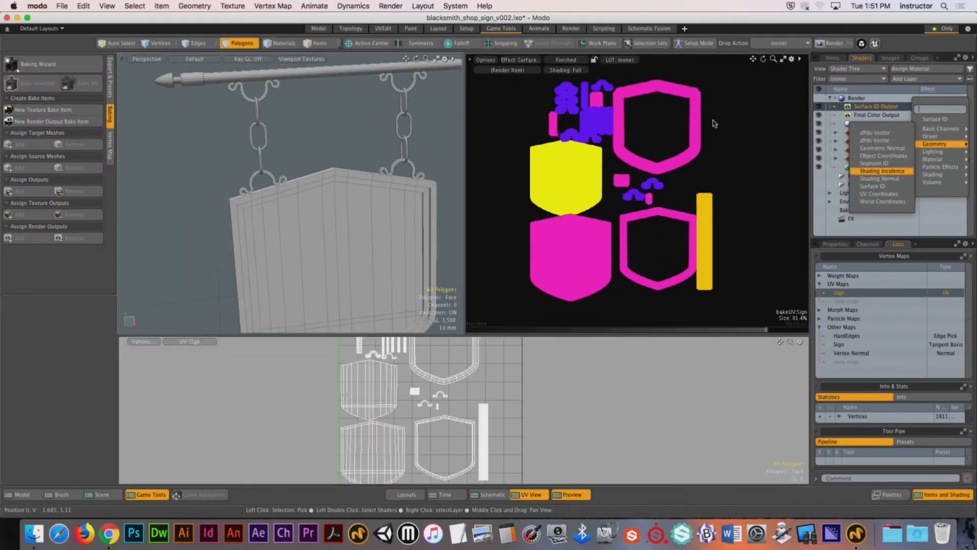
left_click(622, 40)
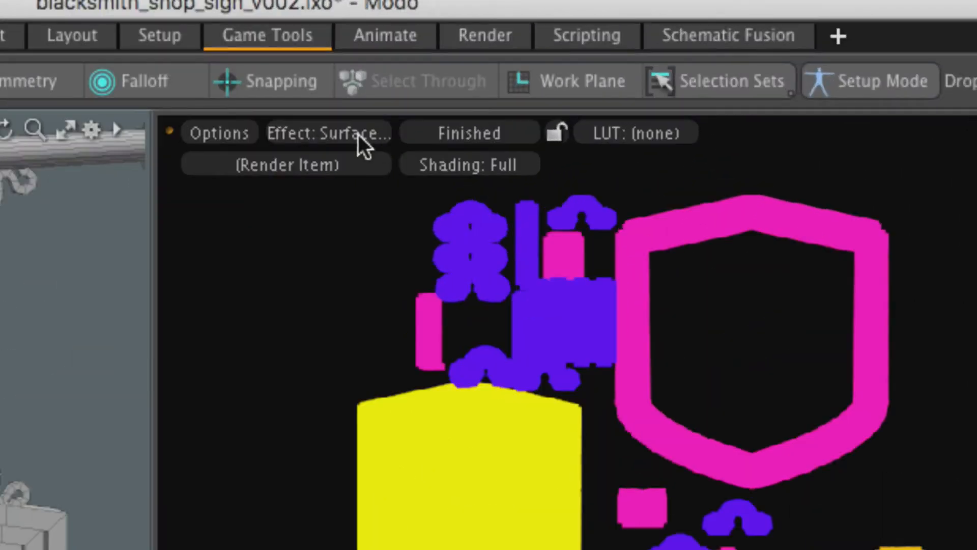
Switch the render preview's effect to Final Color Output.
left_click(350, 134)
left_click(368, 195)
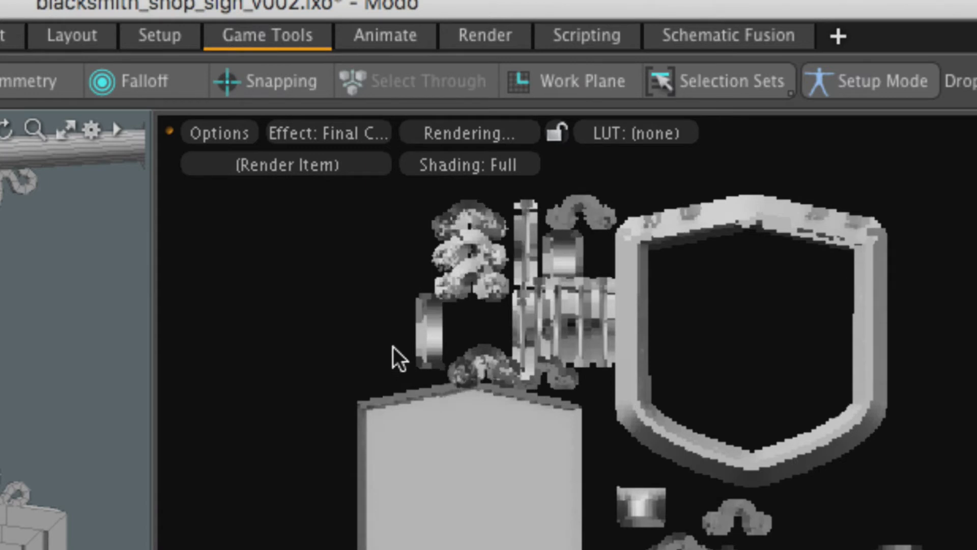
Enlarge the render preview, display the Surface ID Output in it, and examine the edges and spacing of the small UV islands up close.
left_click(321, 137)
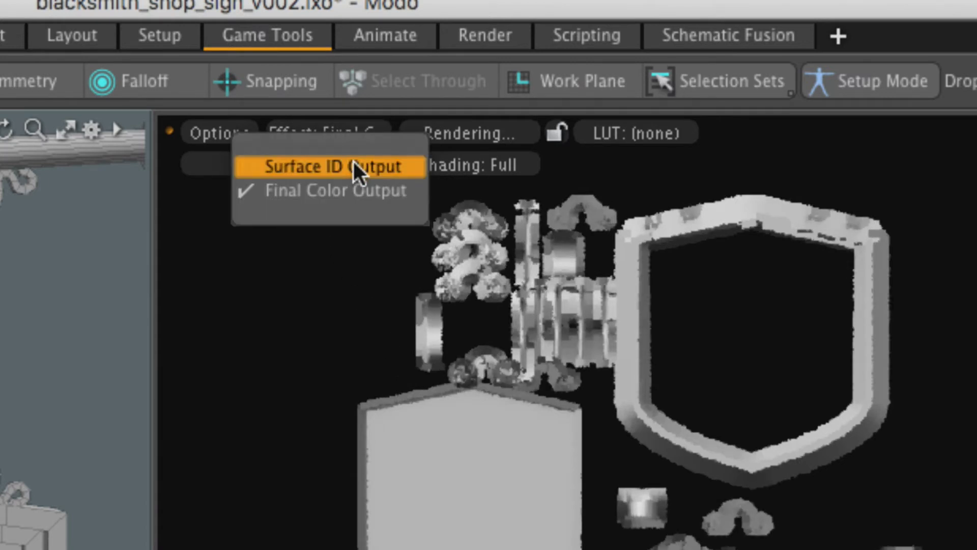
left_click(353, 164)
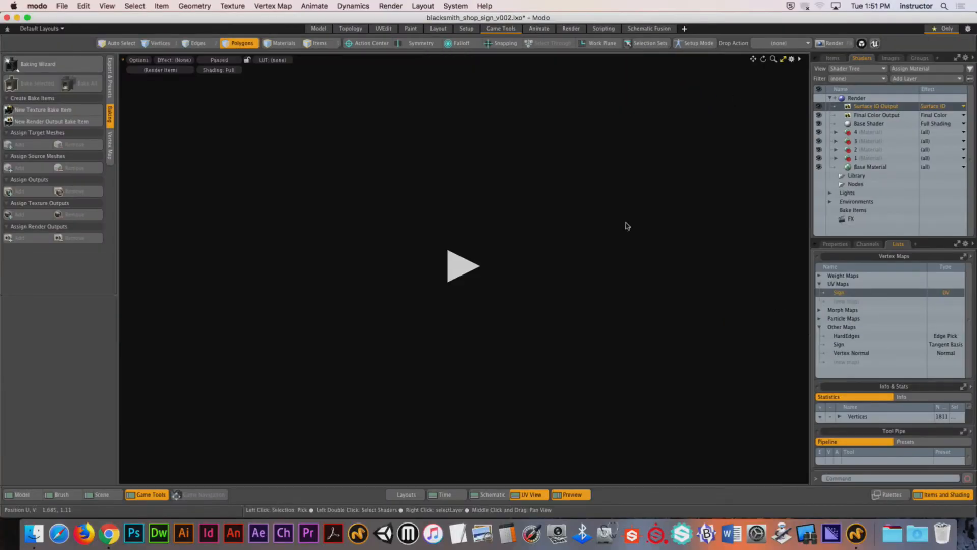
left_click(784, 59)
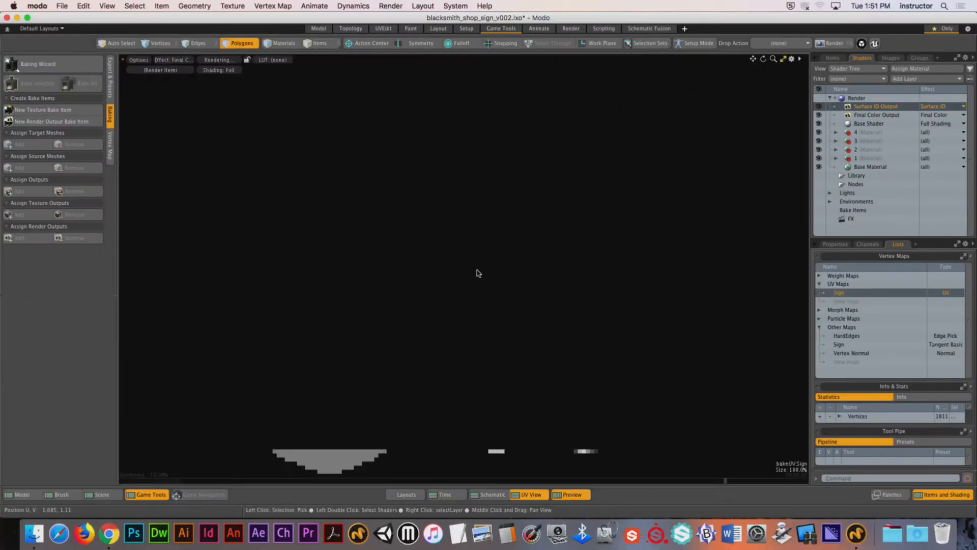
left_click(175, 60)
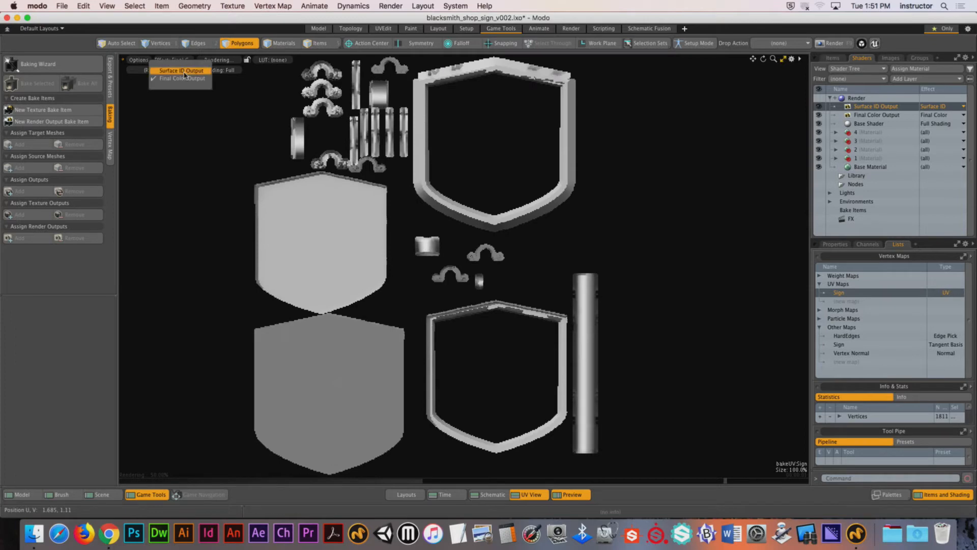
left_click(184, 73)
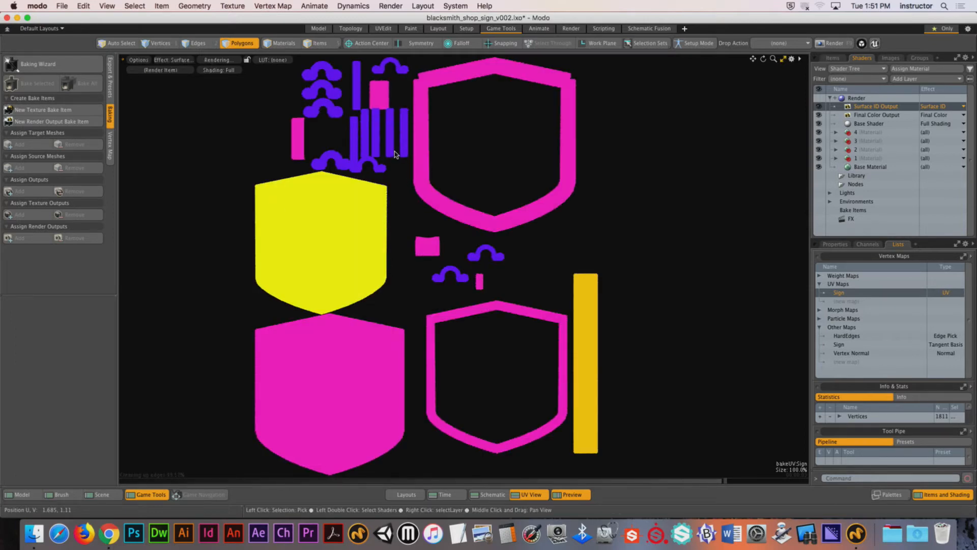
left_click_drag(396, 155, 462, 127, "alt+shift")
left_click_drag(354, 100, 484, 258, "alt+shift")
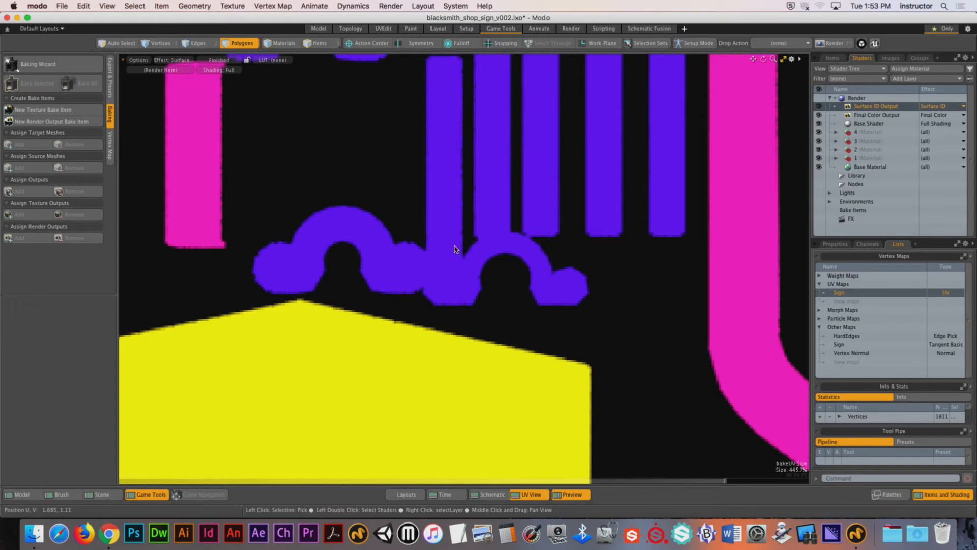
Restore the render preview to its place beside the 3D view and resume rendering.
key("ctrl")
left_click(784, 60)
left_click_drag(387, 395, 487, 378, "ctrl+alt")
scroll(465, 437, "up", 10, "ctrl")
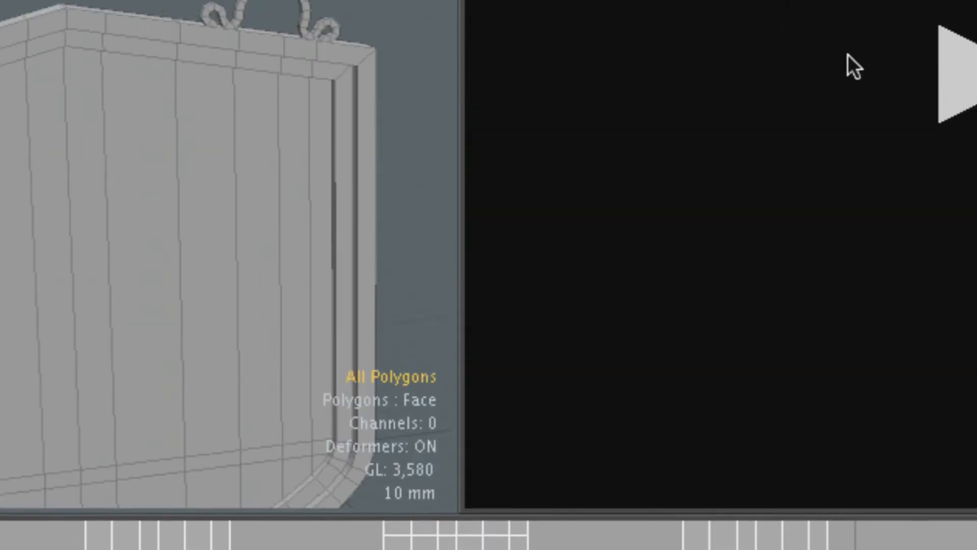
left_click(955, 78)
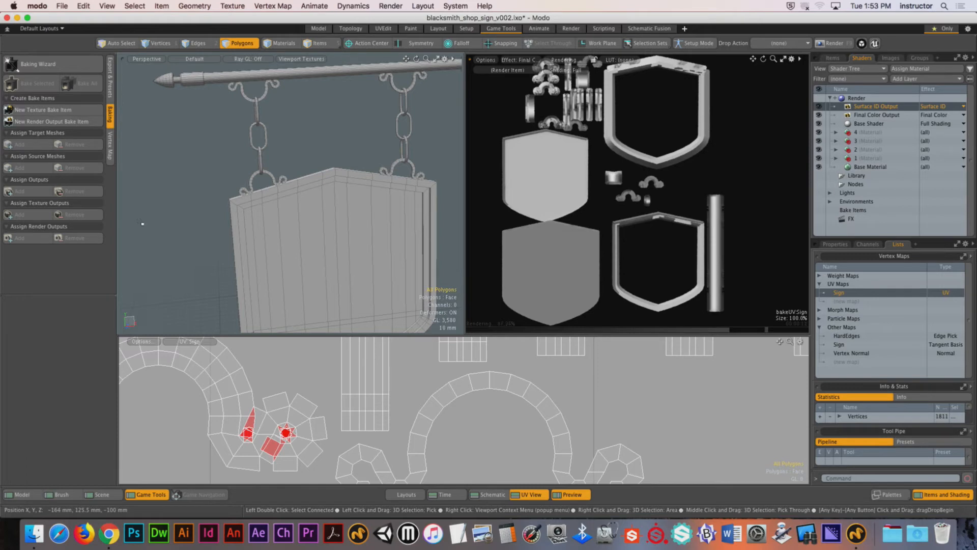
Open the application preferences and show the Final Rendering settings.
left_click(41, 6)
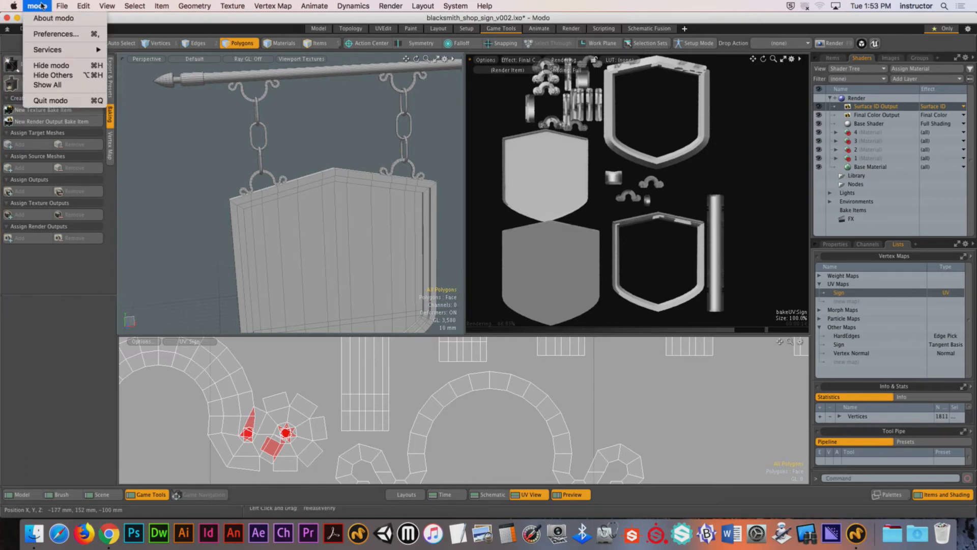
mouse_move(12, 5)
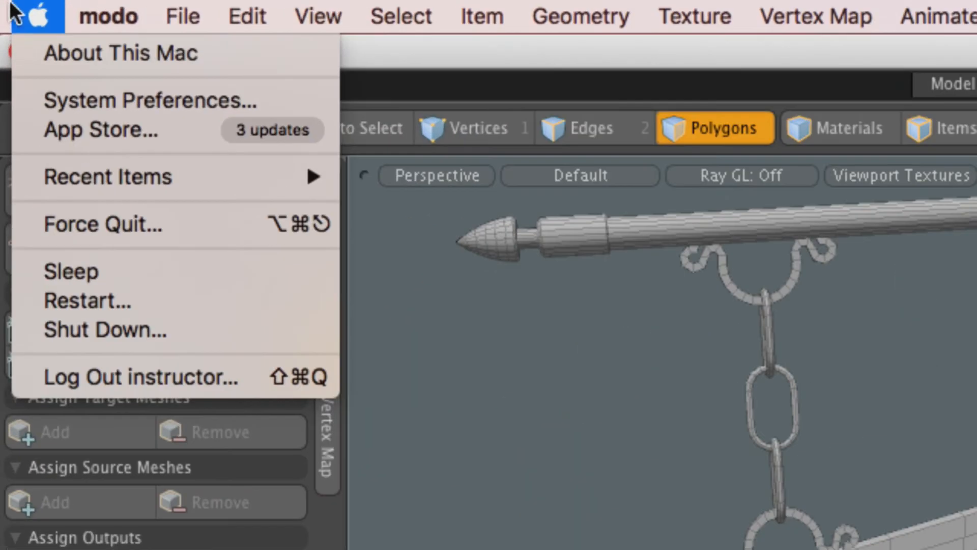
mouse_move(109, 17)
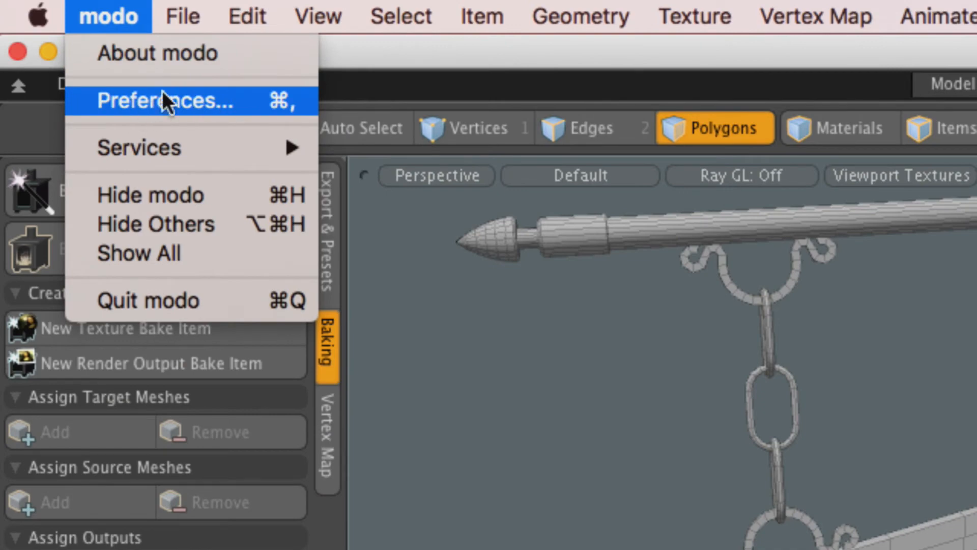
left_click(197, 102)
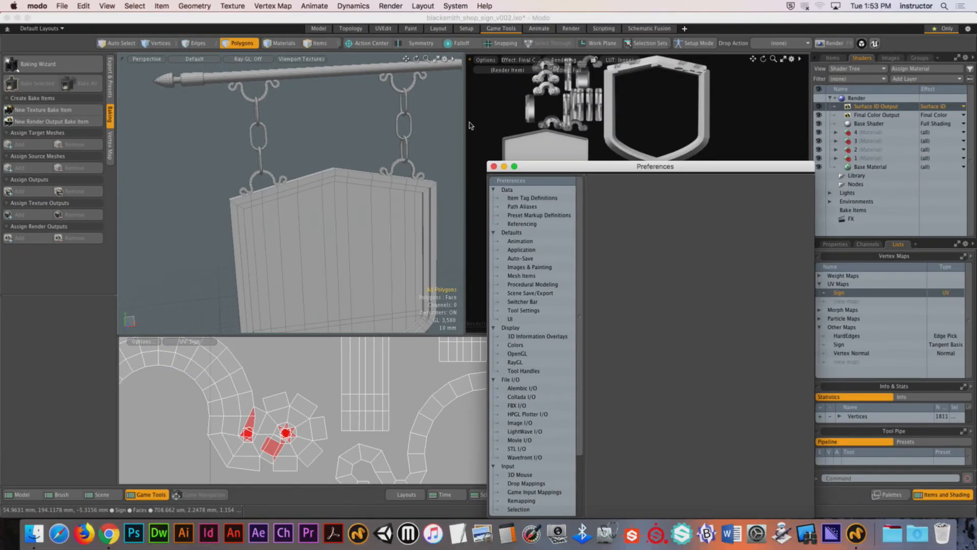
left_click_drag(570, 169, 423, 75)
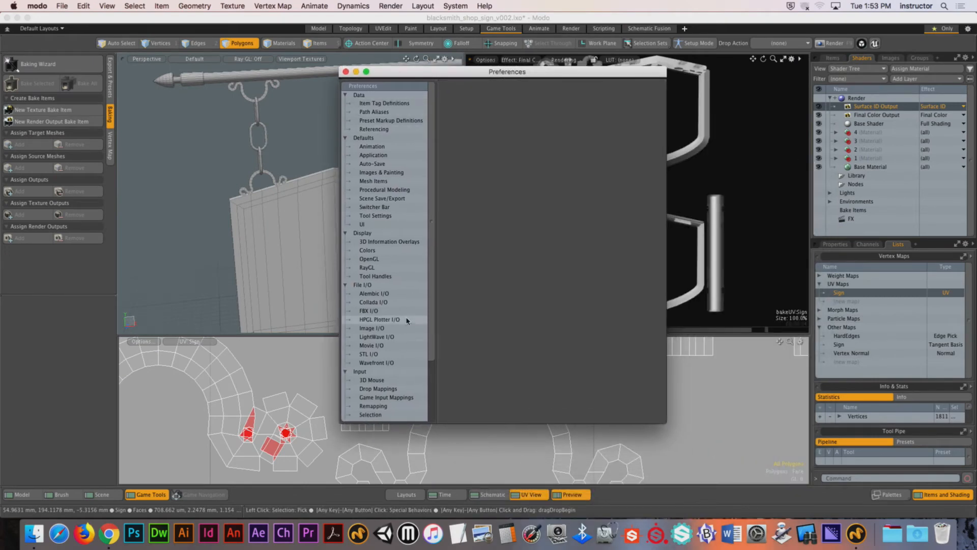
scroll(410, 381, "down", 3)
scroll(410, 380, "down", 1)
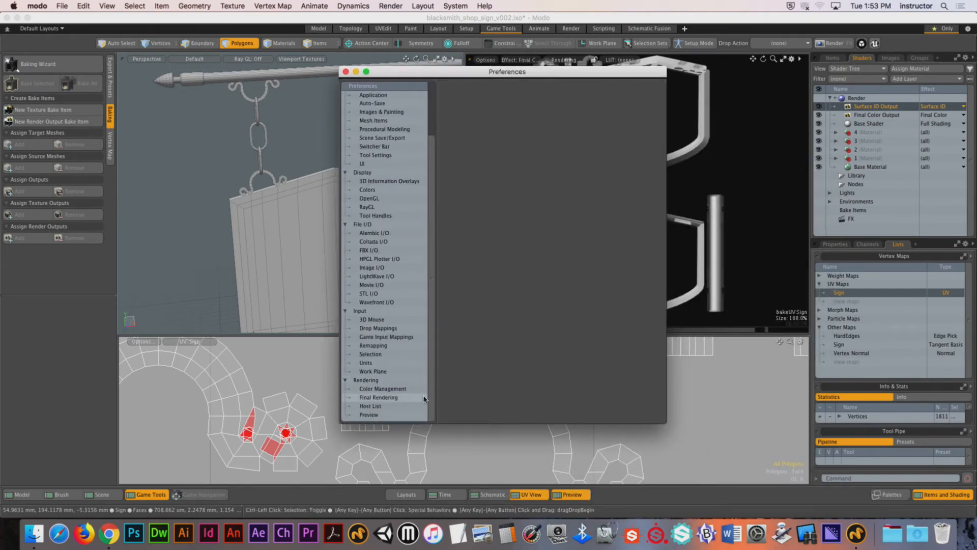
left_click(411, 398)
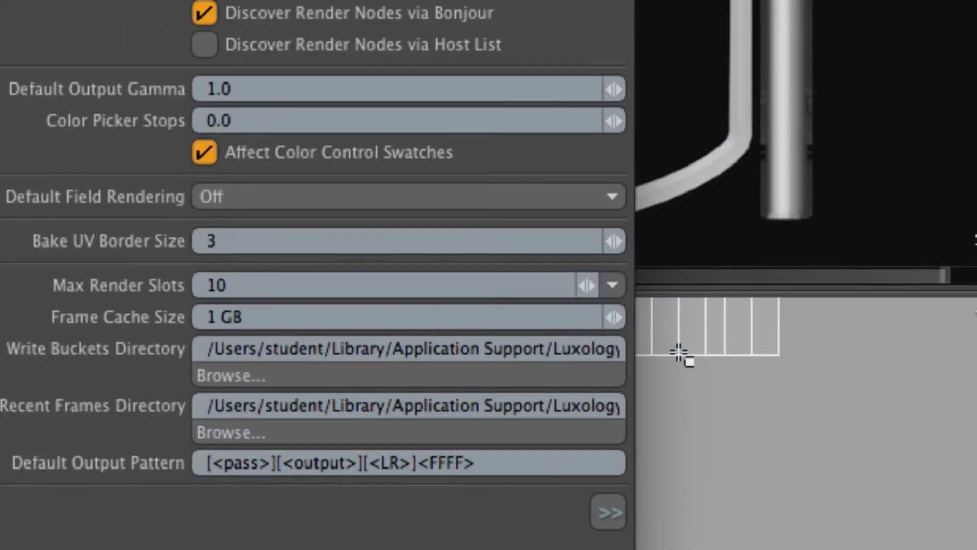
Set the Bake UV Border Size to 0 and close the preferences.
left_click(308, 239)
type("1")
double_click(211, 239)
type("0")
left_click(286, 235)
type("1")
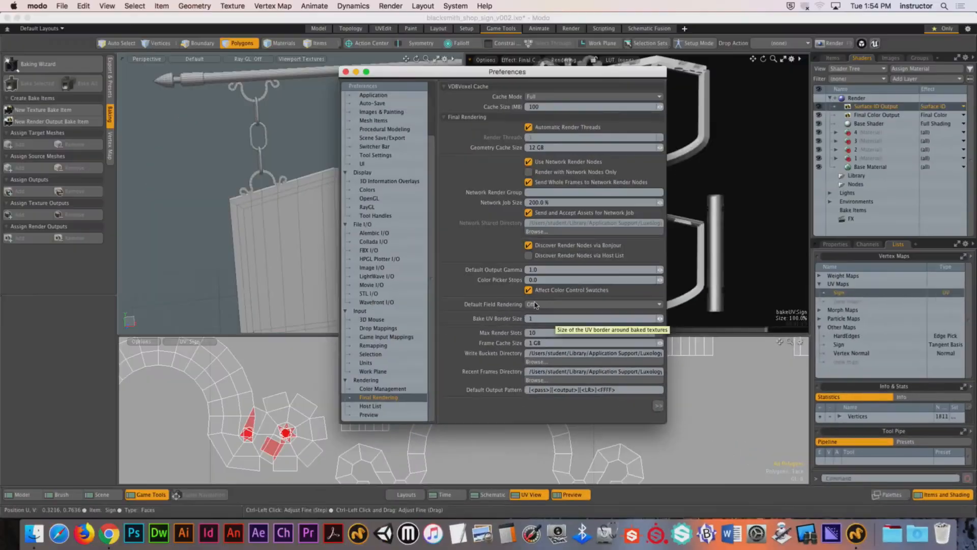
left_click(38, 6)
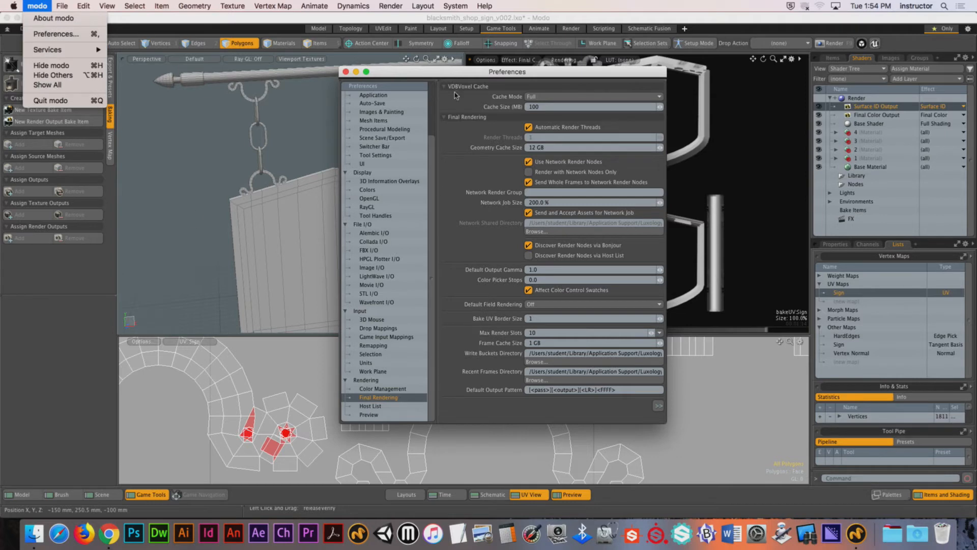
left_click(443, 73)
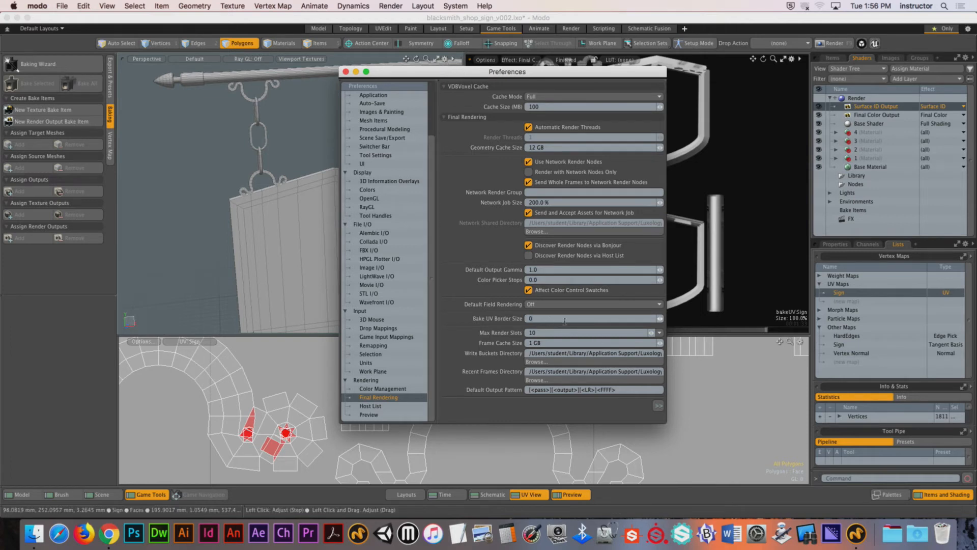
left_click(345, 73)
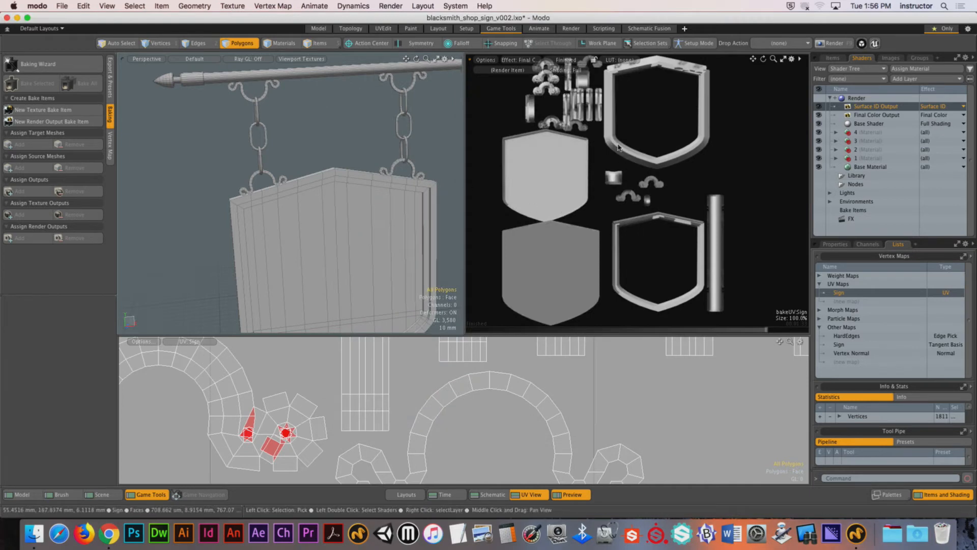
Adjust the render preview's convergence and make its viewport slightly taller.
left_click(623, 329)
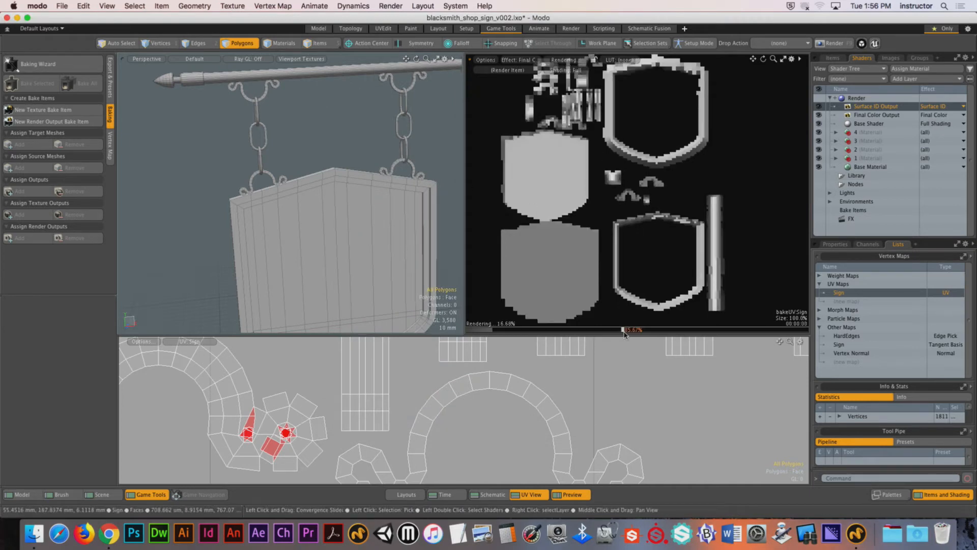
left_click(741, 330)
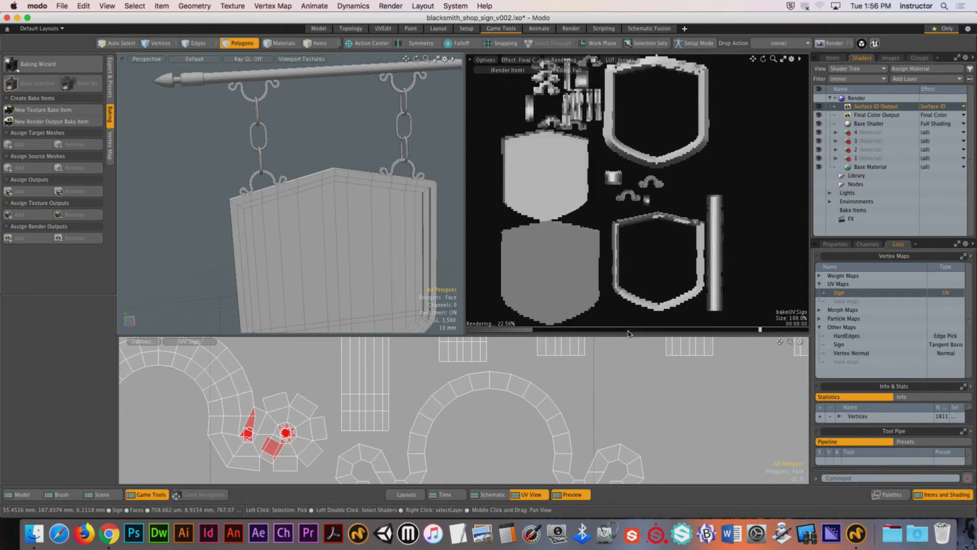
left_click_drag(630, 339, 629, 349)
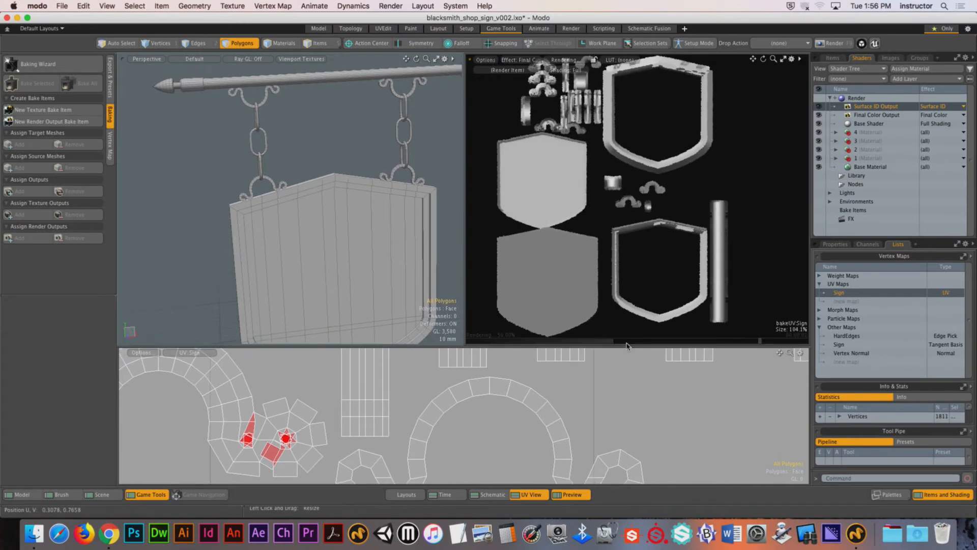
Examine the borders of the small bracket and chain UV islands in the render preview.
scroll(553, 95, "up", 3)
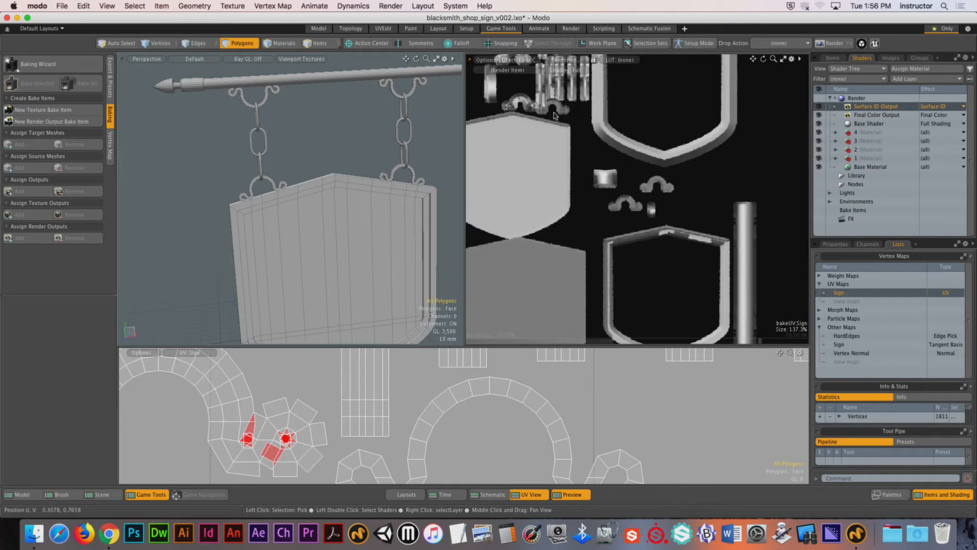
left_click_drag(521, 78, 535, 122, "alt")
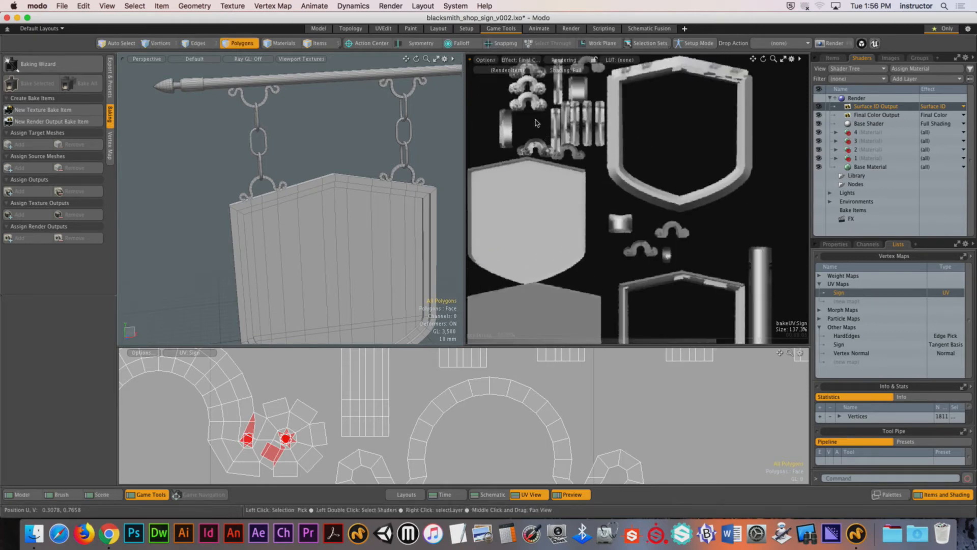
scroll(536, 122, "up", 9)
left_click_drag(488, 75, 686, 209, "alt")
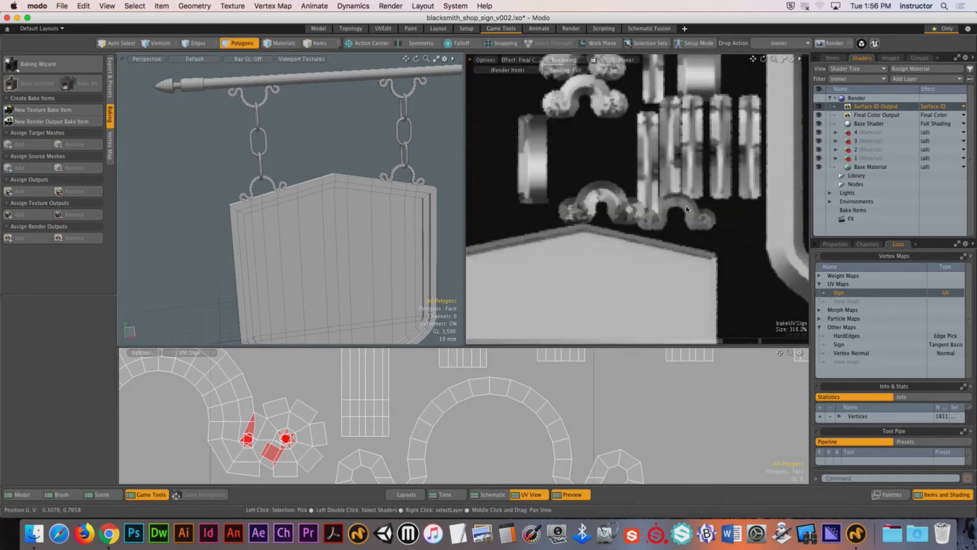
scroll(687, 209, "up", 4)
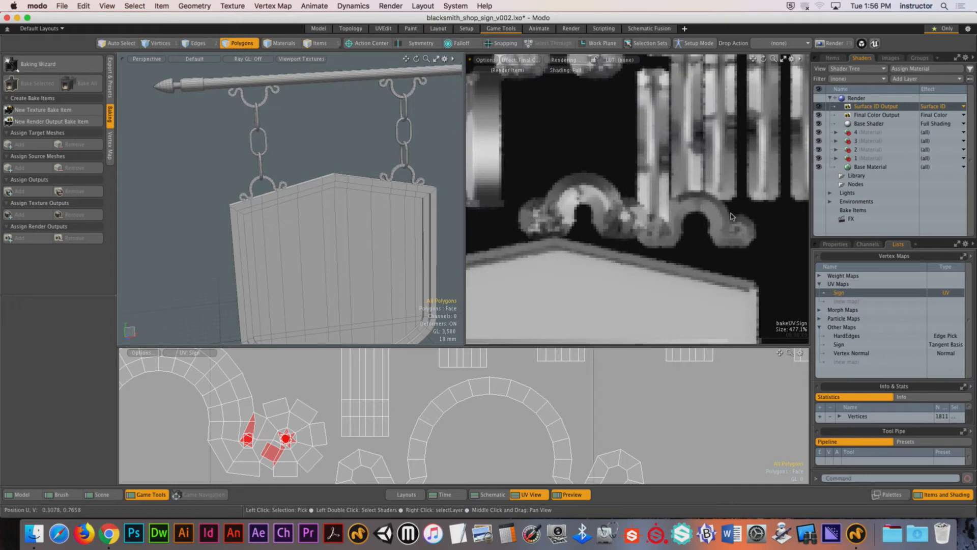
scroll(703, 199, "down", 20)
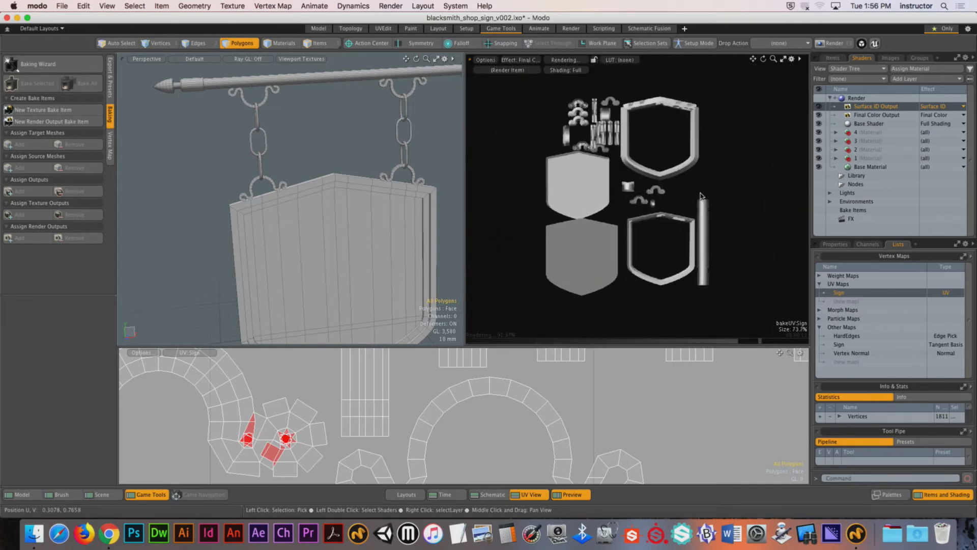
scroll(701, 196, "up", 5)
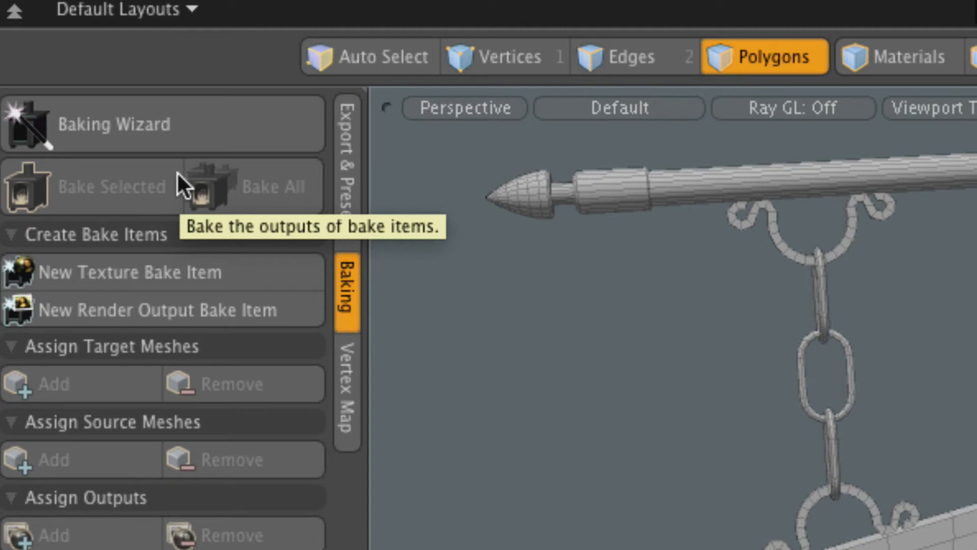
Open the Baking Wizard and set the base filename to sign_sur_id.
left_click(145, 136)
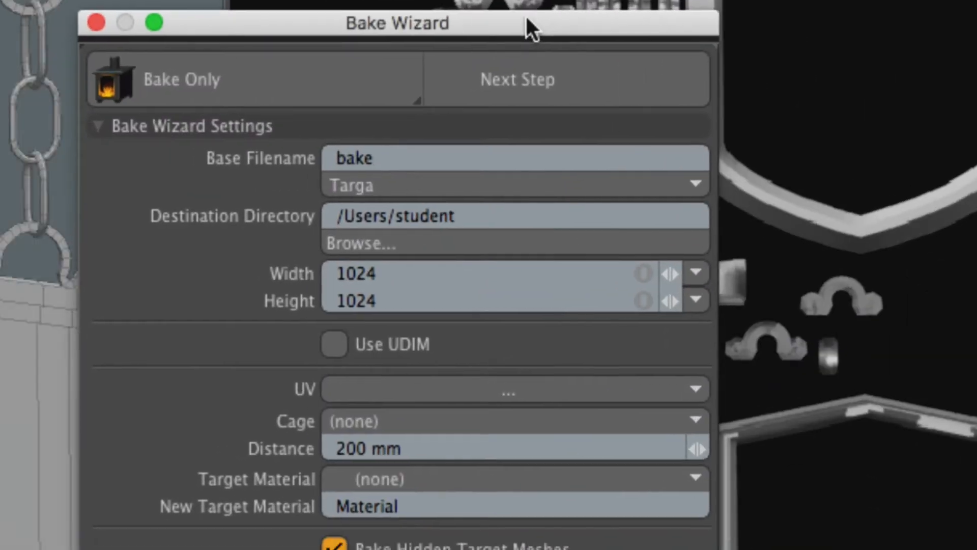
left_click_drag(526, 20, 523, 26)
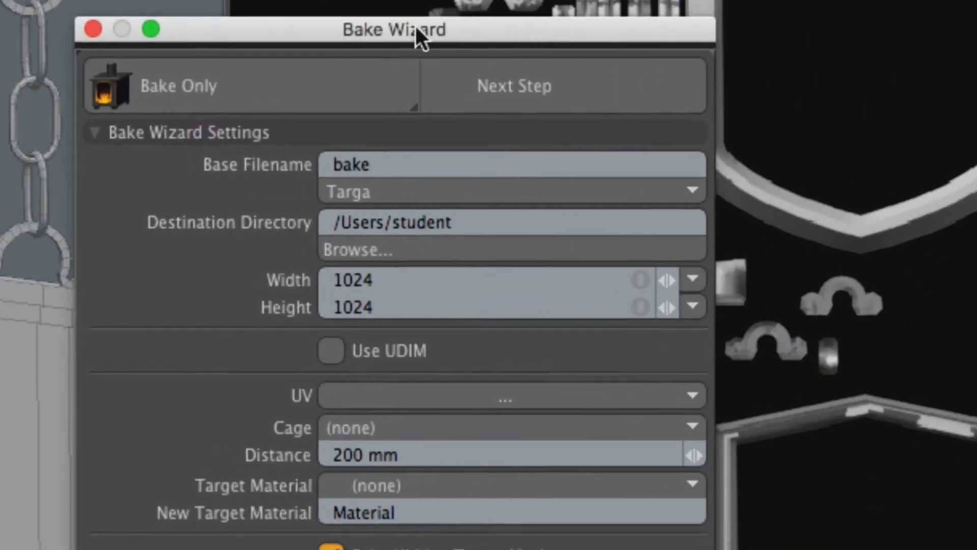
left_click(401, 166)
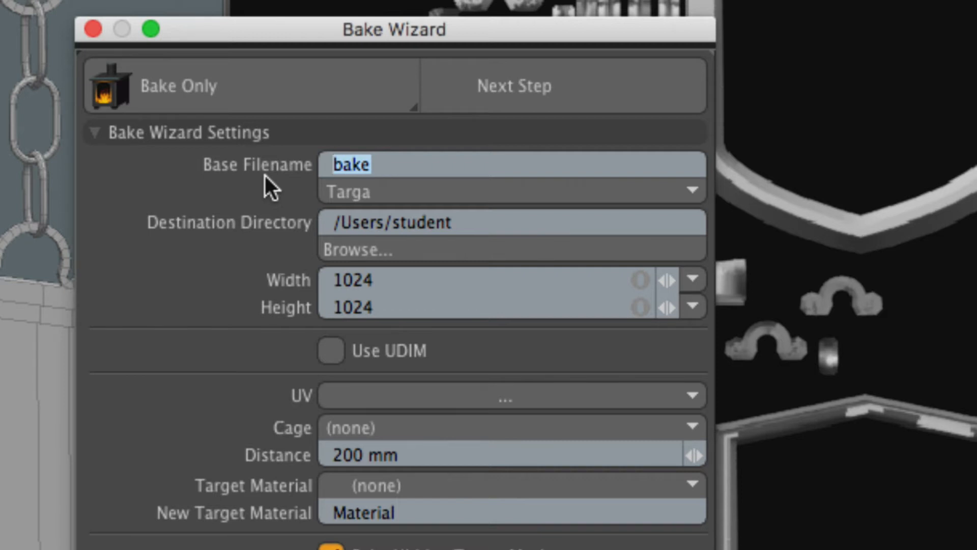
type("sign_sur-")
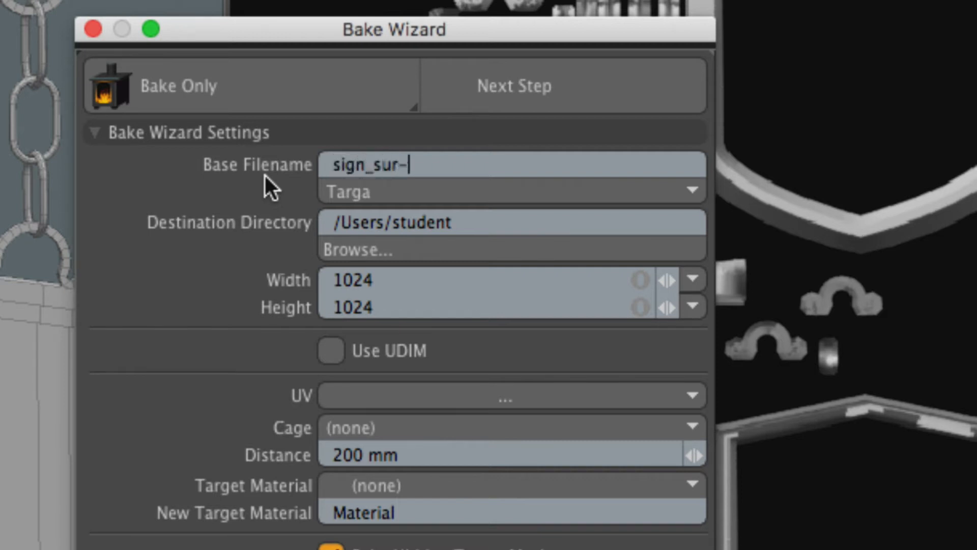
key("BackSpace")
type("_id")
Set the bake's destination directory to the Desktop folder.
left_click(376, 243)
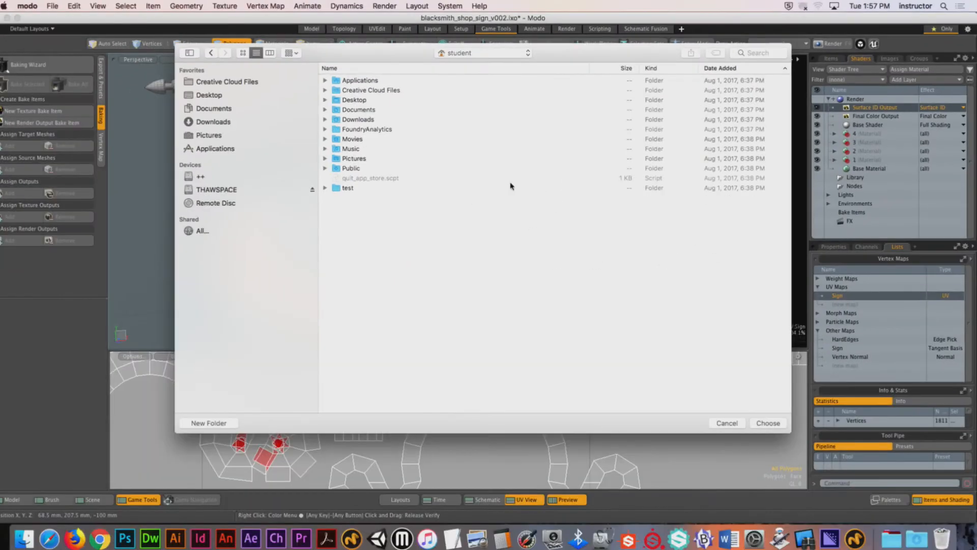
left_click(262, 95)
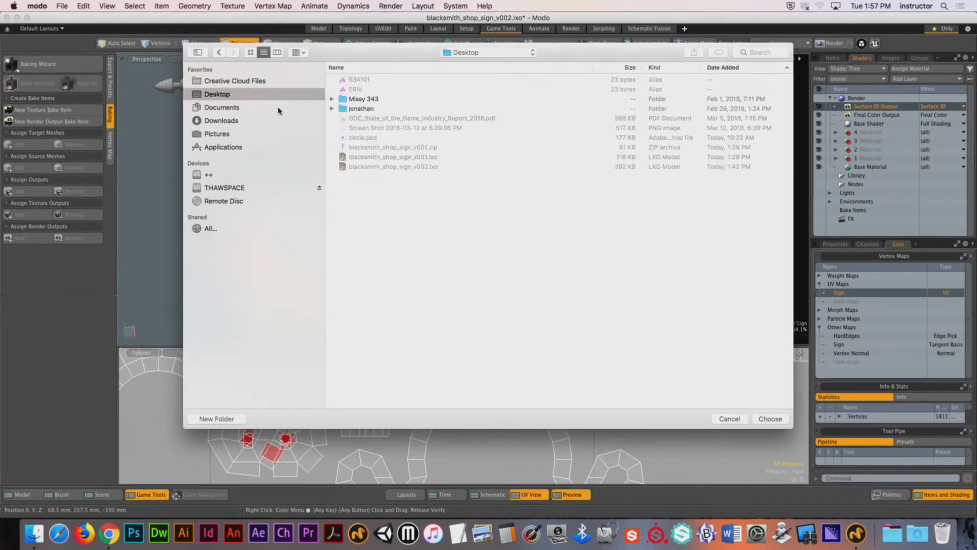
left_click(767, 423)
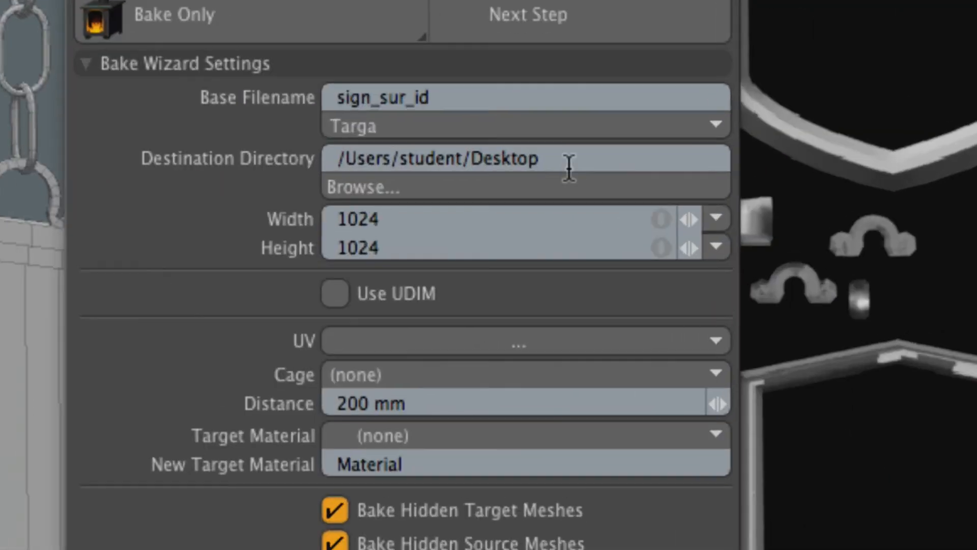
Set the bake's width and height to 2048 each.
left_click(397, 219)
left_click(388, 247)
left_click(717, 218)
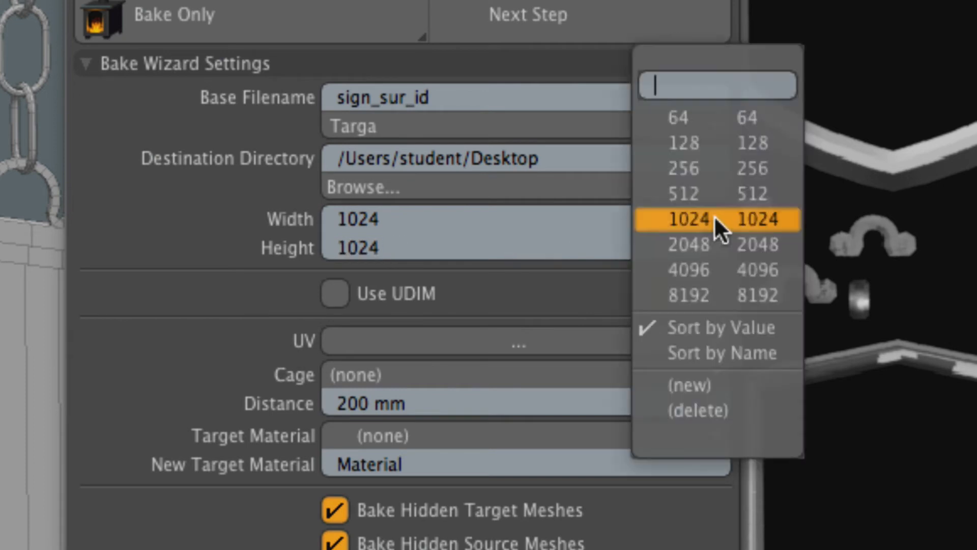
left_click(716, 244)
left_click(716, 246)
left_click(704, 271)
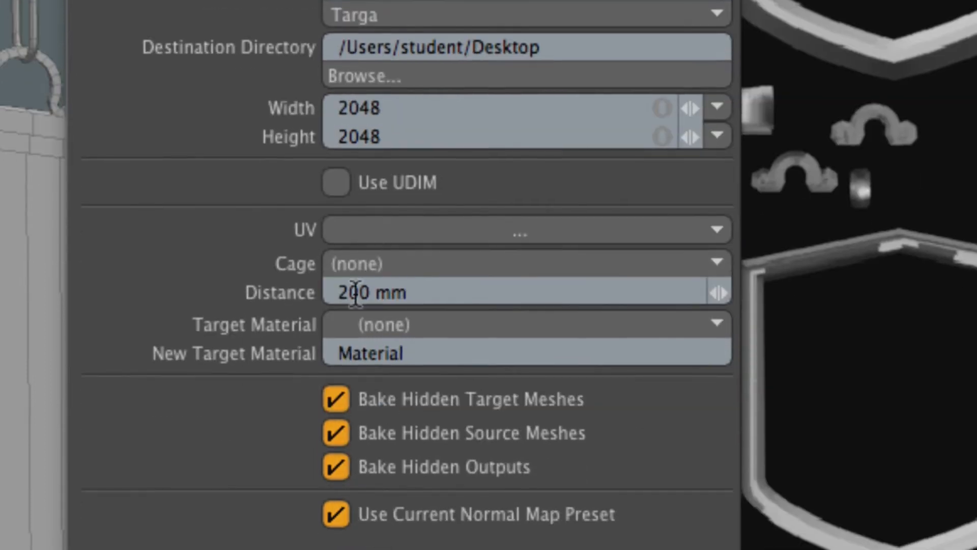
Choose the Sign UV map for the bake.
left_click(374, 341)
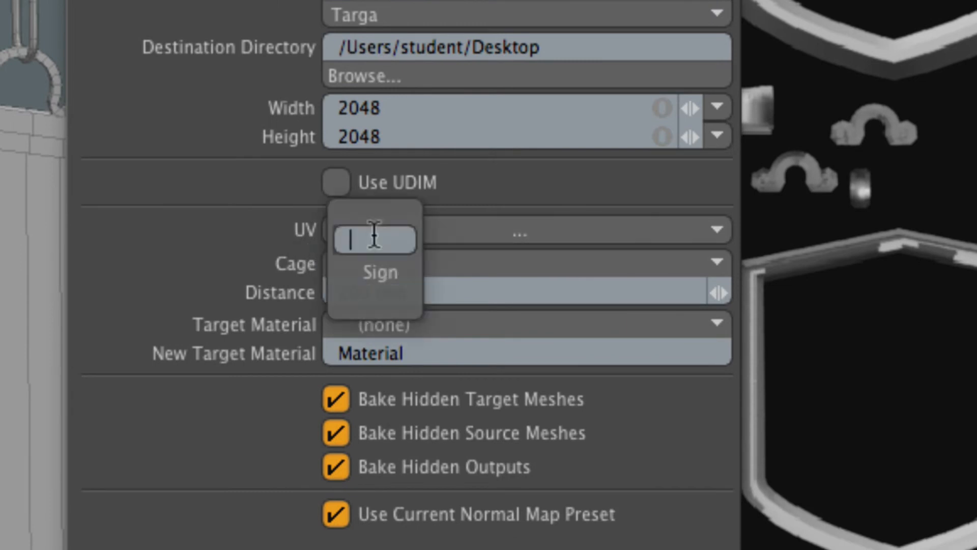
left_click(389, 272)
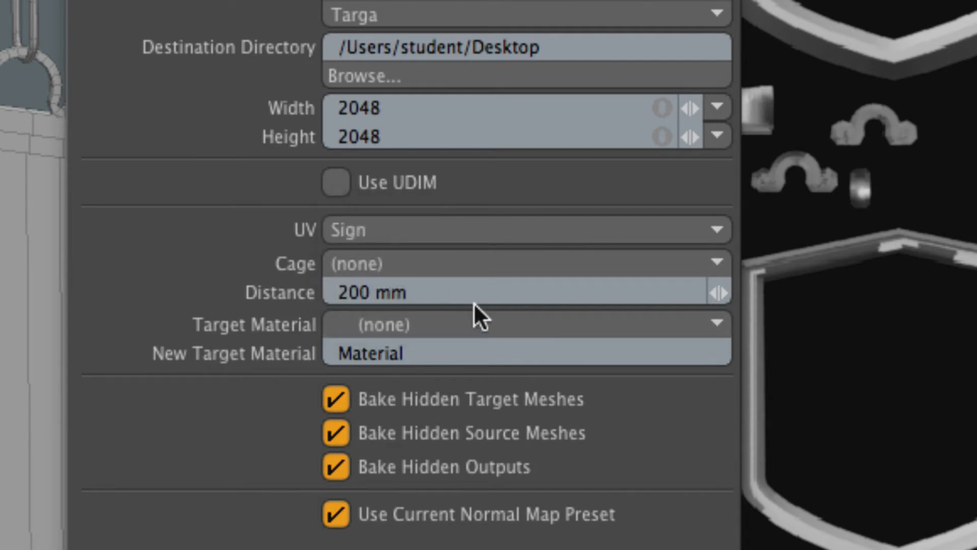
left_click(333, 291)
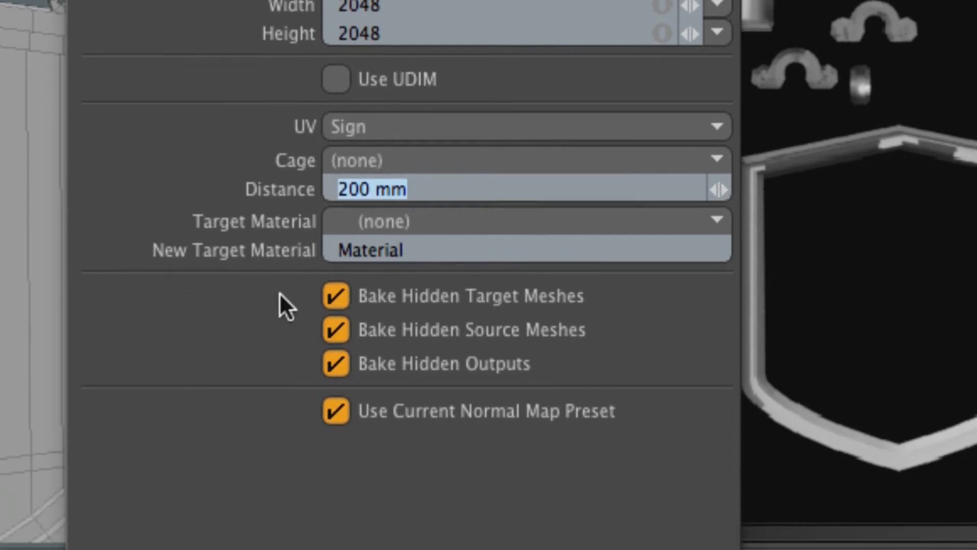
key("Tab")
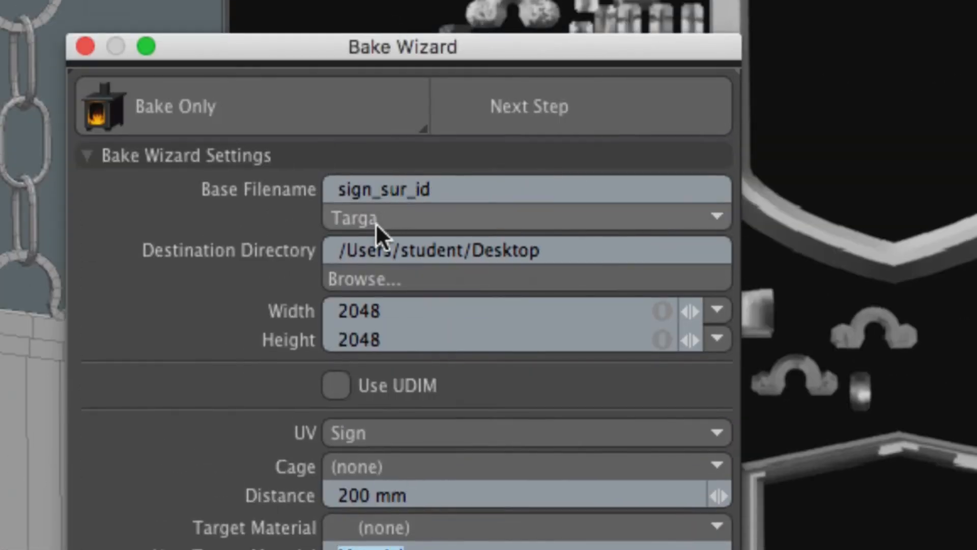
Set the bake's image format to Portable Network Graphic PNG.
left_click(376, 223)
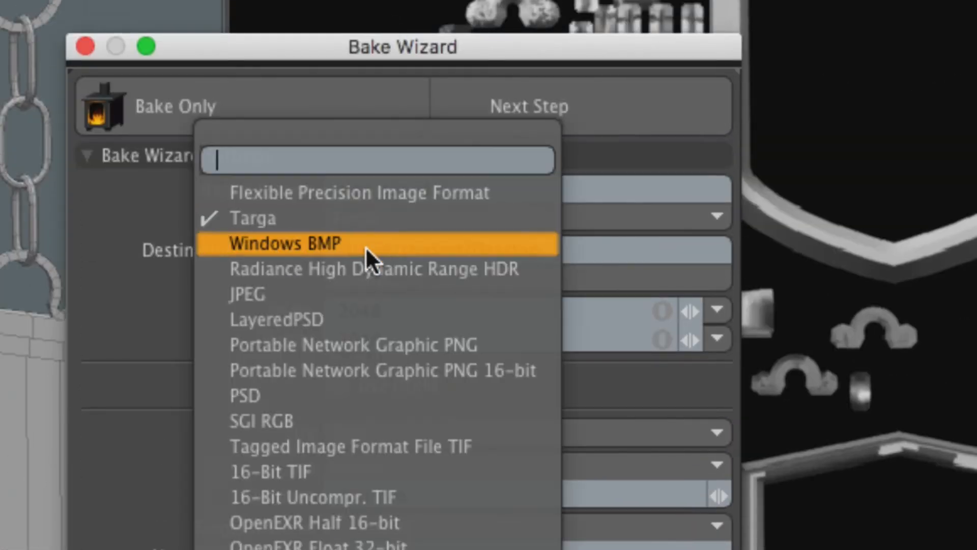
left_click(375, 345)
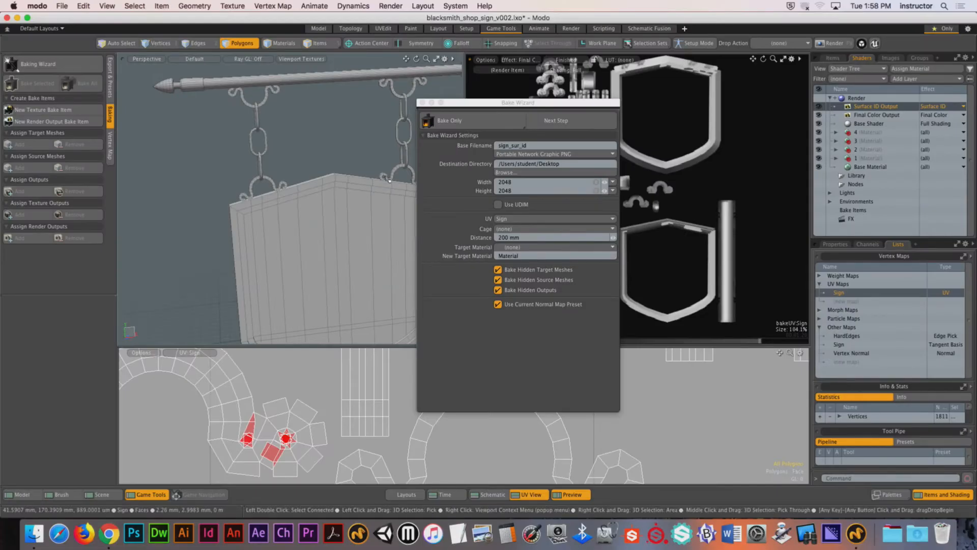
mouse_move(512, 103)
left_mouse_down()
mouse_move(519, 111)
mouse_move(499, 111)
left_mouse_up()
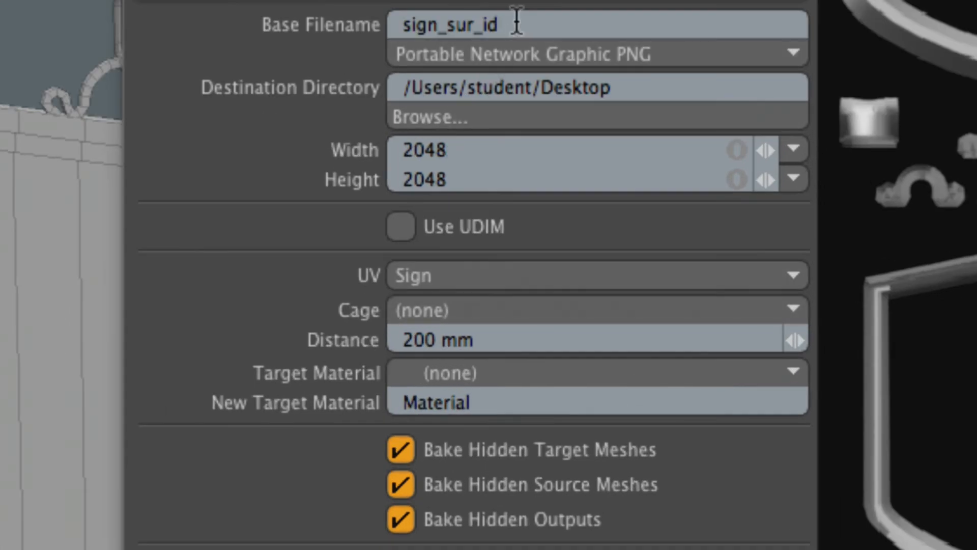
left_click_drag(459, 150, 371, 147)
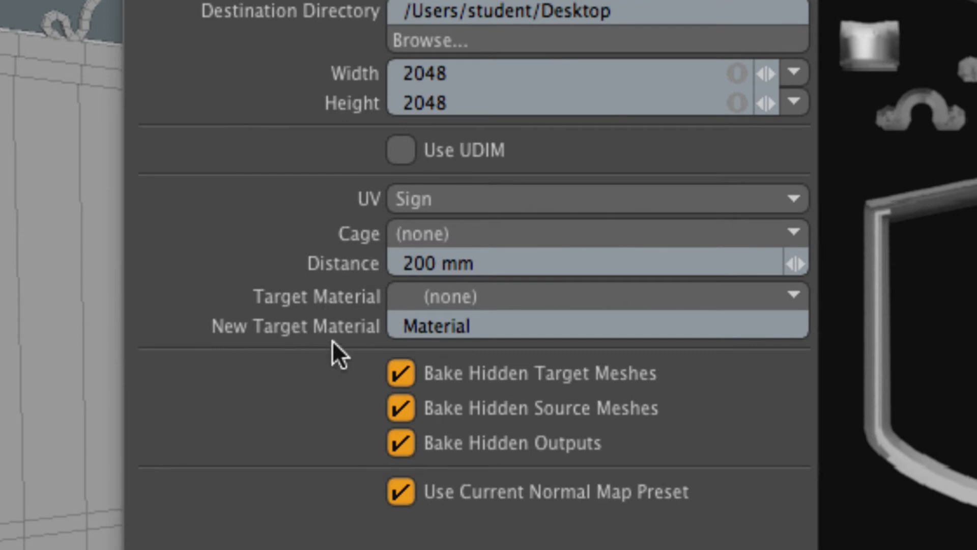
Name the bake's new target material Surface ID.
double_click(506, 324)
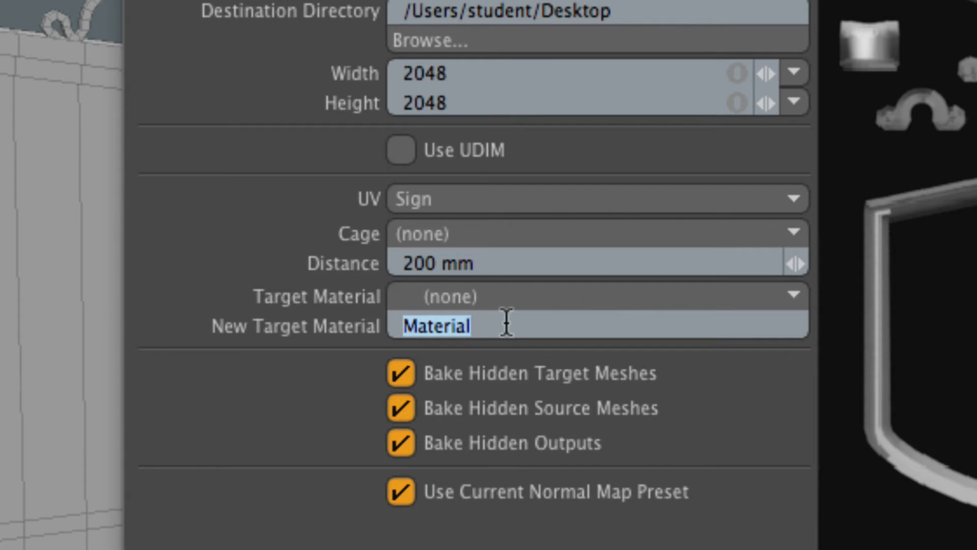
type("Surface Id")
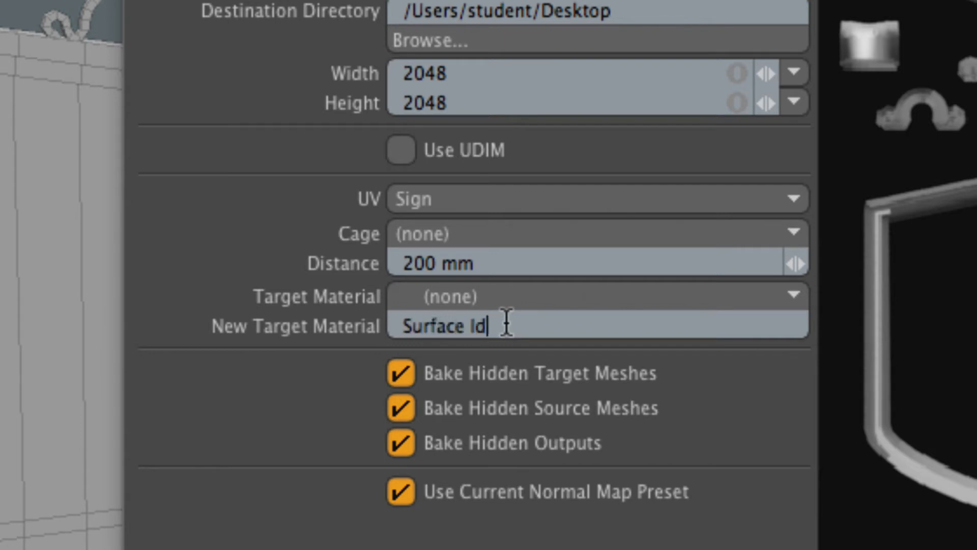
key("BackSpace")
type("D")
mouse_move(432, 370)
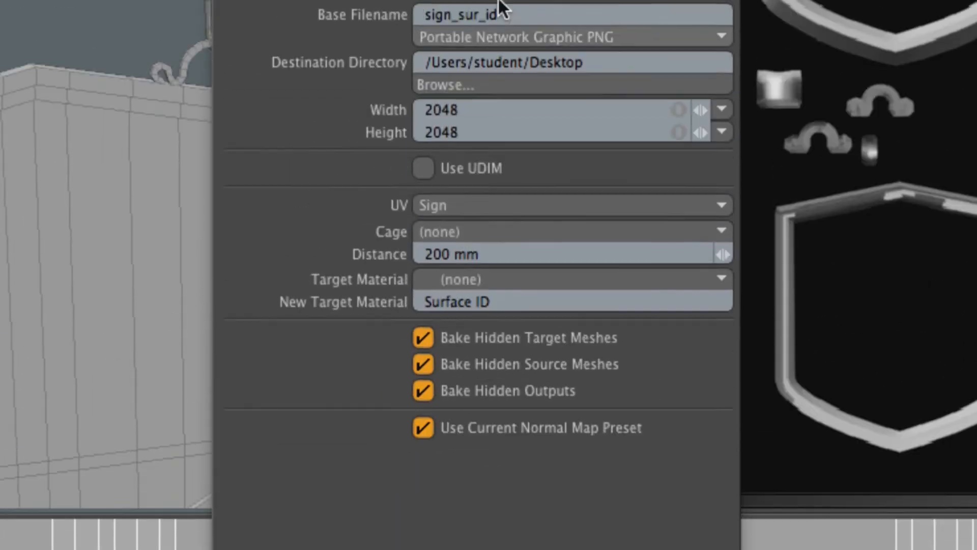
Mark the Sign mesh as the bake source and proceed past the existing outputs to the new outputs page.
left_click(579, 65)
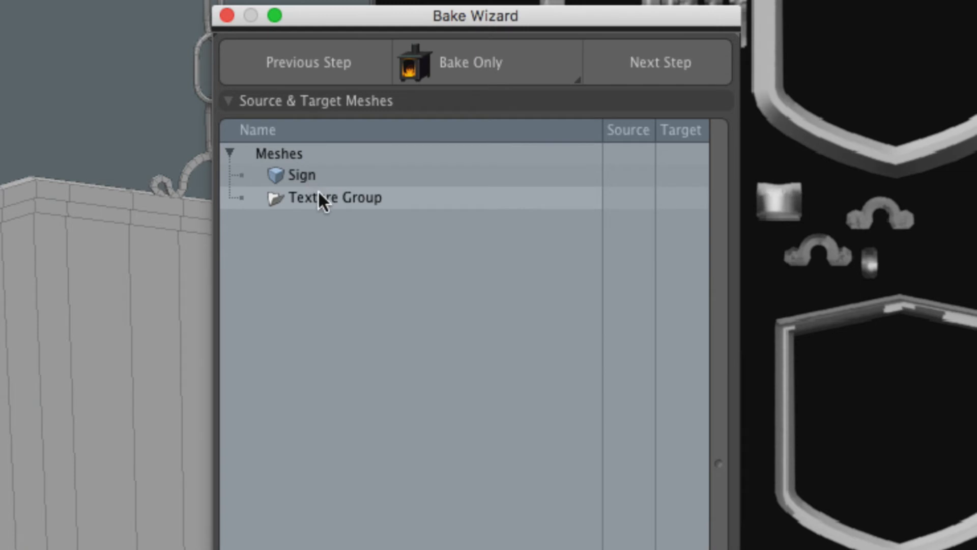
left_click(292, 174)
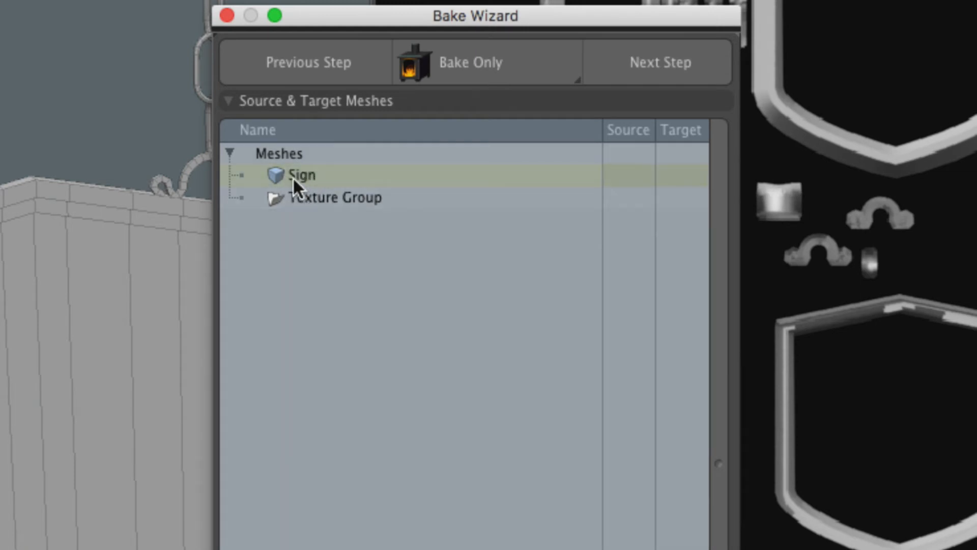
left_click(629, 180)
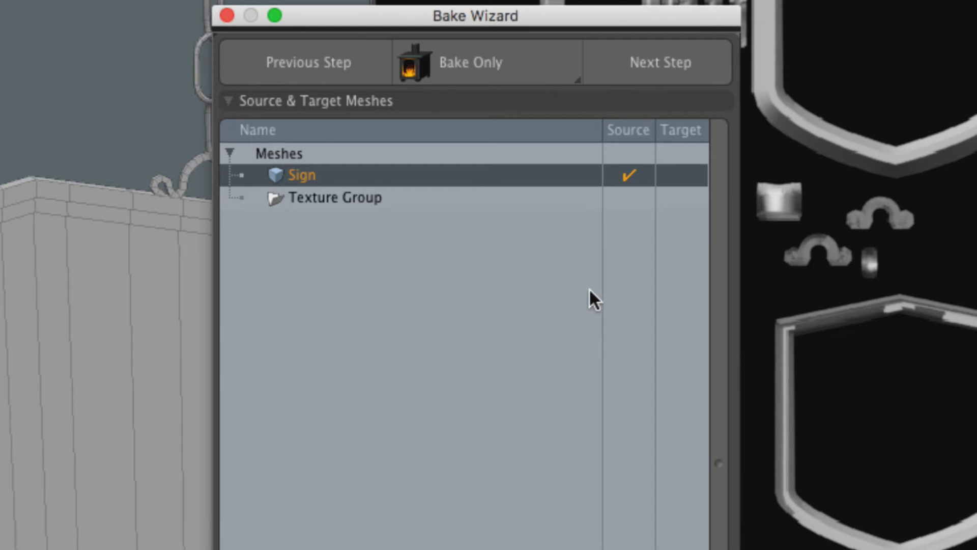
left_click(630, 68)
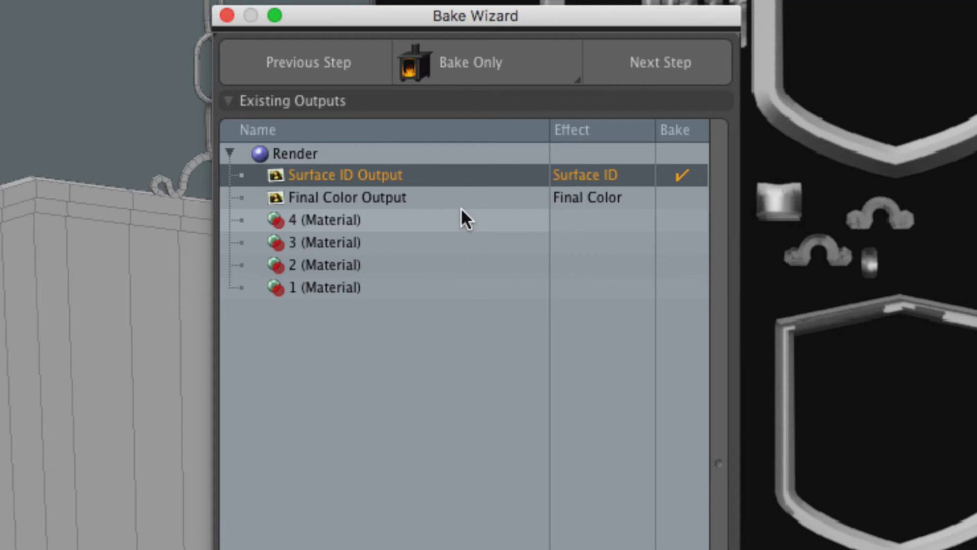
left_click(650, 67)
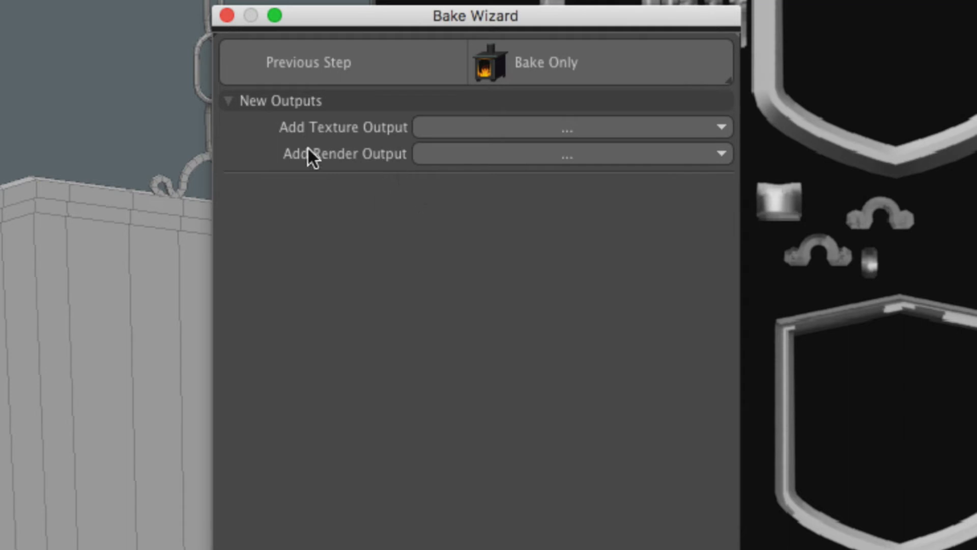
Add a Diffuse Color texture output to the bake and remove it again.
left_click(462, 127)
left_click(280, 209)
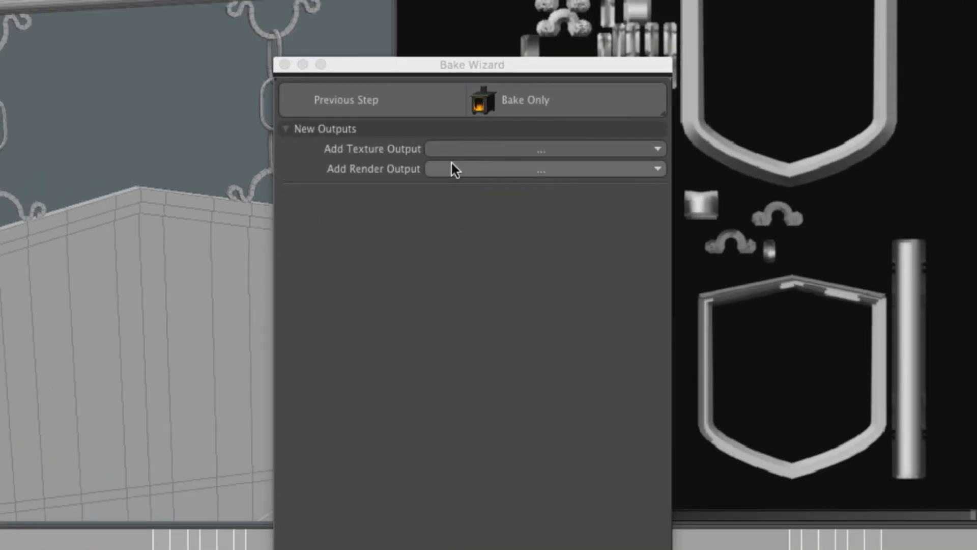
left_click(463, 126)
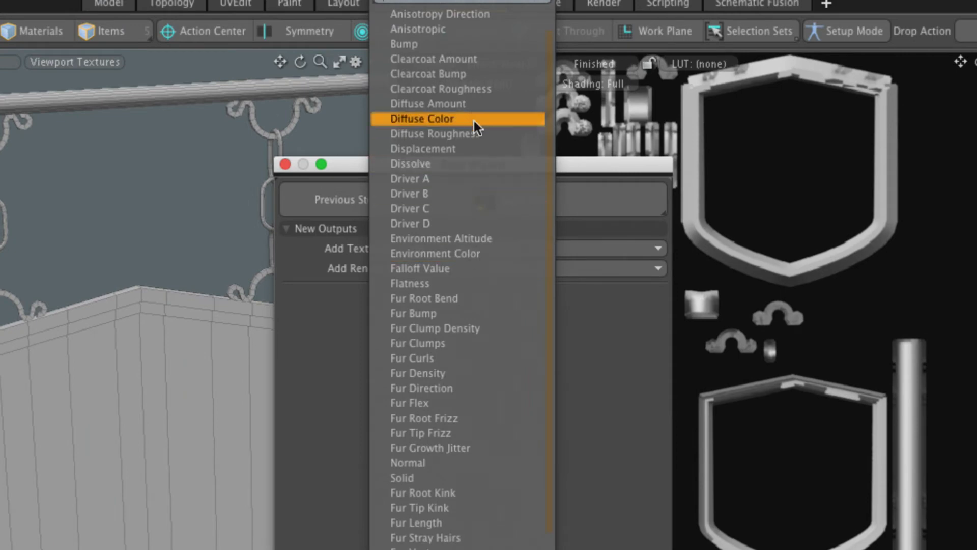
left_click(477, 117)
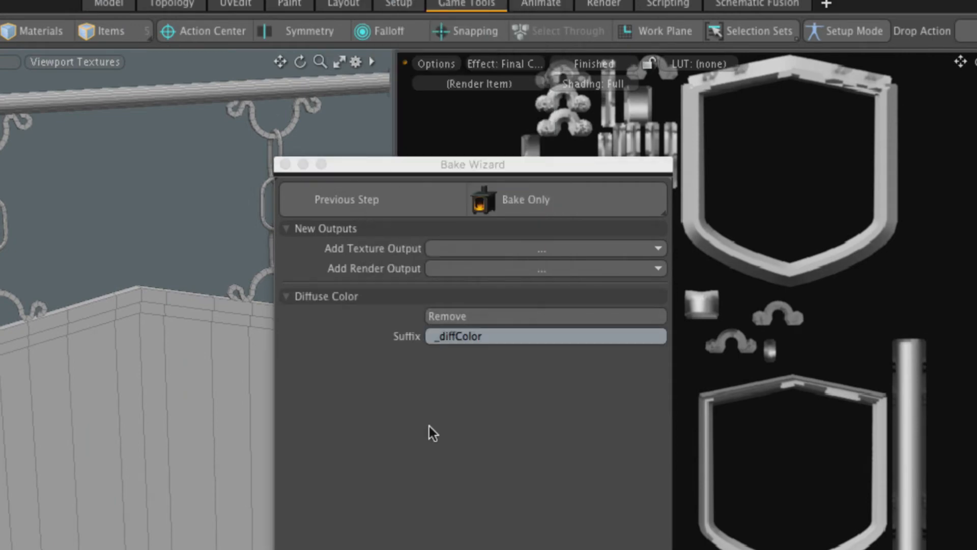
left_click(487, 316)
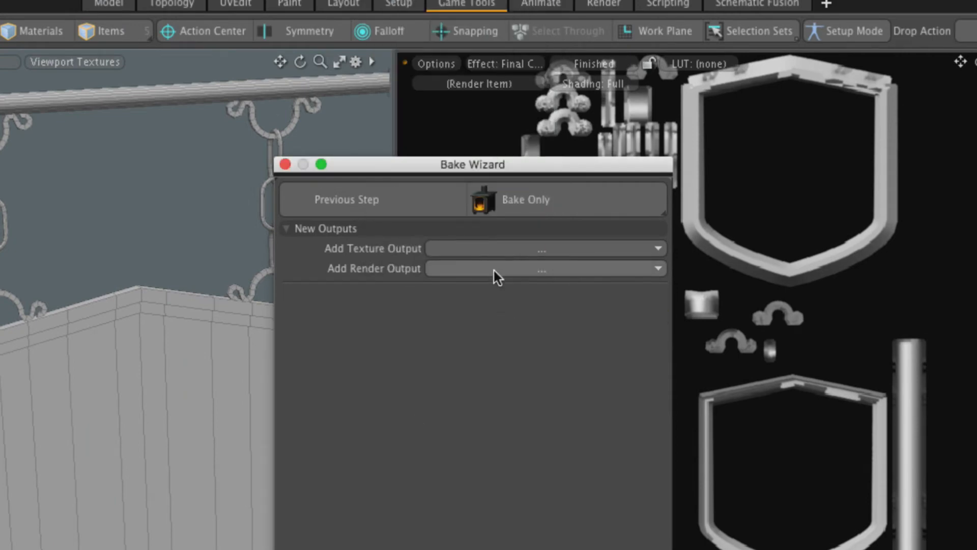
Run the Surface ID bake, examine the resulting map up close, and close the render window.
left_click_drag(387, 163, 398, 121)
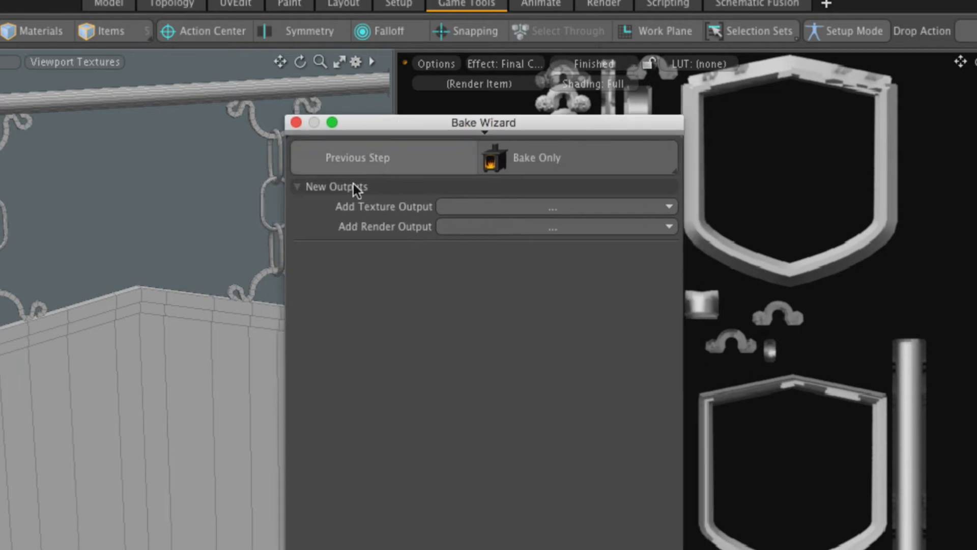
left_click(524, 172)
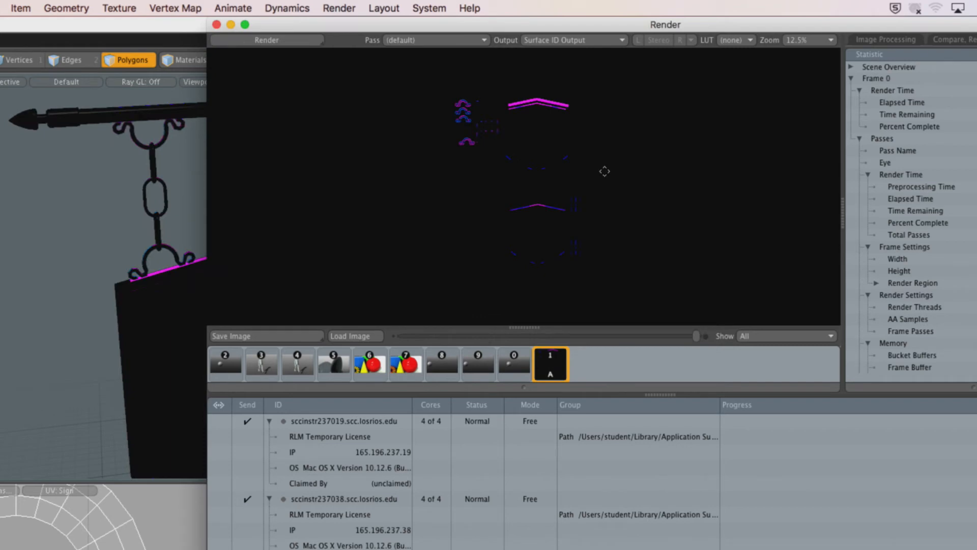
left_click_drag(360, 32, 356, 38)
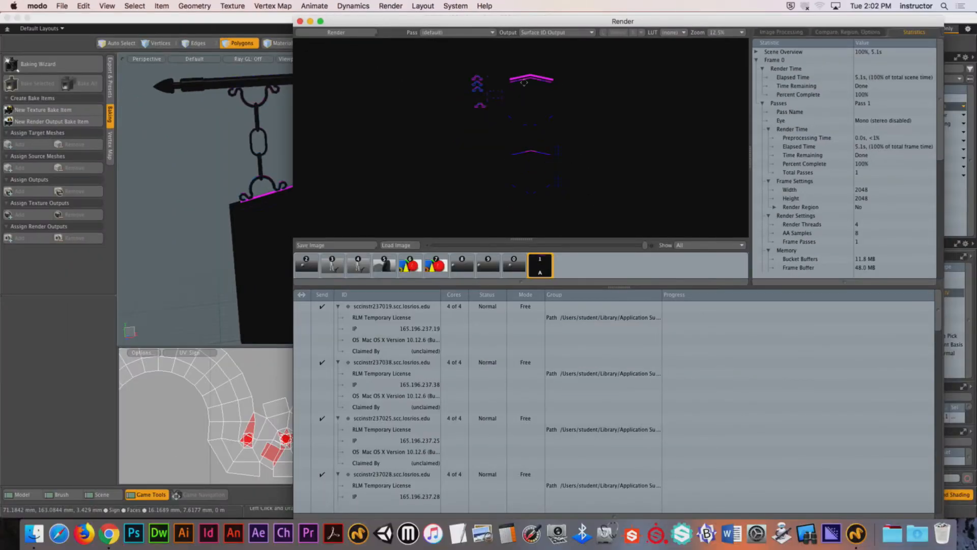
scroll(517, 94, "up", 2)
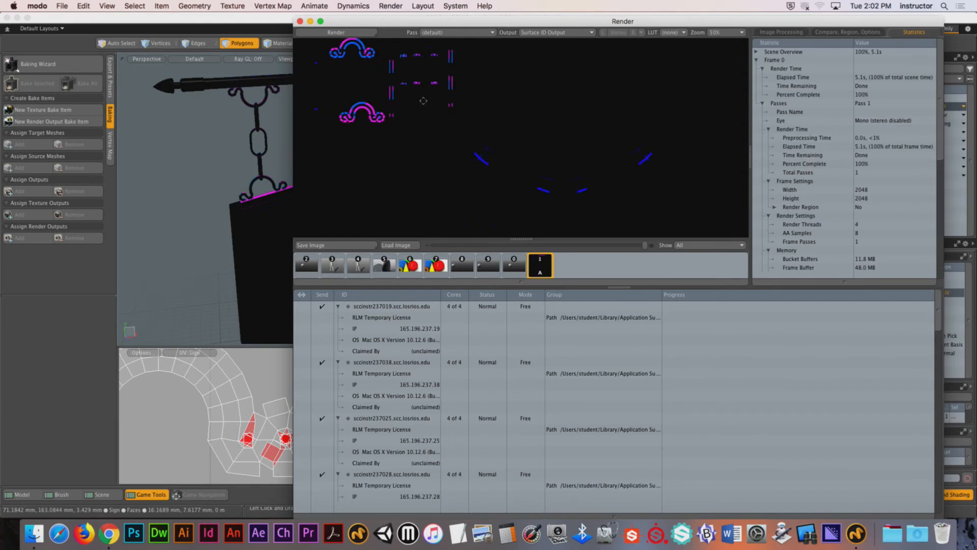
key("0")
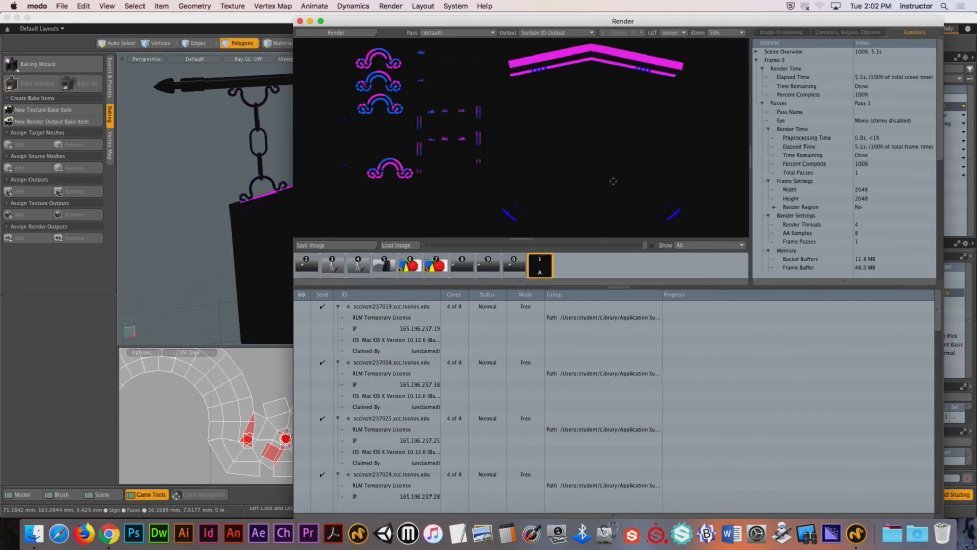
left_click(300, 21)
Turn off Use Network Render Nodes in the Final Rendering preferences.
left_click(37, 6)
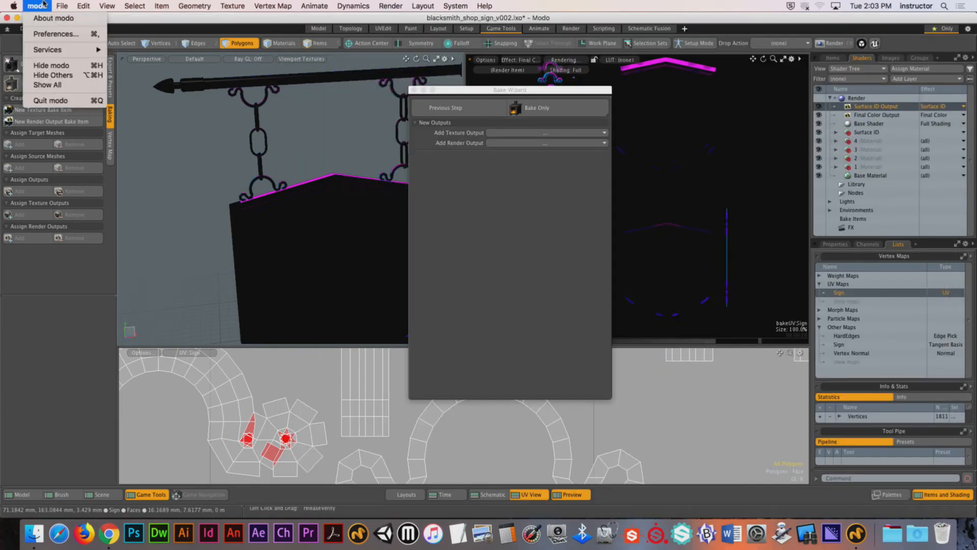
left_click(49, 33)
scroll(388, 415, "down", 3)
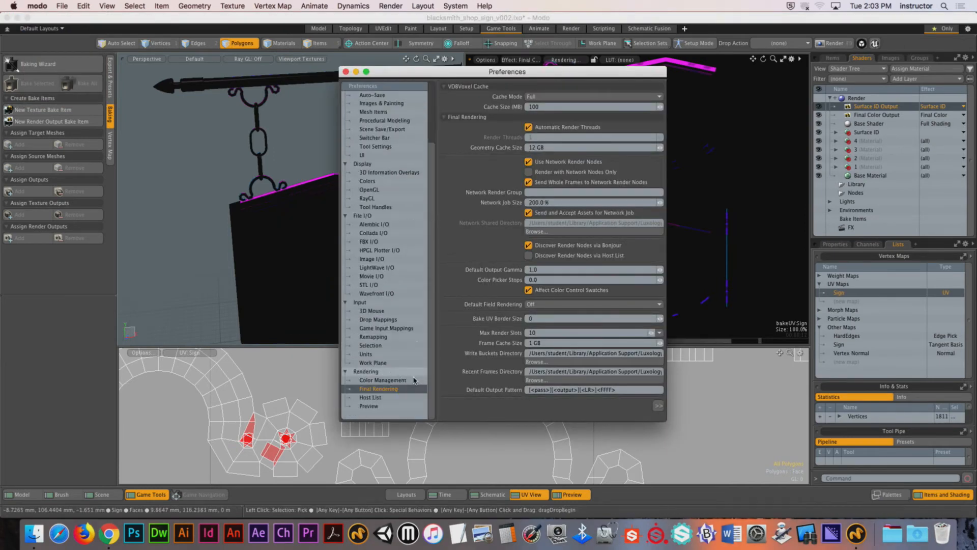
left_click(585, 162)
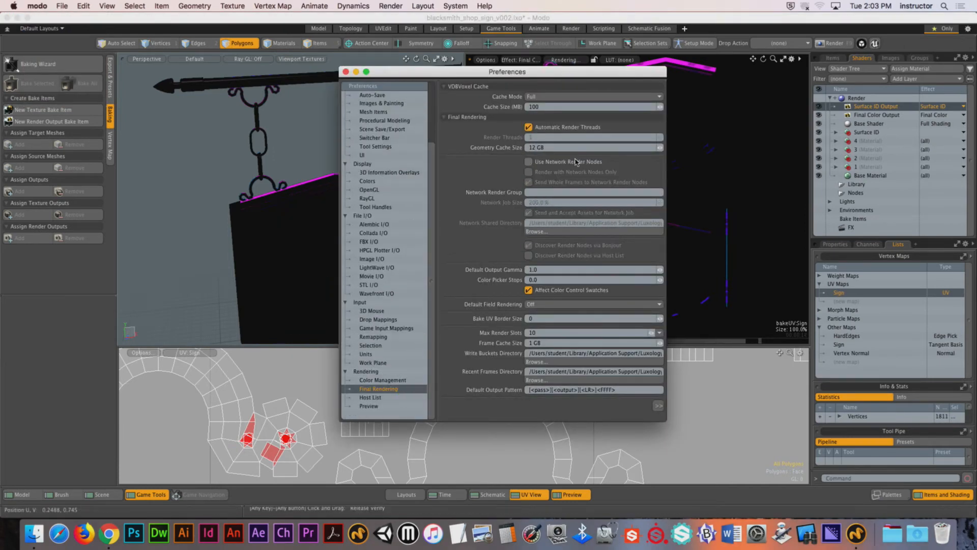
left_click(346, 72)
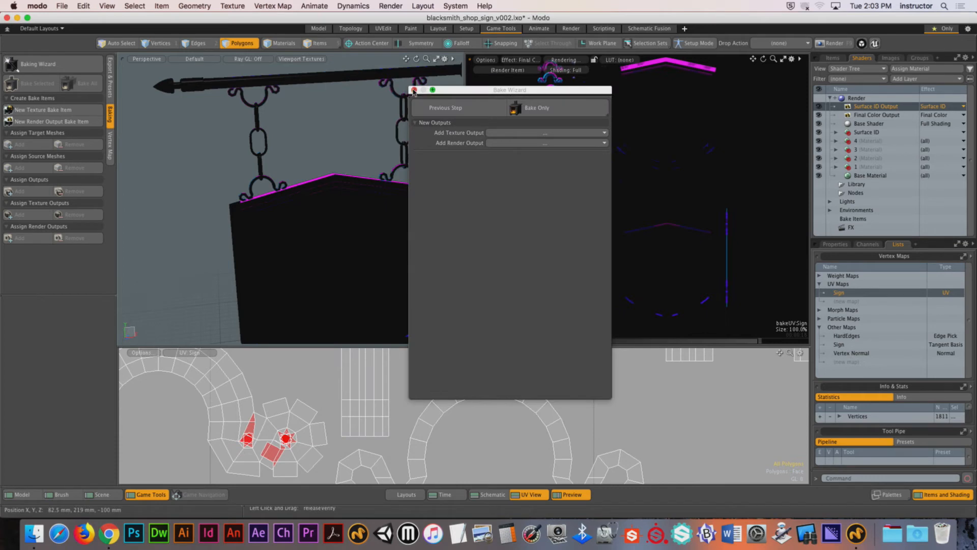
Reopen the Baking Wizard, keep its existing settings and Sign source mesh, and run the Surface ID bake again.
left_click_drag(357, 148, 398, 226, "alt")
left_click_drag(399, 311, 393, 312, "alt")
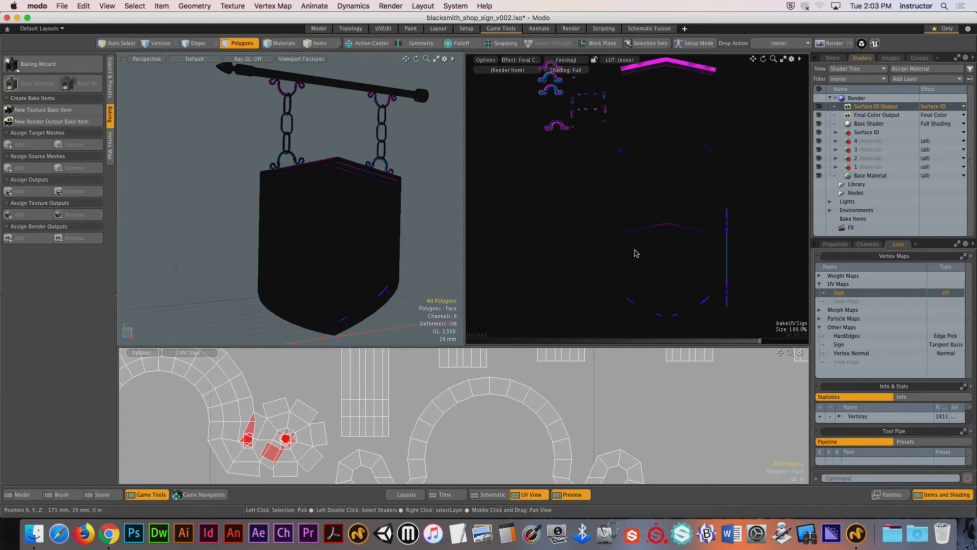
left_click(44, 64)
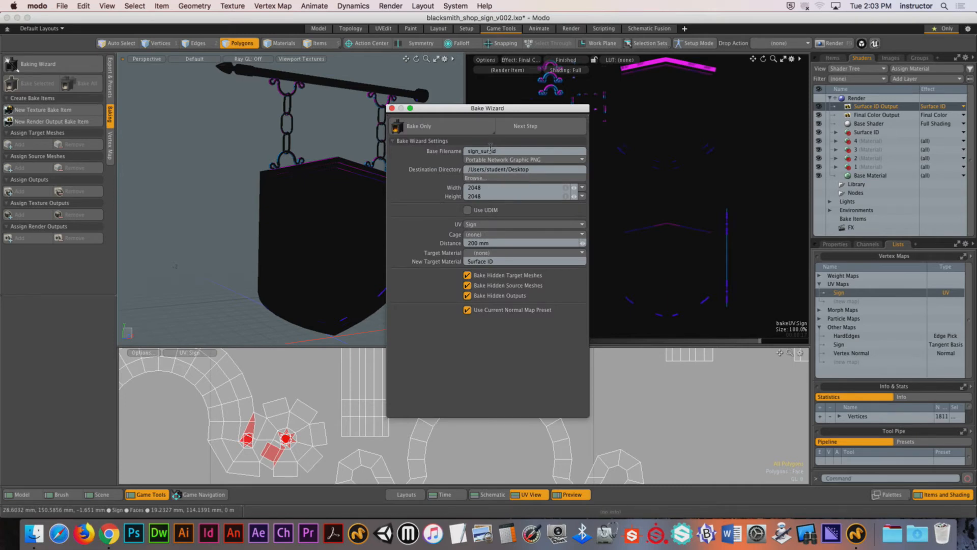
left_click(529, 129)
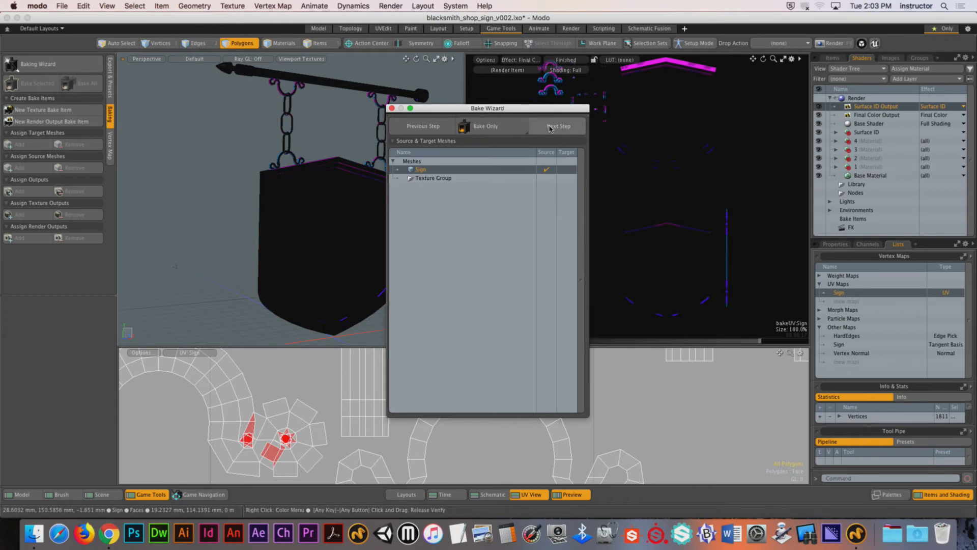
left_click(550, 129)
left_click(555, 127)
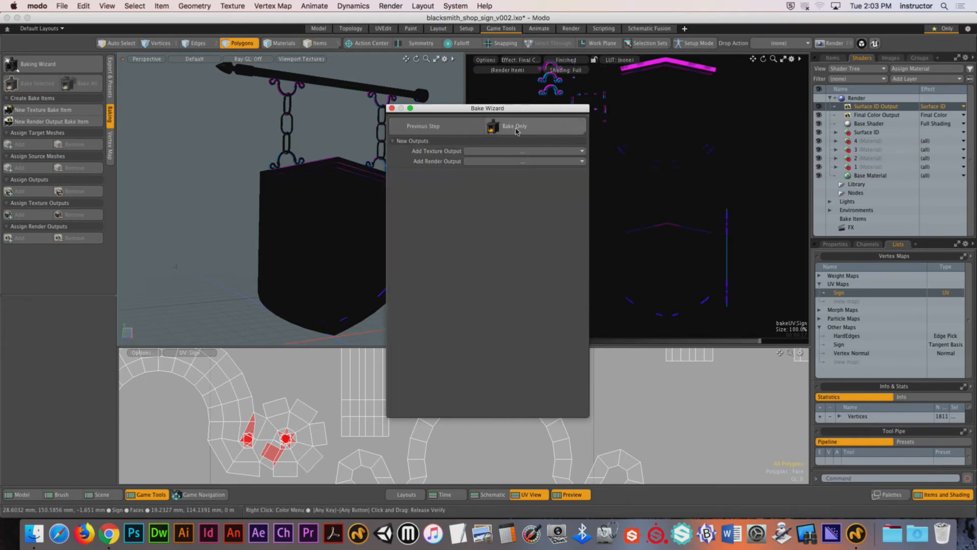
left_click(515, 127)
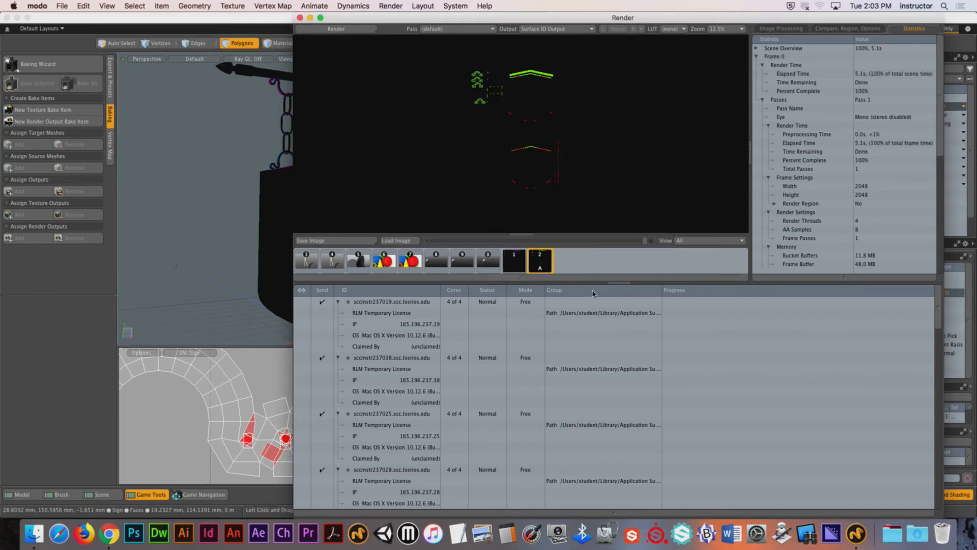
Enlarge the render preview area, examine the baked Surface ID map up close, and close the render window.
left_click_drag(621, 284, 638, 534)
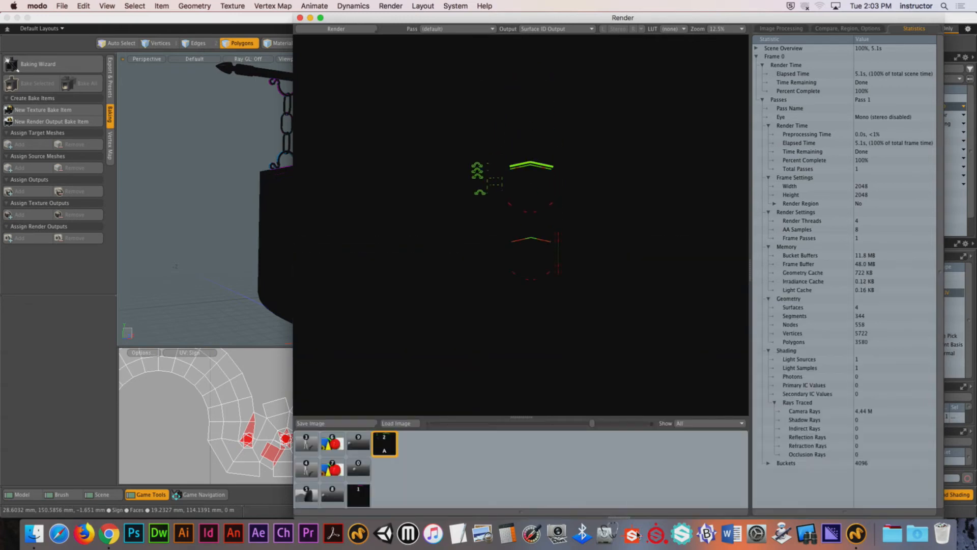
scroll(527, 183, "up", 8)
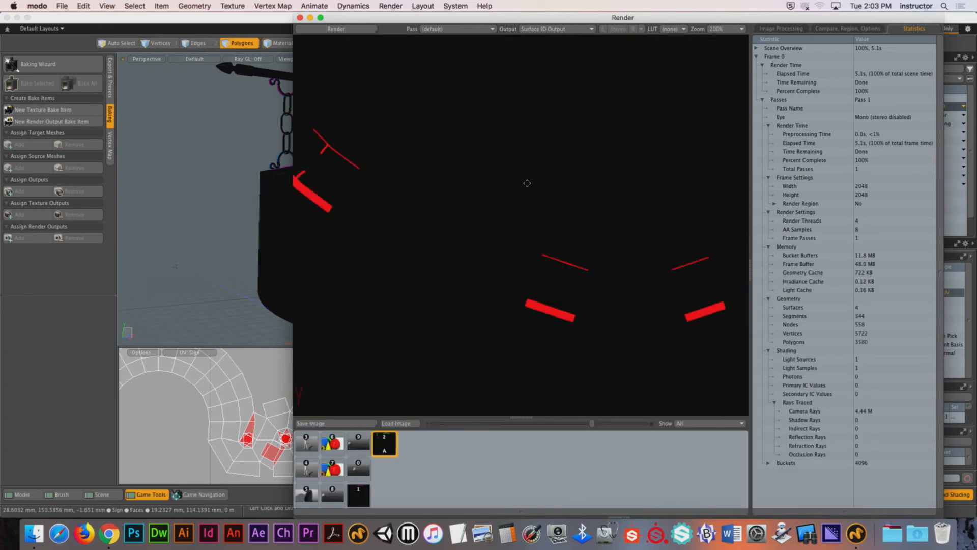
scroll(527, 183, "down", 5)
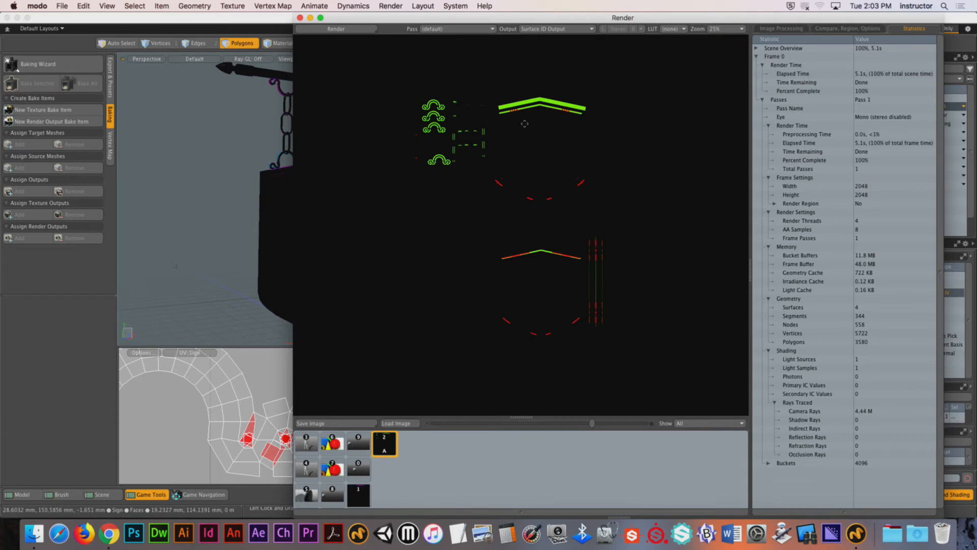
left_click(300, 18)
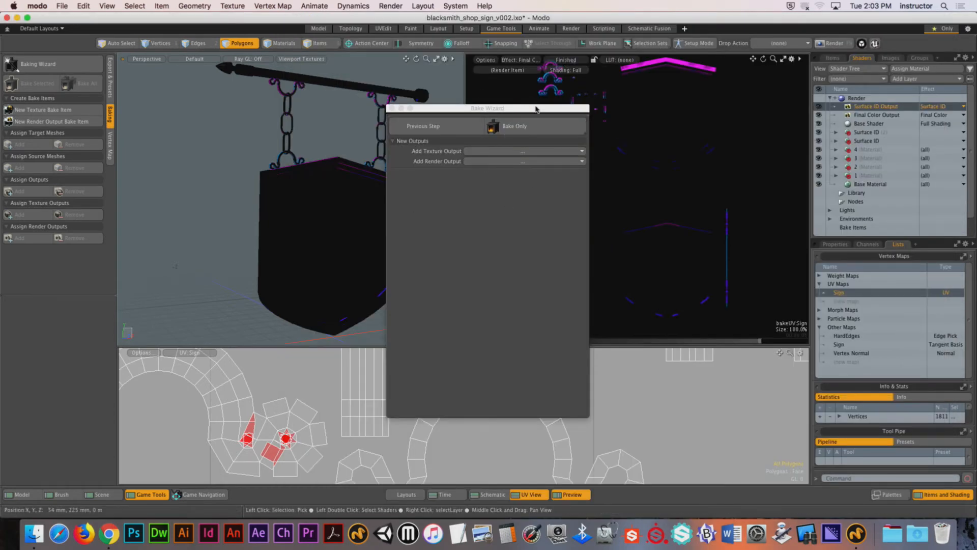
Add a Diffuse Color texture output to the bake, run it, and close the resulting render window.
left_click_drag(536, 108, 470, 110)
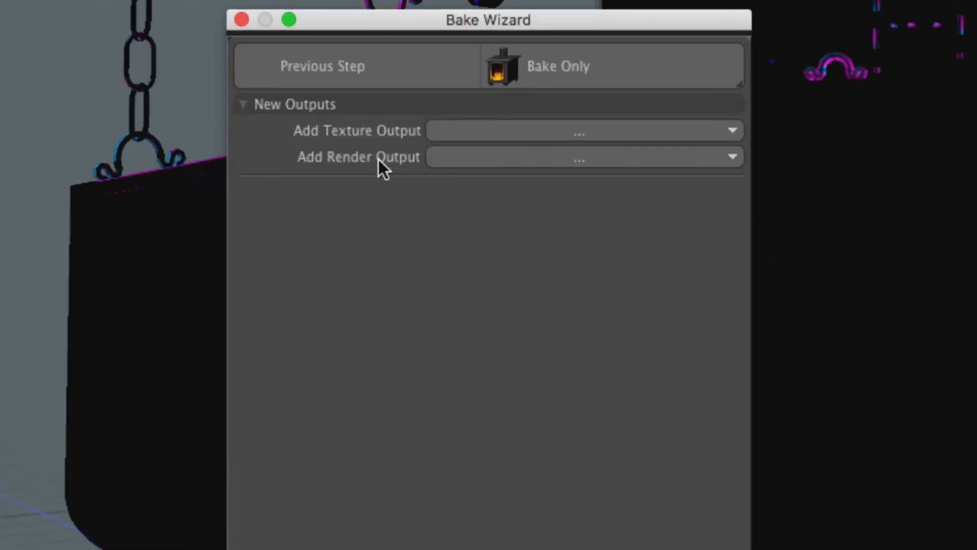
left_click(524, 131)
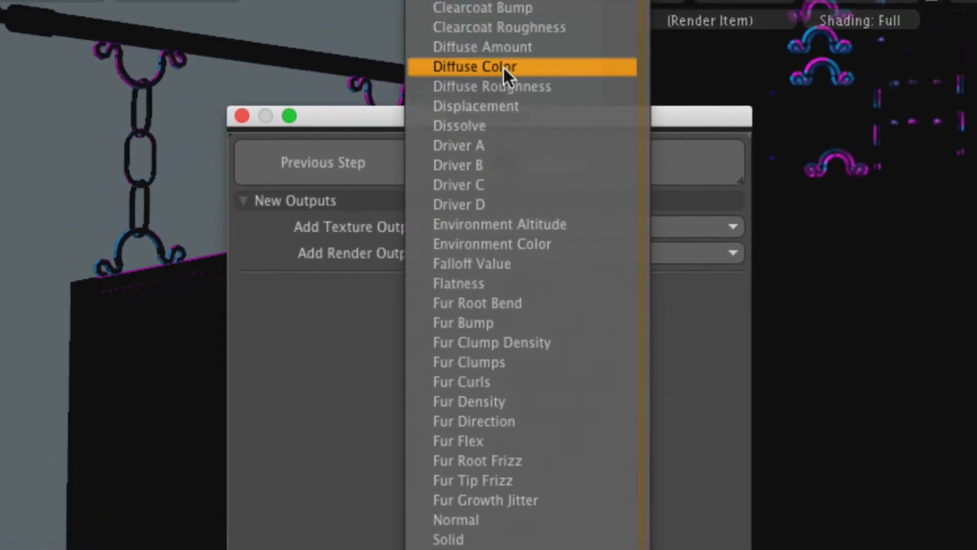
left_click(503, 66)
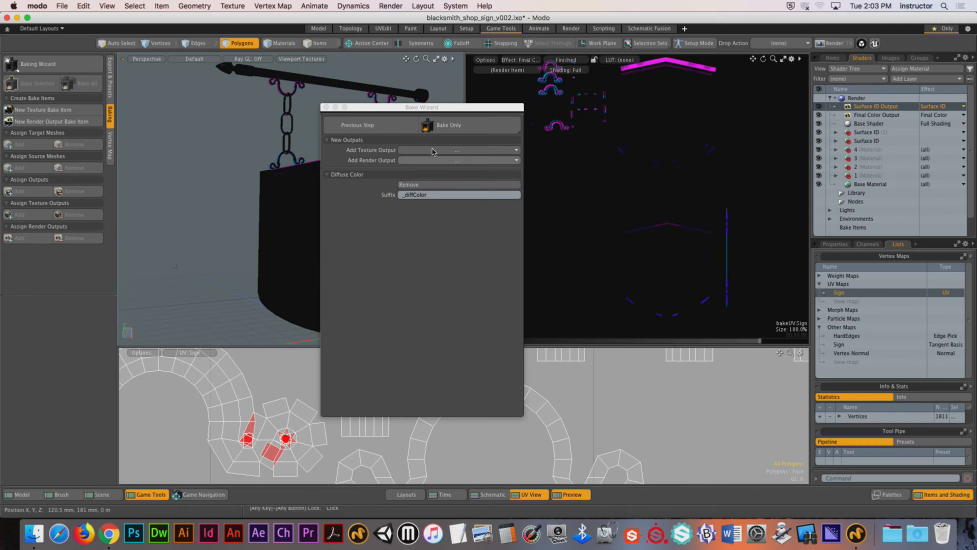
left_click(562, 162)
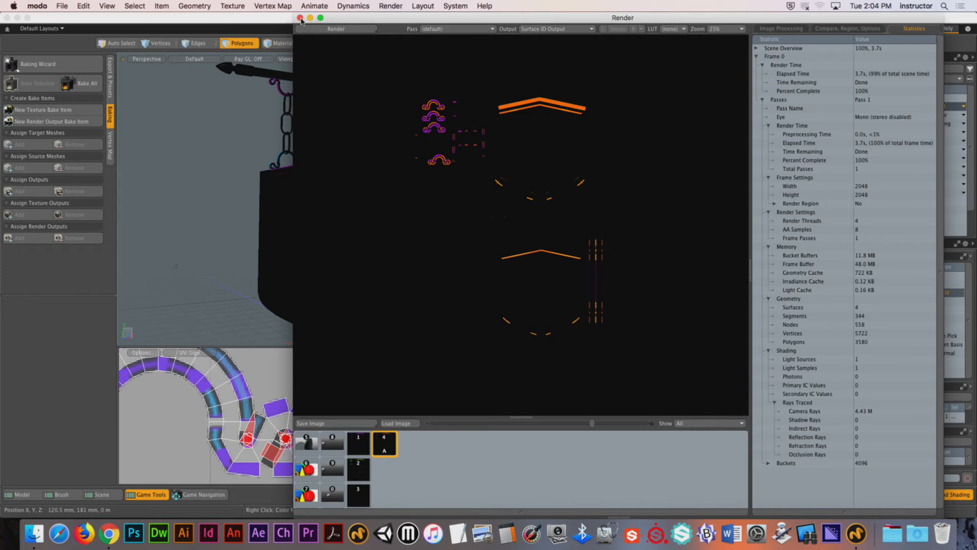
left_click(300, 18)
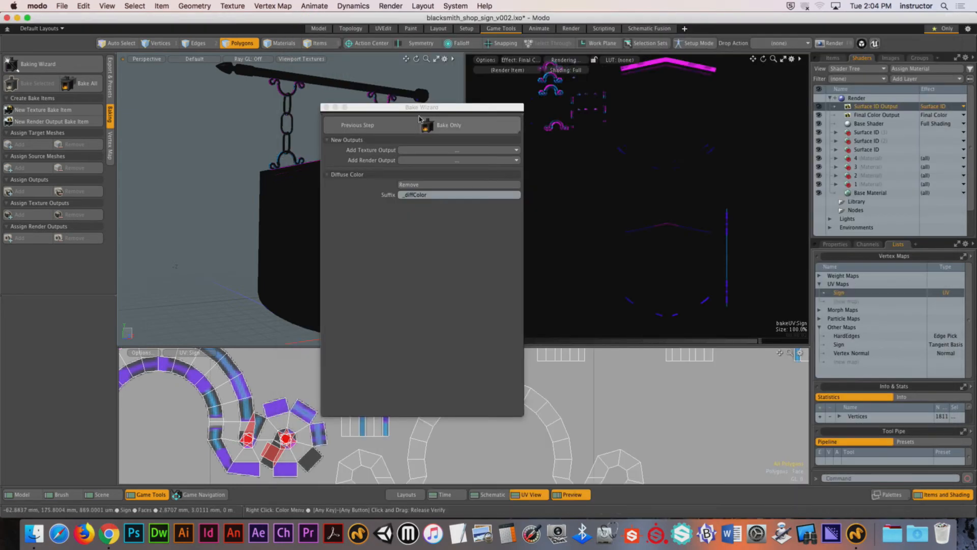
Uncover the UV bake preview and switch its displayed effect to the Surface ID Output.
left_click_drag(416, 108, 344, 87)
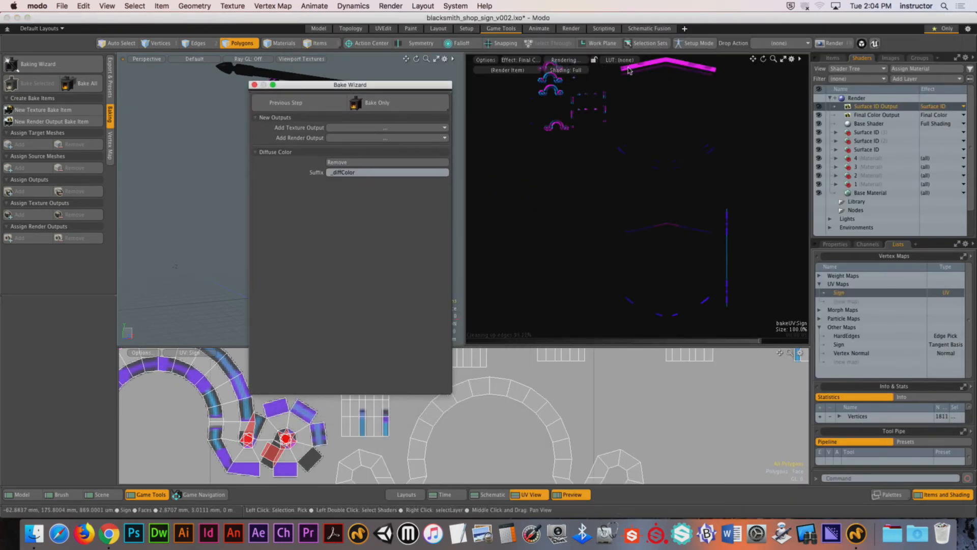
left_click(520, 59)
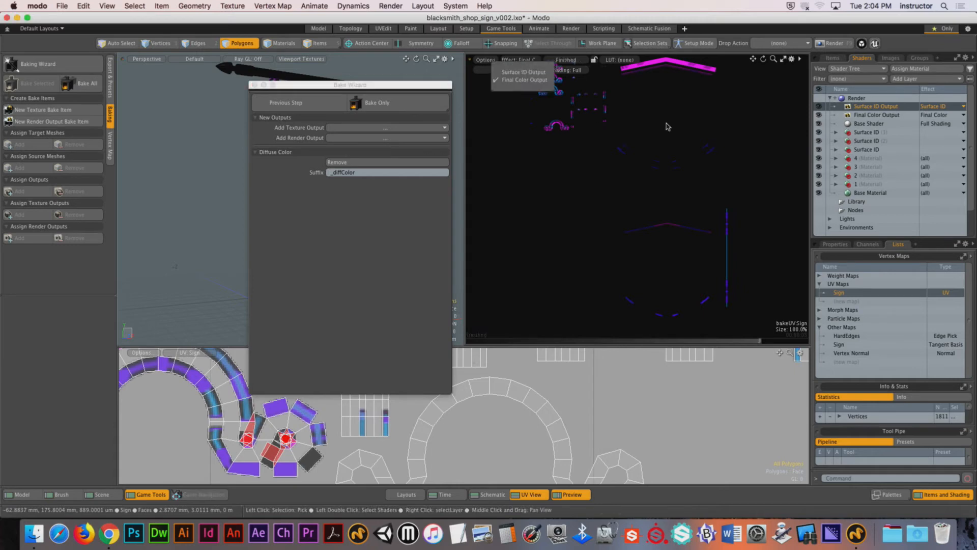
left_click(535, 75)
left_click(510, 59)
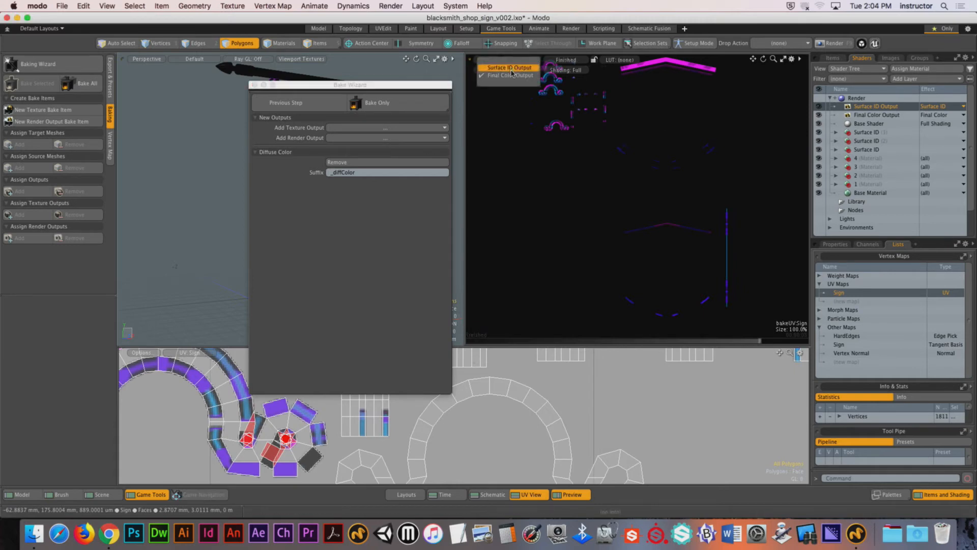
left_click(514, 66)
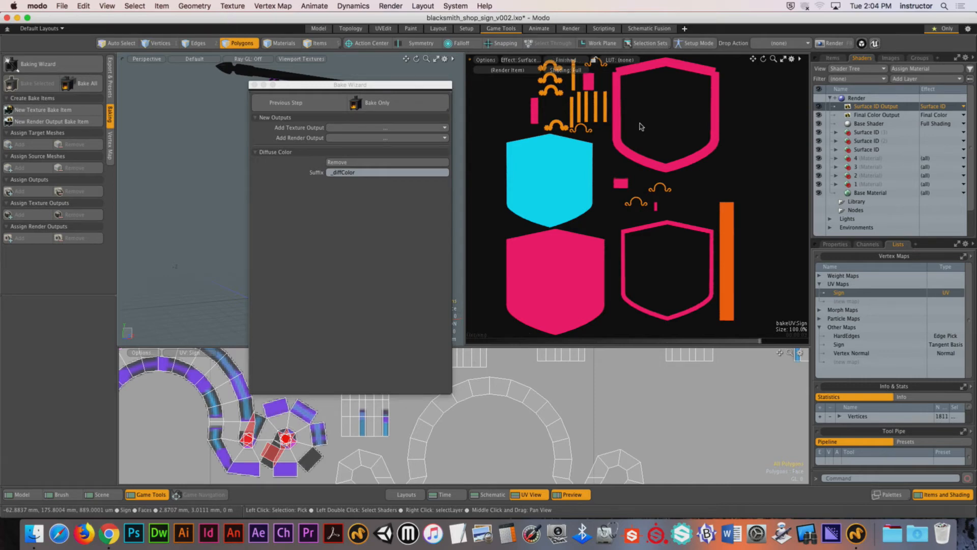
Delete the three Surface ID material groups from the shader tree and turn off the Final Color Output's visibility.
left_click(873, 149)
key("Delete")
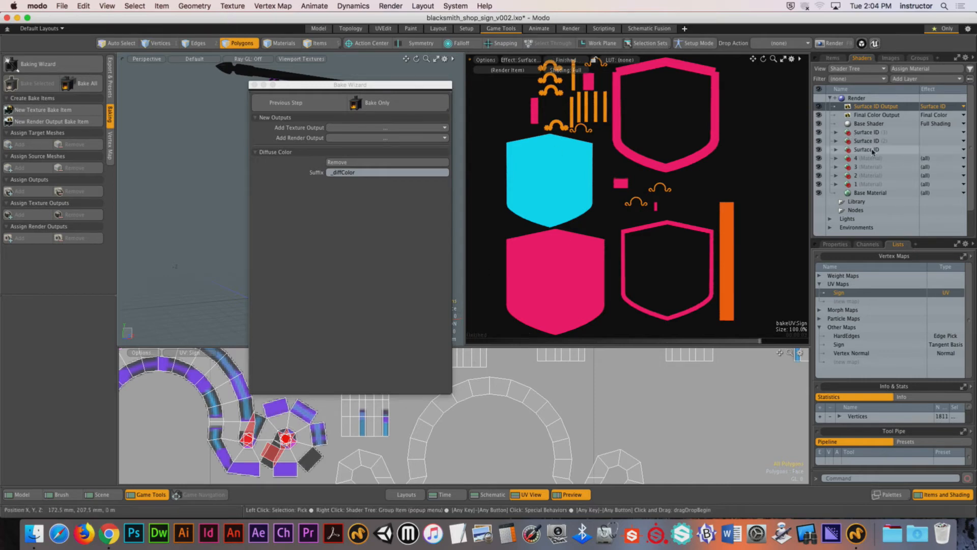
key("Delete")
key("Delete")
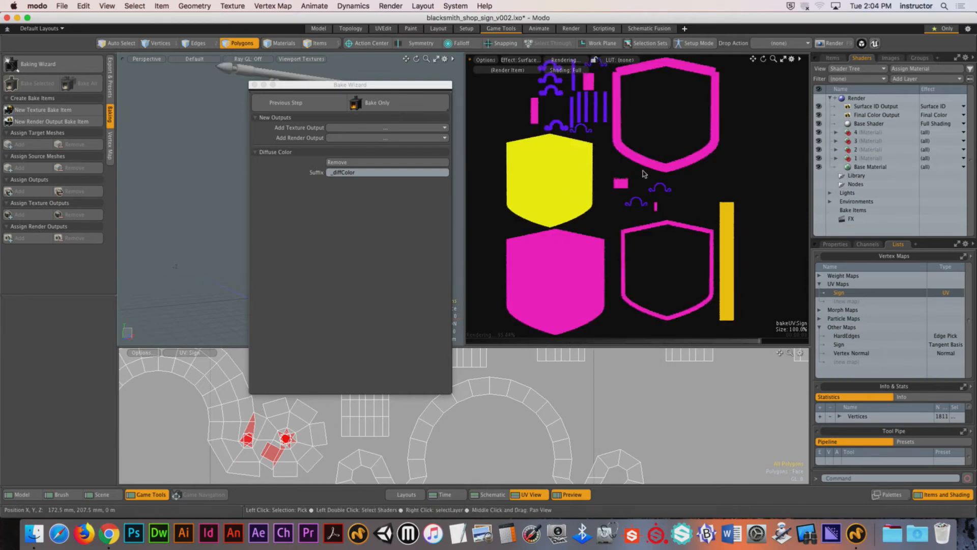
left_click(819, 115)
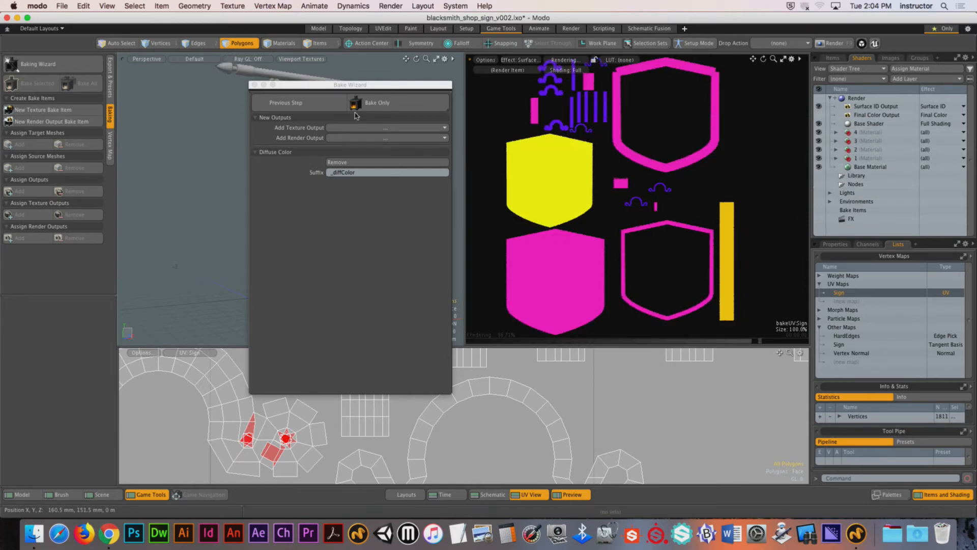
Return to the wizard's source and target meshes page and switch the Sign mesh from bake source to bake target.
left_click(290, 103)
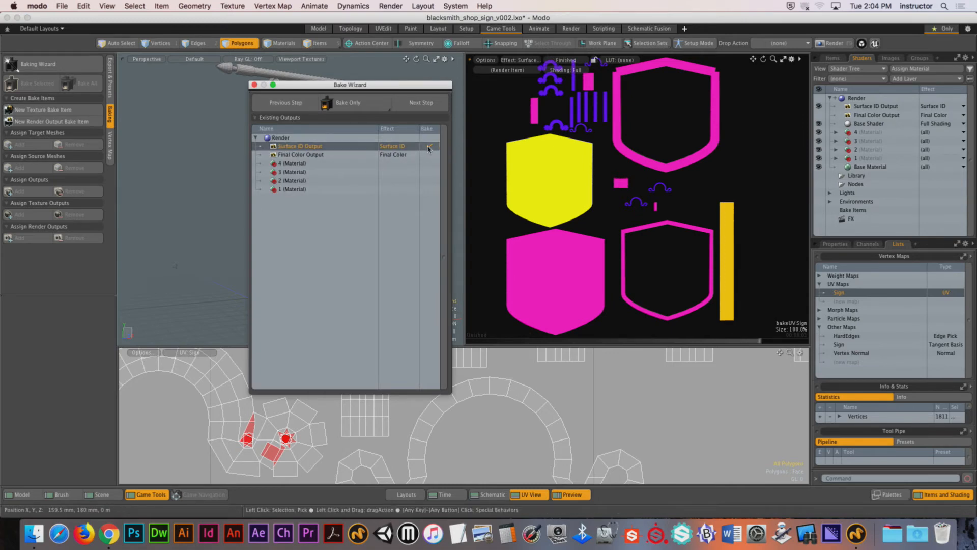
left_click(286, 102)
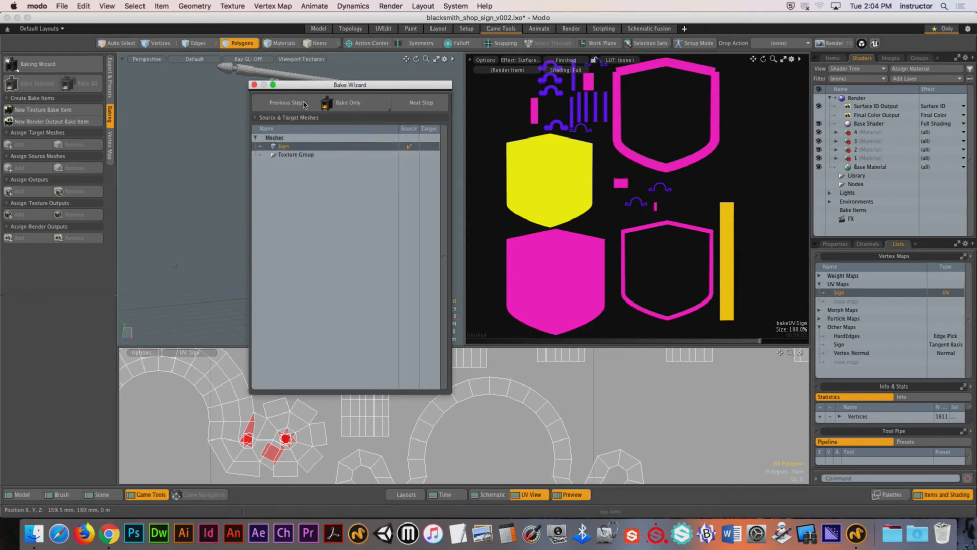
left_click(413, 147)
left_click(429, 146)
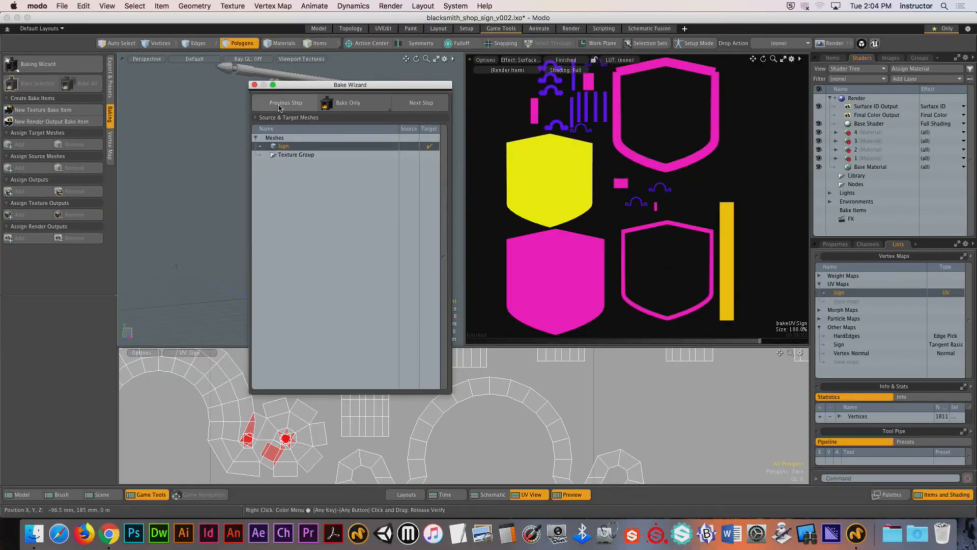
Review the wizard's bake settings, show the scene's item list, and proceed to the existing outputs page.
left_click(279, 105)
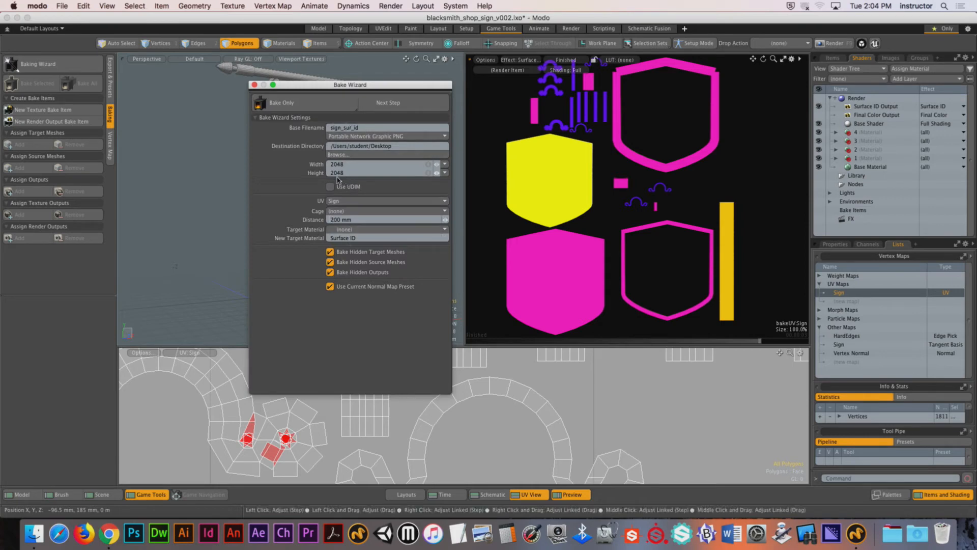
left_click(833, 57)
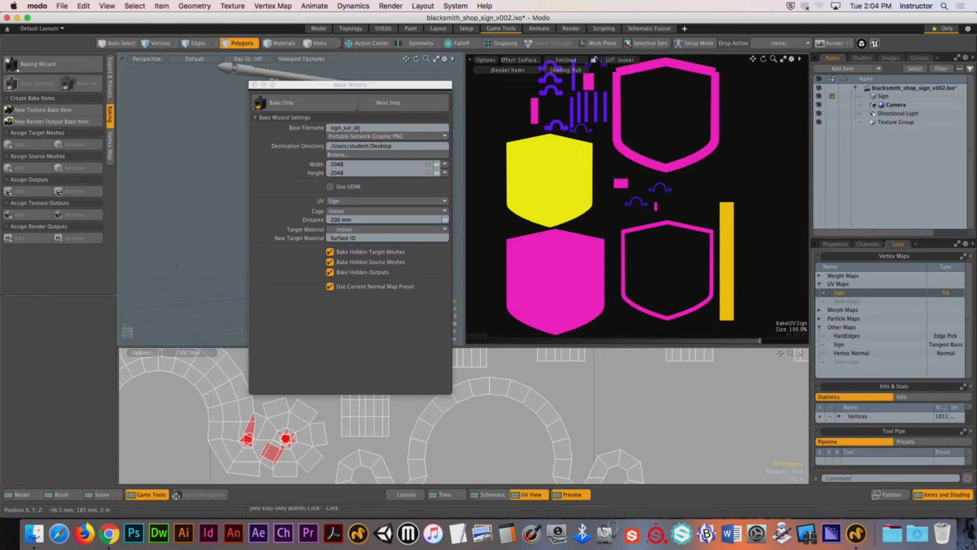
left_click(400, 103)
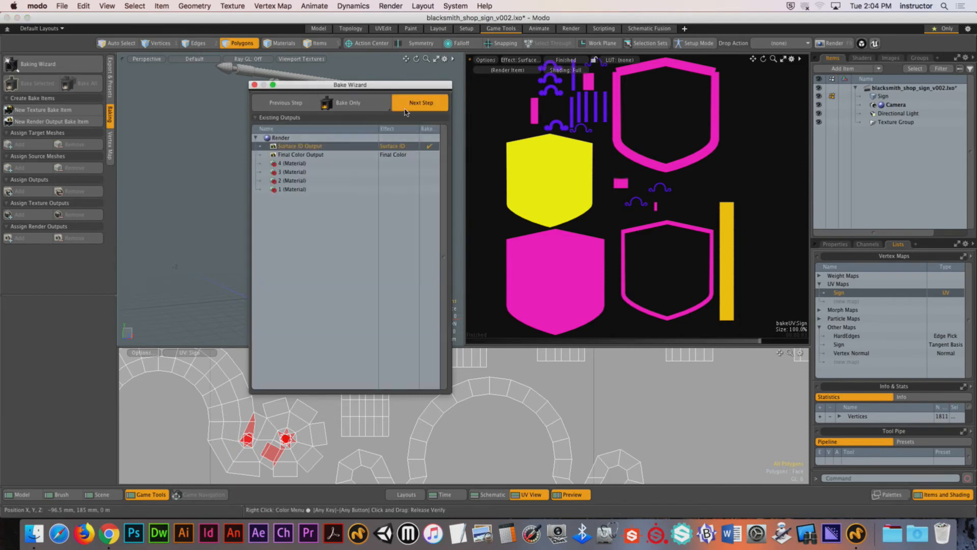
Remove the Diffuse Color texture output from the bake, bake the Surface ID output, and close the render window.
left_click(418, 103)
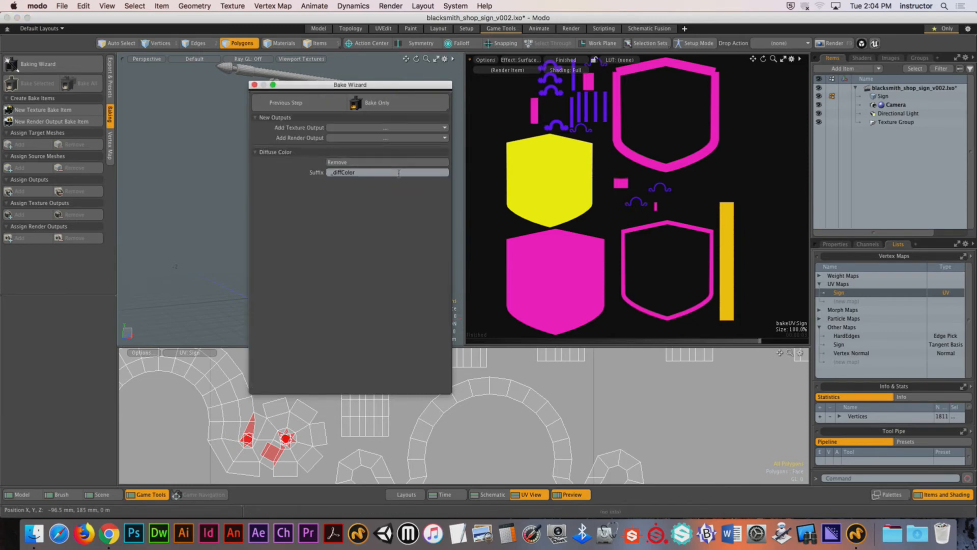
left_click(337, 162)
left_click(376, 103)
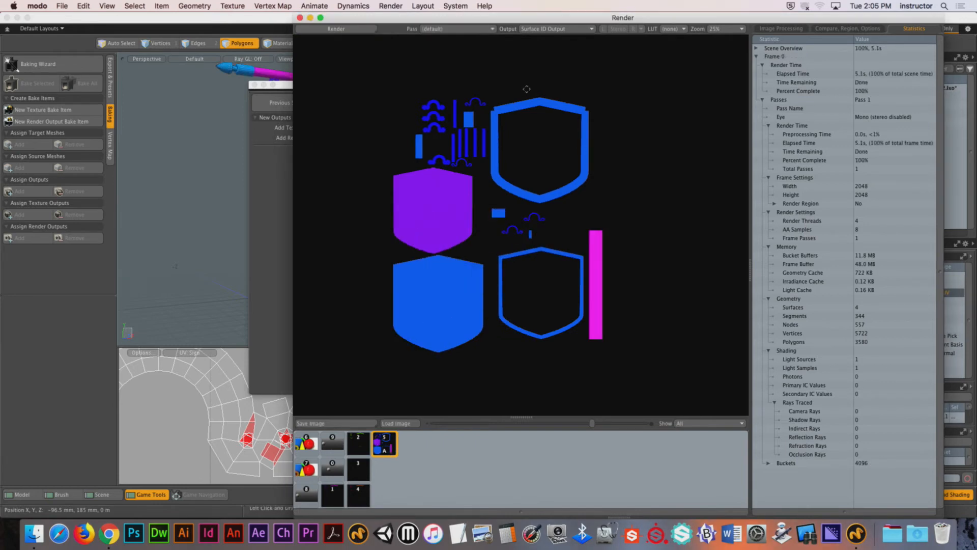
left_click_drag(479, 23, 494, 26)
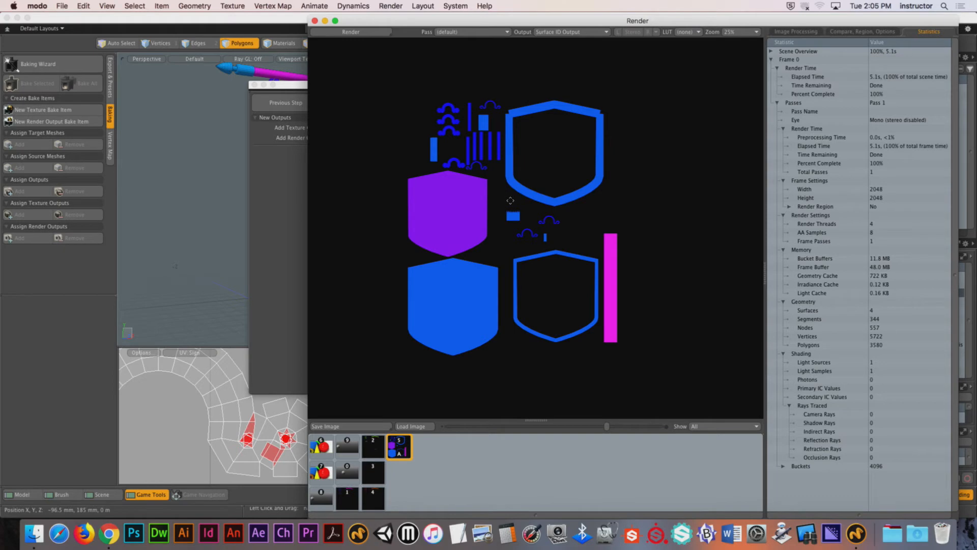
left_click(316, 22)
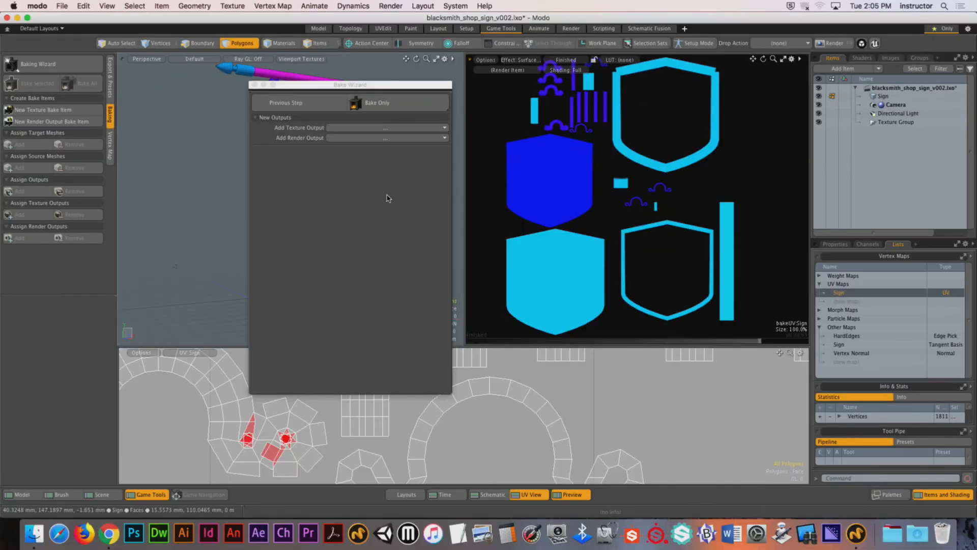
Expand the new Surface ID group in the shader tree and display its baked Surface ID Output image on the model.
left_click(862, 58)
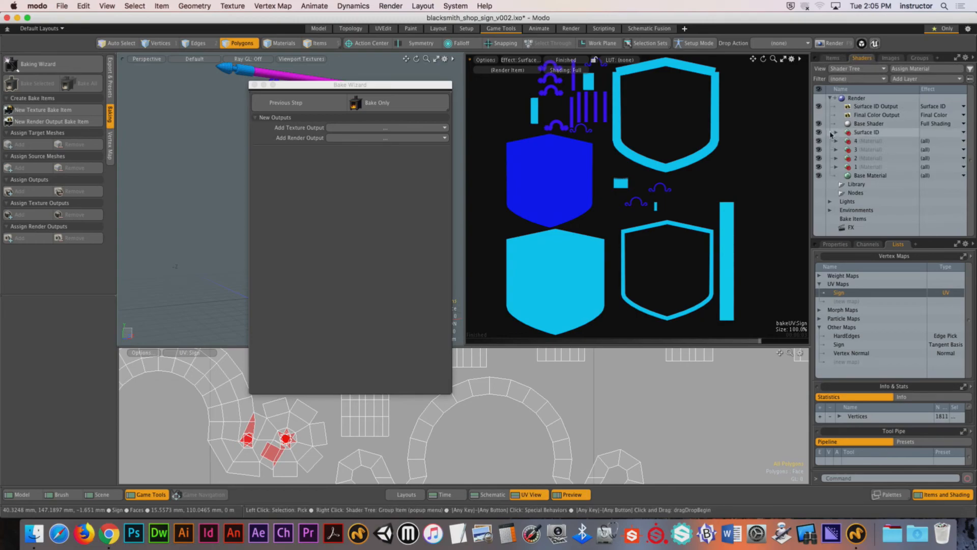
left_click(835, 133)
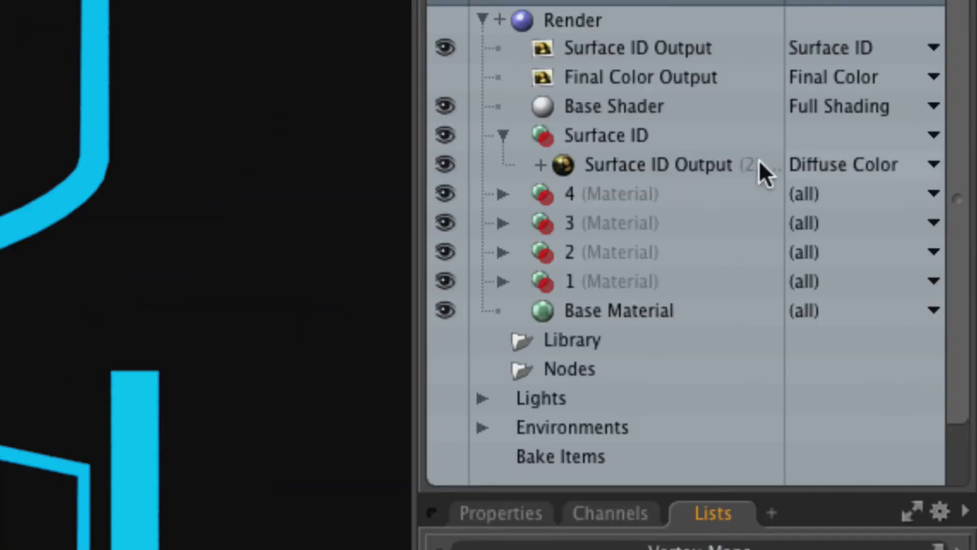
left_click(650, 165)
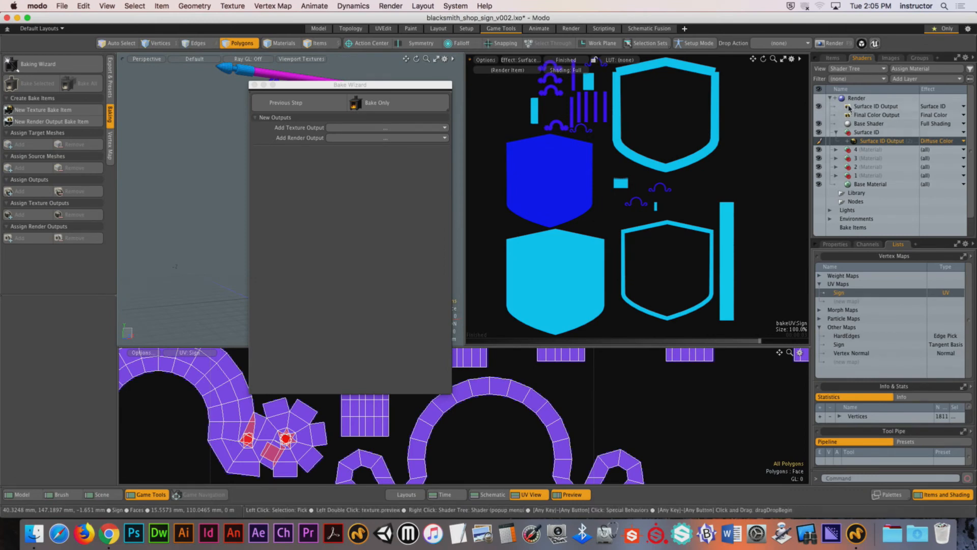
Return to the bake's source and target meshes and rebake with Sign as both source and target.
left_click(309, 104)
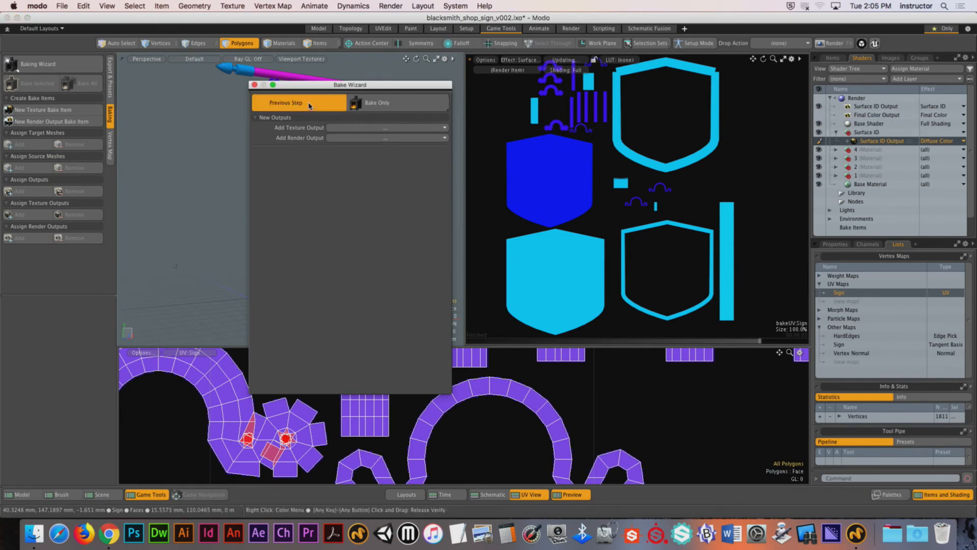
left_click(309, 106)
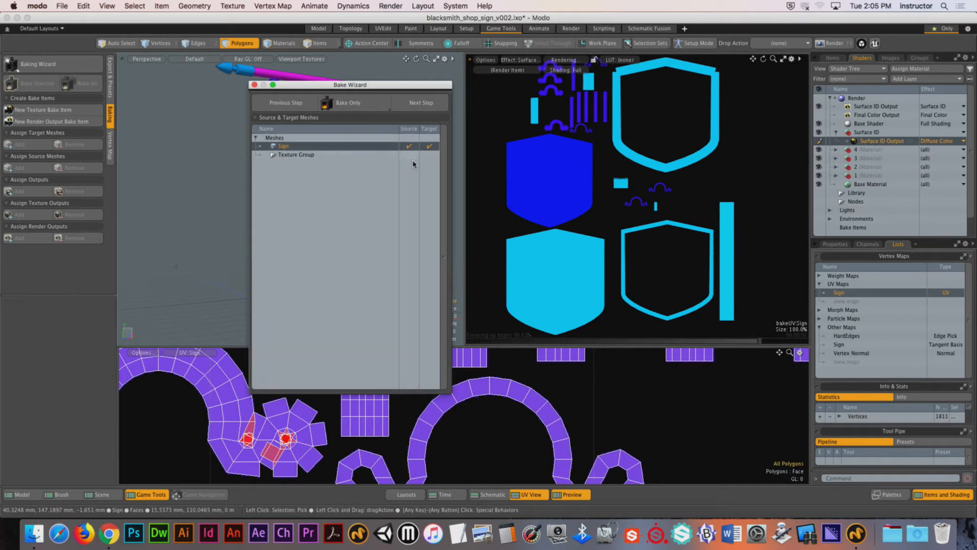
left_click(350, 104)
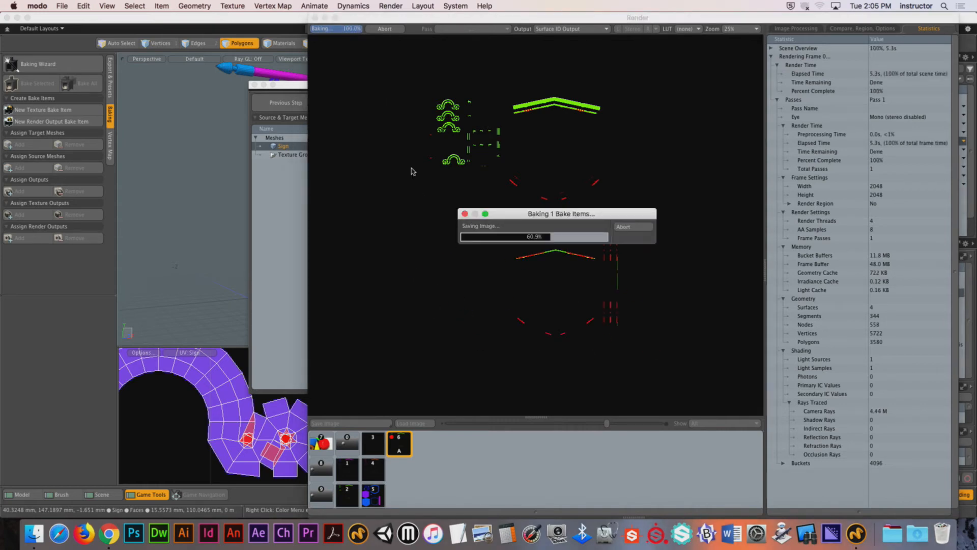
left_click(315, 18)
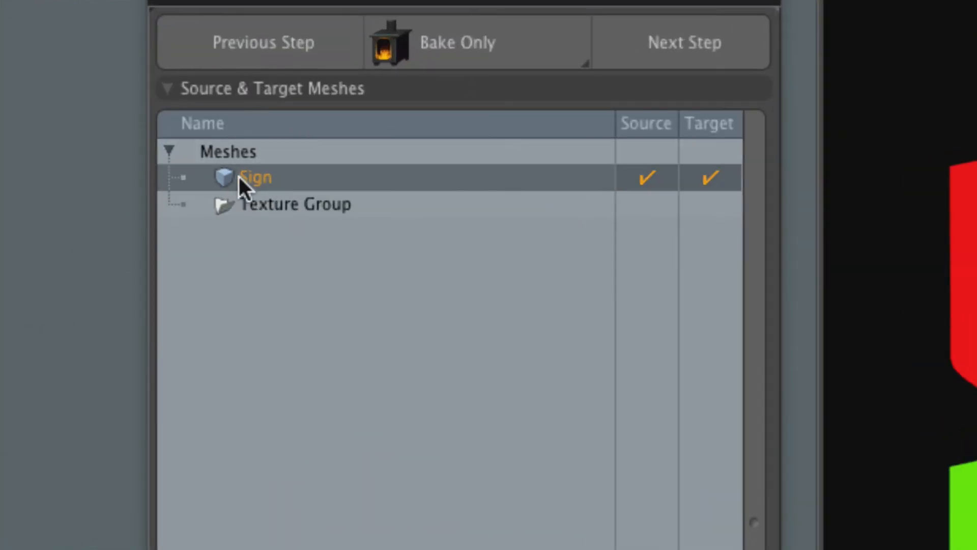
Exclude the Sign mesh as a bake source, rebake Surface ID with Sign as target only, and close the render and wizard windows.
left_click(468, 156)
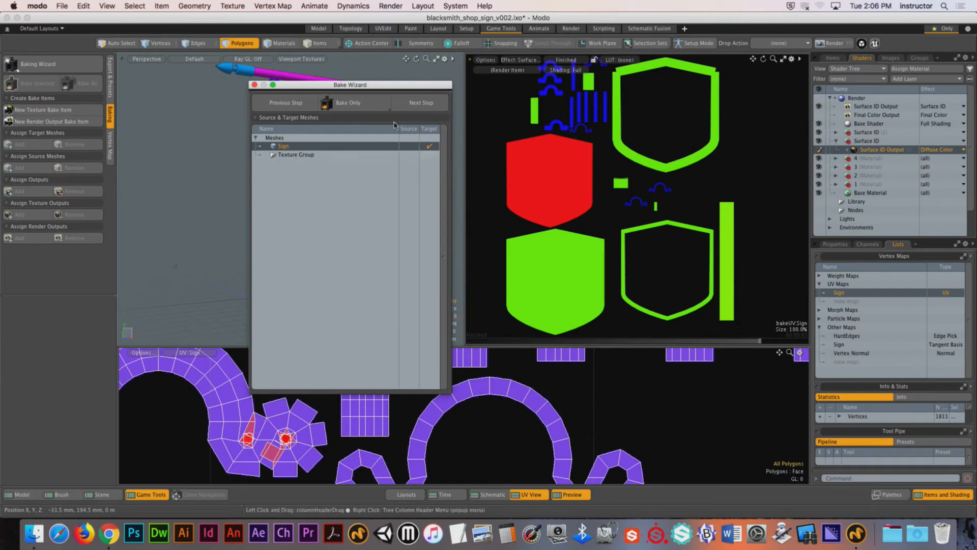
left_click(348, 102)
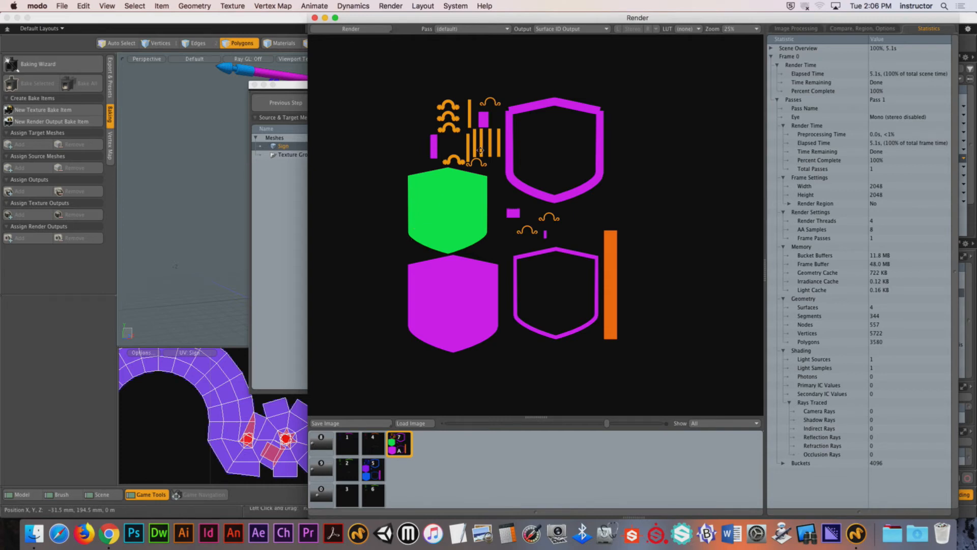
scroll(480, 151, "up", 3)
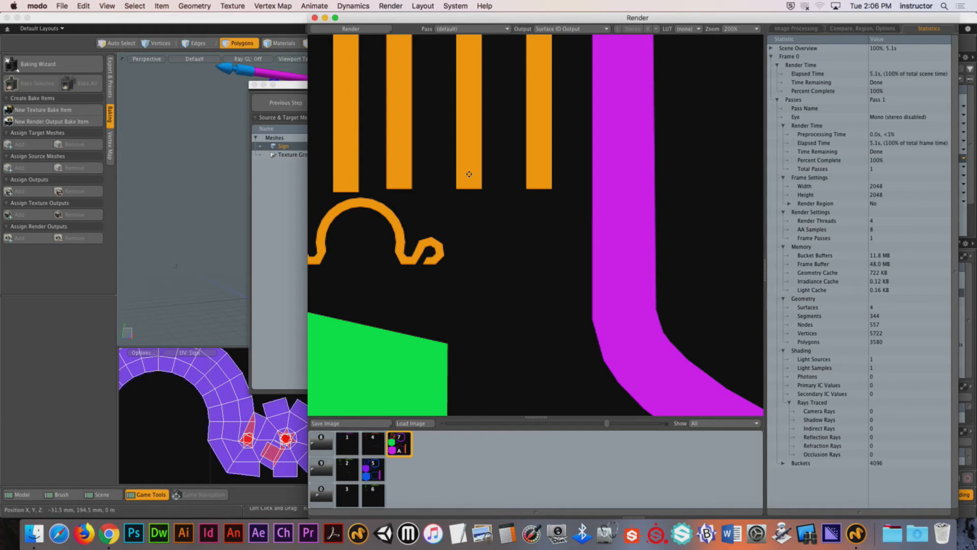
scroll(469, 174, "down", 3)
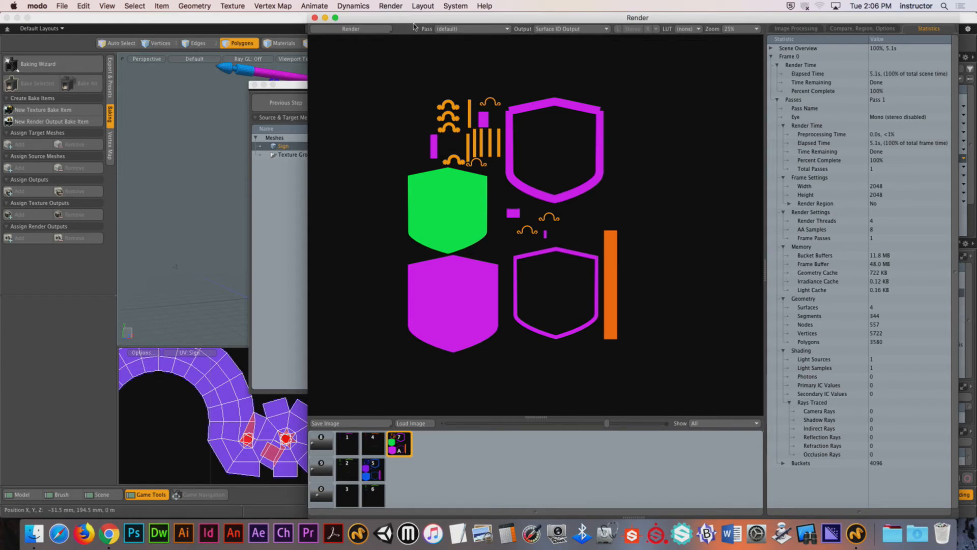
left_click_drag(409, 19, 344, 20)
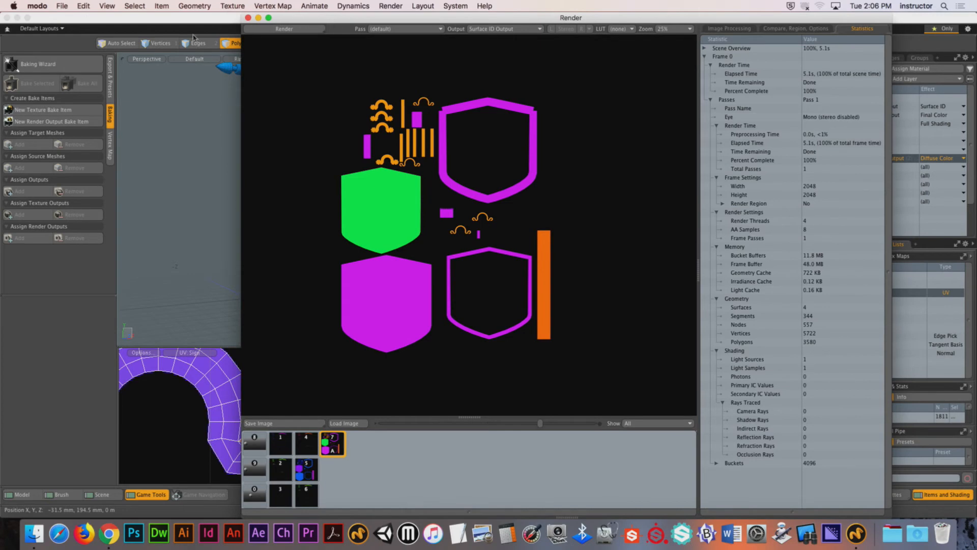
left_click(250, 18)
left_click(256, 84)
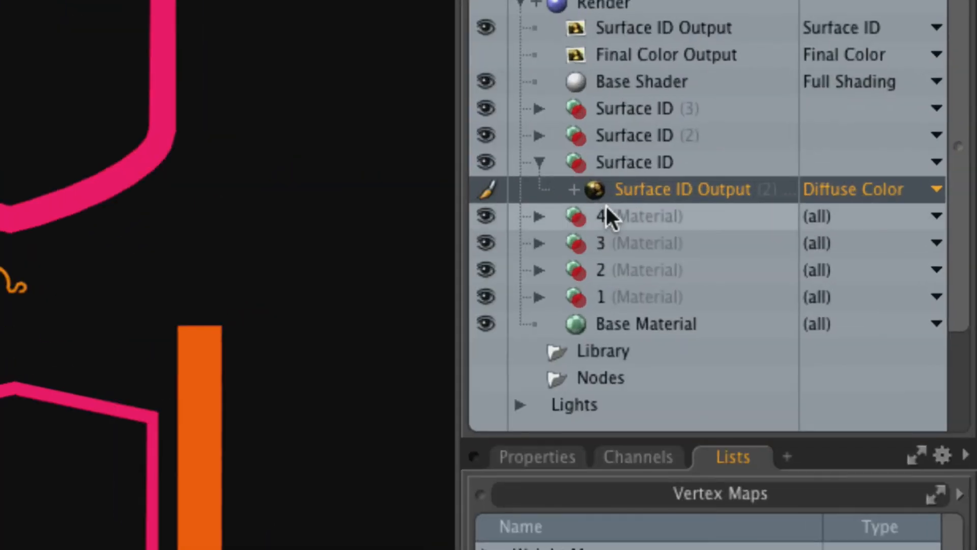
Delete the original Surface ID group and Surface ID (2) from the shader tree.
left_click(765, 152)
left_click(672, 162)
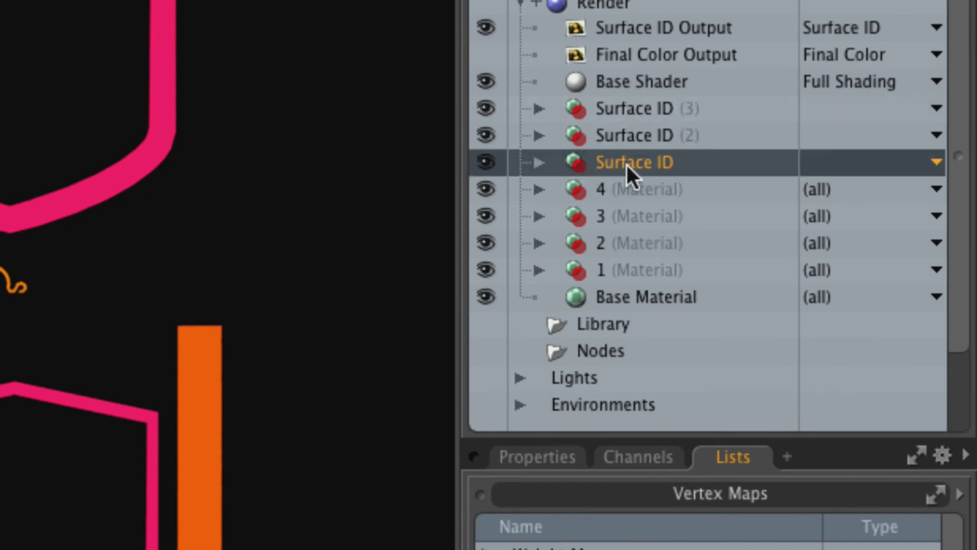
left_click(540, 162)
left_click(603, 189)
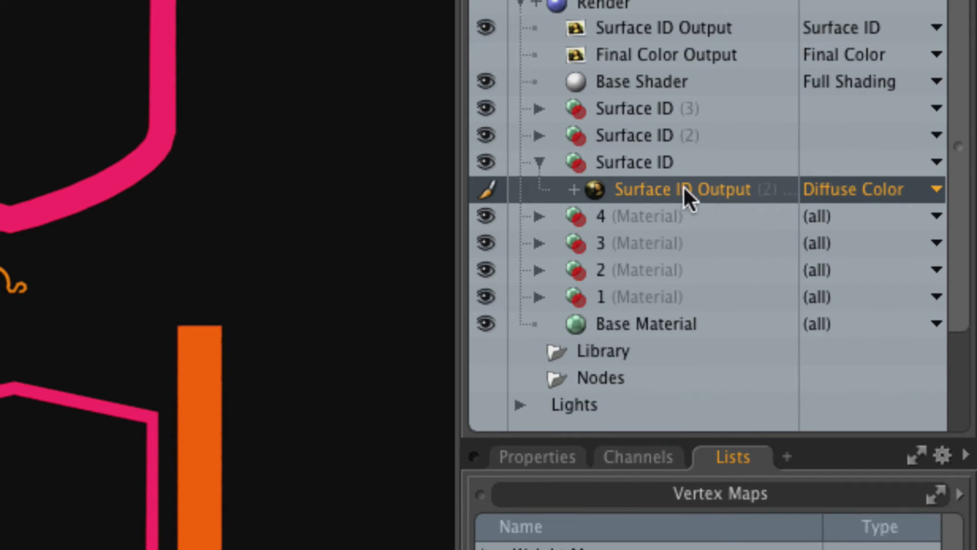
left_click(643, 162)
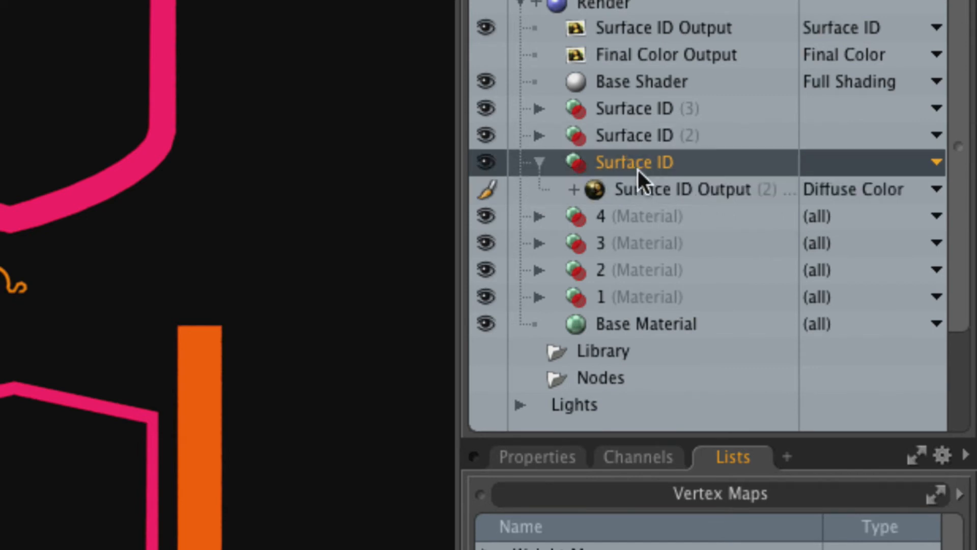
key("Delete")
left_click(629, 134)
key("Delete")
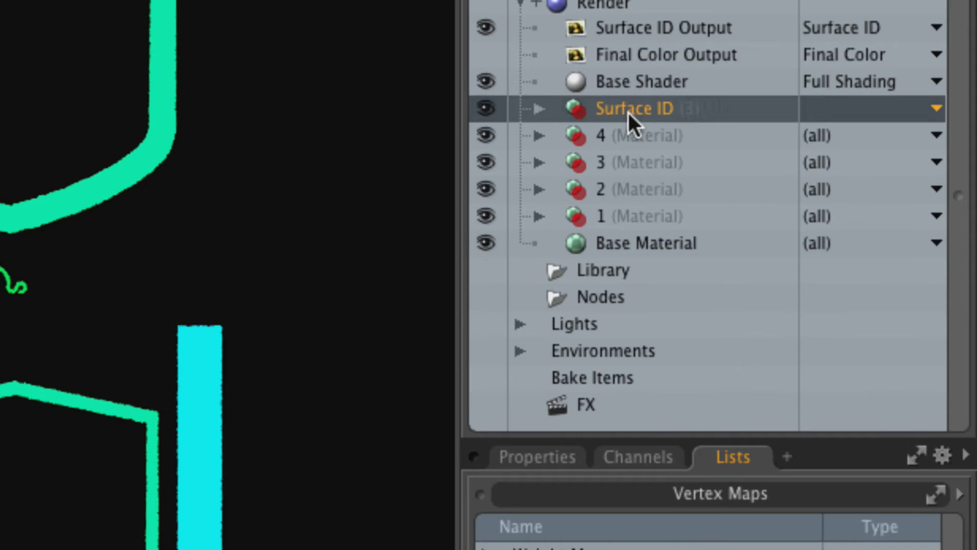
View the baked Surface ID Output image of the remaining Surface ID group in the image viewer and close it.
left_click(539, 108)
left_click(661, 135)
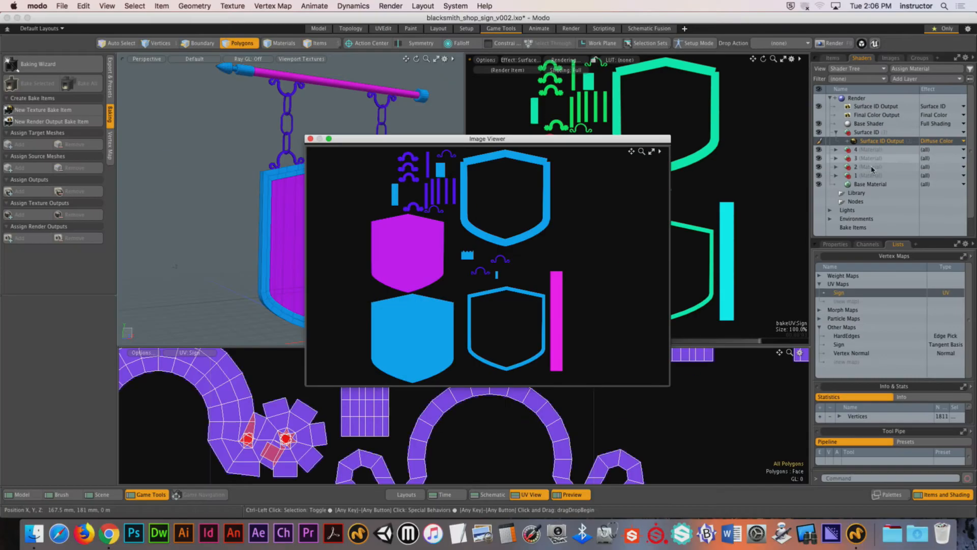
left_click_drag(490, 143, 540, 117)
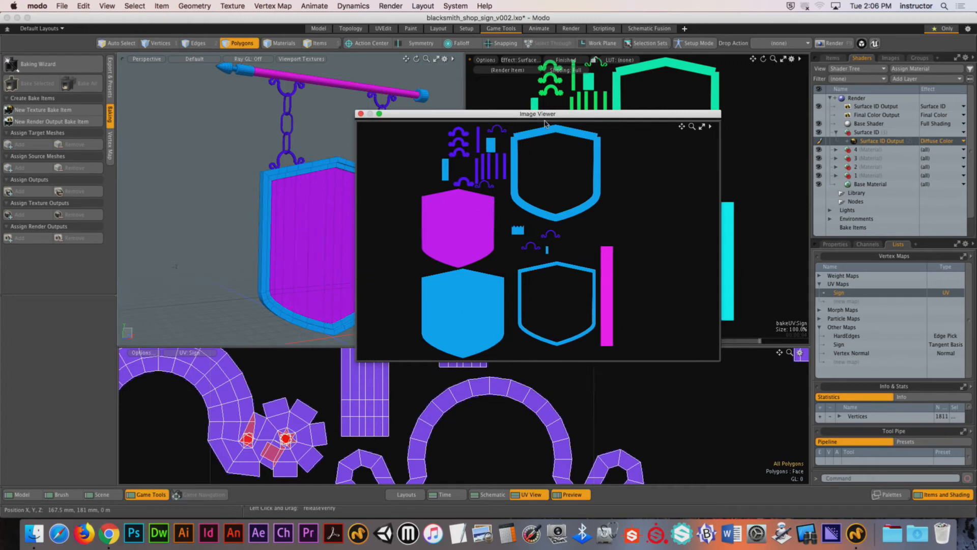
left_click(362, 113)
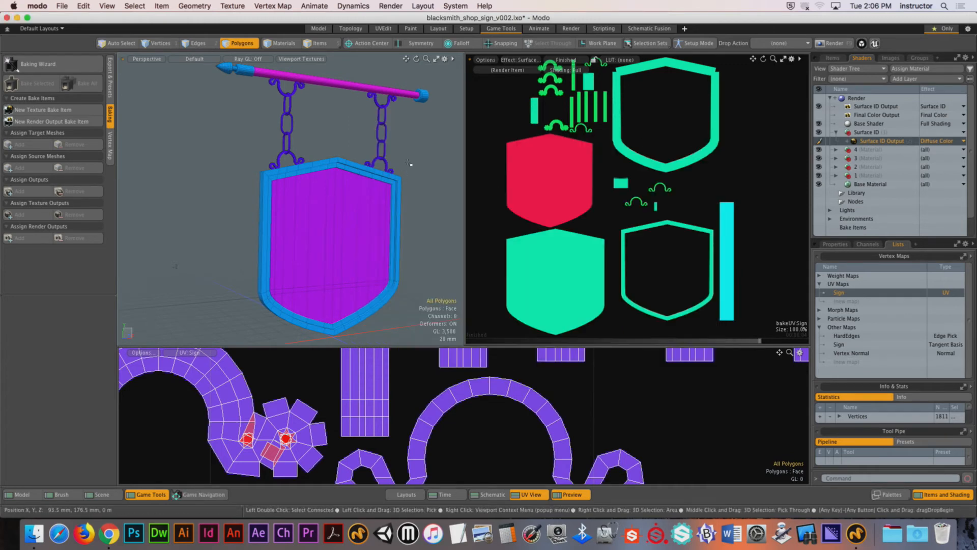
Examine the baked color seams on the chain link's edges and the matching thin UV islands in the render preview.
mouse_move(412, 176)
left_mouse_down("alt")
mouse_move(347, 210)
mouse_move(273, 112)
mouse_move(249, 133)
mouse_move(305, 170)
mouse_move(229, 199)
mouse_move(364, 206)
mouse_move(398, 227)
mouse_move(331, 248)
mouse_move(417, 209)
mouse_move(217, 253)
mouse_move(306, 263)
mouse_move(303, 139)
mouse_move(154, 219)
mouse_move(239, 246)
mouse_move(268, 176)
mouse_move(338, 157)
mouse_move(357, 200)
mouse_move(277, 160)
mouse_move(325, 224)
mouse_move(352, 203)
mouse_move(441, 190)
mouse_move(351, 194)
mouse_move(345, 234)
mouse_move(340, 212)
mouse_move(407, 204)
mouse_move(423, 190)
mouse_move(413, 193)
left_mouse_up("alt")
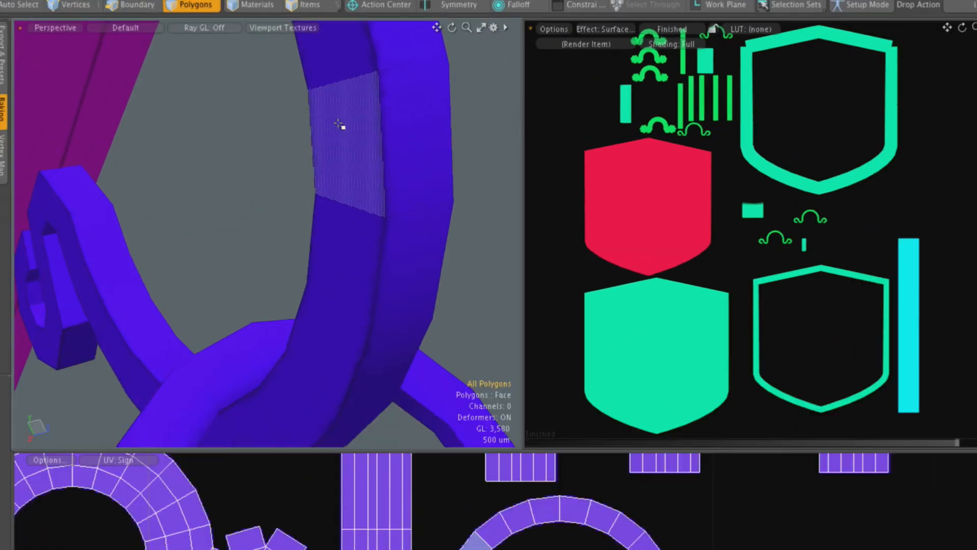
key("F9")
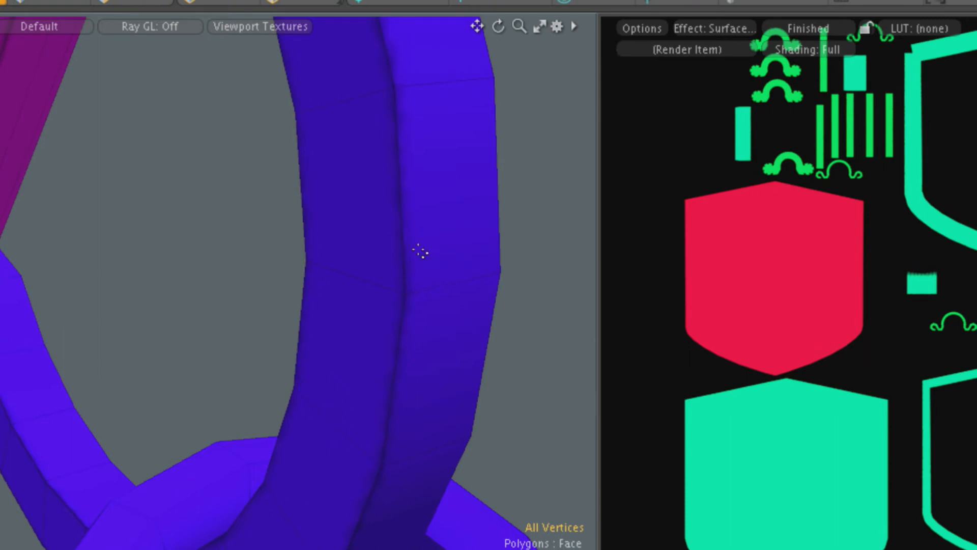
left_click_drag(929, 349, 790, 301)
left_click_drag(831, 195, 878, 195, "ctrl+alt")
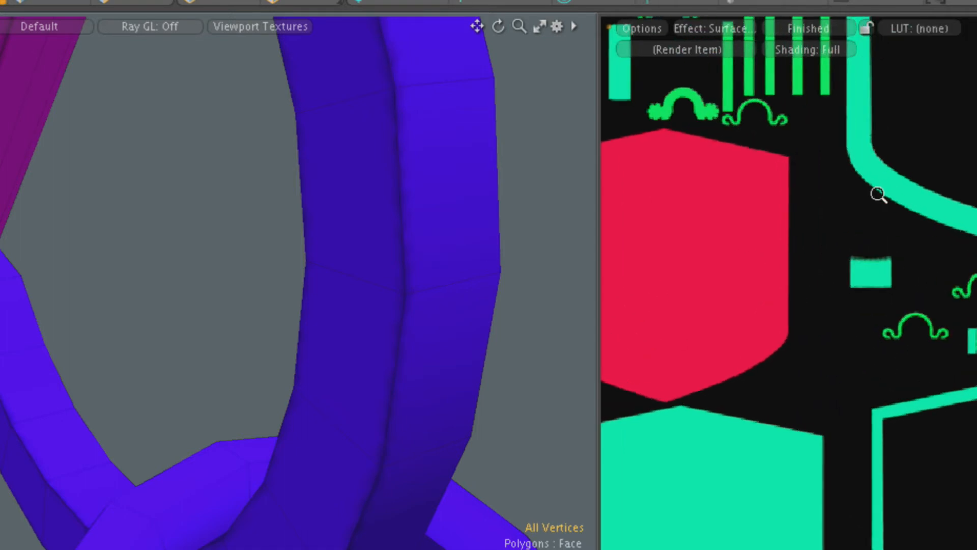
left_click_drag(733, 66, 859, 251, "alt+shift")
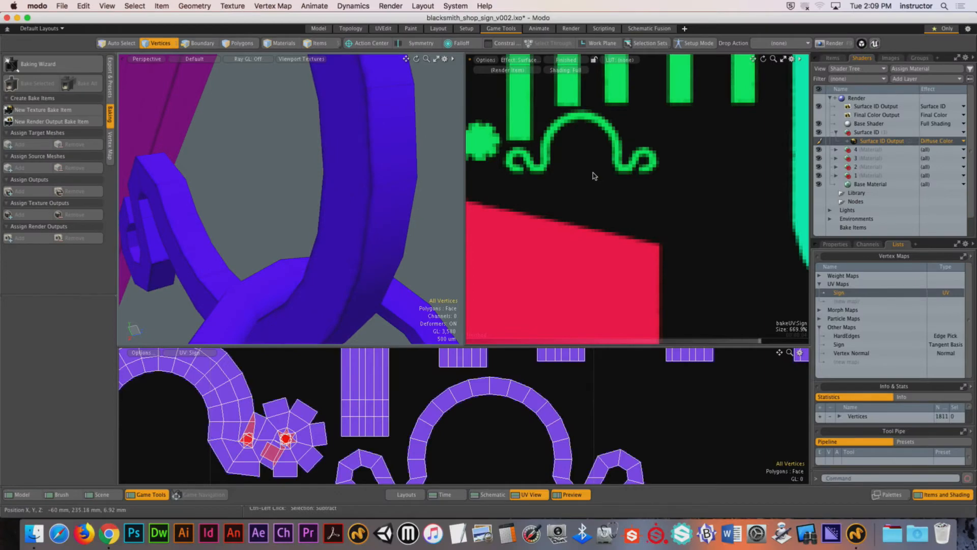
Review the Baking Wizard's general settings and its source and target meshes, closing it without baking.
left_click(38, 64)
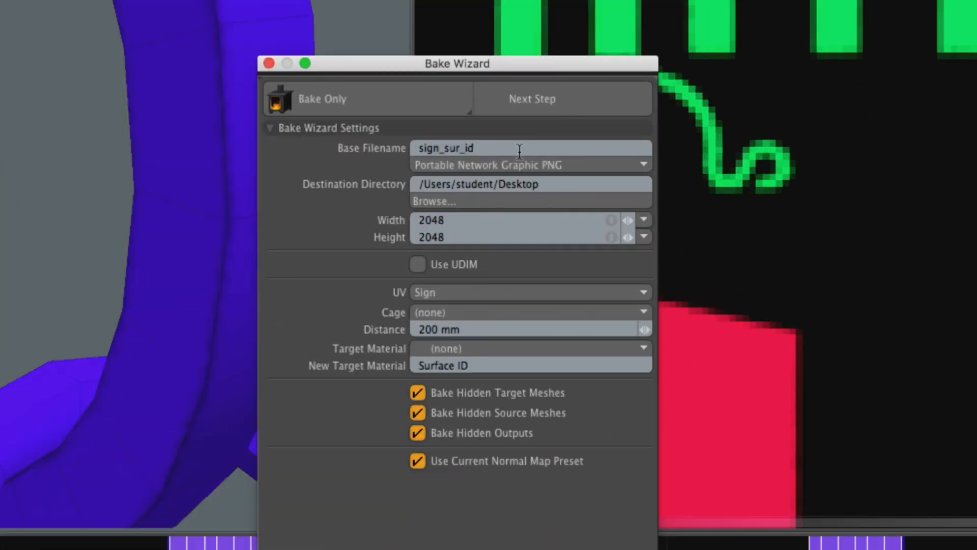
left_click(527, 128)
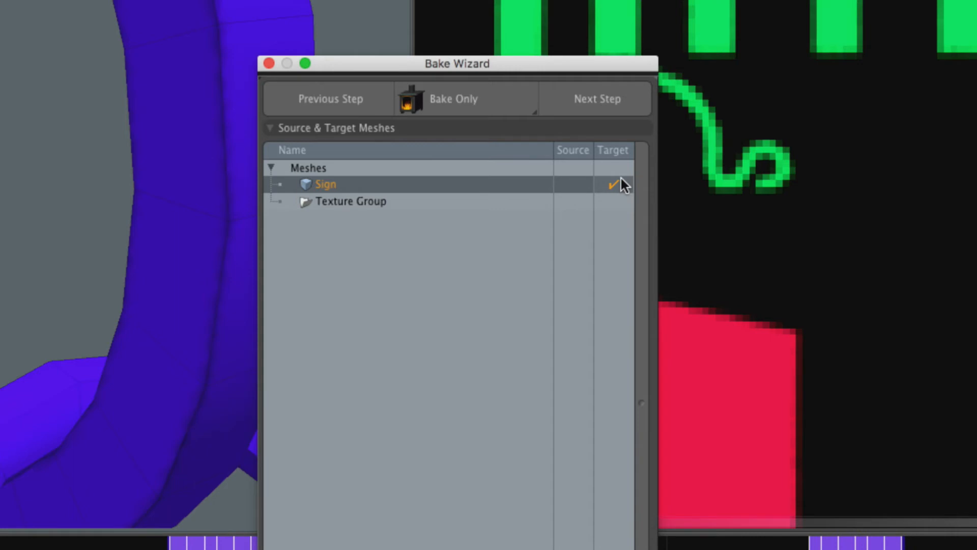
left_click(269, 64)
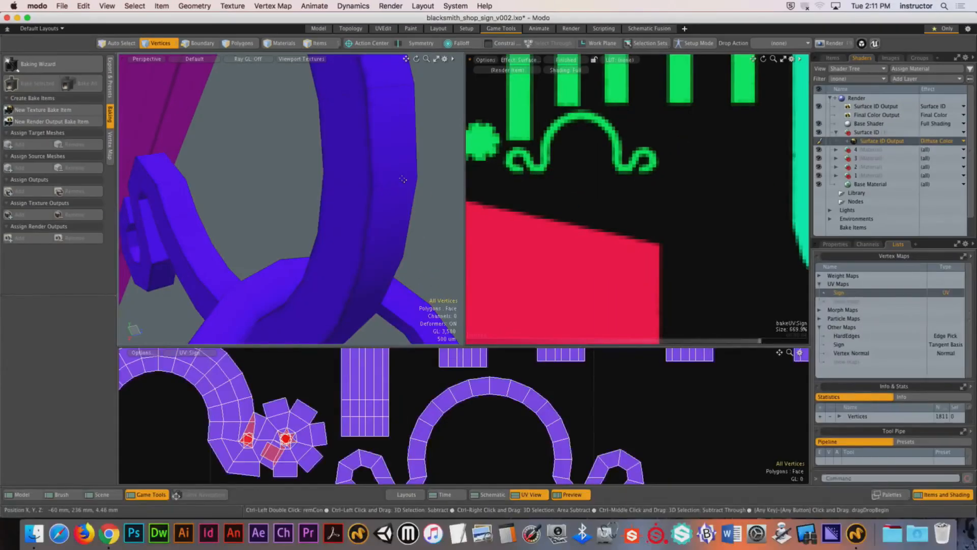
Set the Bake UV Border Size to 1 in the rendering preferences and close them.
left_click(62, 6)
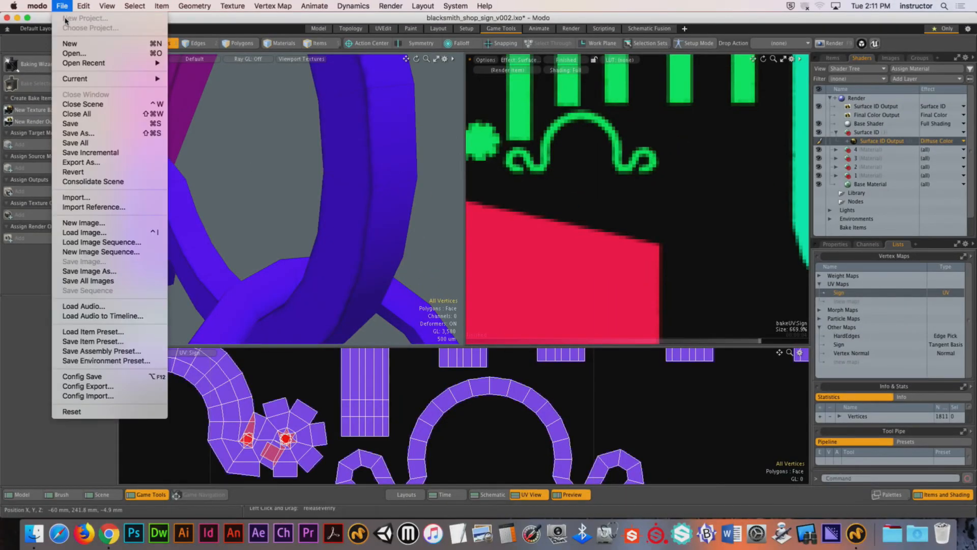
left_click(53, 34)
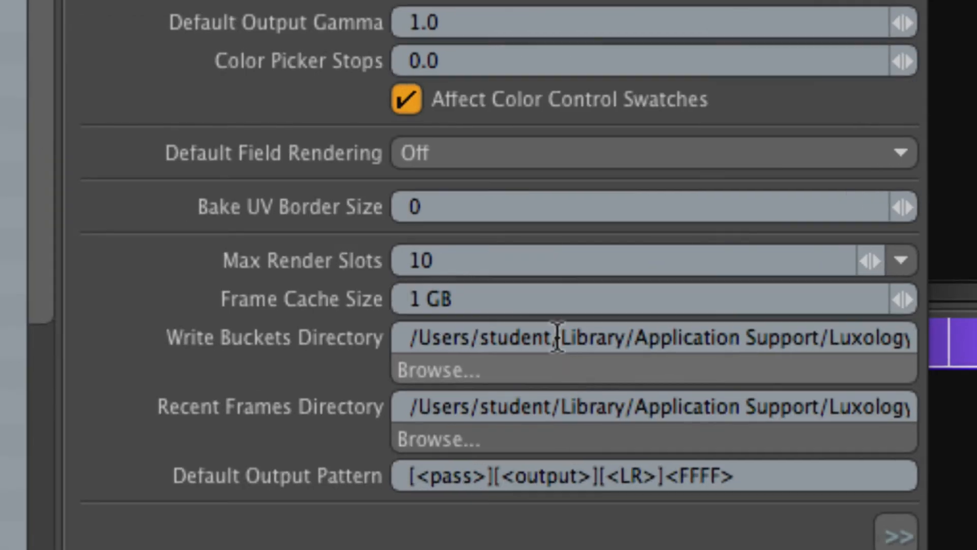
left_click(448, 211)
type("1")
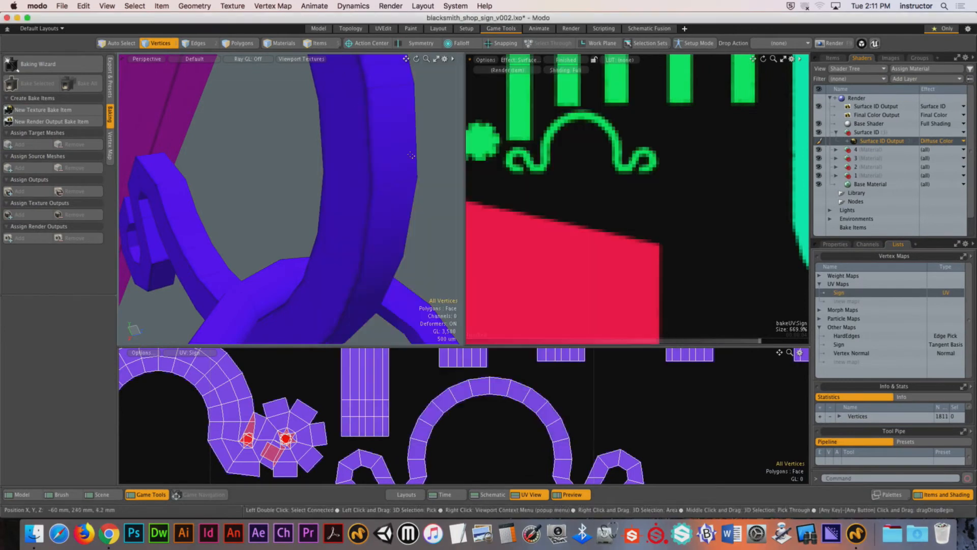
left_click(345, 72)
Advance through the Baking Wizard's mesh and output pages, bake the Sign mesh, and close the render window.
left_click(60, 59)
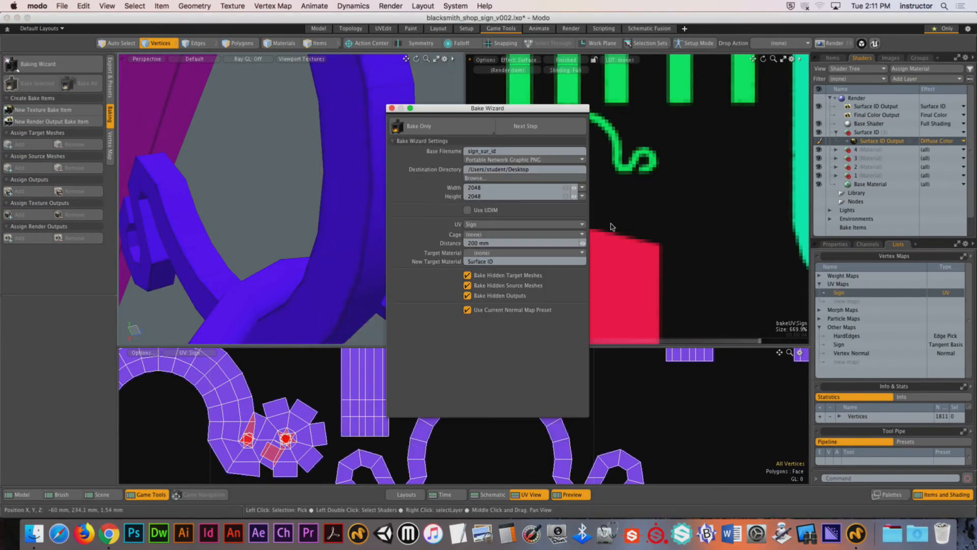
left_click(528, 131)
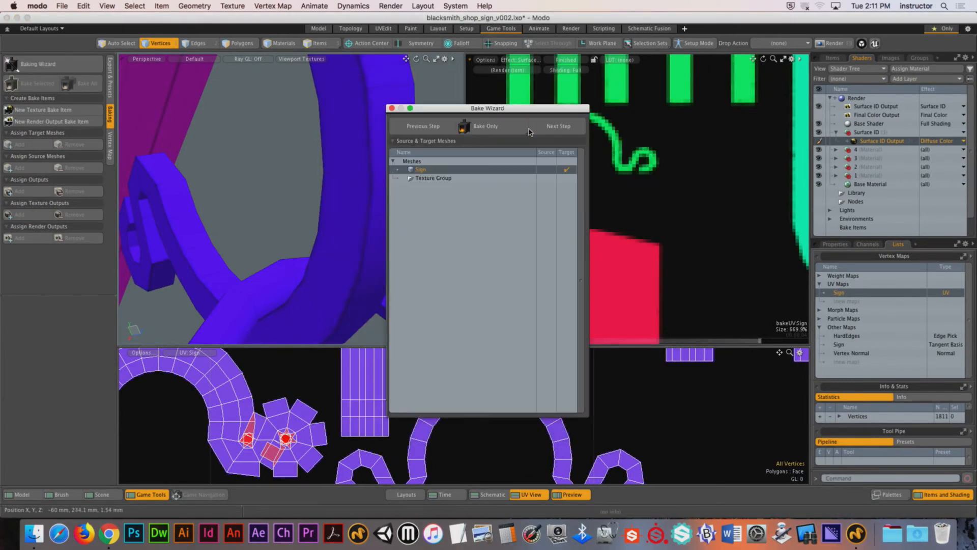
left_click(530, 127)
left_click(530, 128)
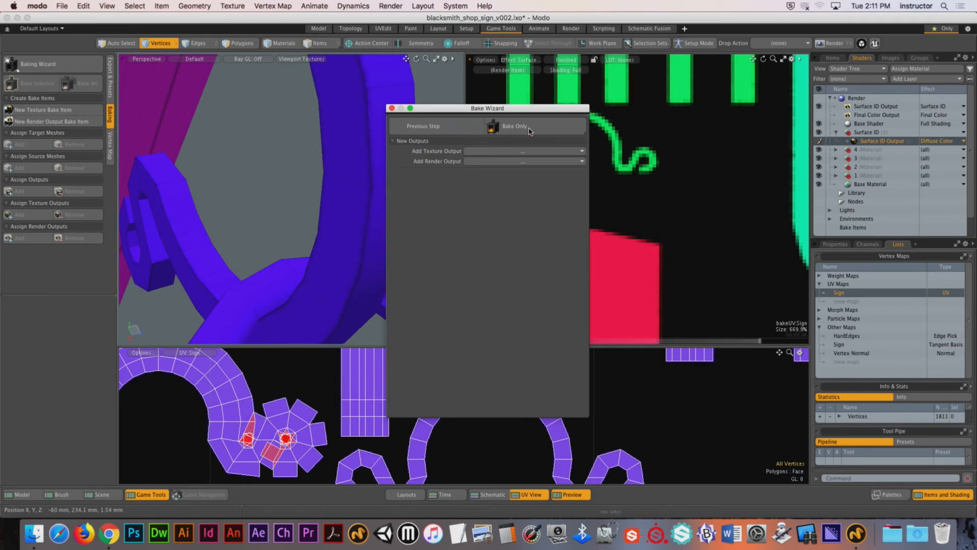
left_click(529, 128)
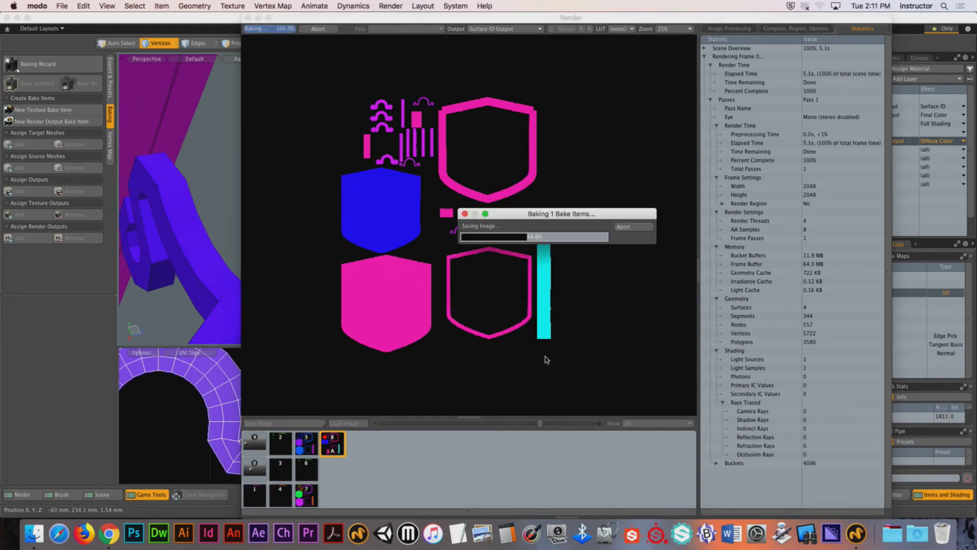
left_click(248, 17)
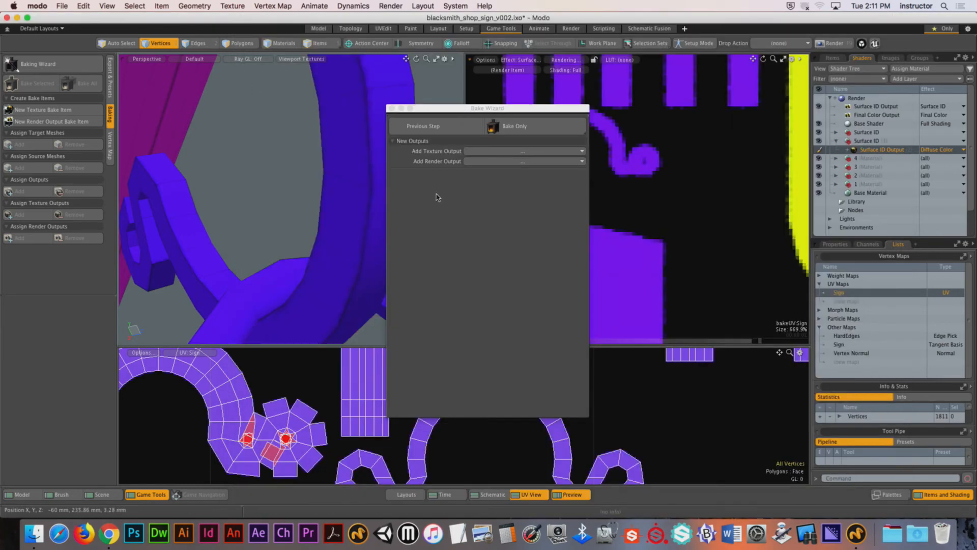
Compare the baked Surface ID Output images of both Surface ID groups in the image viewer and close it.
left_click(836, 140)
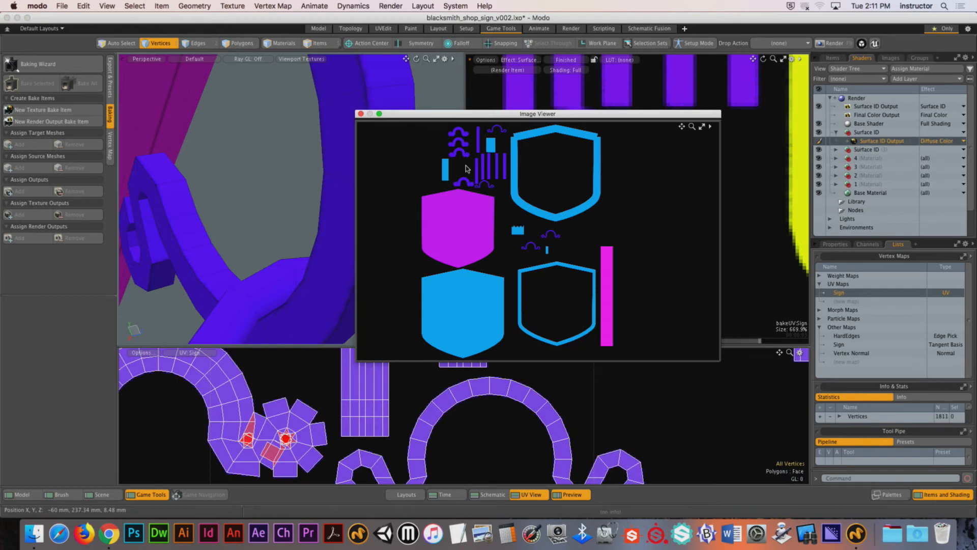
left_click(361, 113)
left_click(836, 149)
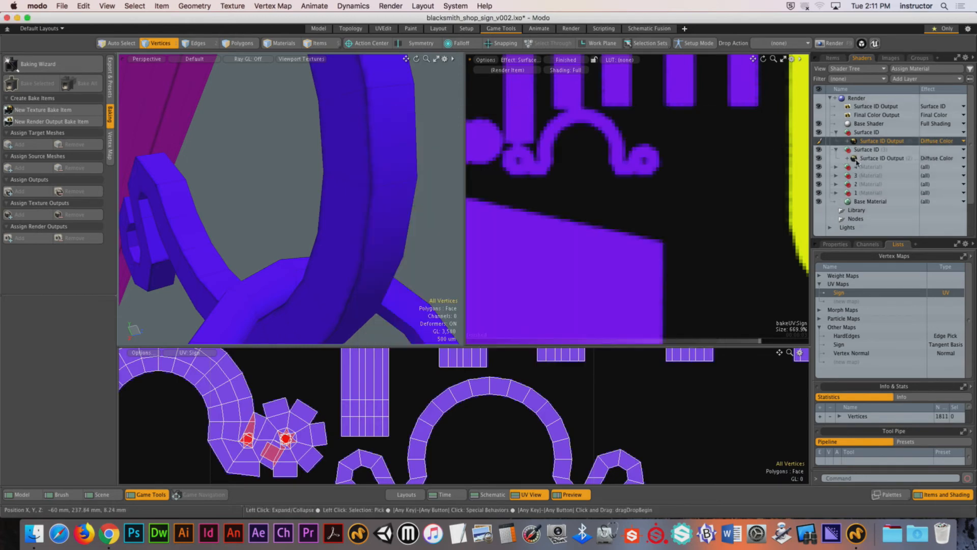
double_click(860, 159)
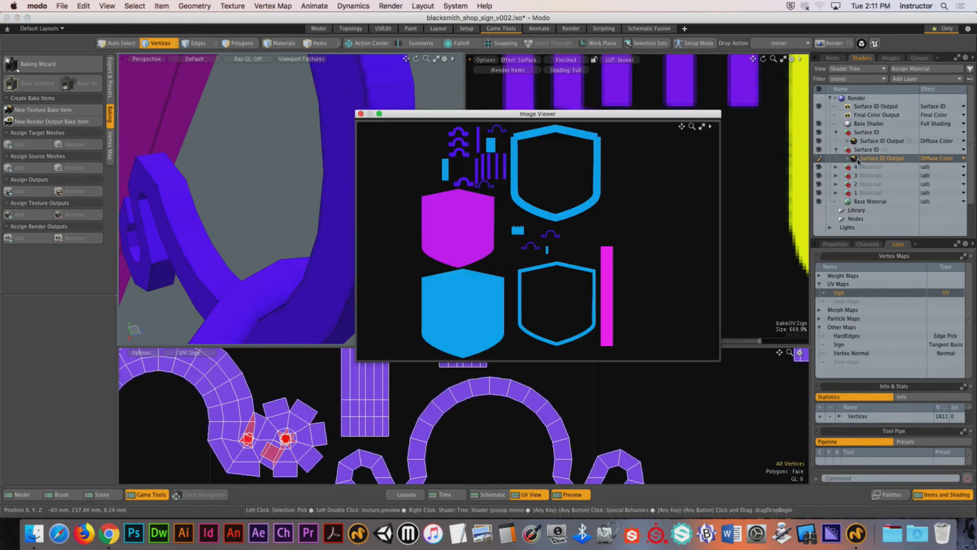
left_click(851, 142)
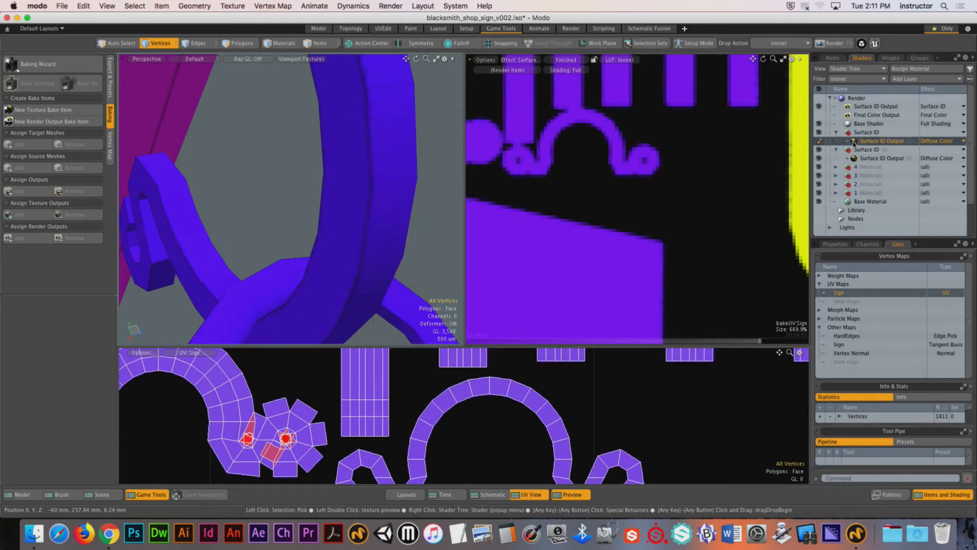
double_click(855, 142)
left_click(361, 114)
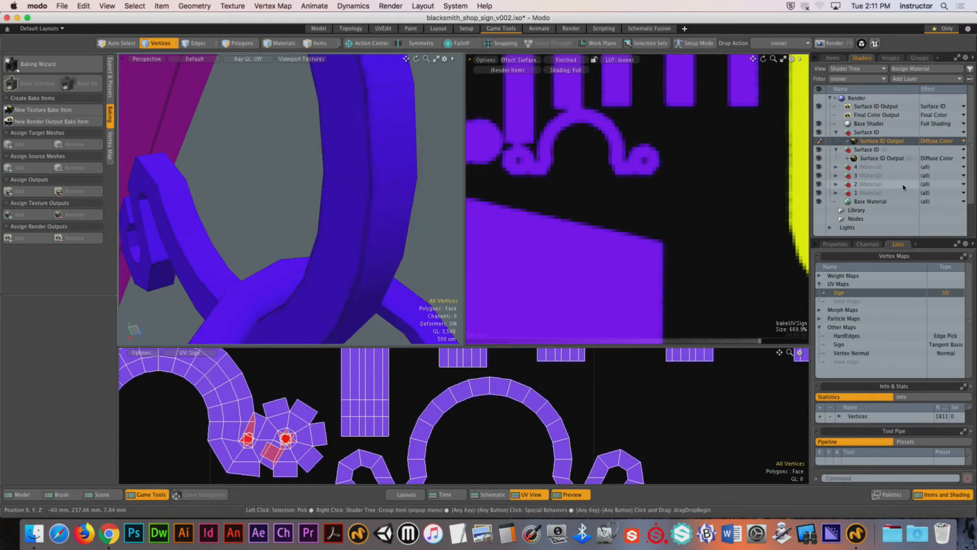
Delete both Surface ID groups from the shader tree.
left_click(865, 133)
key("Delete")
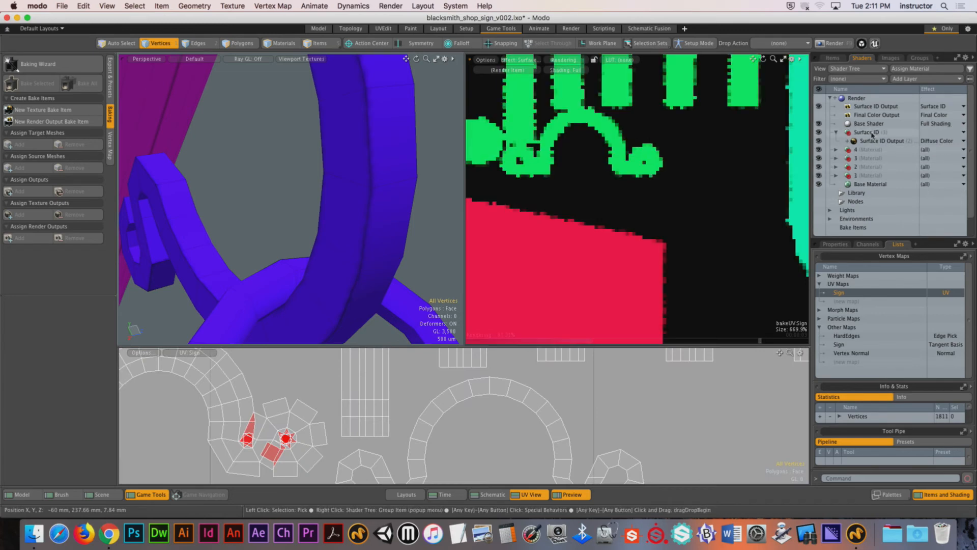
left_click(866, 134)
key("Delete")
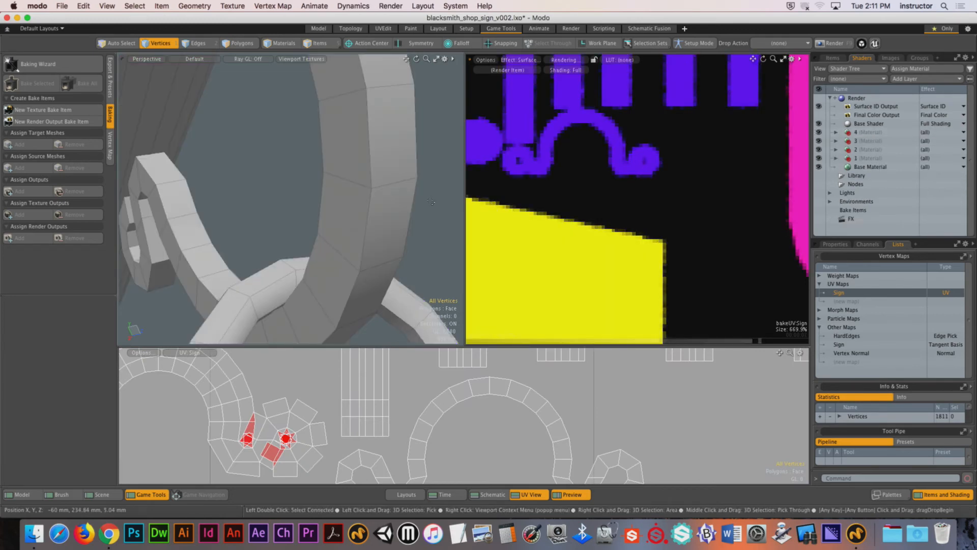
Bake the sign again directly with the Baking Wizard's existing sign_sur_id settings, closing the render window and the wizard.
left_click(48, 66)
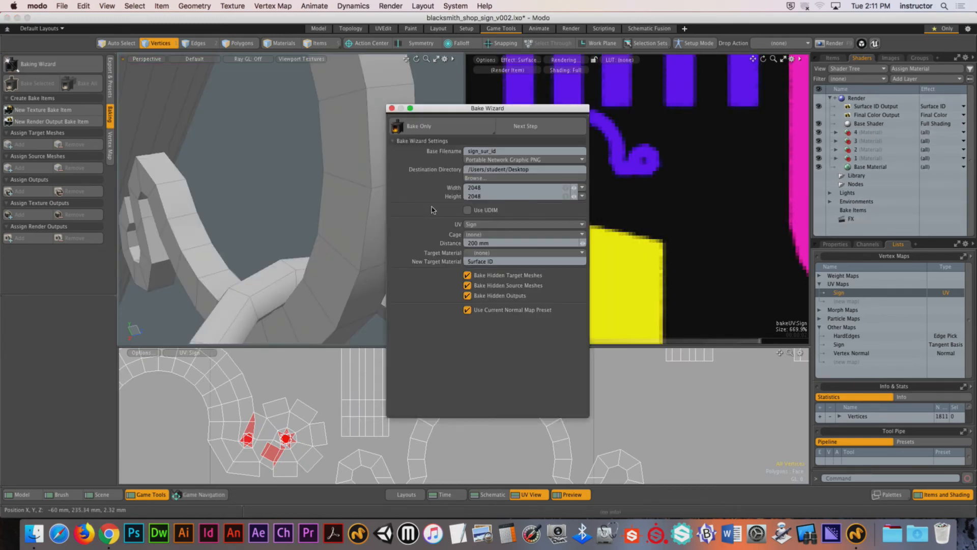
left_click(501, 127)
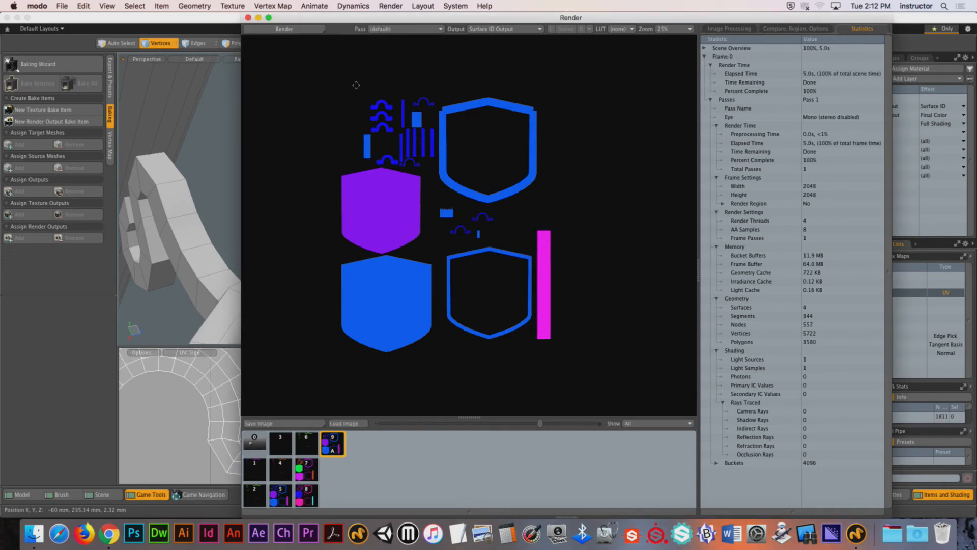
left_click(249, 18)
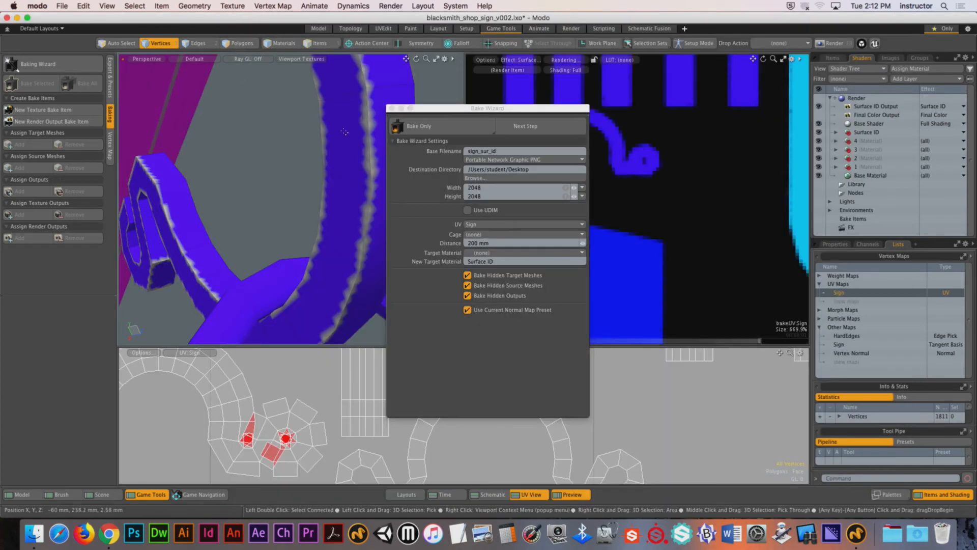
left_click(391, 108)
Examine the seams on the chain link's edges and view the new Surface ID Output image in the image viewer.
left_click_drag(337, 155, 231, 211, "alt")
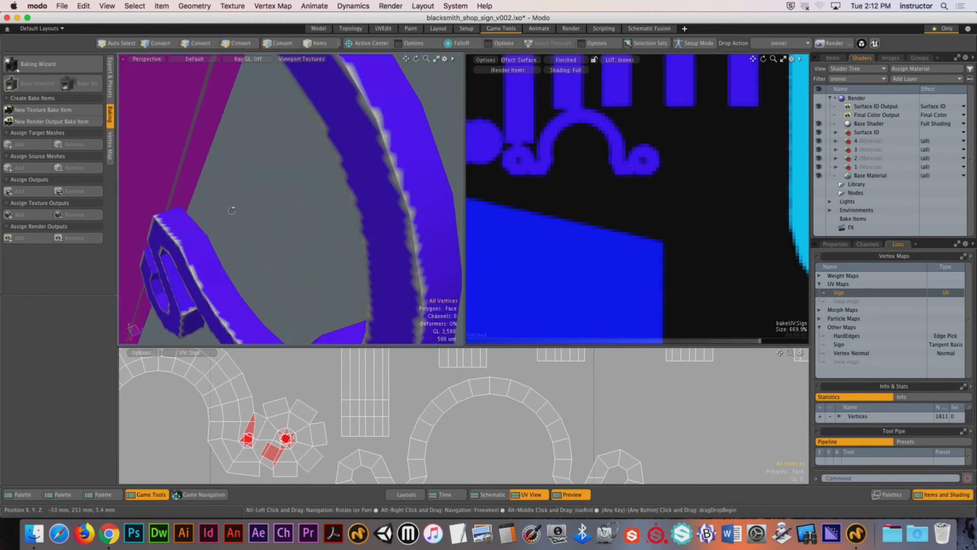
left_click(836, 132)
double_click(854, 141)
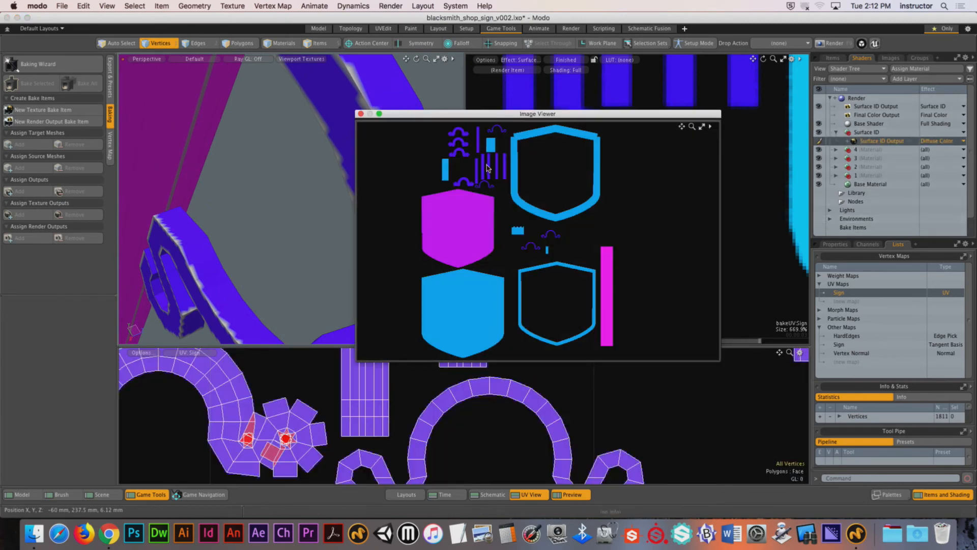
left_click(361, 113)
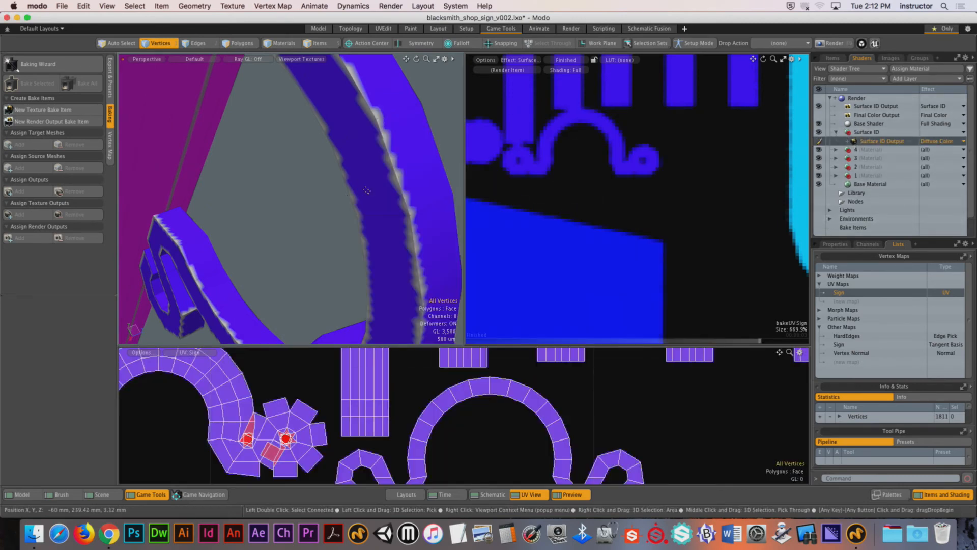
Set the Bake UV Border Size to 2 in the final rendering preferences and close them.
left_click(46, 6)
left_click(50, 32)
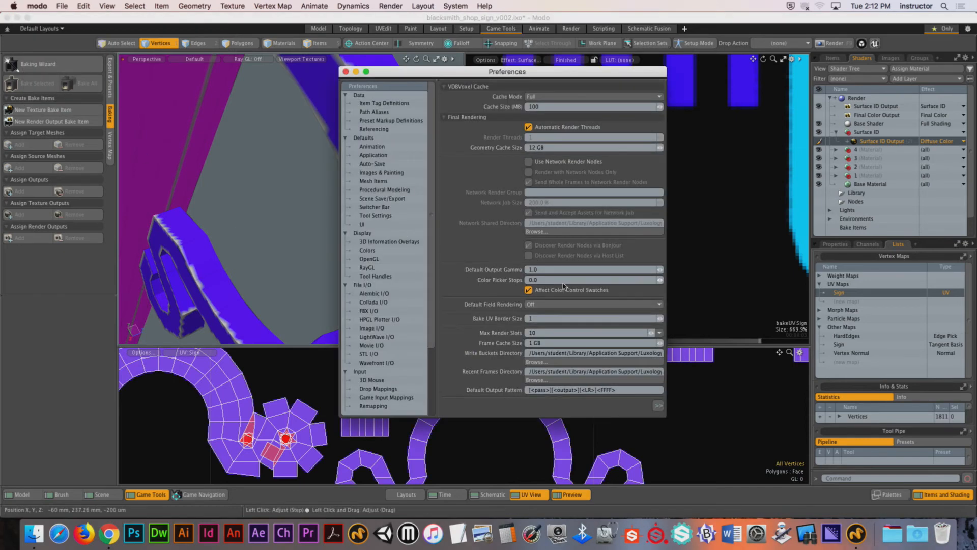
scroll(386, 334, "down", 3)
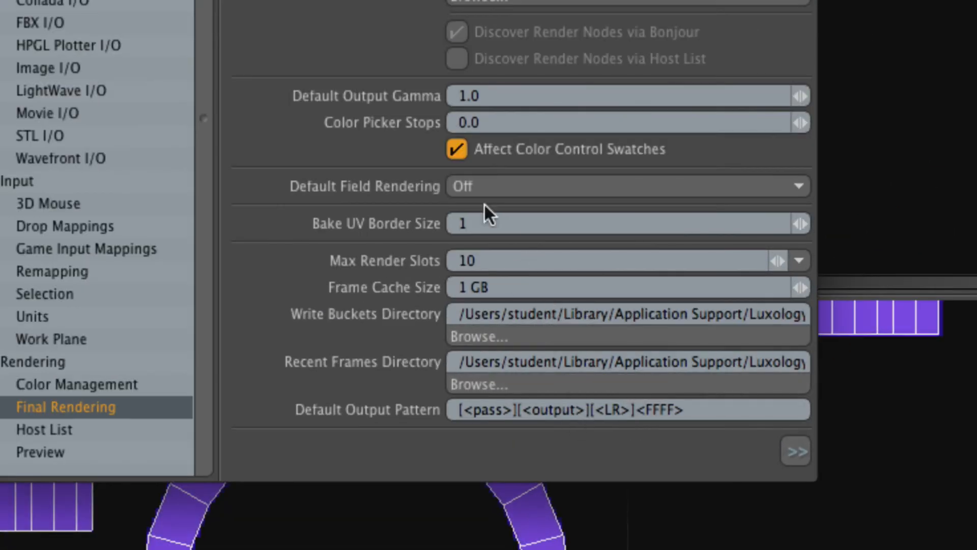
left_click(492, 224)
type("2")
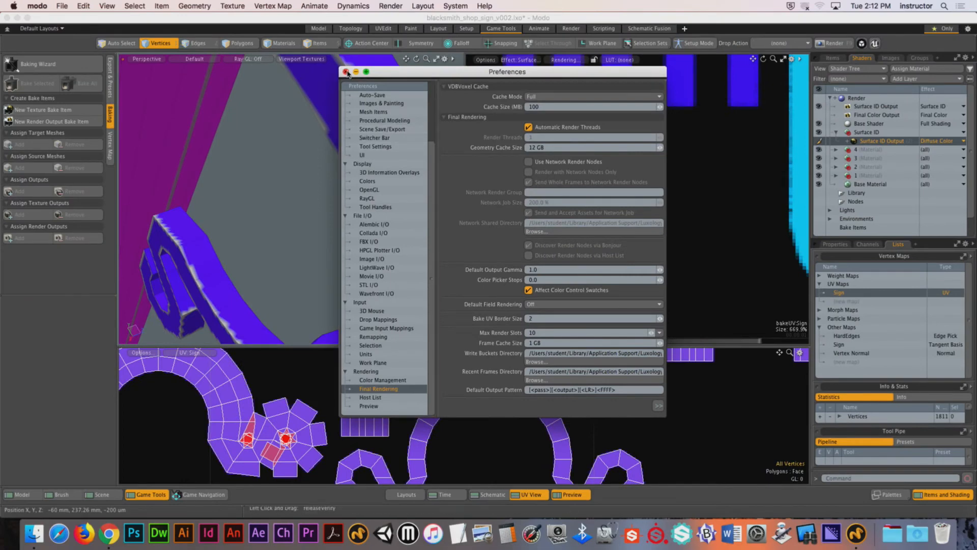
left_click(346, 72)
Rebake the sign's Surface ID texture with the border size of 2, closing the render window and the wizard.
left_click_drag(578, 145, 606, 171, "alt+shift")
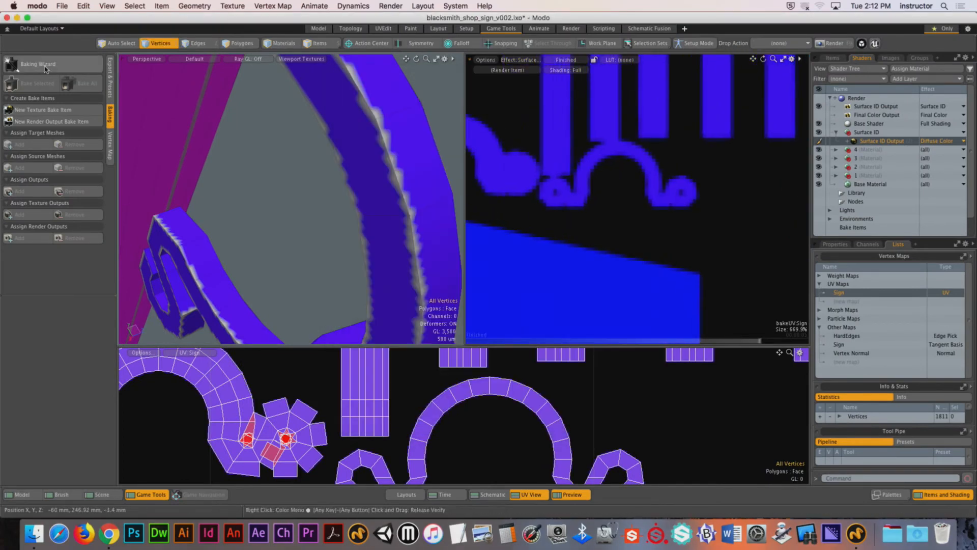
left_click(38, 63)
left_click(820, 141)
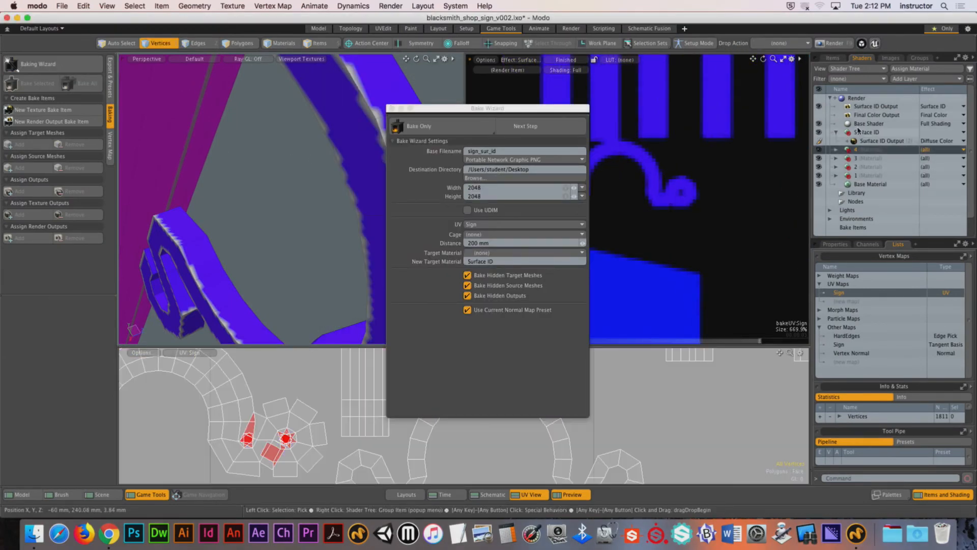
left_click(437, 127)
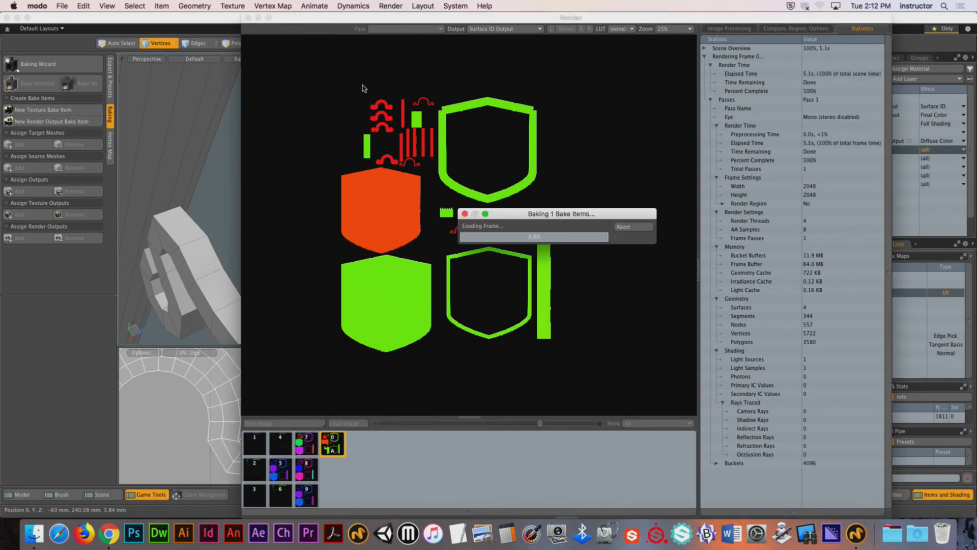
left_click(249, 18)
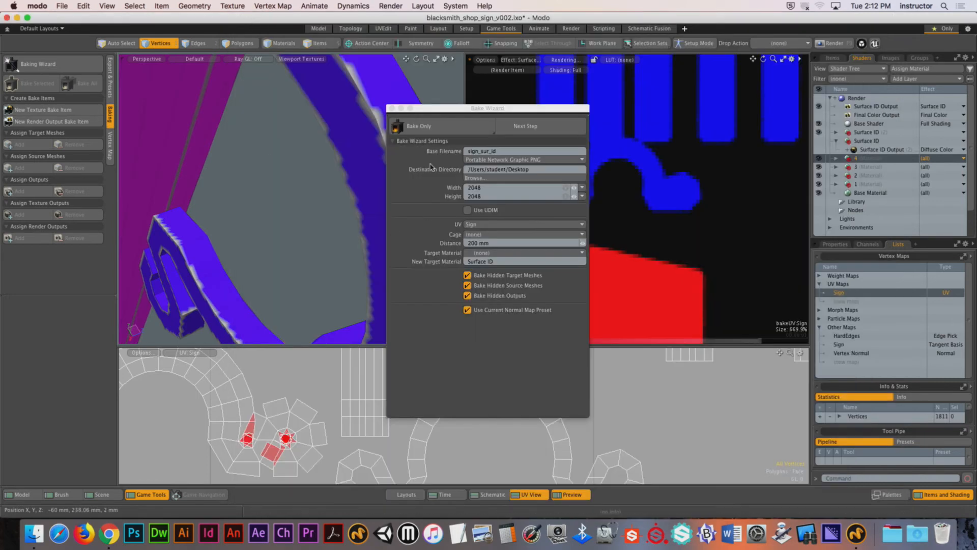
left_click(392, 107)
Examine the seams along the chain link and the neighboring scroll from several angles and distances.
left_click_drag(381, 143, 407, 149, "alt+shift")
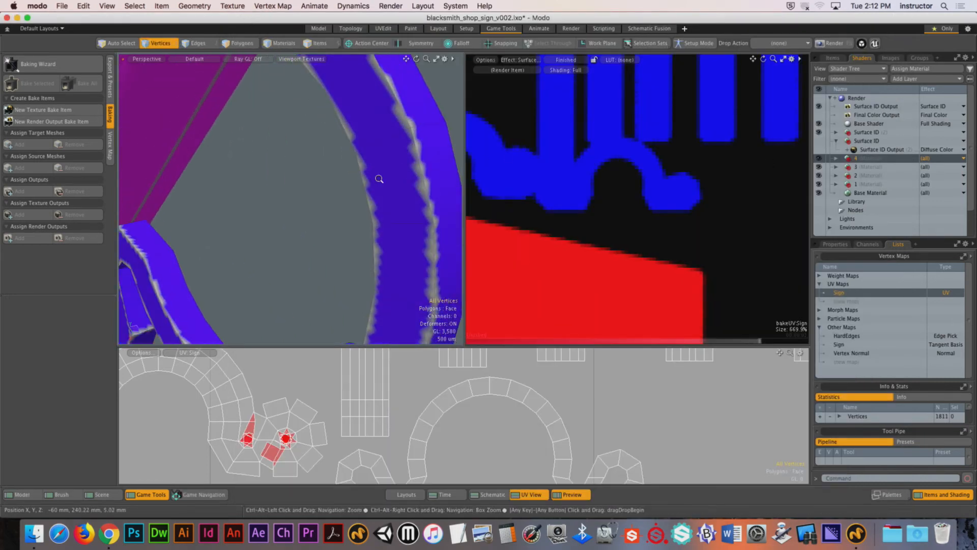
left_click_drag(379, 178, 286, 189, "ctrl+alt")
left_click_drag(286, 188, 335, 198, "alt+shift")
left_click_drag(335, 198, 400, 198, "ctrl+alt")
left_click_drag(399, 199, 255, 199, "alt")
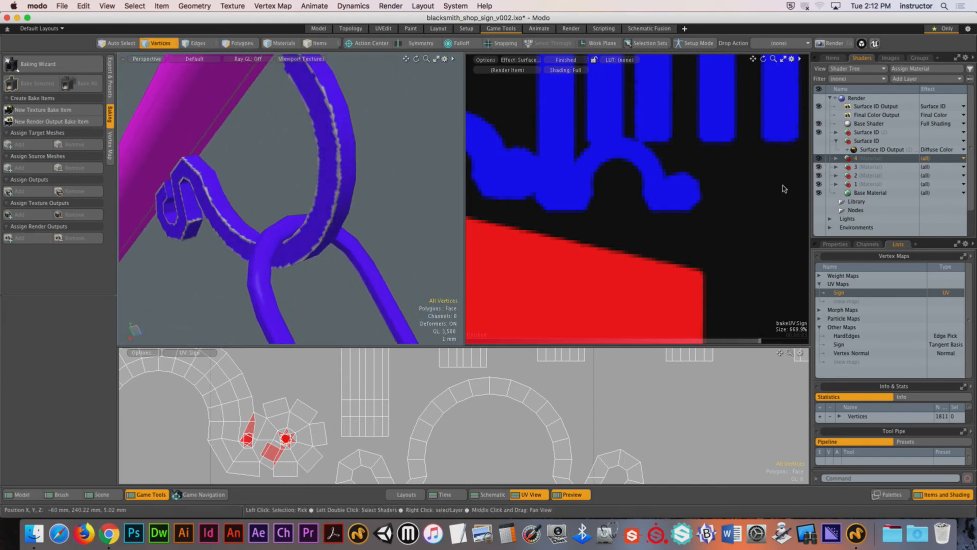
Switch the visibility of the older Surface ID texture to show the newest bake and inspect the scroll's edges for seams.
left_click(836, 141)
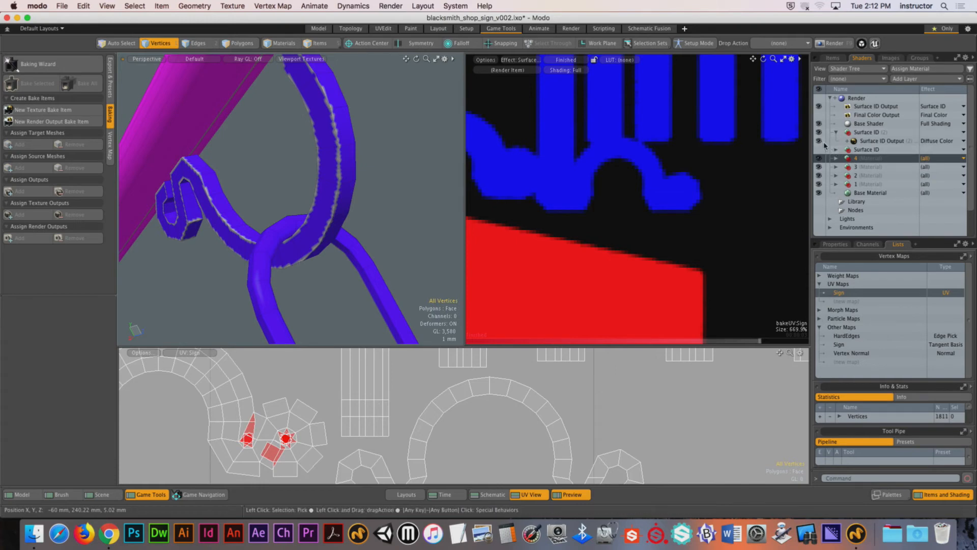
left_click(819, 141)
left_click(820, 141)
left_click_drag(405, 205, 323, 203, "alt")
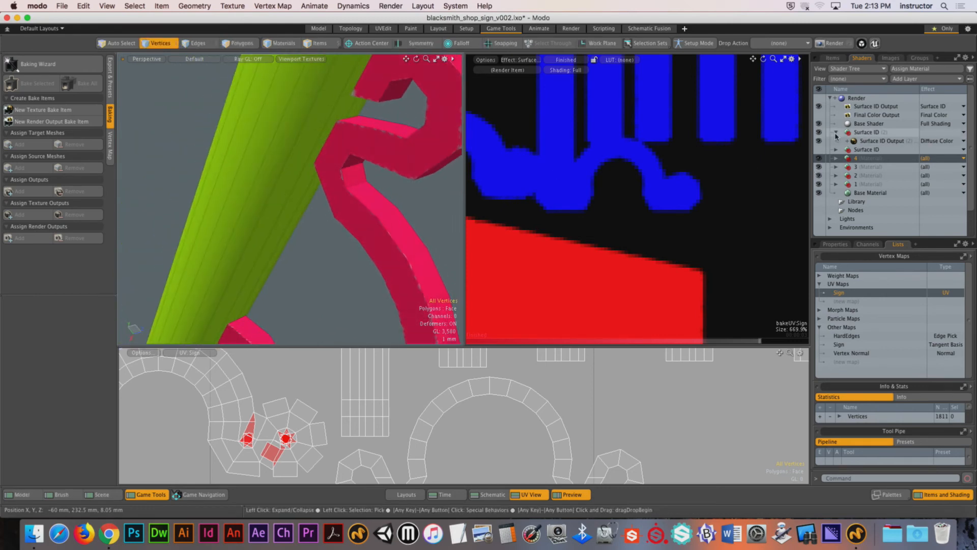
left_click(820, 133)
left_click(820, 133)
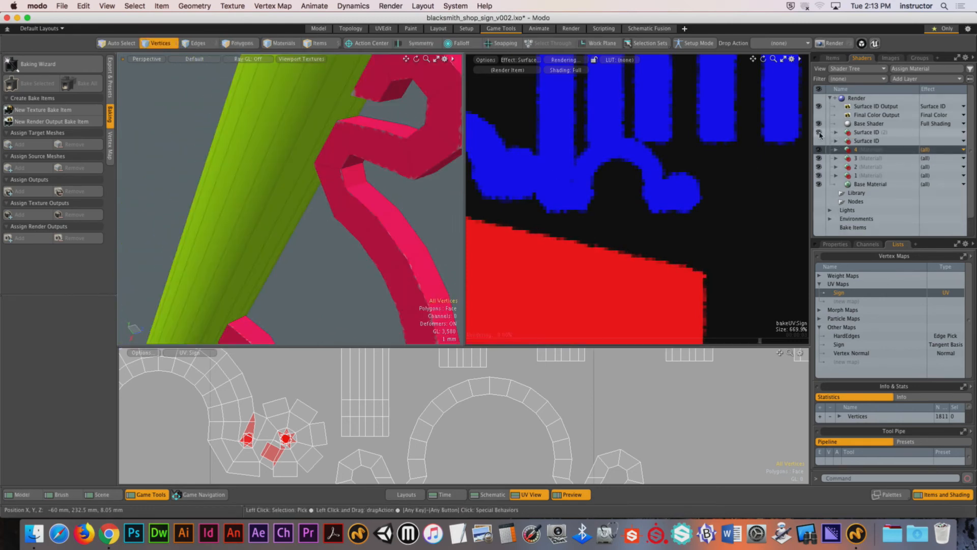
left_click_drag(442, 192, 309, 120, "alt")
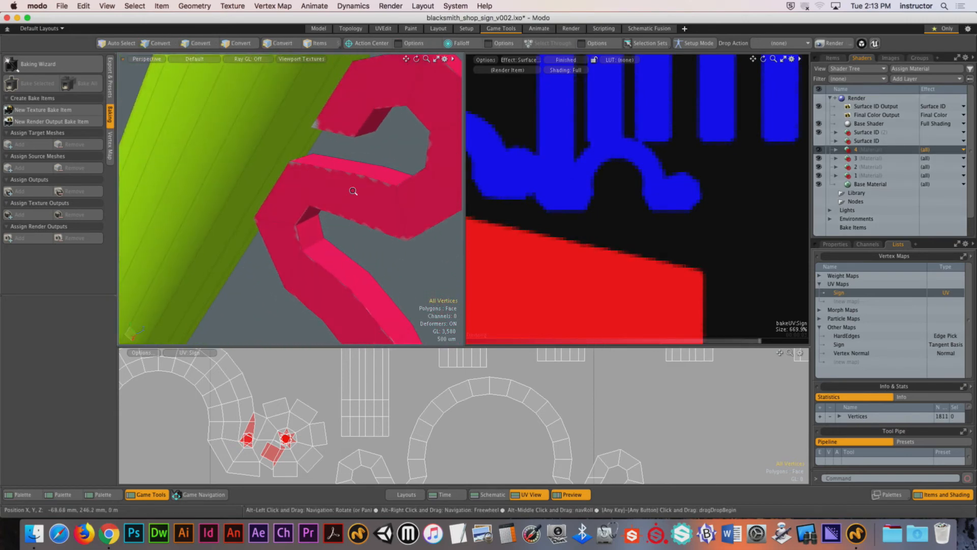
left_click_drag(355, 190, 315, 188, "ctrl+alt")
Raise the Bake UV Border Size to 3 in the final rendering preferences and close them.
left_click(38, 6)
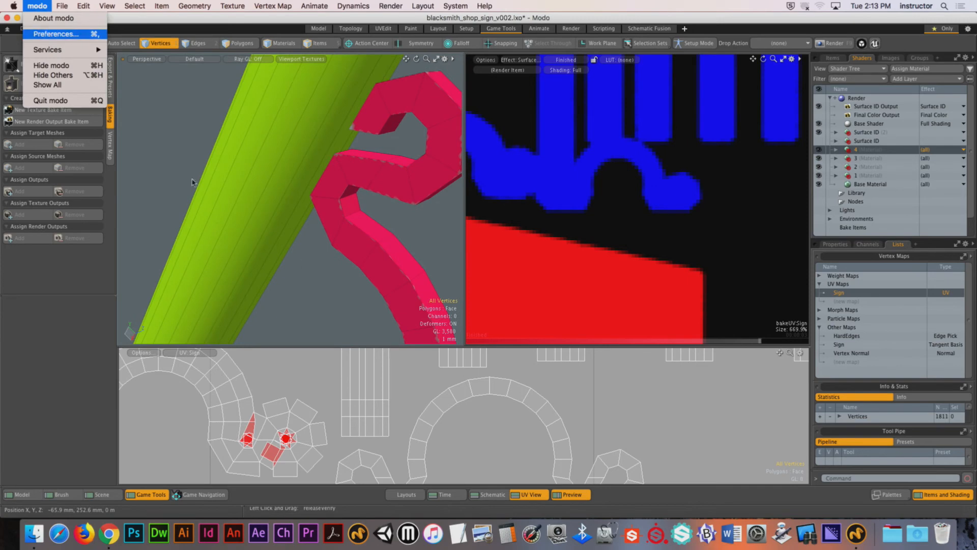
left_click(47, 33)
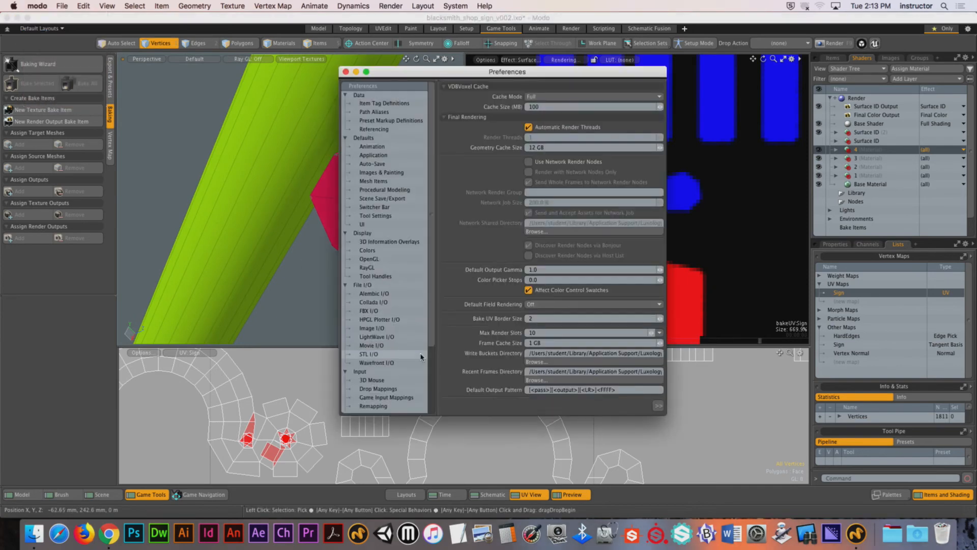
left_click(548, 319)
type("3")
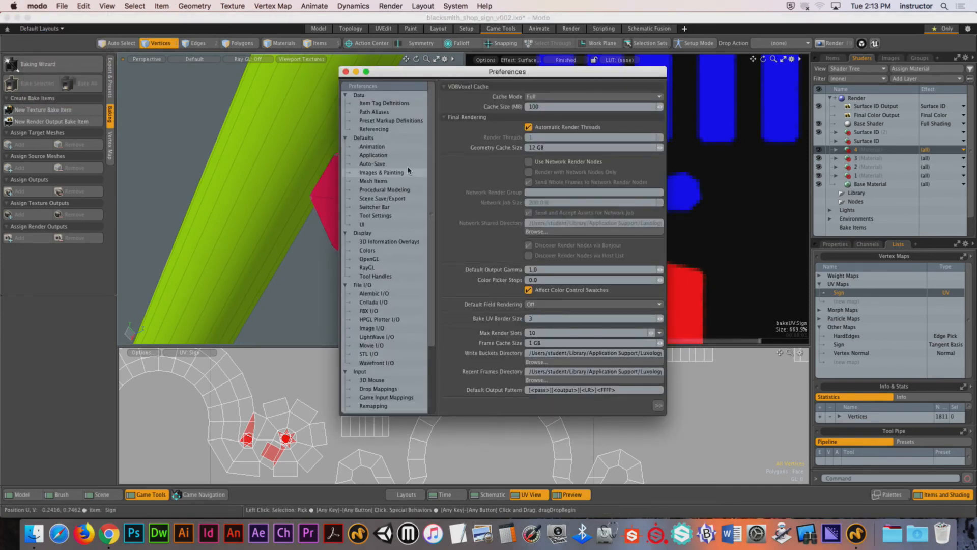
left_click(345, 72)
left_click_drag(687, 253, 697, 254, "ctrl+alt")
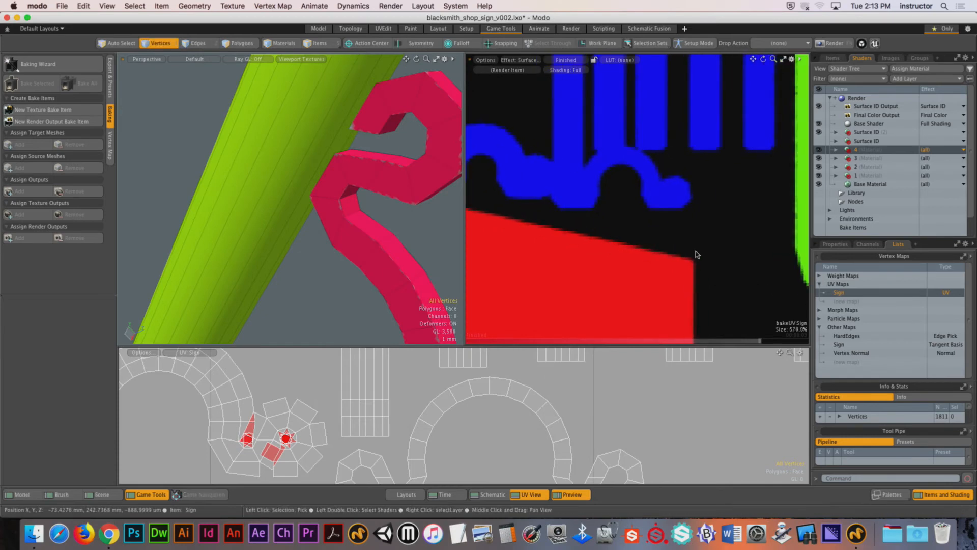
Hide the previous Surface ID texture and rebake the sign's Surface ID map, closing the render window and the wizard.
left_click(820, 132)
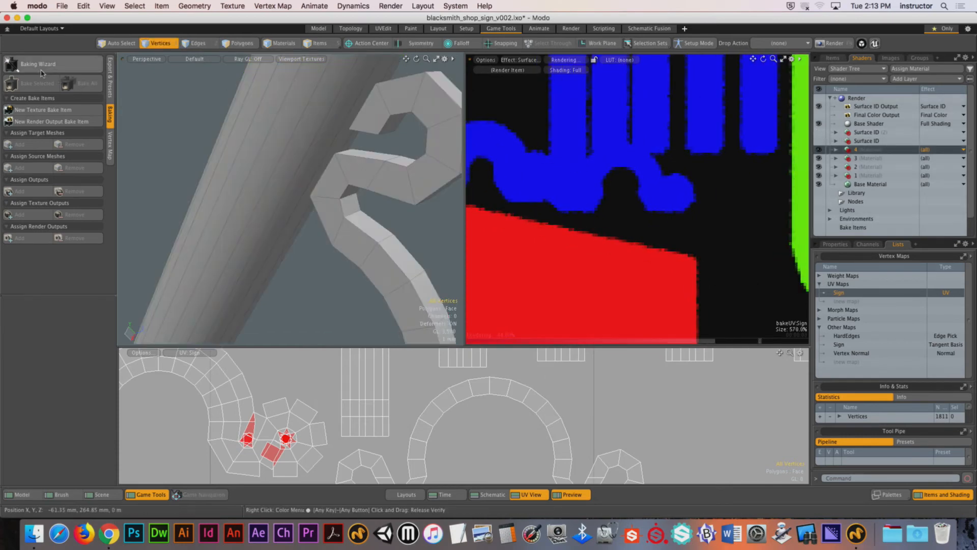
left_click(37, 64)
key("Return")
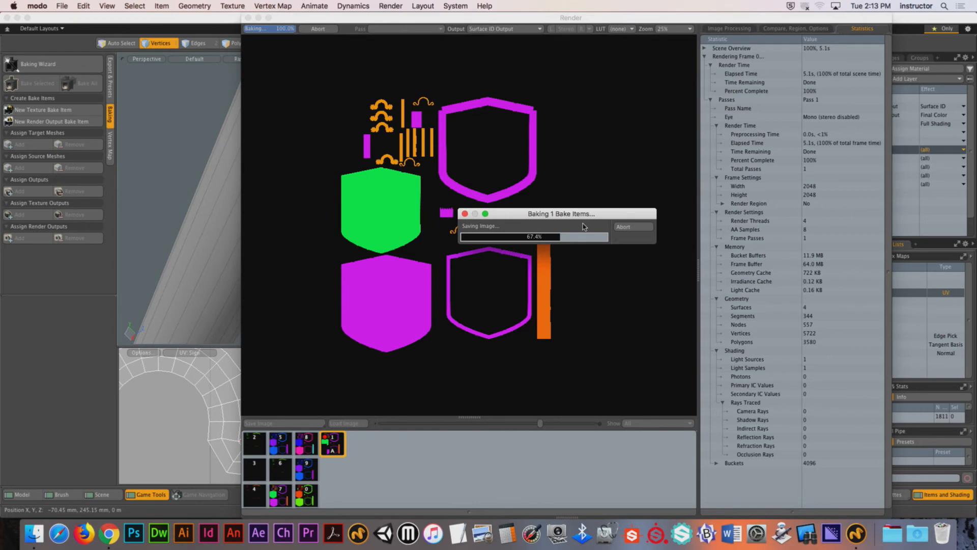
left_click(249, 18)
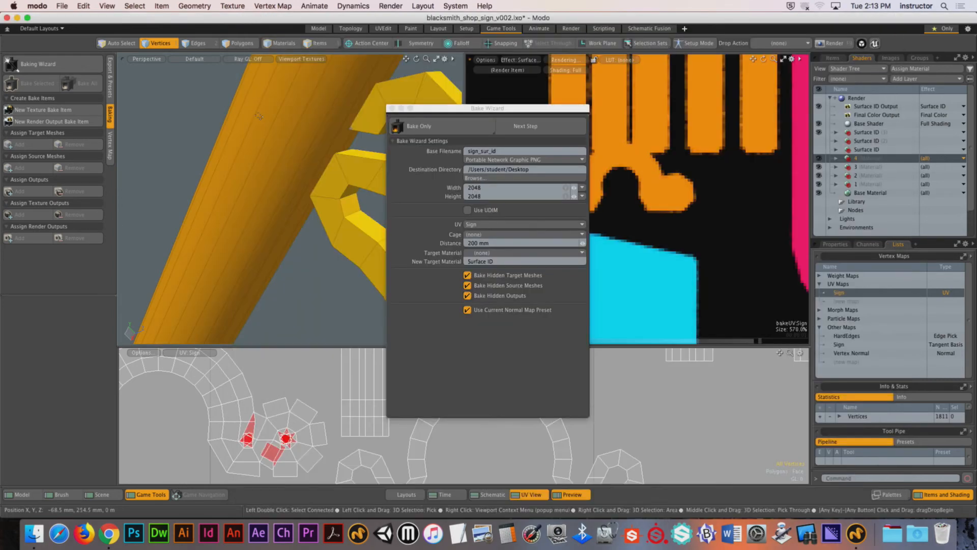
left_click_drag(493, 113, 665, 170)
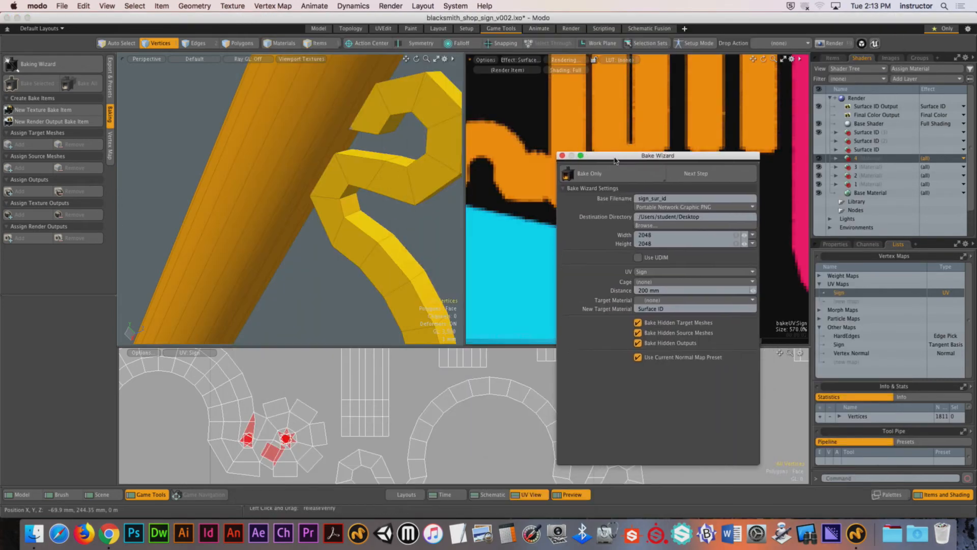
left_click(357, 193)
Check the chains and shield frame for seams, and review the Bake UV Border Size in the final rendering preferences.
left_click_drag(356, 193, 349, 262, "alt")
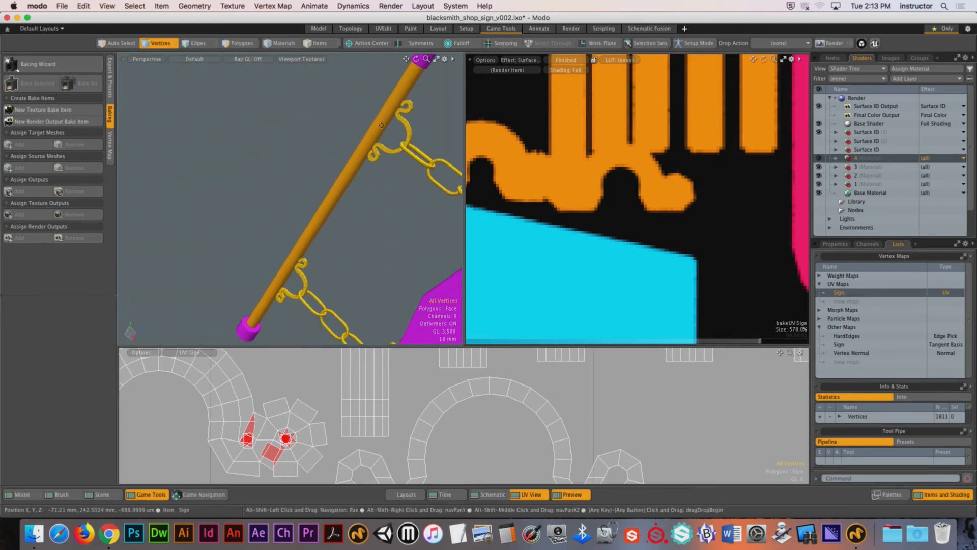
left_click_drag(234, 256, 301, 172, "alt")
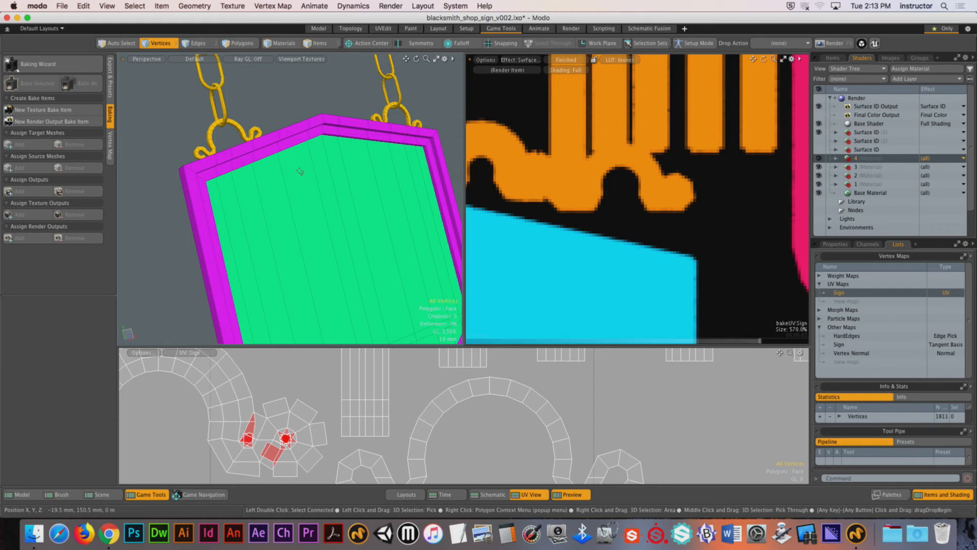
key("super+comma")
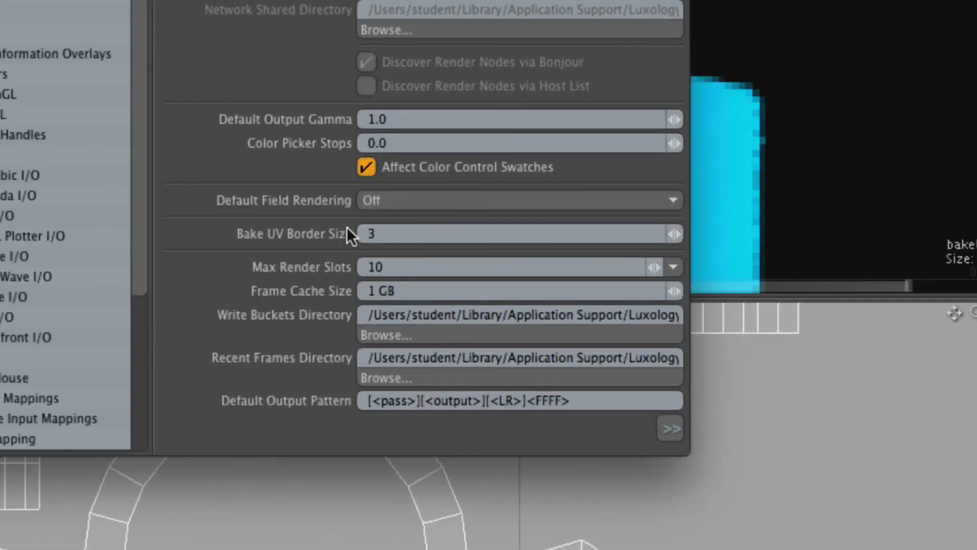
left_click(541, 320)
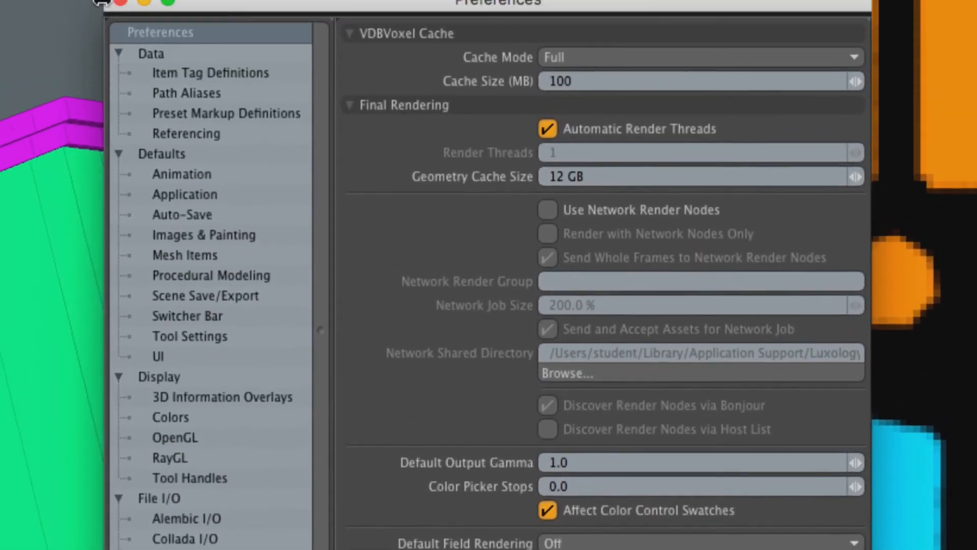
left_click(120, 2)
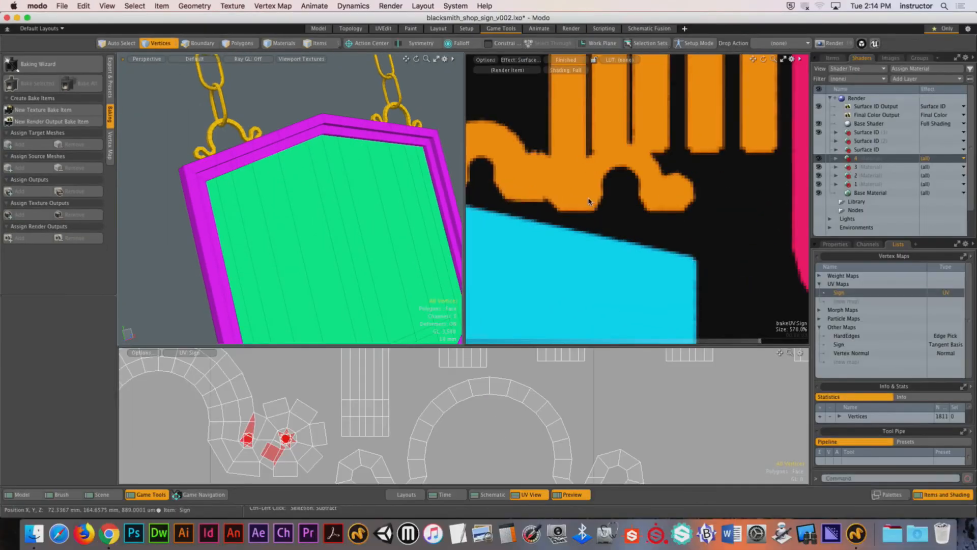
Examine the edges of the scroll and strip islands up close in the UV bake preview.
left_click_drag(667, 216, 757, 166, "alt+shift")
left_click_drag(664, 182, 708, 267, "ctrl+alt")
left_click_drag(571, 237, 636, 223, "ctrl+alt")
mouse_move(636, 223)
left_mouse_down("alt+shift")
mouse_move(671, 213)
mouse_move(639, 222)
left_mouse_up("alt+shift")
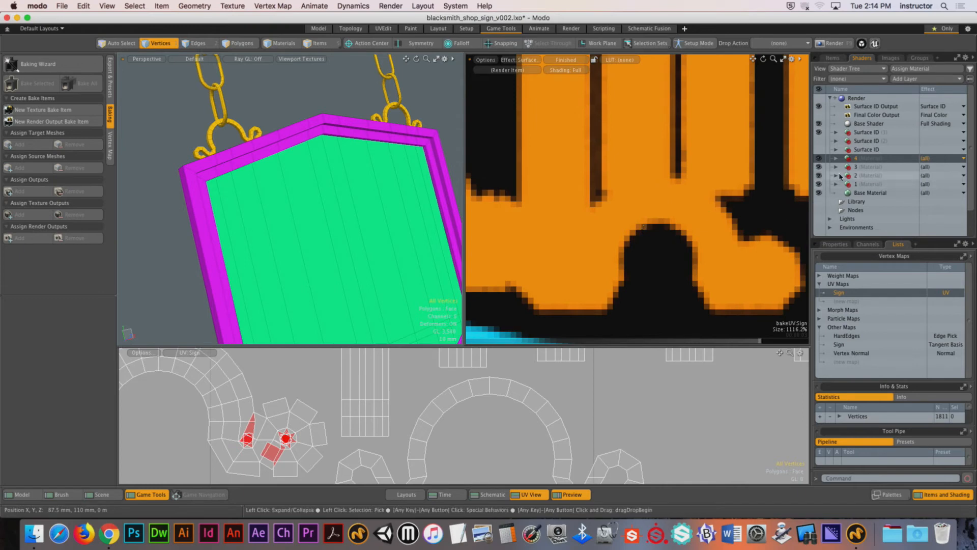
View the newest Surface ID texture's baked image and compare its chain and scroll islands side by side with the preview.
left_click(836, 132)
double_click(858, 142)
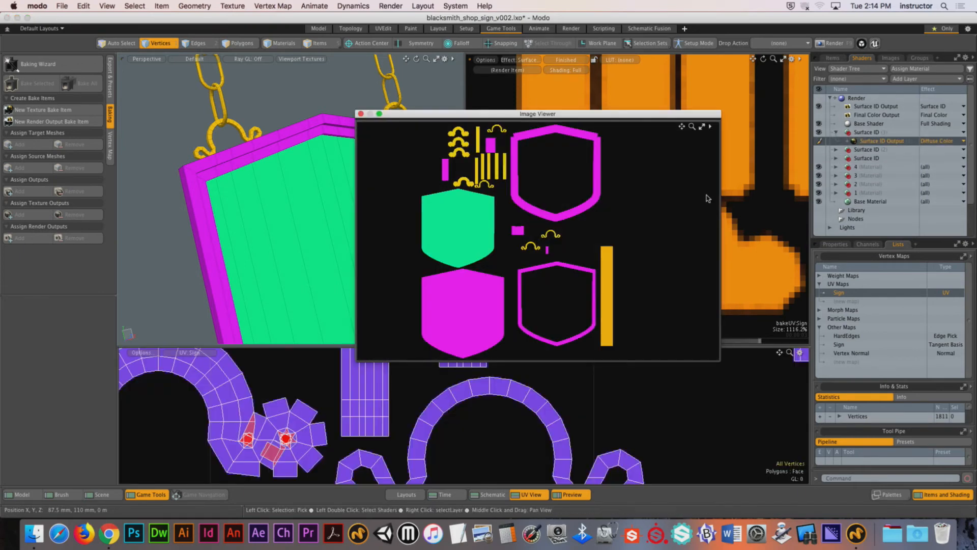
scroll(629, 271, "up", 4)
left_click_drag(509, 137, 701, 355, "alt+shift")
scroll(615, 290, "up", 3)
left_click_drag(595, 248, 516, 188, "alt+shift")
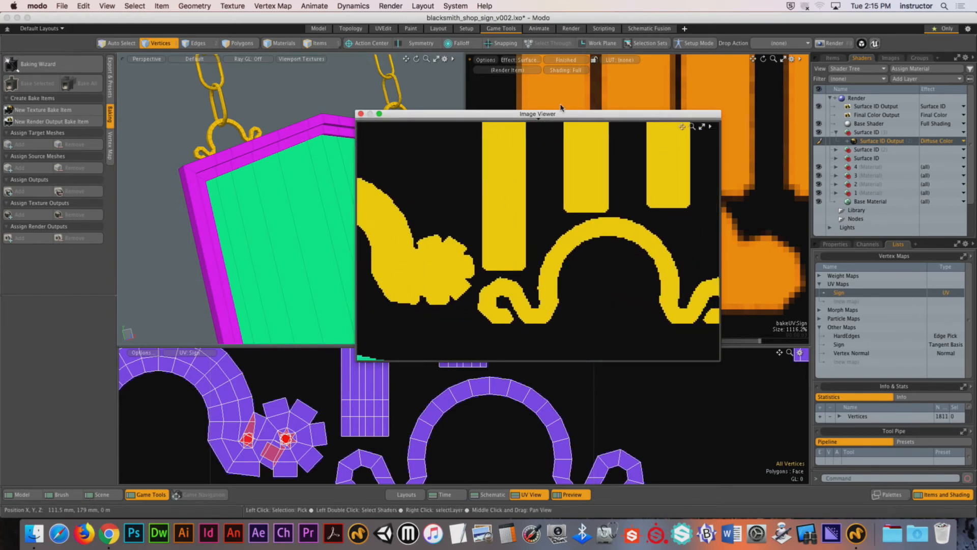
left_click_drag(563, 114, 336, 59)
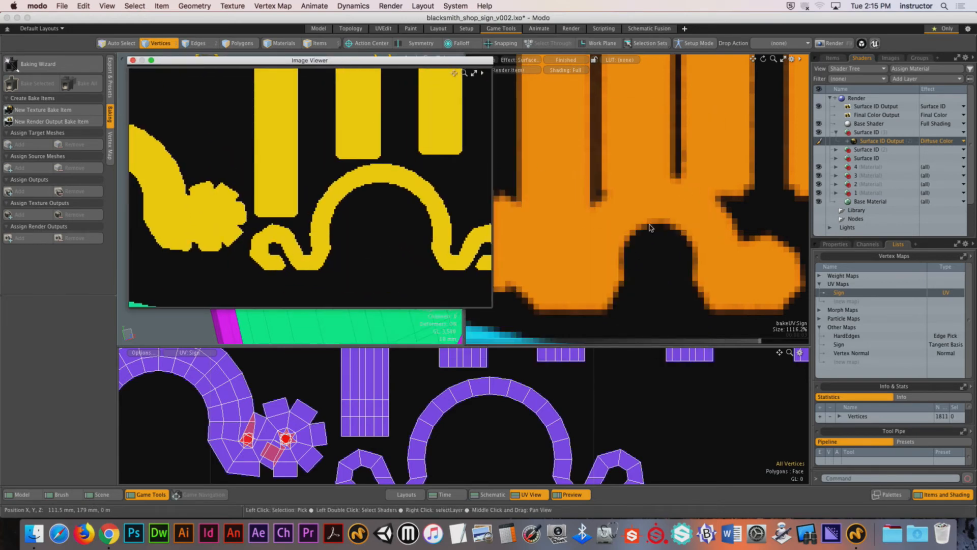
Pause the preview rendering, enlarge its viewport slightly and frame the complete UV bake in it.
left_click(567, 62)
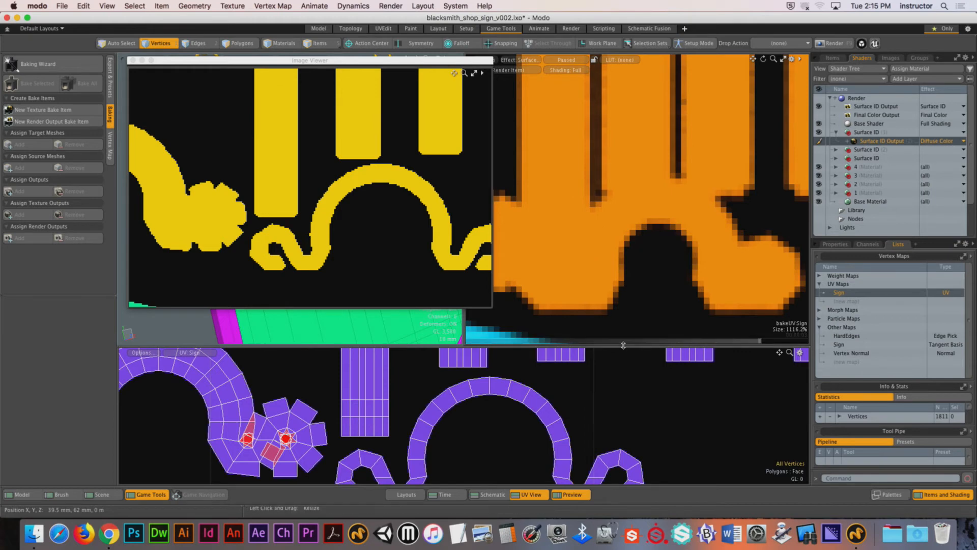
left_click_drag(623, 346, 624, 352)
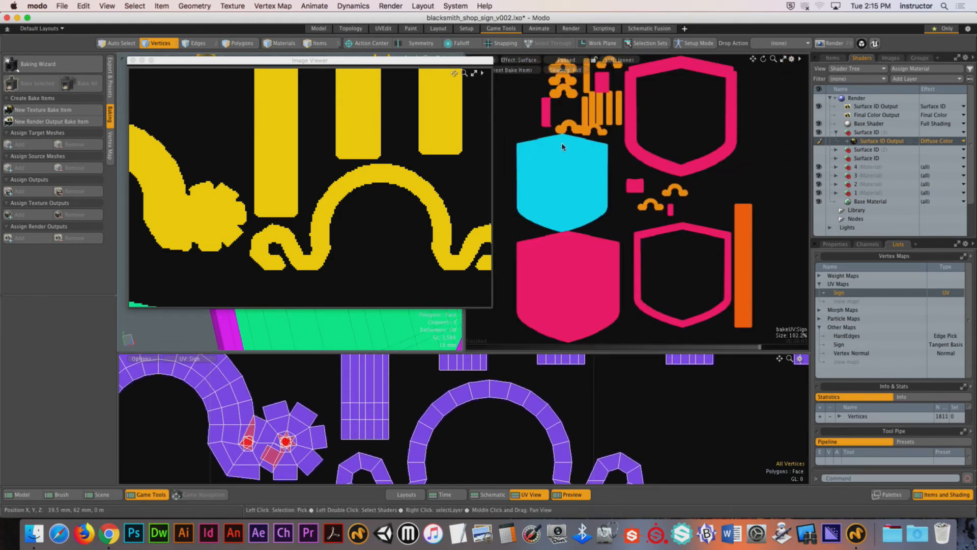
left_click(524, 71)
left_click(525, 80)
left_click_drag(595, 128, 599, 128, "alt+shift")
Examine the island borders and spacing in the newest Surface ID image, closing and reopening the viewer for a wider look.
left_click_drag(326, 196, 325, 219, "ctrl+alt")
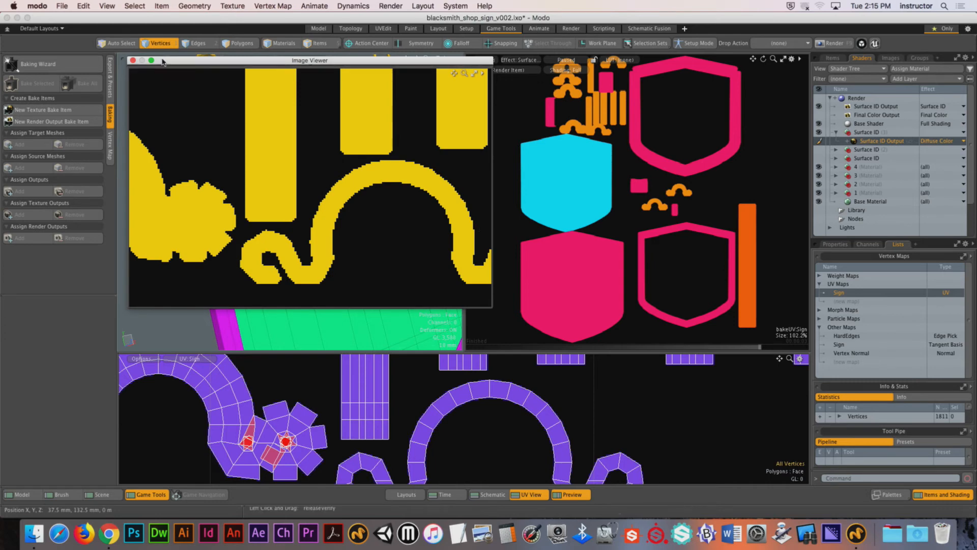
left_click_drag(137, 62, 184, 80)
left_click(179, 78)
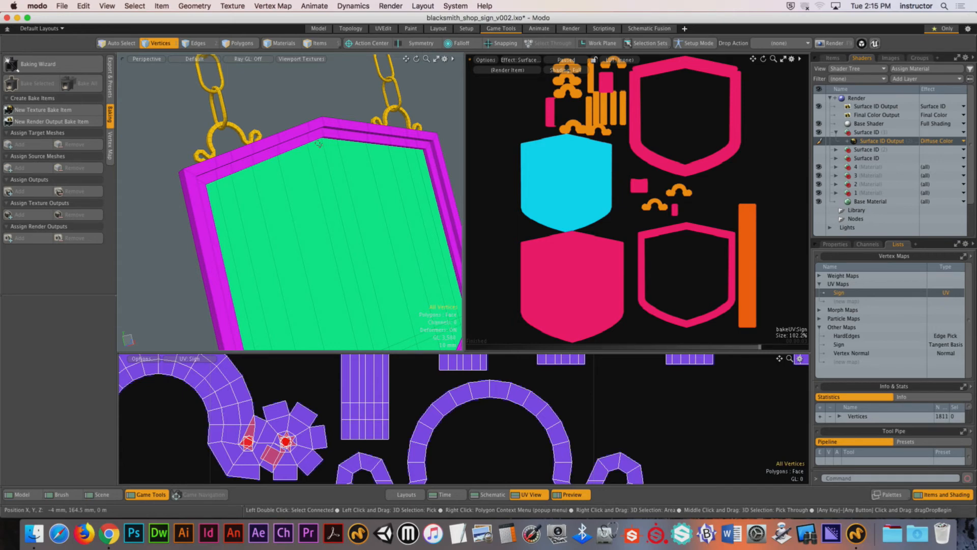
double_click(860, 142)
scroll(432, 230, "up", 5)
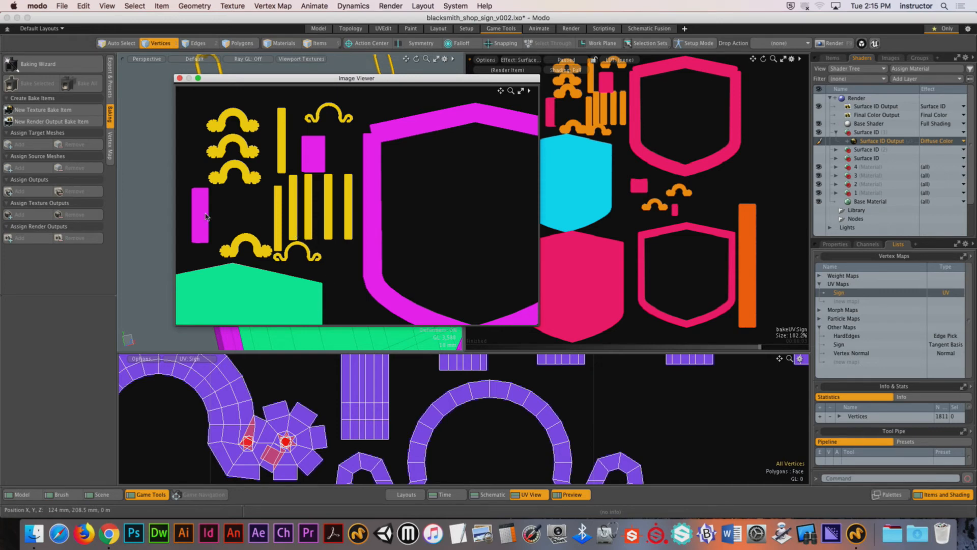
left_click(180, 79)
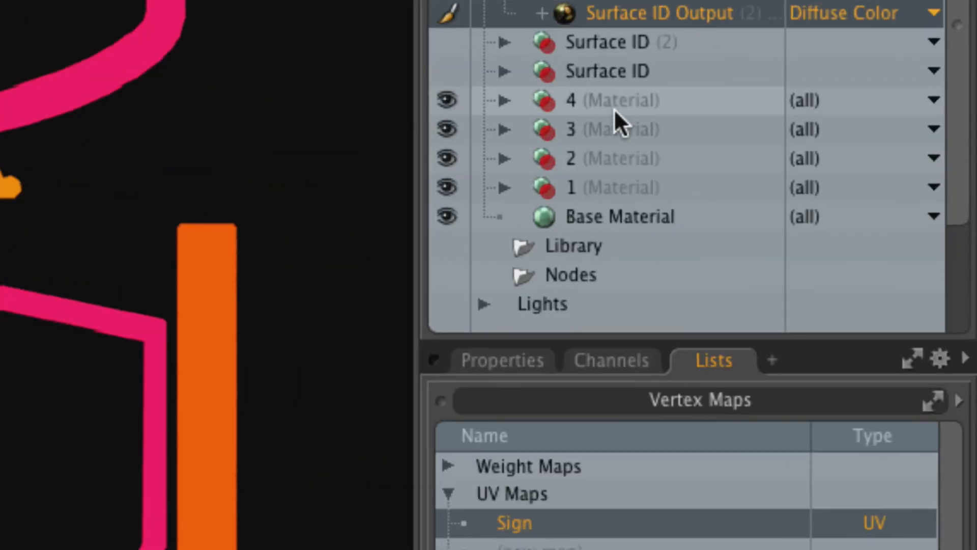
Review the sign's material groups 4, 3, 2 and 1 one by one in the shader tree.
left_click(614, 103)
left_click(618, 131)
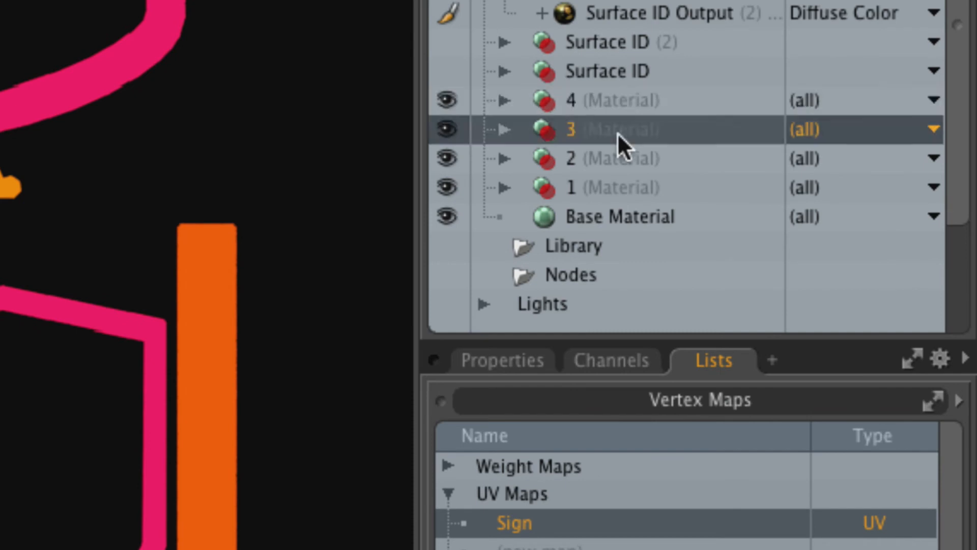
left_click(618, 158)
left_click(625, 186)
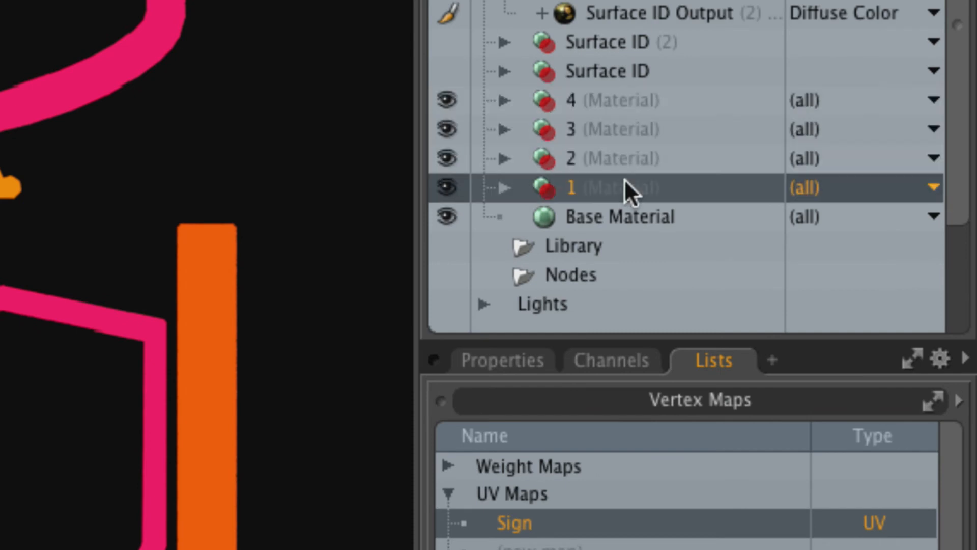
left_click(611, 159)
left_click(613, 128)
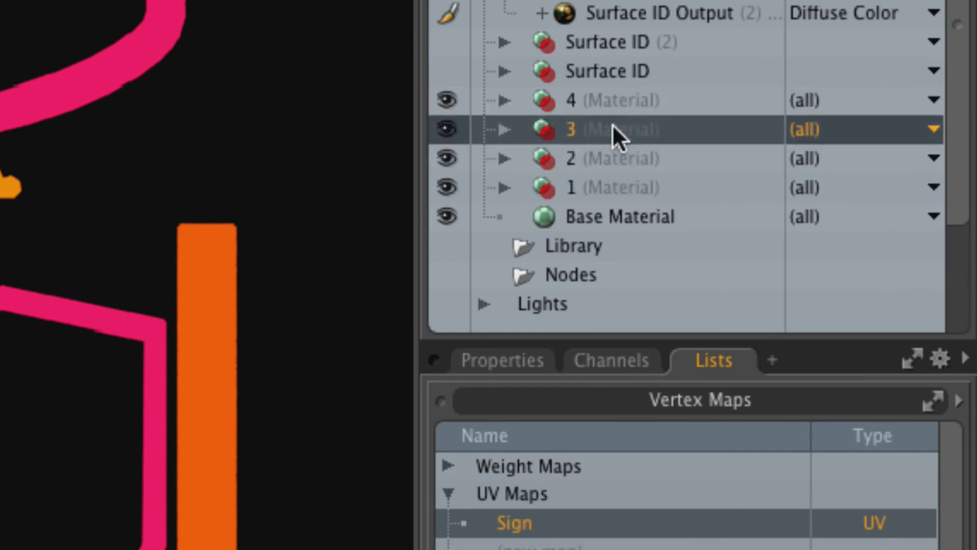
left_click(613, 102)
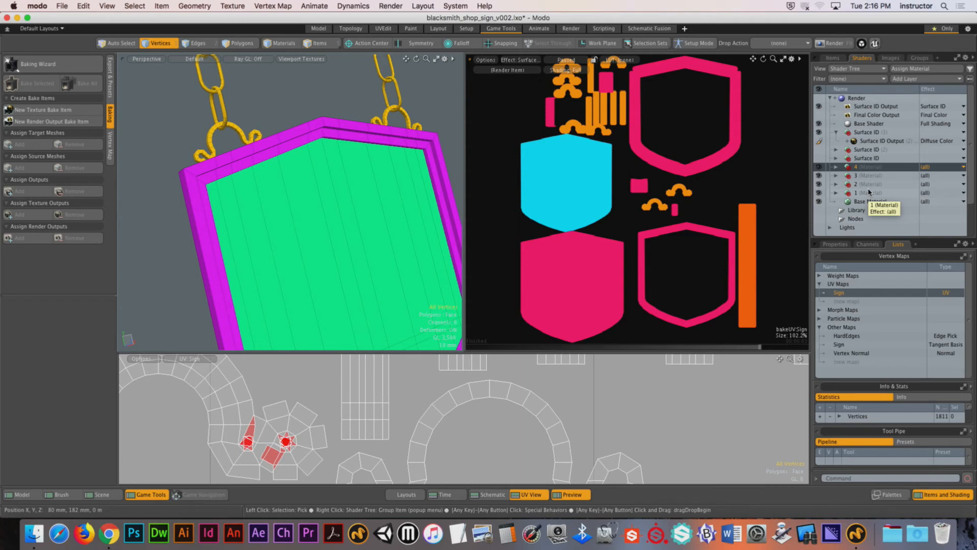
Swap visibility from the newest Surface ID group to the second one and view the baked images of the two older groups.
left_click(836, 132)
left_click(819, 133)
left_click(820, 142)
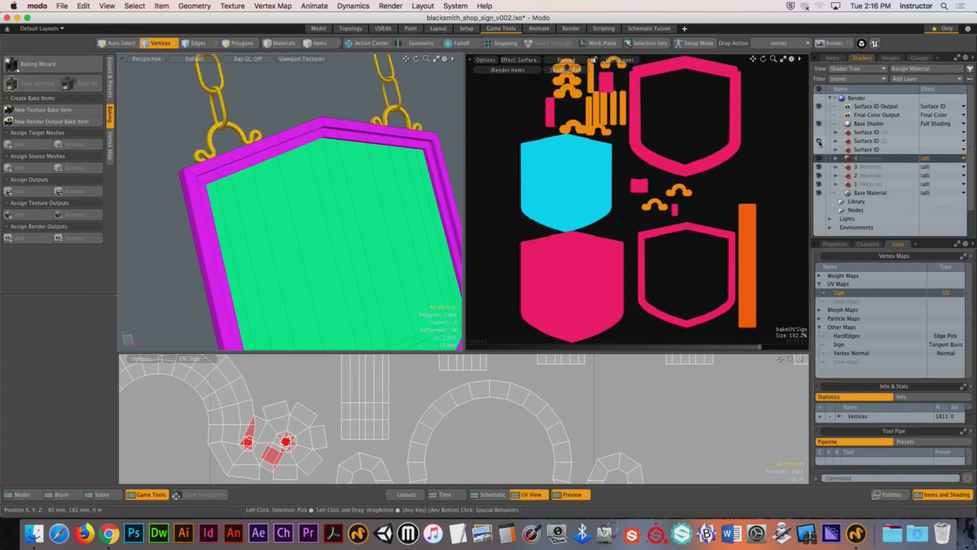
left_click(836, 141)
double_click(855, 150)
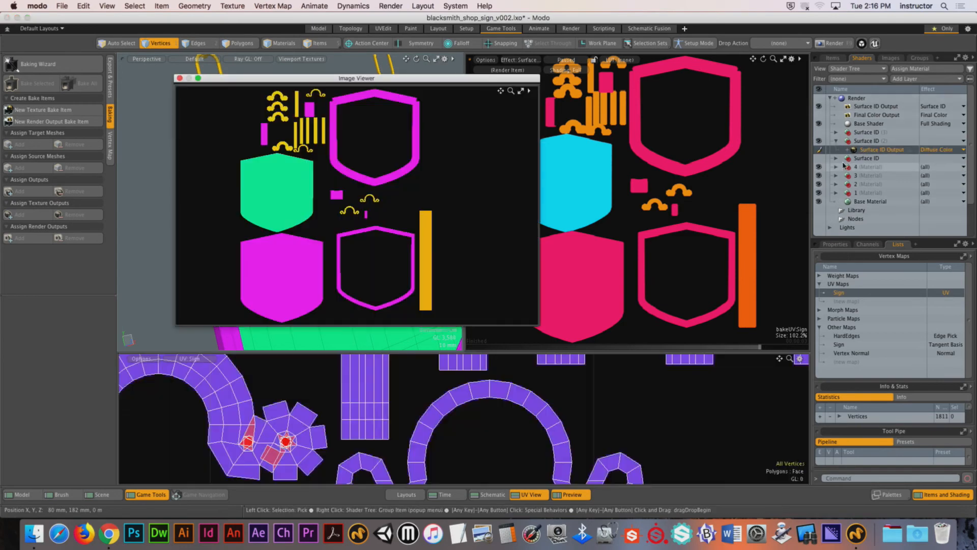
left_click(836, 158)
left_click(866, 167)
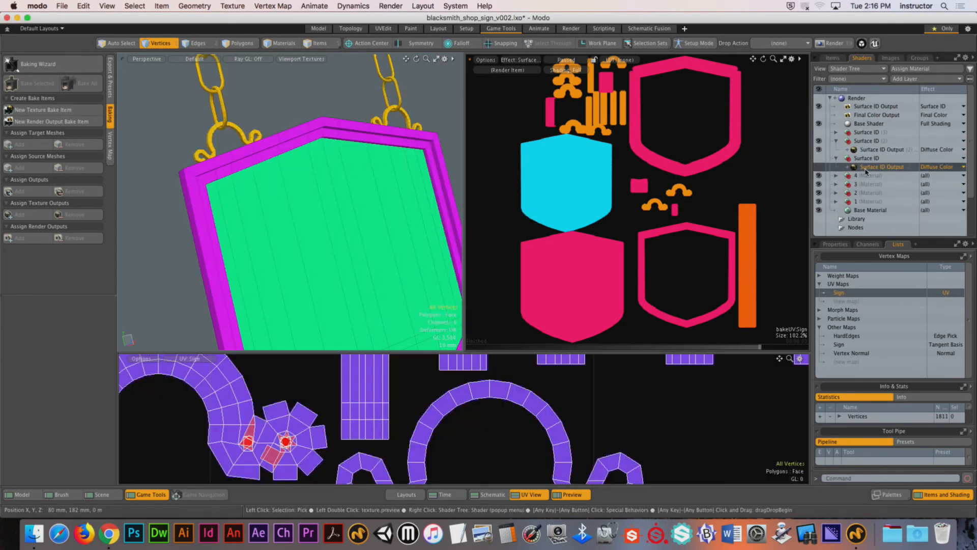
double_click(855, 167)
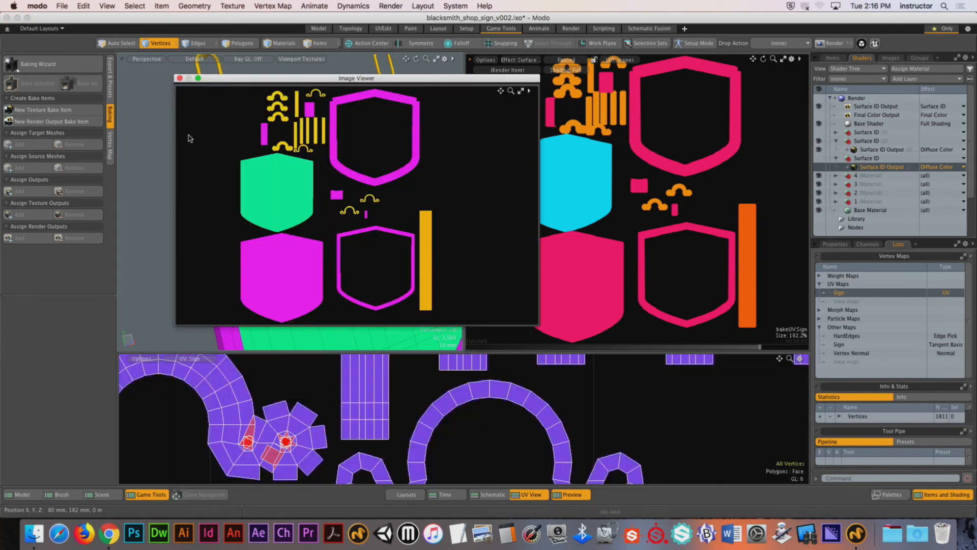
left_click(180, 79)
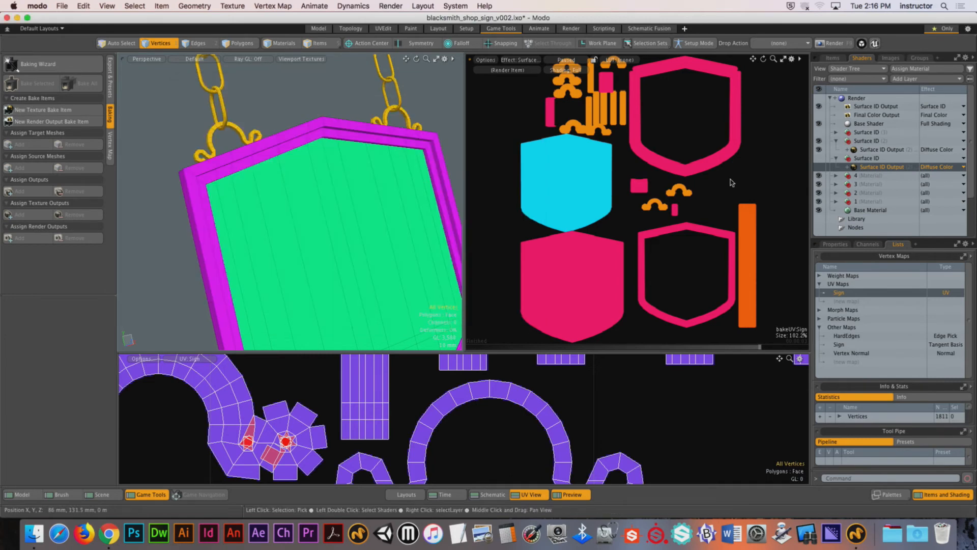
View the baked image inside the Surface ID (3) group, then close the viewer and collapse the group.
left_click(836, 141)
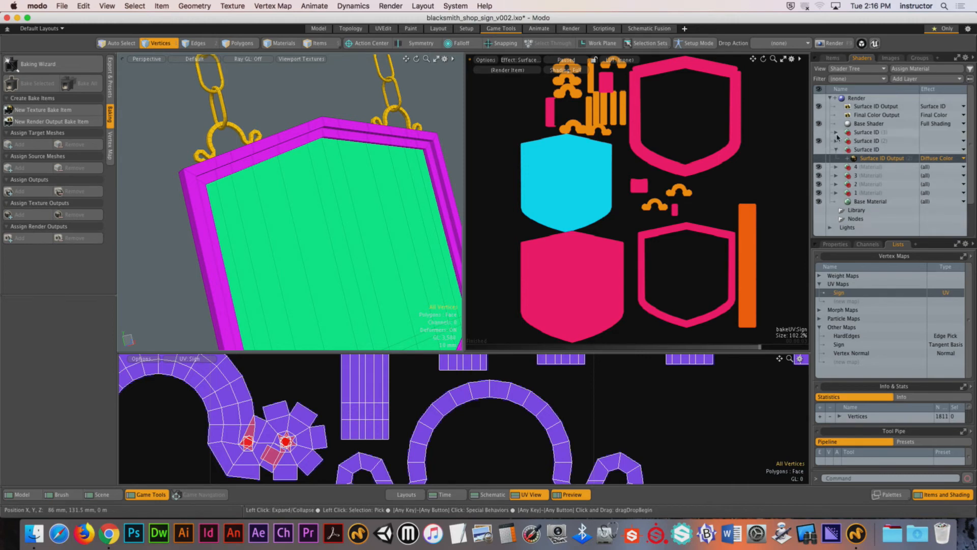
left_click(836, 132)
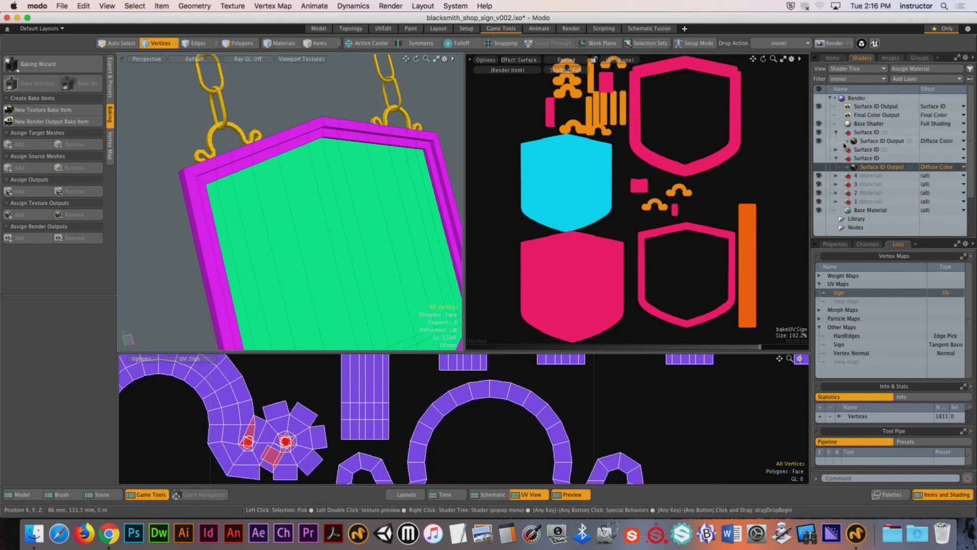
double_click(864, 141)
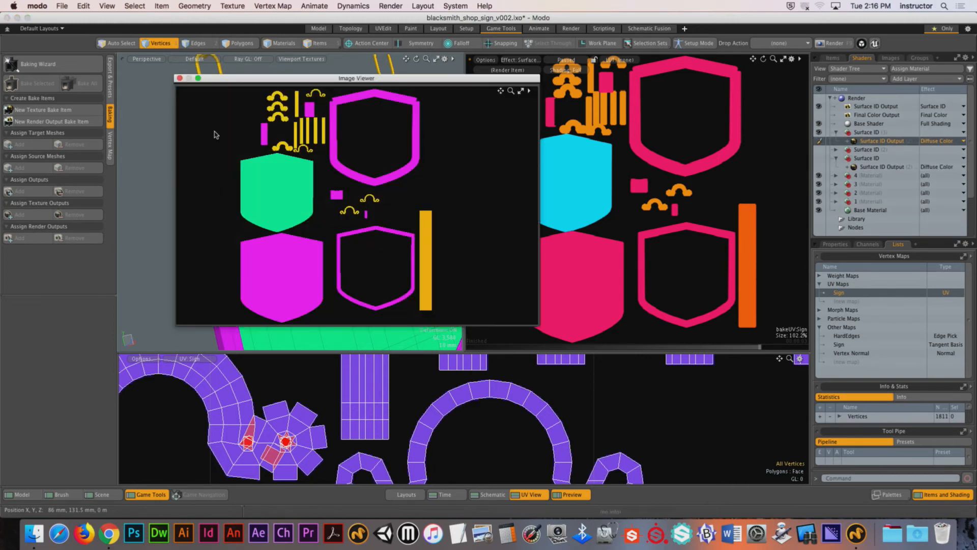
left_click(180, 78)
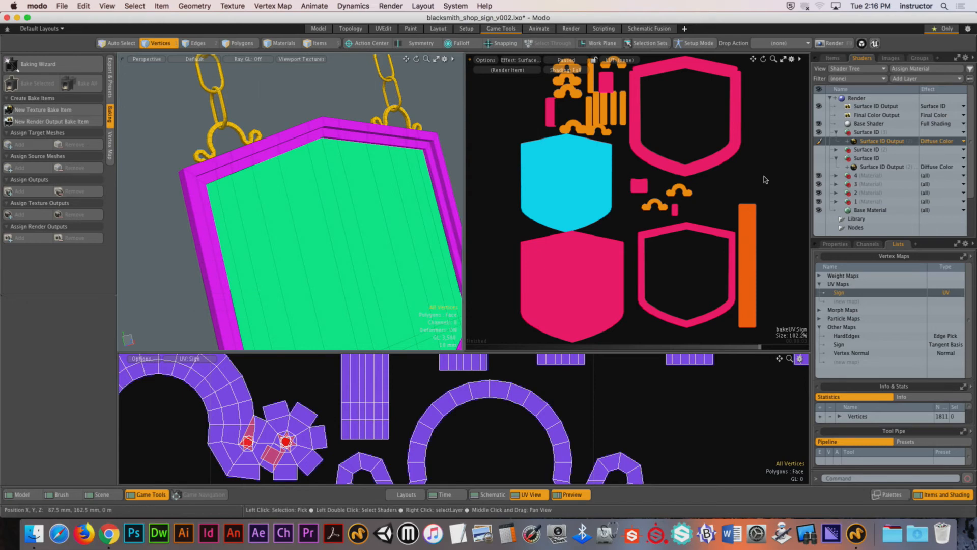
left_click(836, 133)
Inspect the scroll's bends and tip on the sign frame for remaining seams from several angles and distances.
left_click_drag(210, 158, 348, 201, "alt+shift")
scroll(238, 169, "up", 5)
scroll(334, 182, "up", 5)
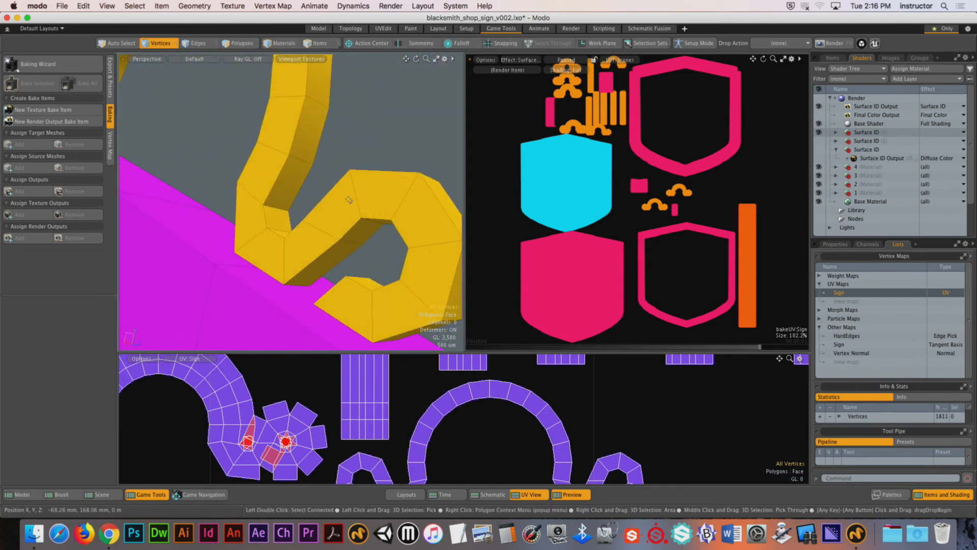
left_click_drag(348, 200, 321, 210, "ctrl+alt")
left_click_drag(320, 210, 268, 211, "ctrl+alt")
left_click_drag(314, 183, 456, 240, "alt+shift")
left_click_drag(270, 219, 270, 179, "alt")
left_click_drag(270, 178, 351, 234, "alt")
left_click_drag(387, 290, 304, 203, "alt+shift")
left_click_drag(202, 152, 251, 212, "ctrl+alt")
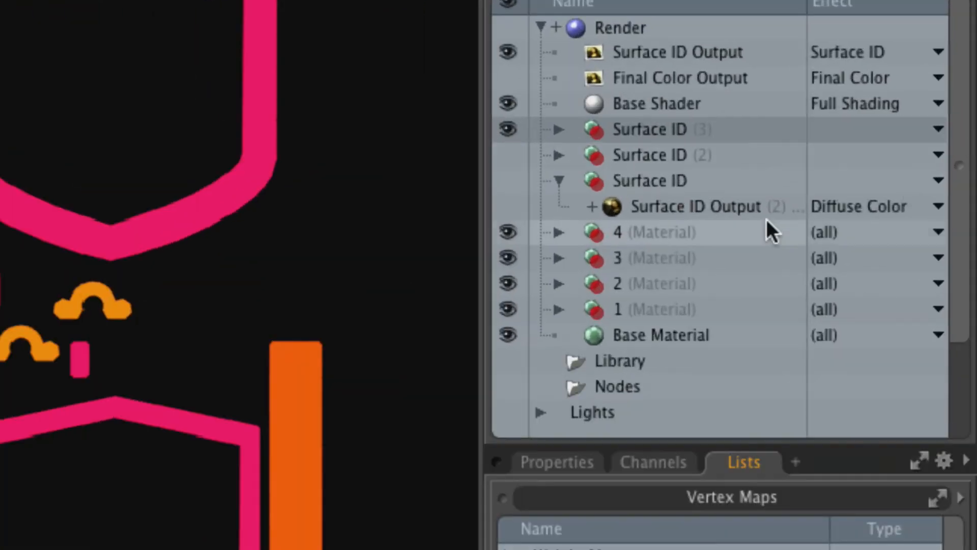
Review the sign's numbered material groups in the shader tree and collapse the oldest Surface ID group.
left_click(767, 211)
left_click(766, 230)
left_click(696, 281)
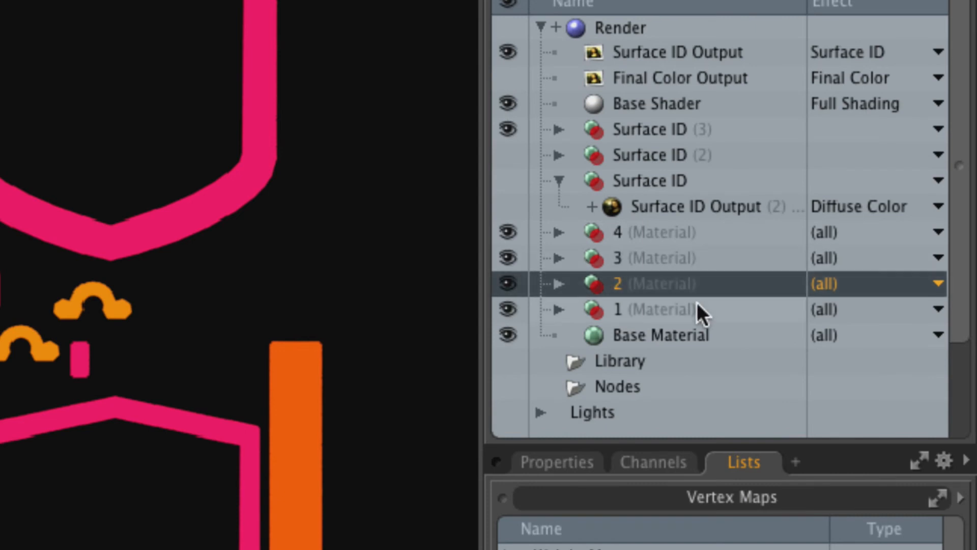
left_click(698, 306)
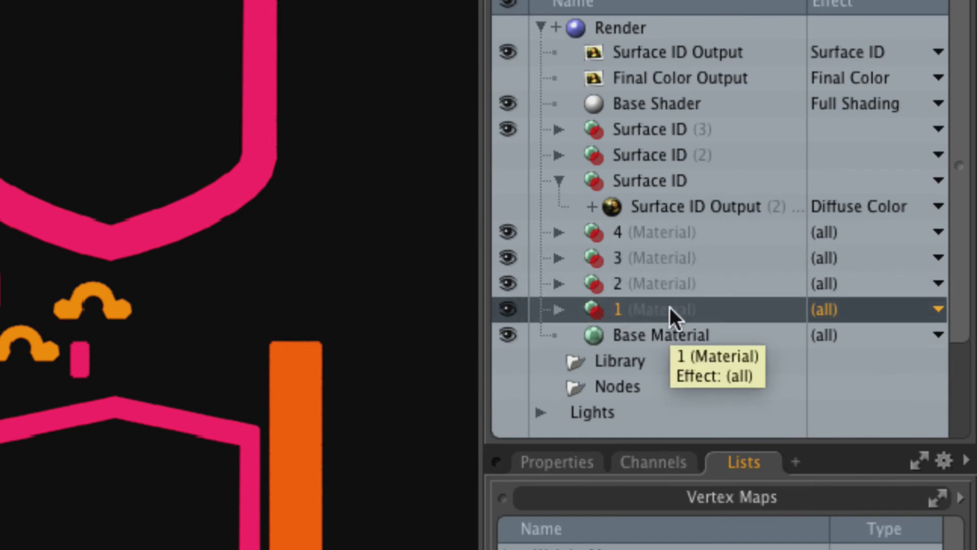
left_click(560, 180)
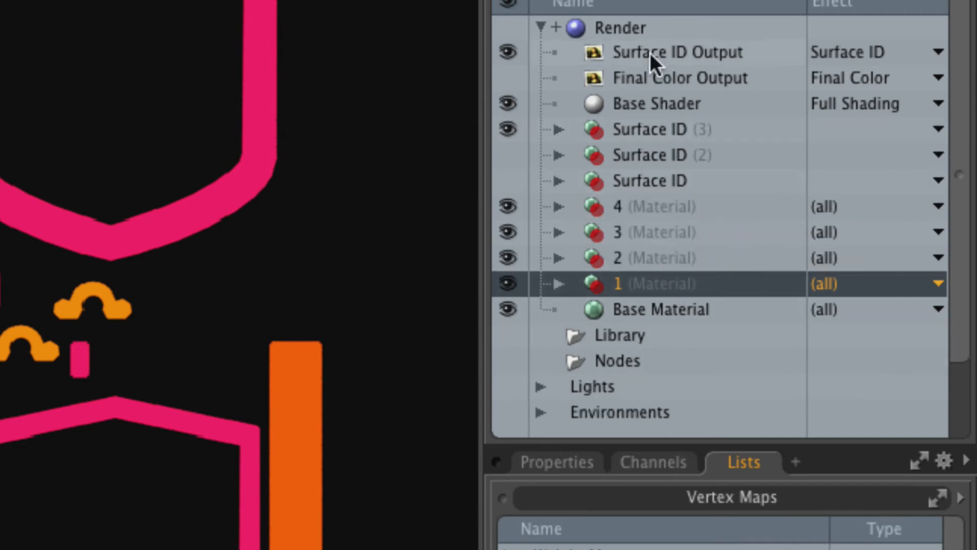
Delete all three baked Surface ID groups from the shader tree.
left_click(653, 53)
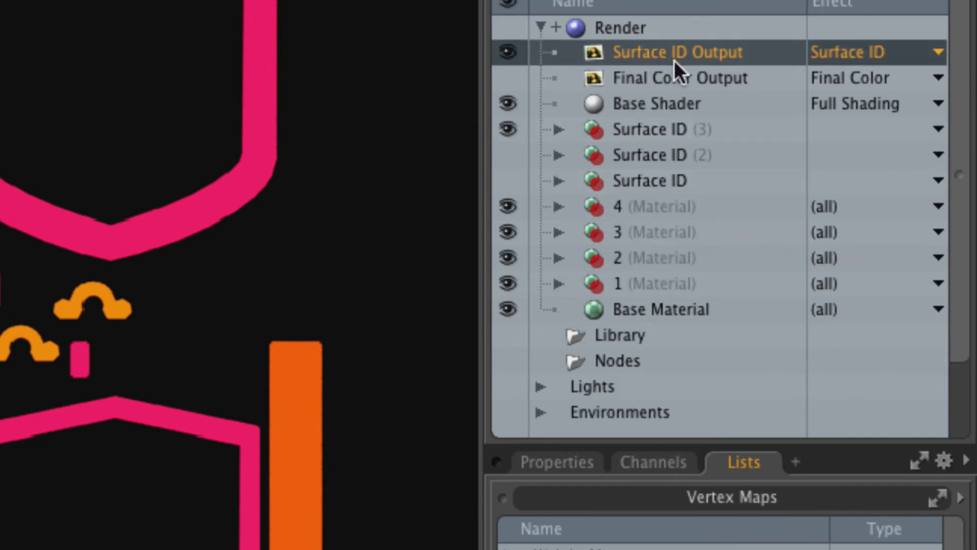
left_click(662, 131)
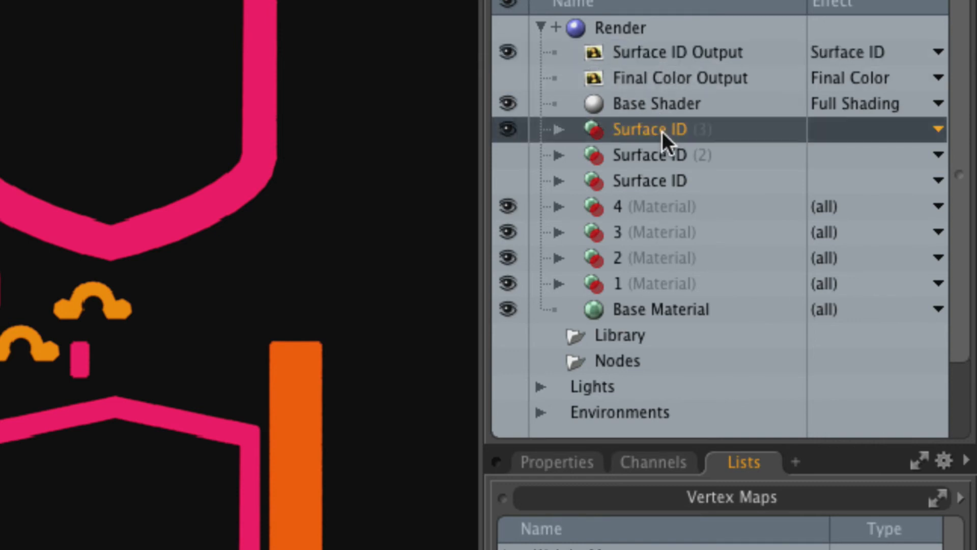
key("Delete")
left_click(664, 137)
key("Delete")
left_click(664, 136)
key("Delete")
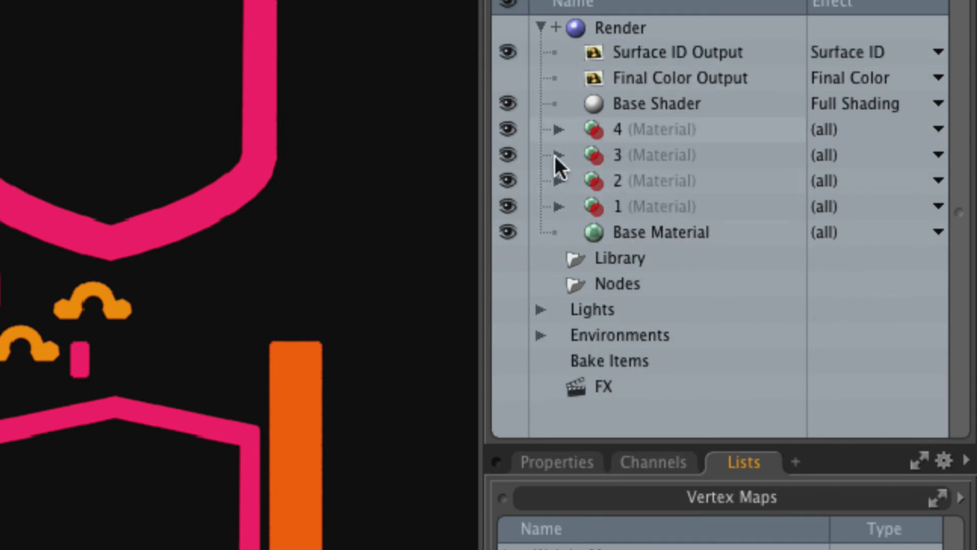
Set the diffuse color of material group 1's material to red (1.0, 0.0, 0.13).
left_click(560, 206)
left_click(564, 233)
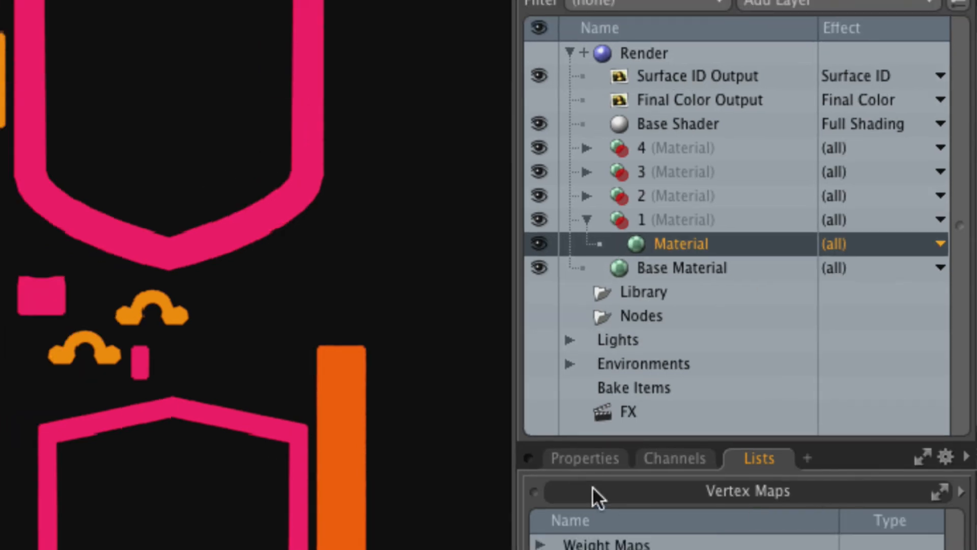
left_click(565, 466)
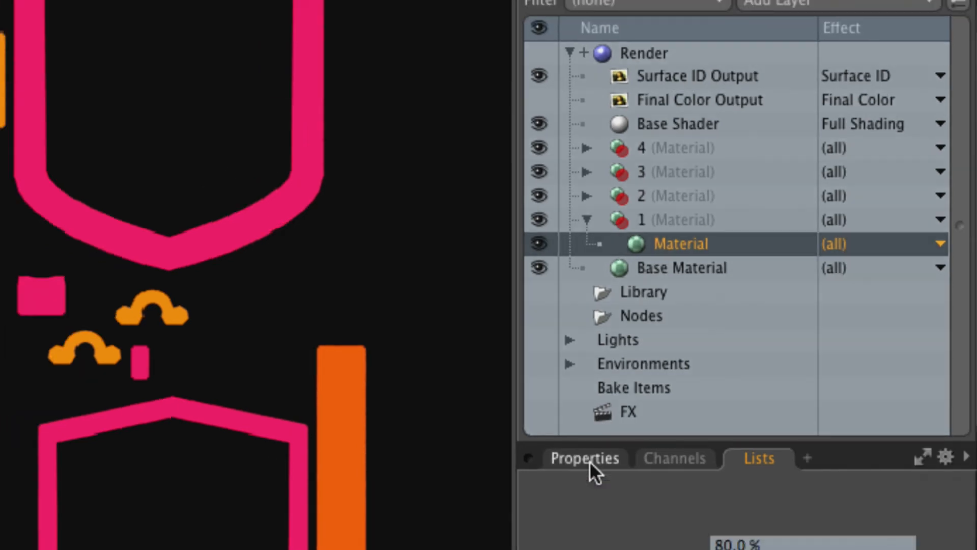
left_click(895, 490)
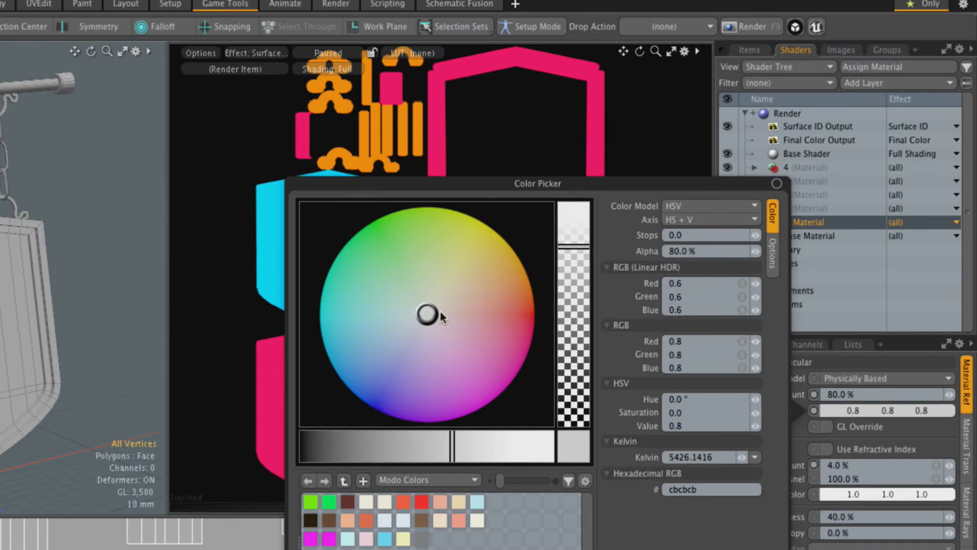
left_click_drag(440, 315, 532, 315)
left_click_drag(479, 448, 606, 458)
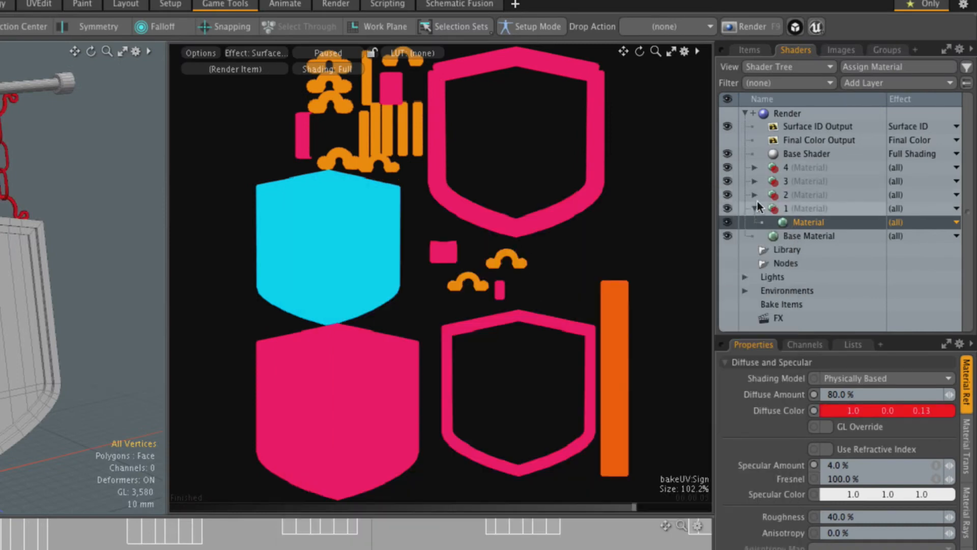
Set the diffuse color of material group 2's material to blue (0.0, 0.39, 1.0).
left_click(755, 195)
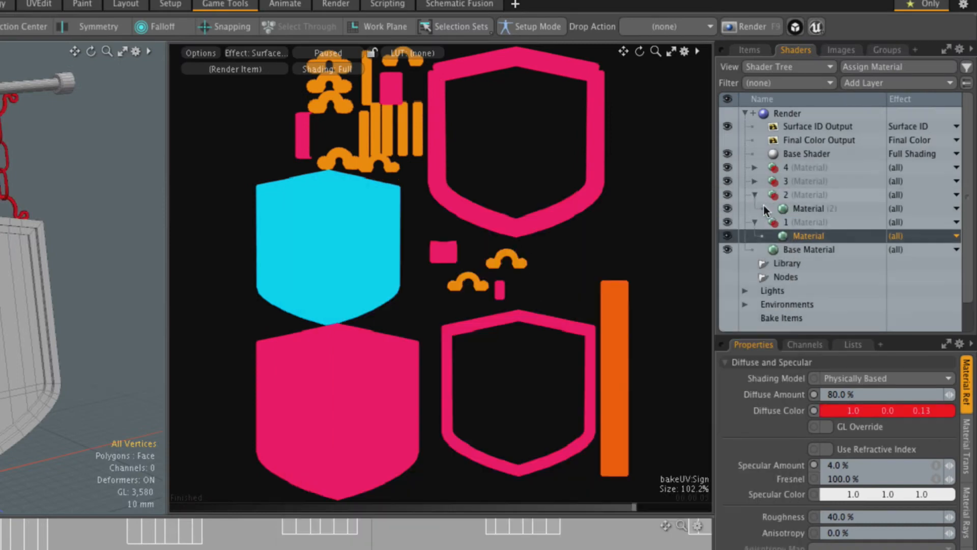
left_click(808, 209)
double_click(845, 409)
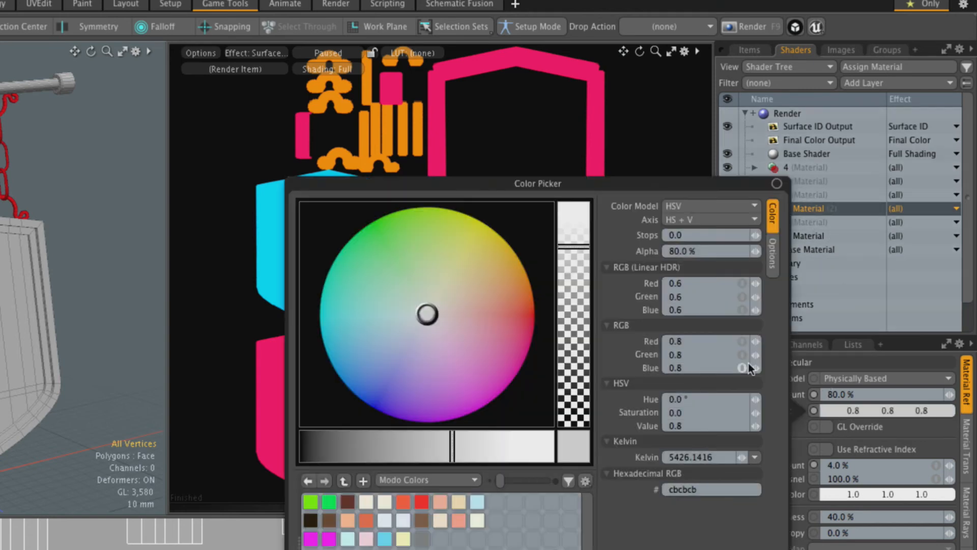
left_click_drag(399, 360, 360, 401)
left_click_drag(457, 451, 613, 418)
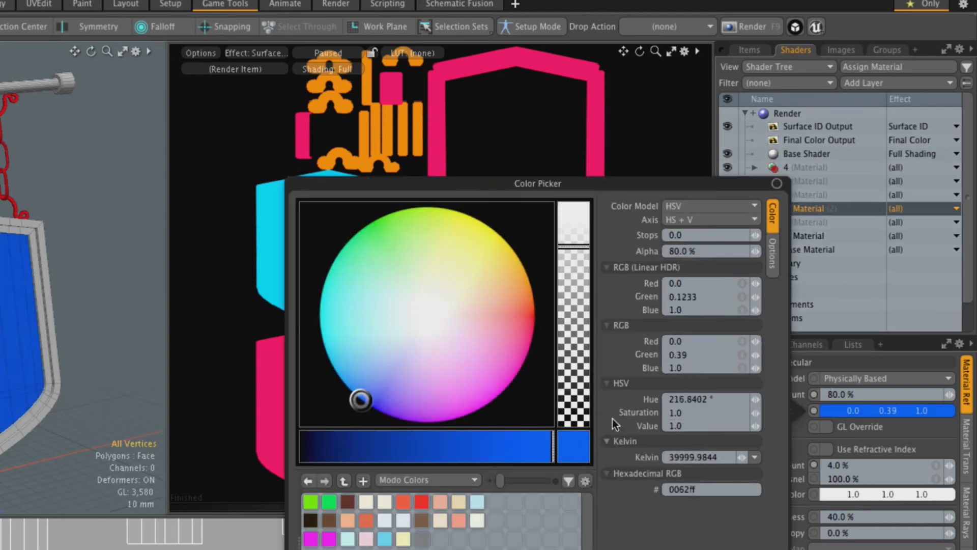
Set the diffuse color of material group 3's material to yellow (1.0, 0.94, 0.0).
left_click(755, 181)
left_click(794, 195)
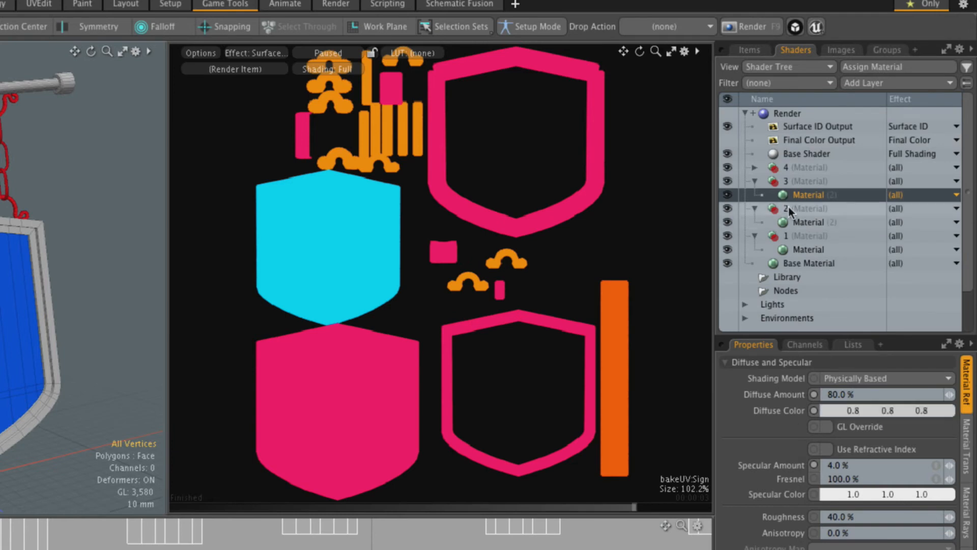
double_click(848, 412)
left_click(481, 220)
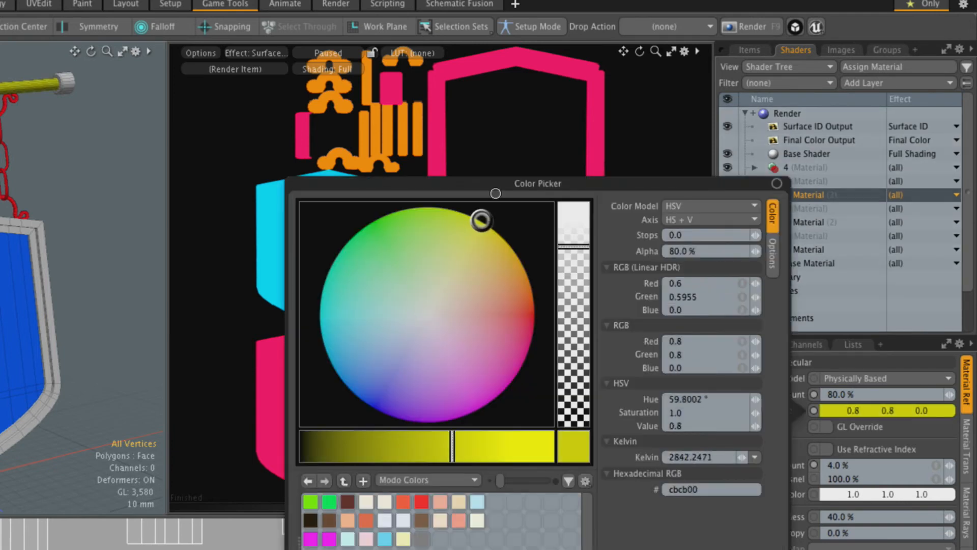
left_click_drag(452, 446, 553, 446)
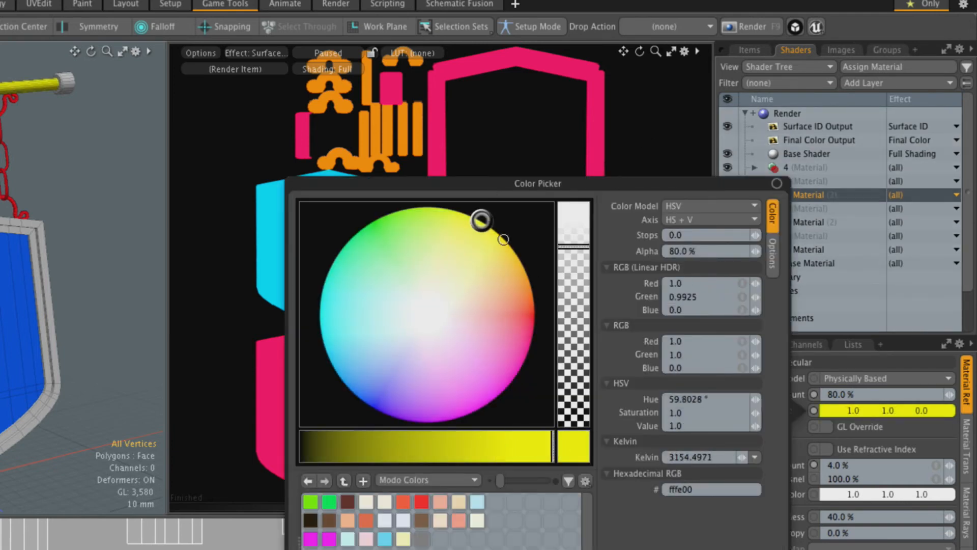
left_click_drag(497, 232, 496, 224)
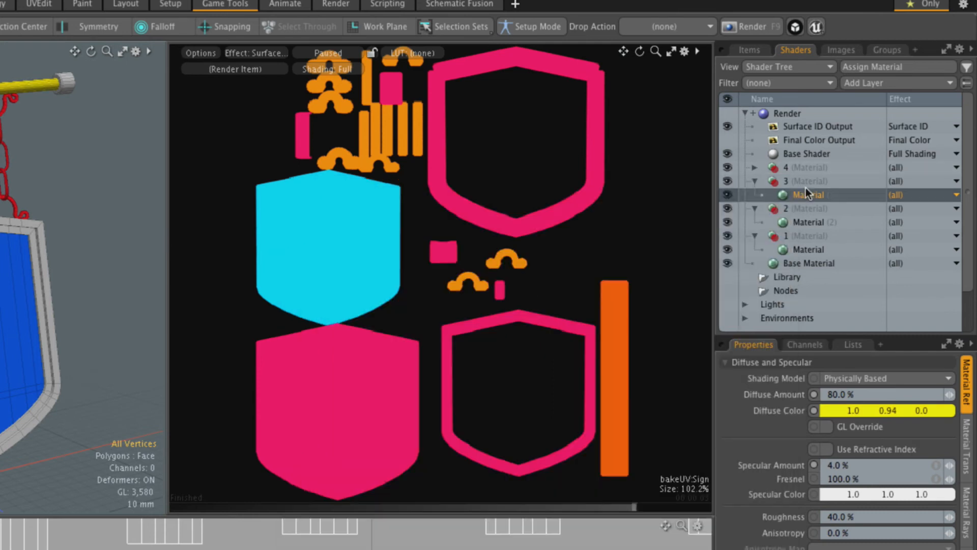
Set the diffuse color of material group 4's material to green (0.0, 0.96, 0.45).
left_click(755, 167)
left_click(808, 181)
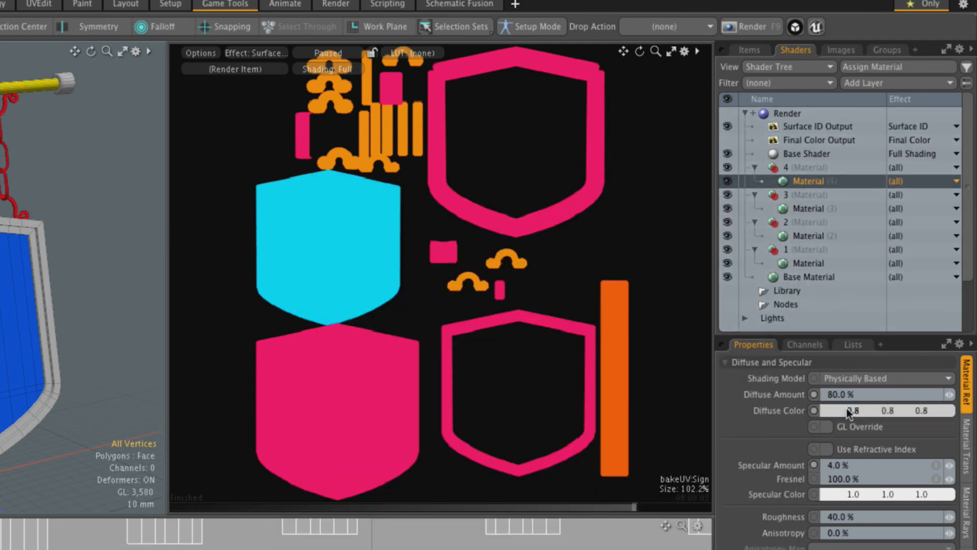
double_click(847, 409)
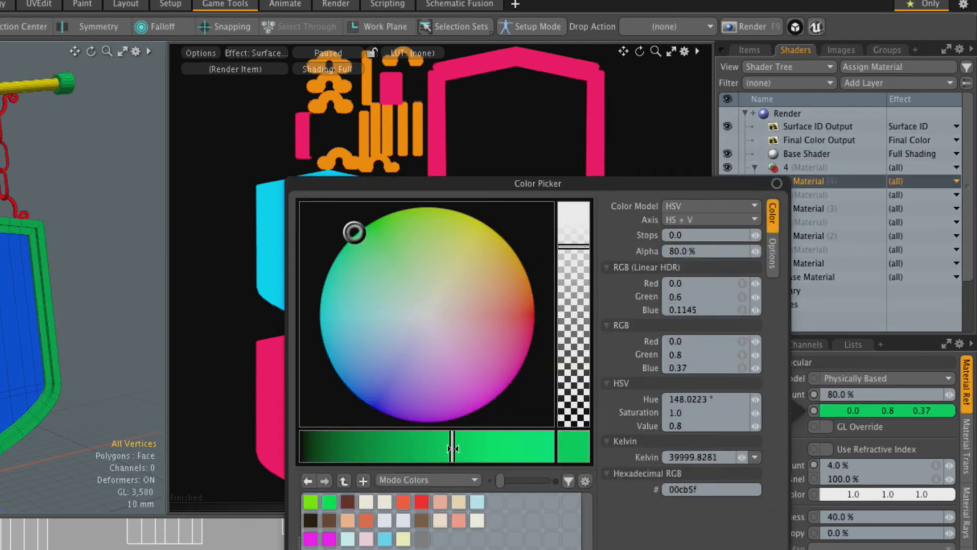
left_click_drag(452, 448, 532, 448)
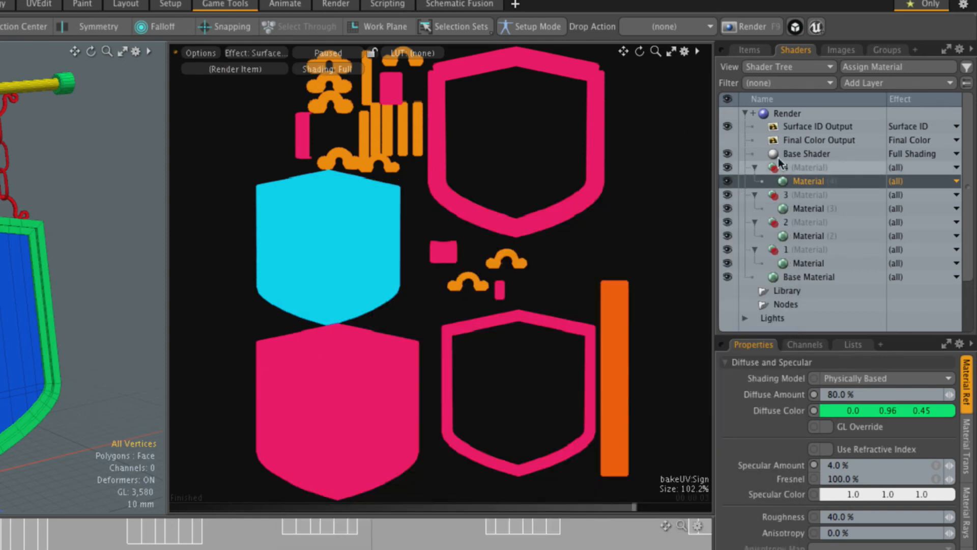
Swap visibility from the Surface ID output to the Final Color output and resume the preview render showing Final Color.
left_click(733, 139)
left_click(245, 49)
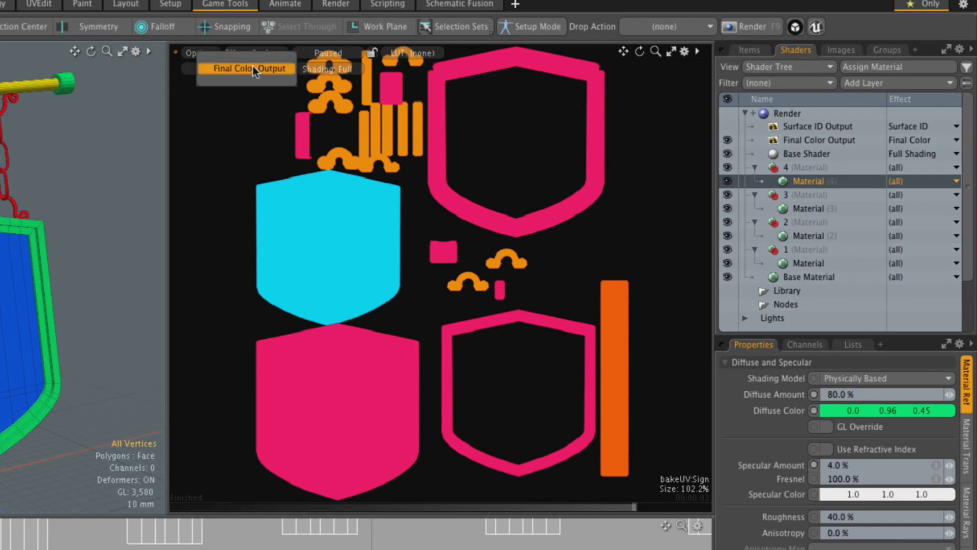
left_click(252, 66)
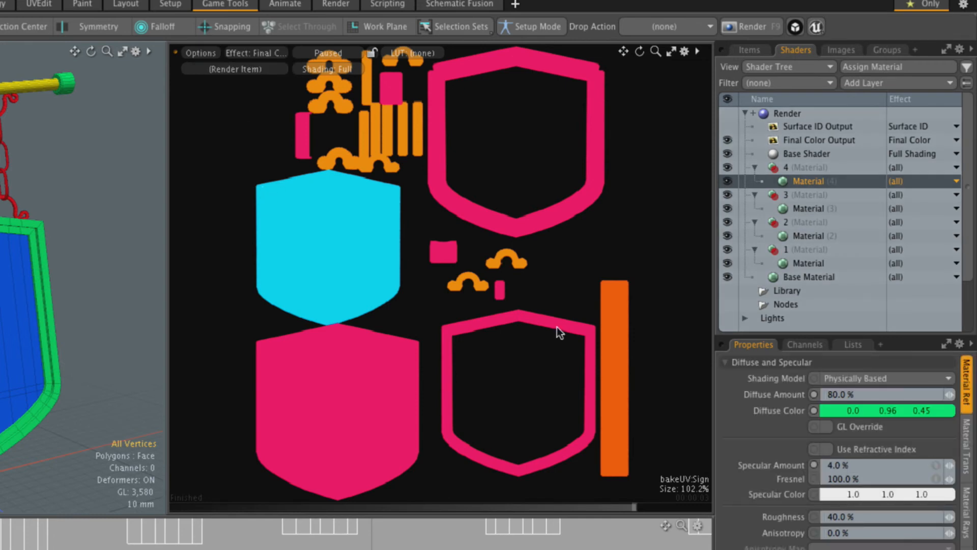
left_click_drag(570, 512, 571, 512)
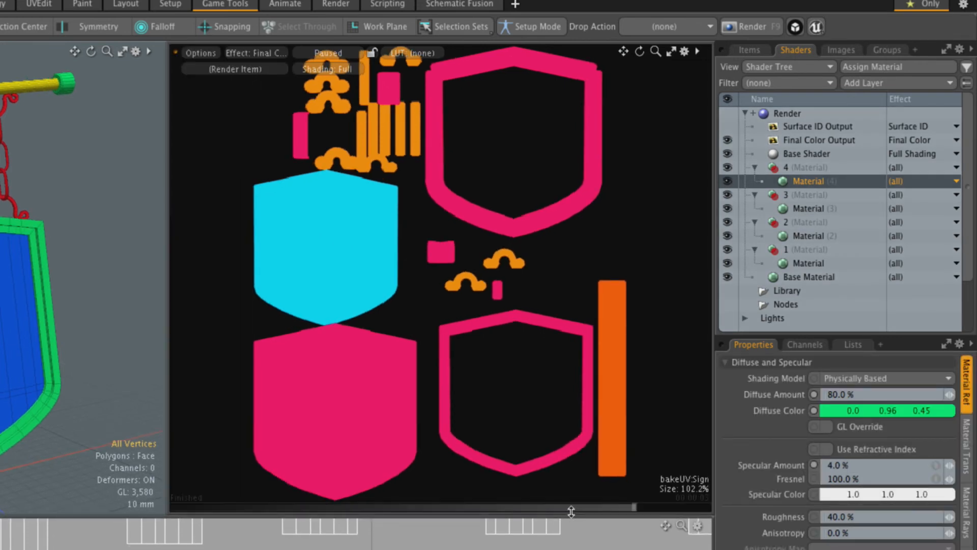
left_click(319, 51)
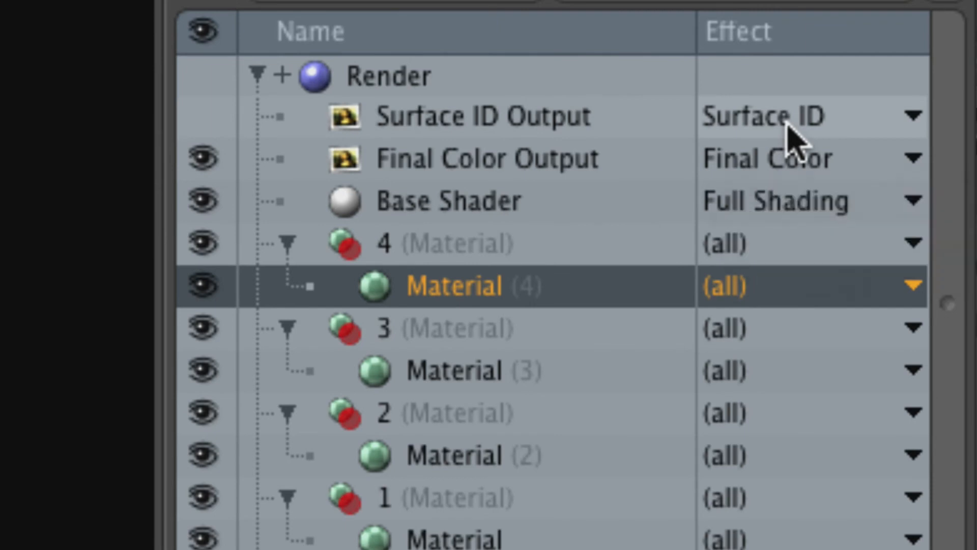
Change the effect of the Surface ID render output to the material channel Diffuse Color.
left_click(789, 130)
mouse_move(790, 326)
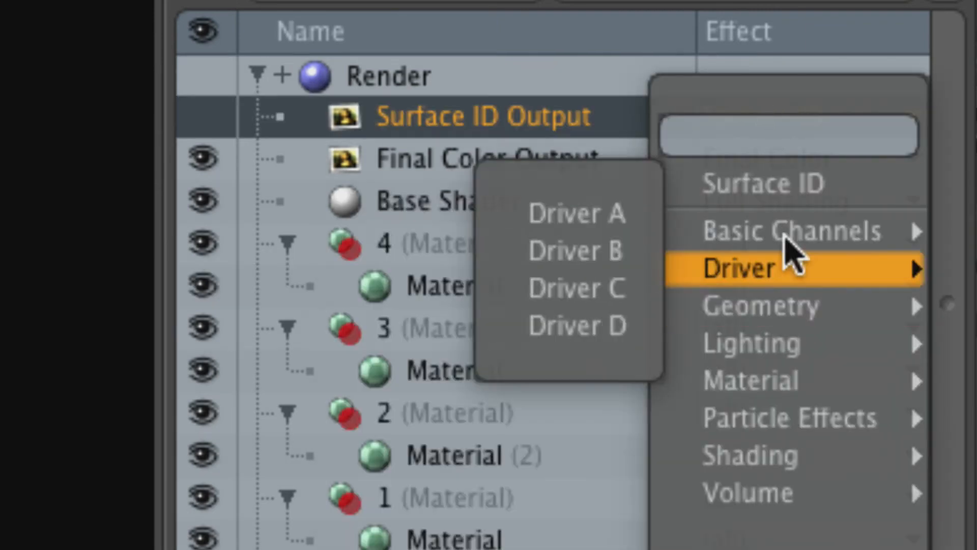
mouse_move(831, 382)
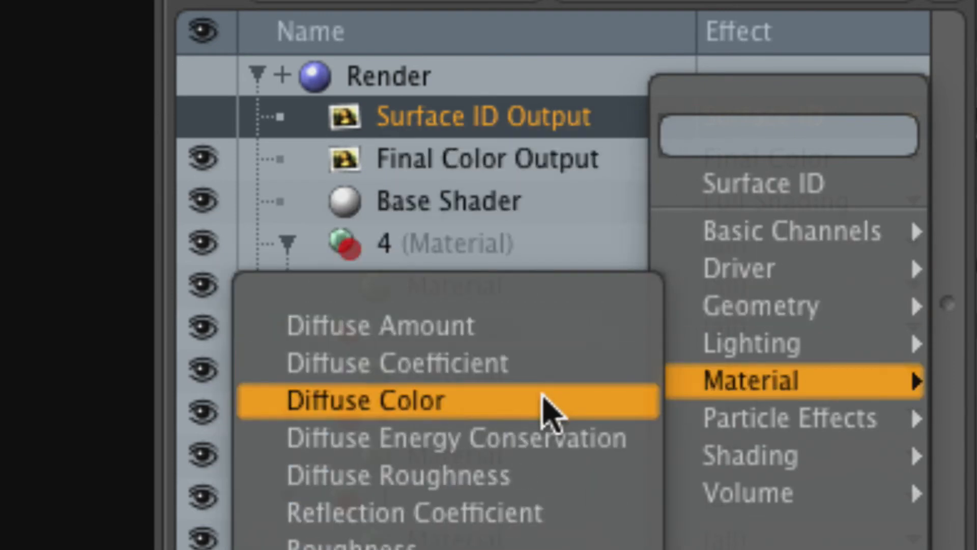
left_click(552, 410)
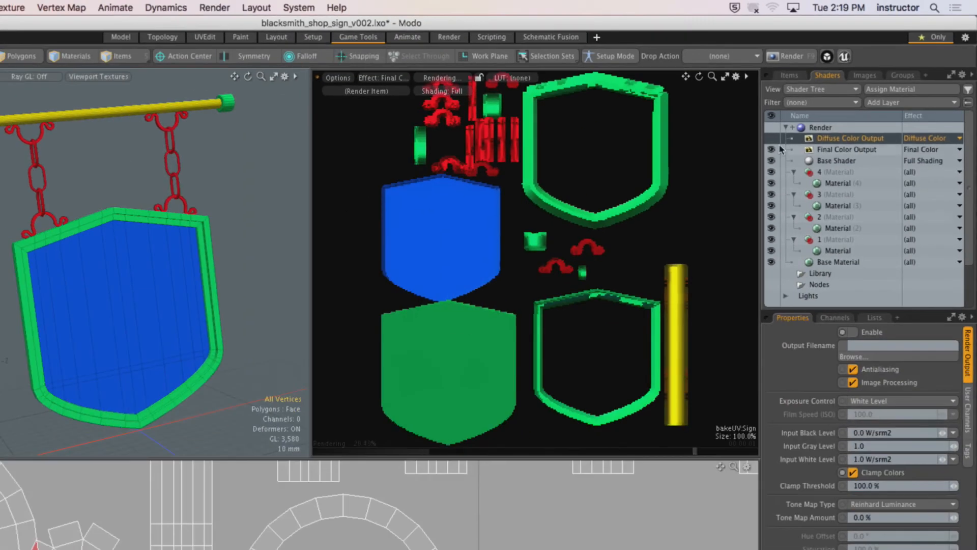
Enable the Diffuse Color output and display it in the render preview.
left_click(772, 138)
left_click(374, 77)
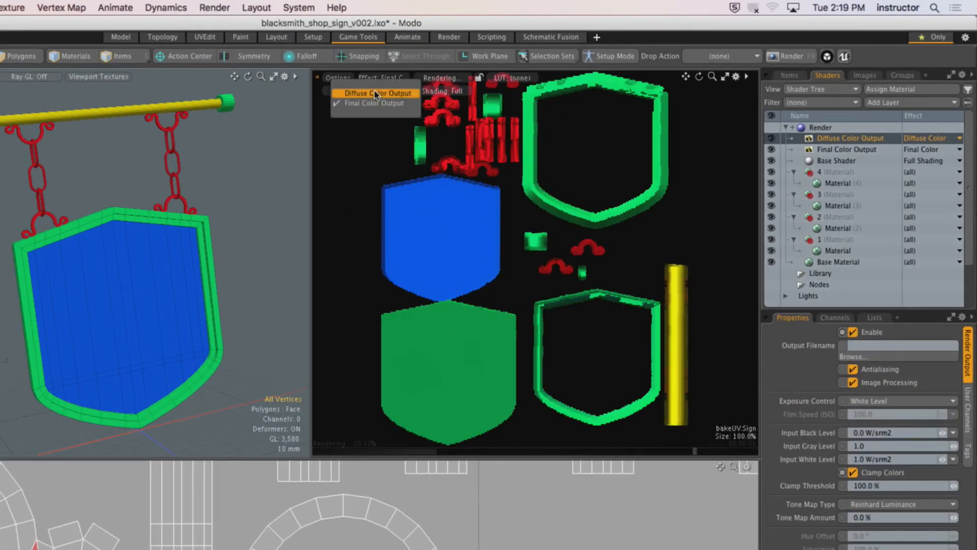
left_click(377, 99)
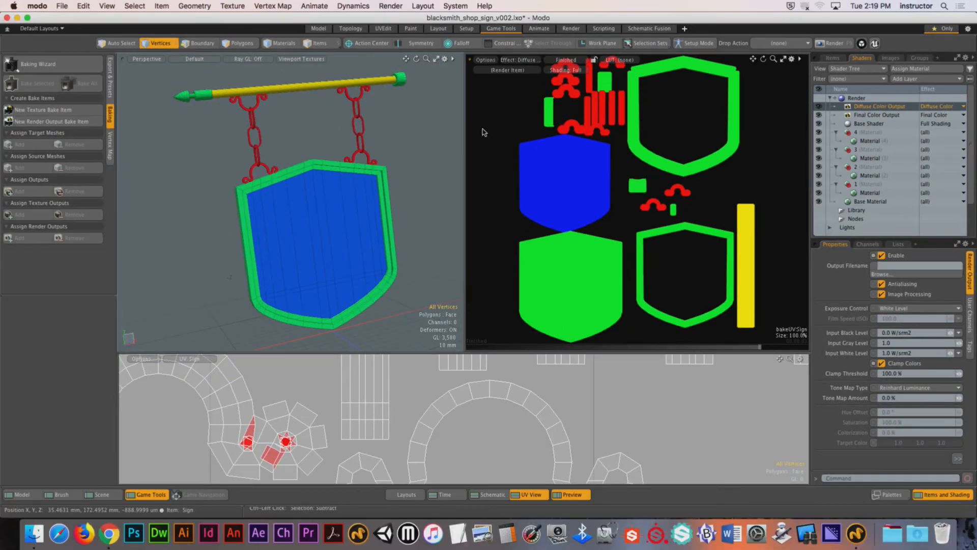
Bake the Sign mesh's diffuse color with the Baking Wizard at 2048 × 2048, then close the render and wizard windows.
left_click(46, 64)
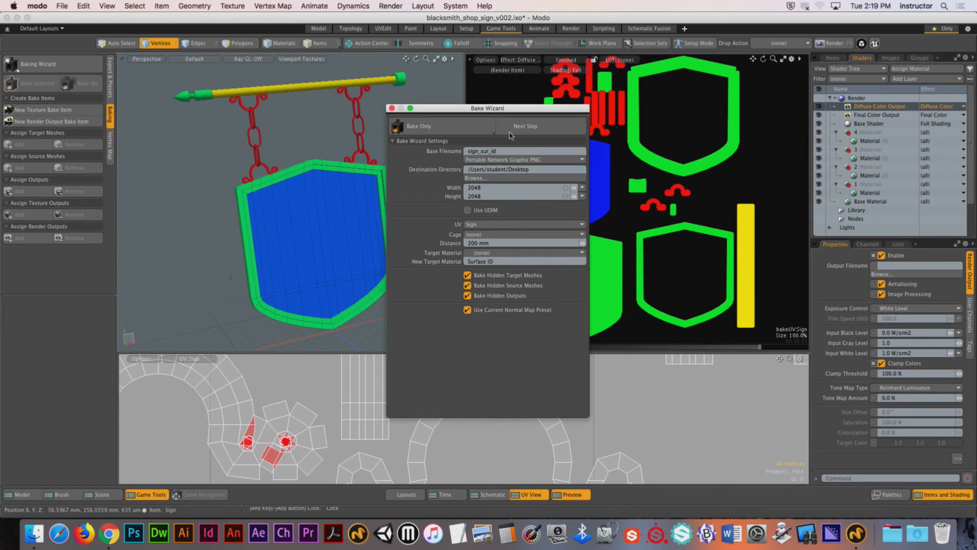
left_click(514, 128)
left_click(514, 128)
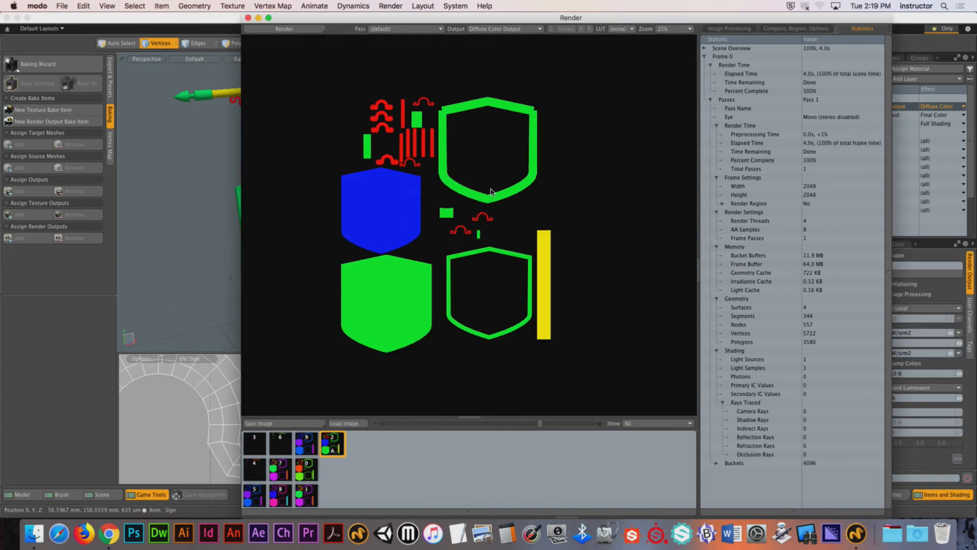
left_click(248, 17)
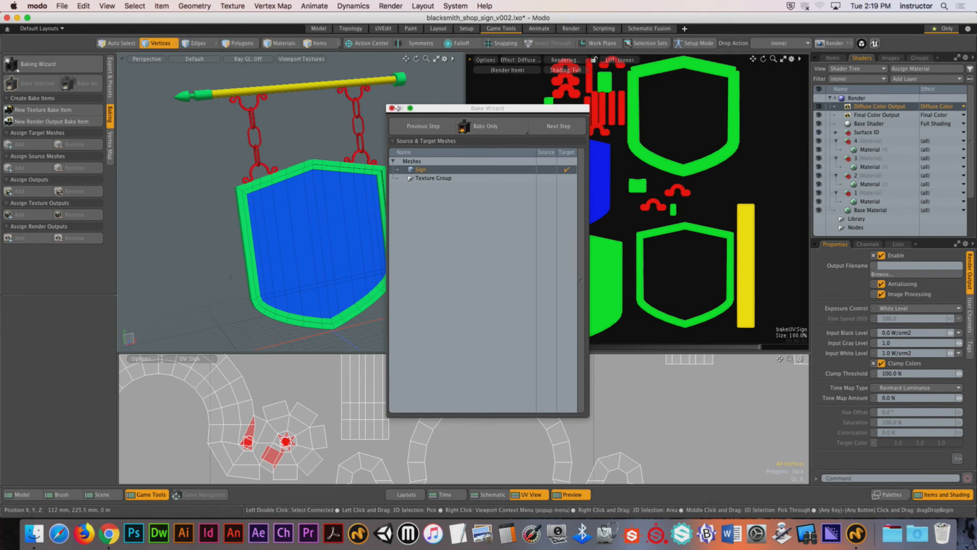
left_click(392, 108)
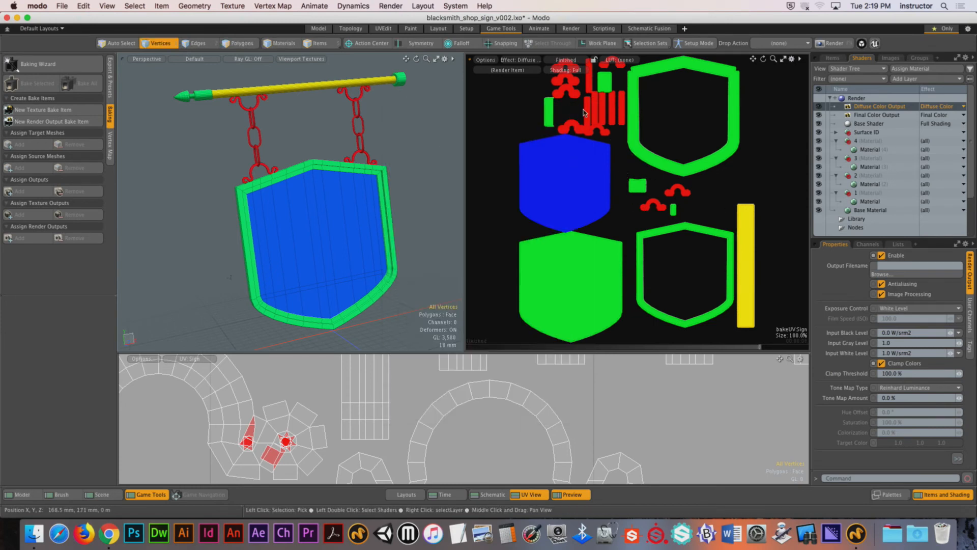
Inspect the preview's UV islands up close, then view the baked diffuse color image inside the new Surface ID group.
scroll(647, 204, "up", 5)
left_click_drag(619, 157, 637, 170, "alt+shift")
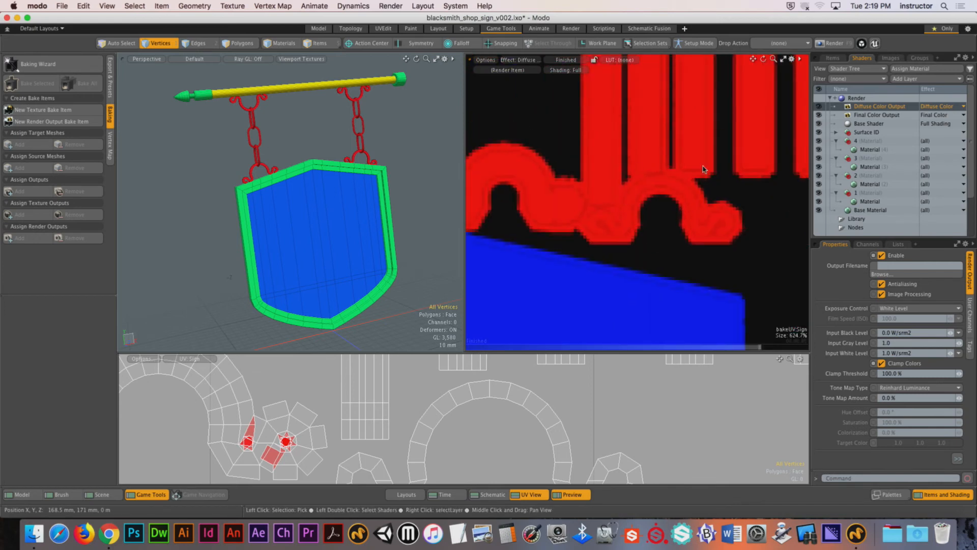
left_click(837, 132)
double_click(859, 142)
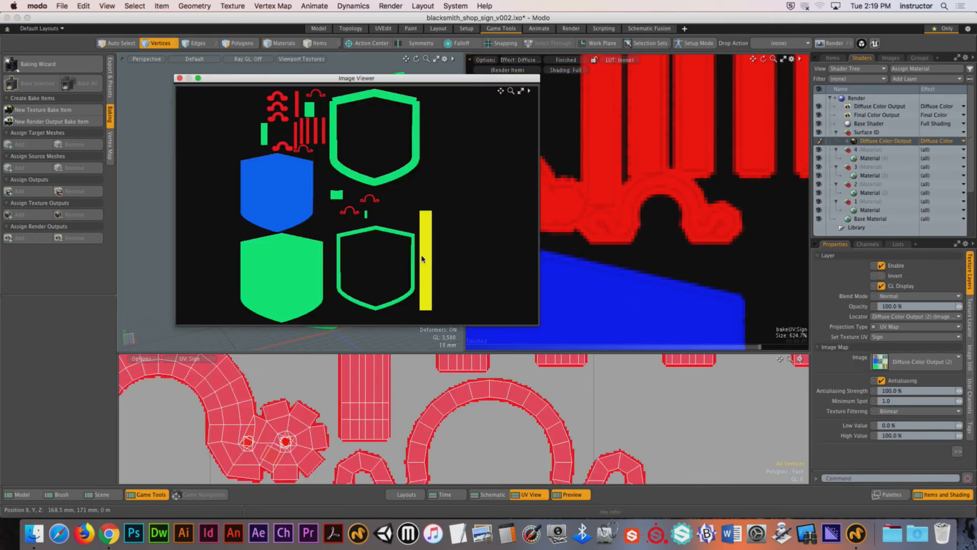
Inspect the island edges in the baked diffuse color image up close, then close the image and view the whole UV preview.
scroll(281, 154, "up", 10)
left_click_drag(281, 155, 529, 313, "alt+shift")
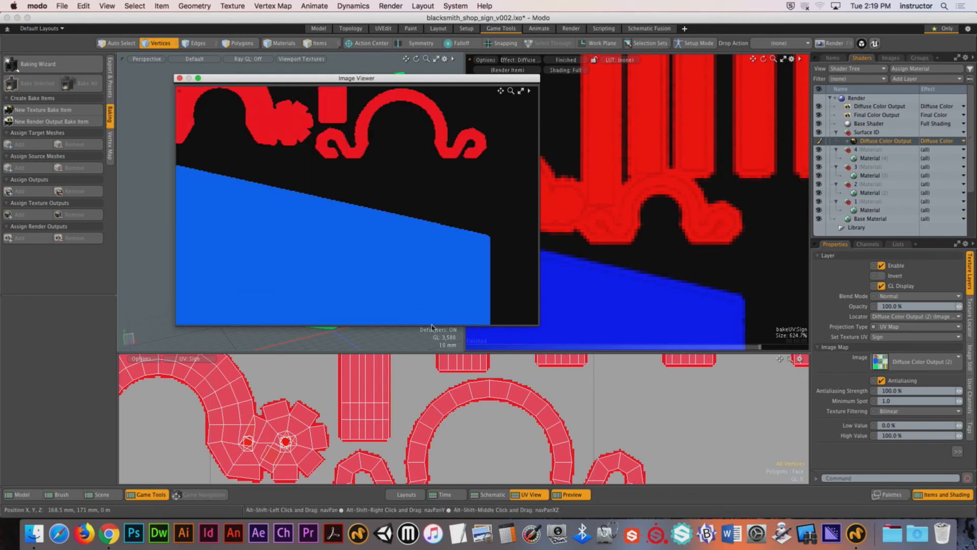
left_click_drag(293, 119, 412, 263, "alt+shift")
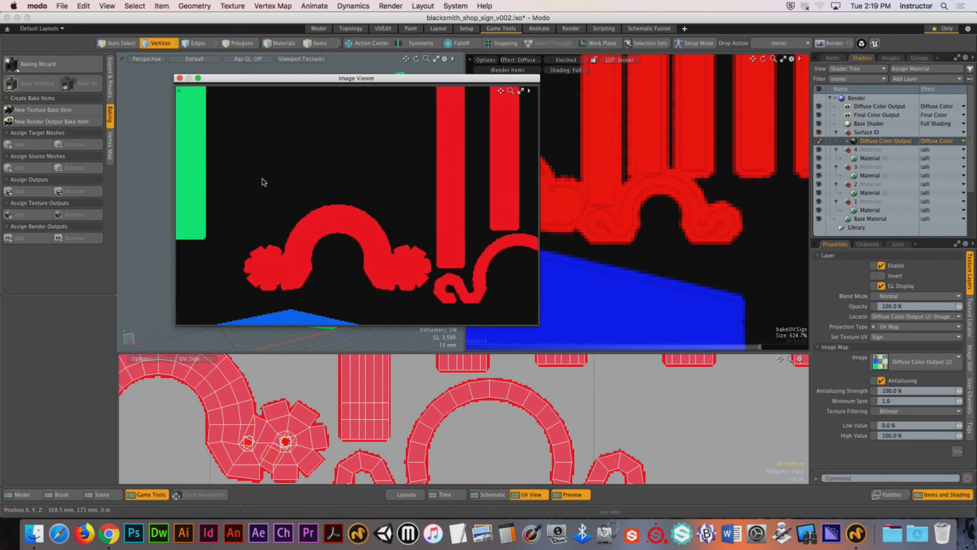
left_click(180, 79)
scroll(588, 131, "down", 8)
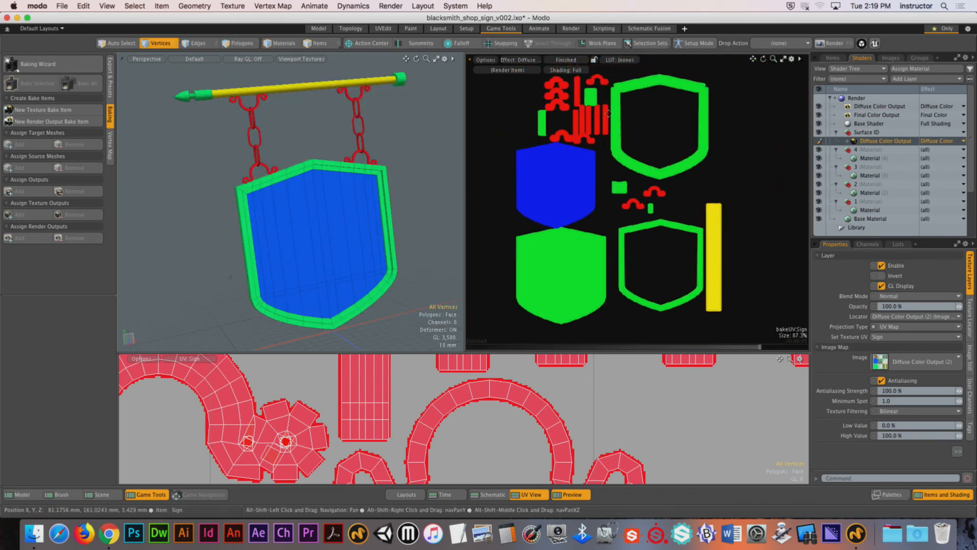
Collapse the material groups 4, 3, 2 and 1 in the shader tree, leaving the Surface ID group expanded.
left_click(836, 150)
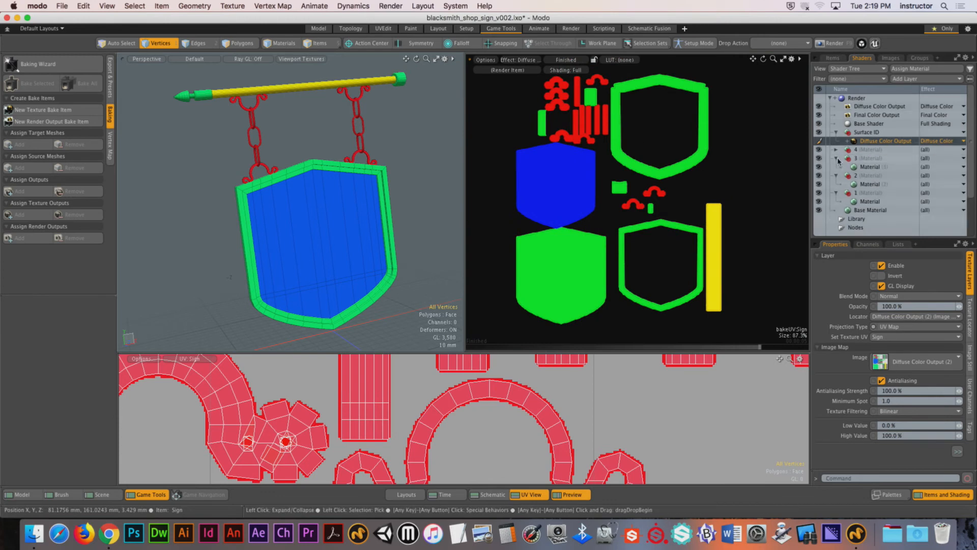
left_click(836, 158)
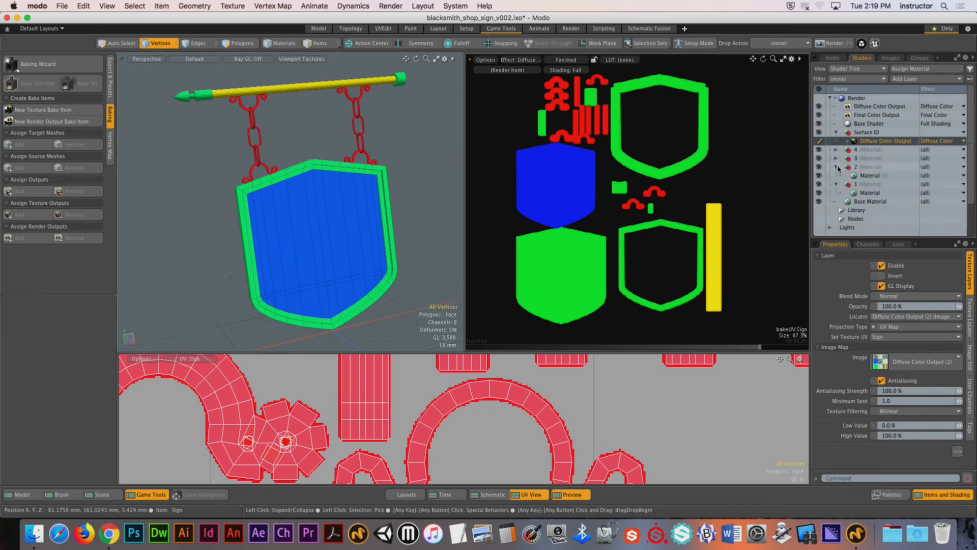
left_click(837, 167)
left_click(836, 176)
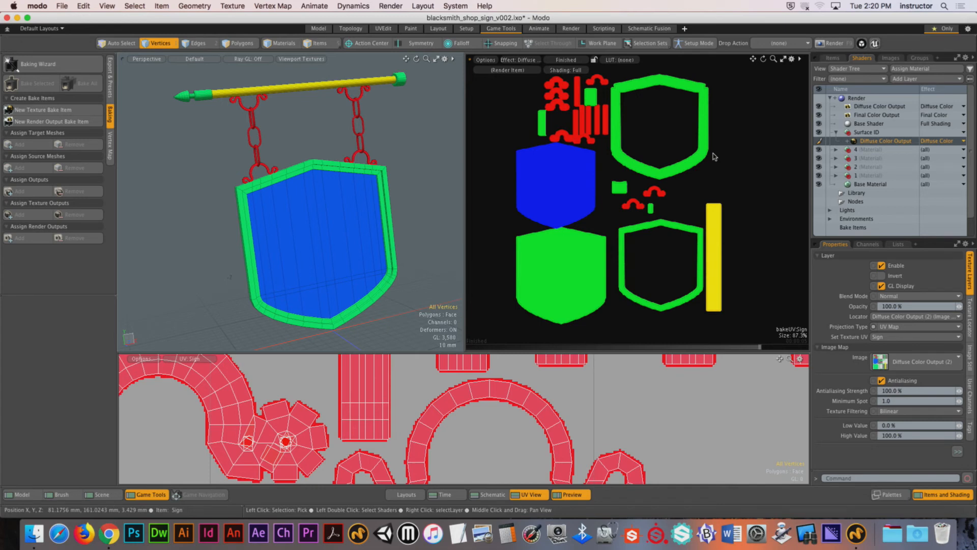
left_click(836, 133)
left_click(836, 132)
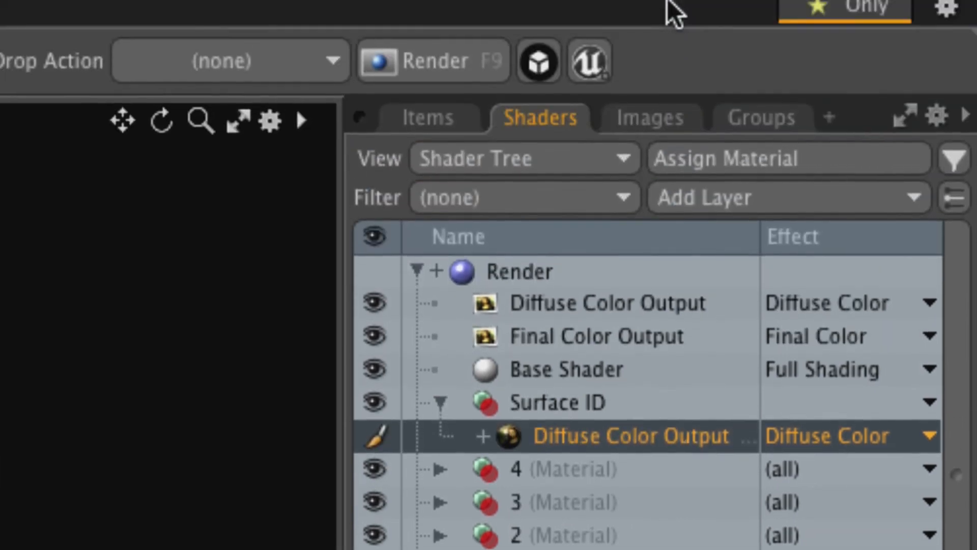
Show the list of image clips and widen it and its columns until full clip names and resolutions are readable.
left_click(643, 123)
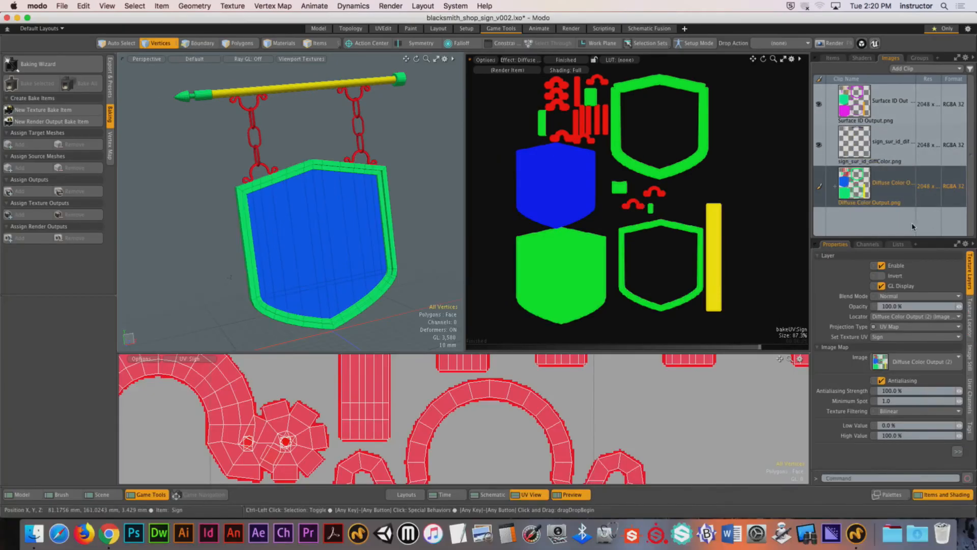
right_click(856, 181)
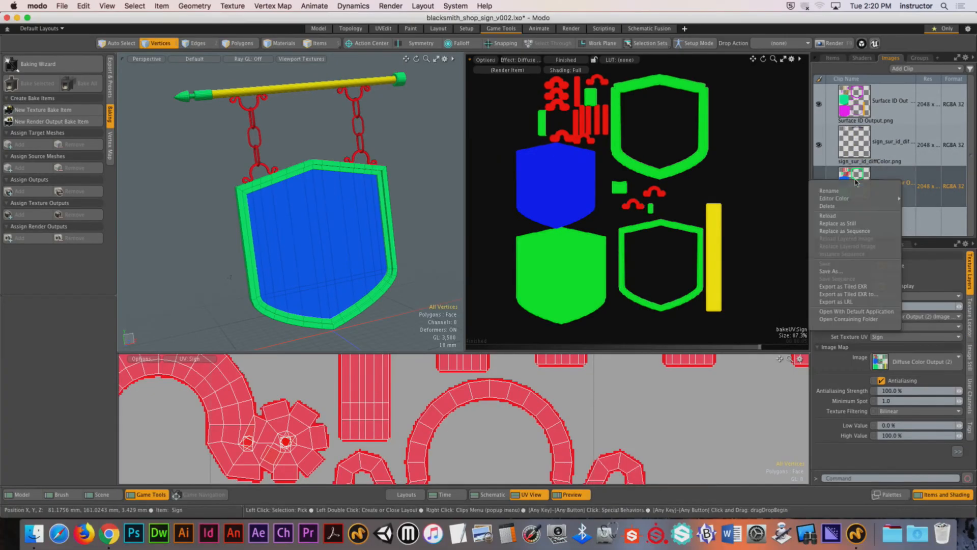
left_click(848, 271)
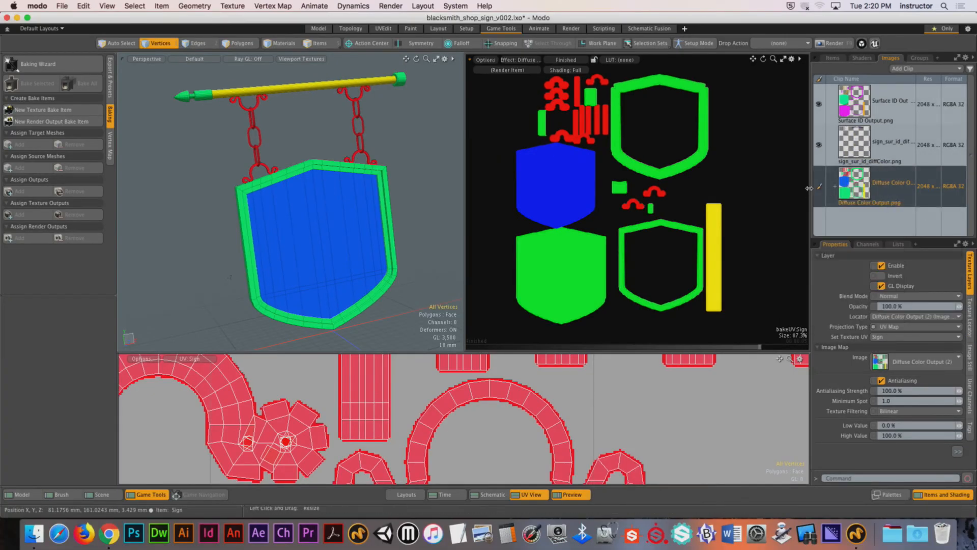
left_click_drag(728, 188, 628, 188)
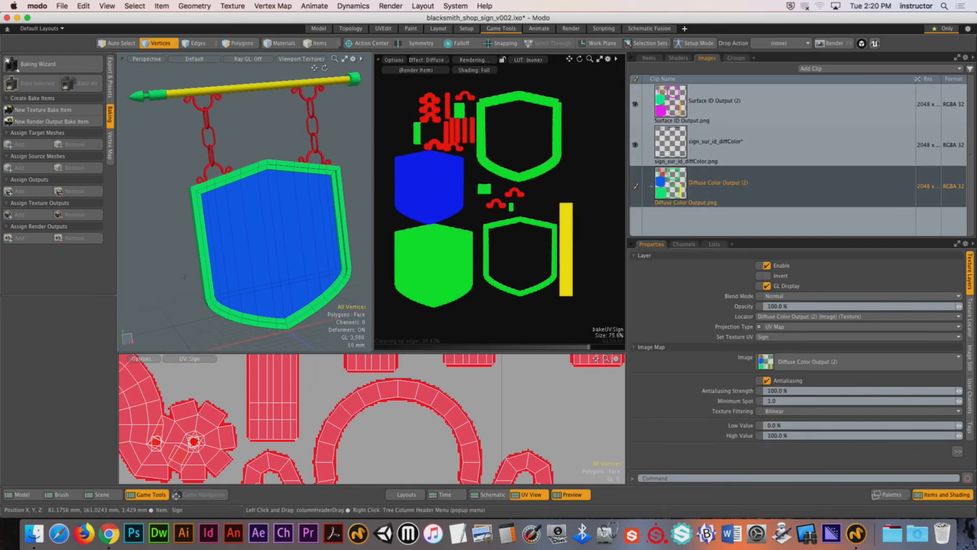
mouse_move(912, 79)
left_mouse_down()
mouse_move(886, 79)
mouse_move(901, 79)
left_mouse_up()
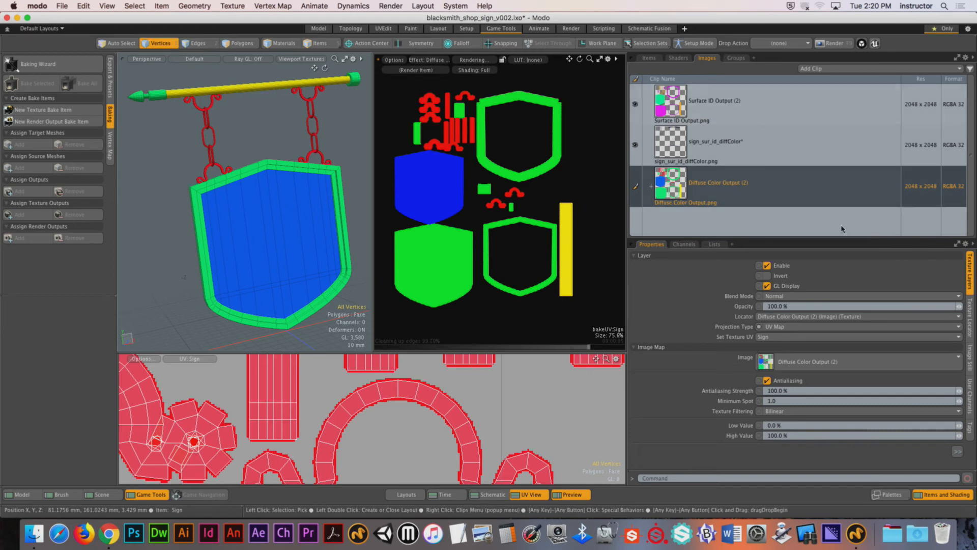
Open the folder containing the Diffuse Color Output clip, view Diffuse Color Output.png in Preview, and close the image.
right_click(653, 193)
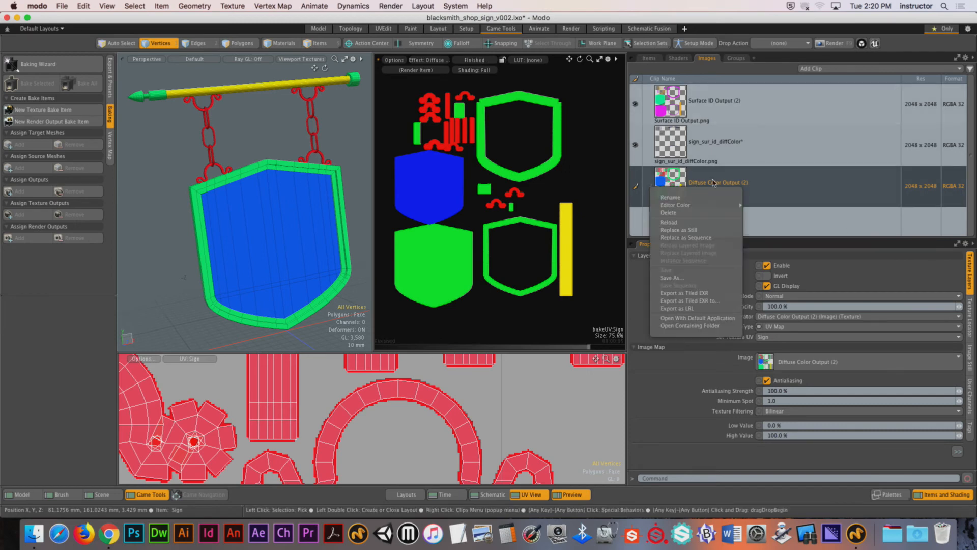
mouse_move(716, 205)
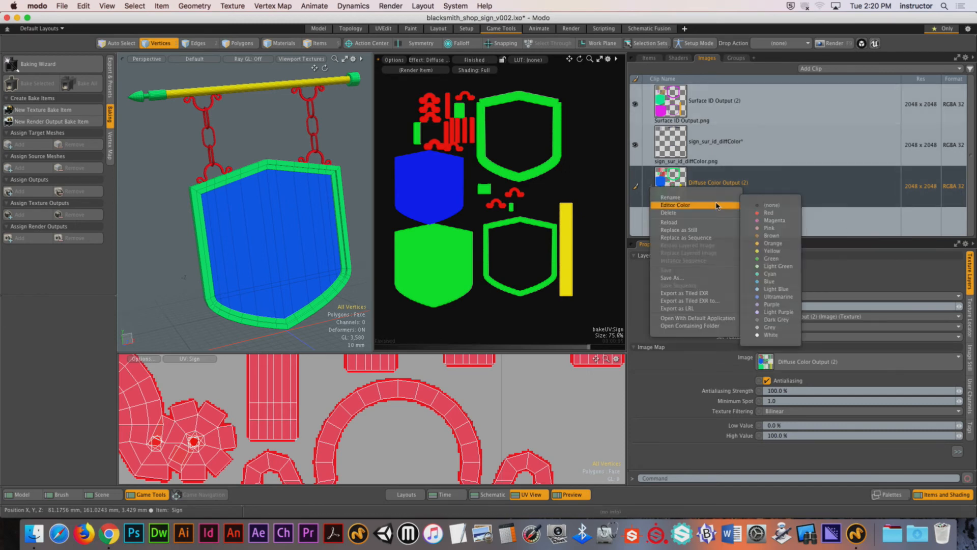
left_click(695, 326)
left_click(436, 312)
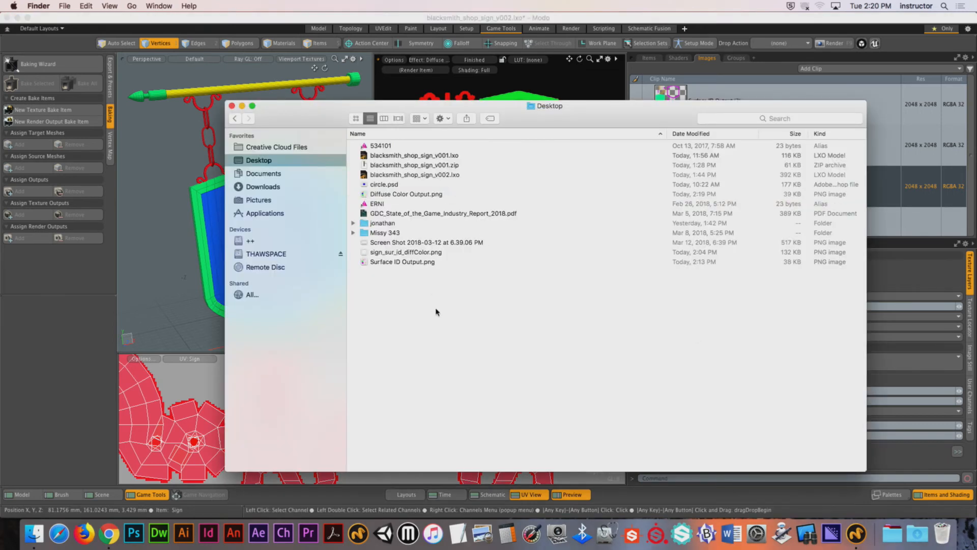
double_click(413, 195)
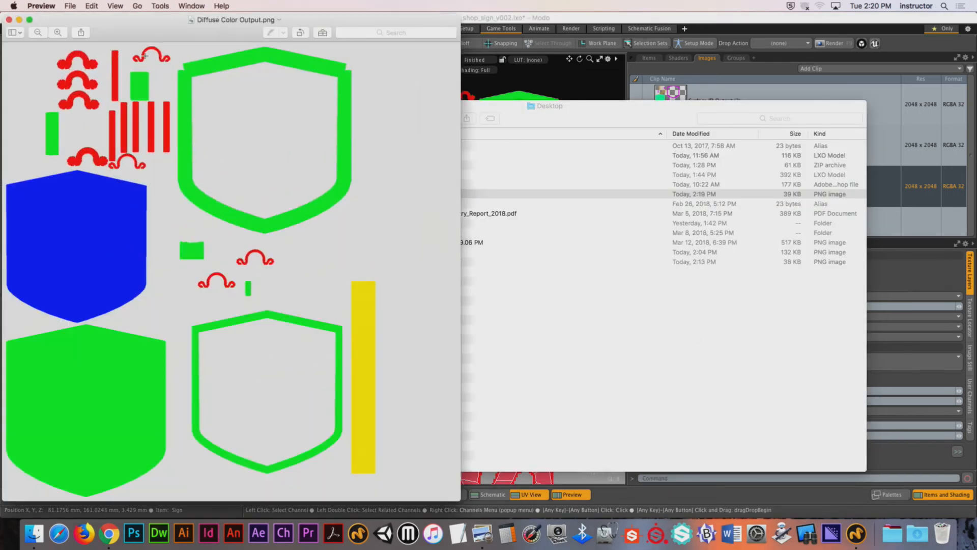
left_click_drag(145, 23, 168, 22)
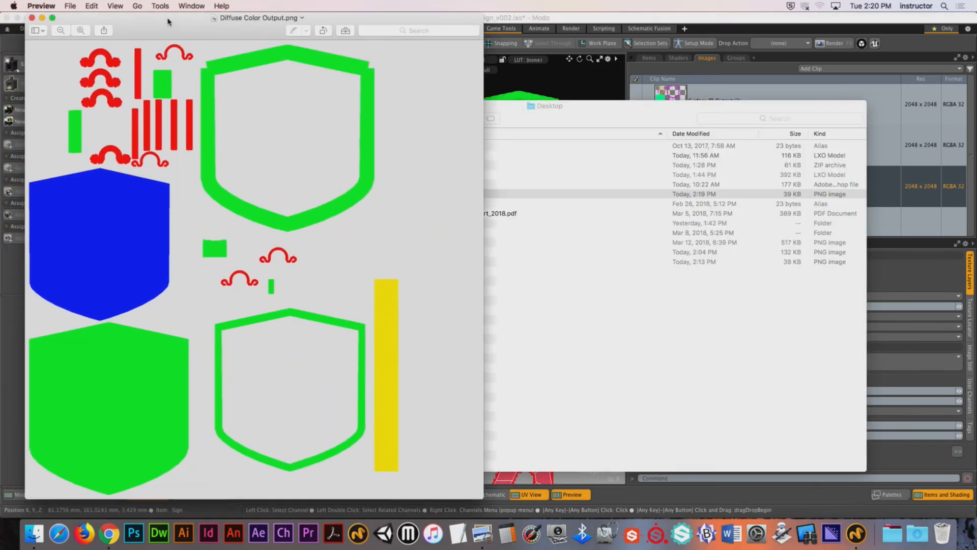
left_click(32, 18)
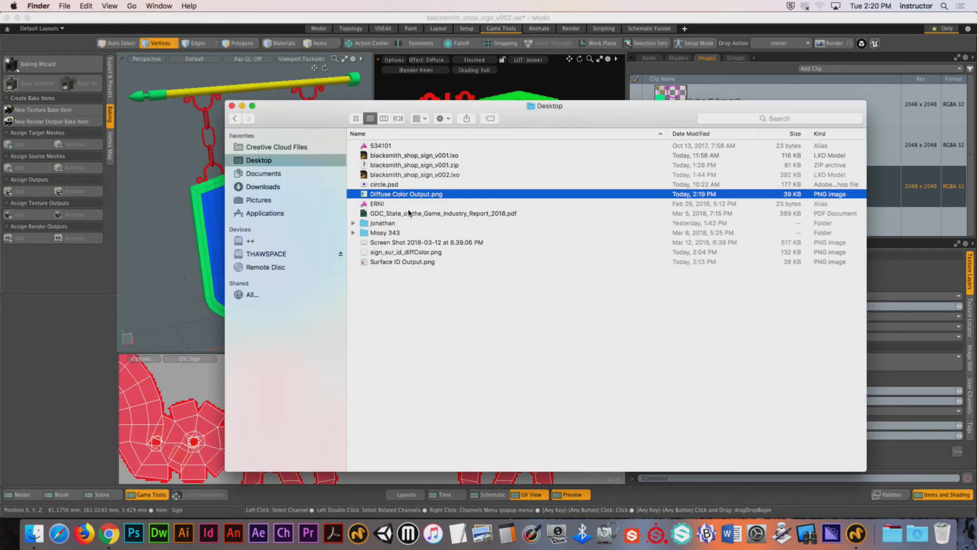
Move the outdated bakes sign_sur_id_diffColor.png and Surface ID Output.png from the Desktop to the trash.
left_click_drag(448, 254, 450, 264)
right_click(446, 265)
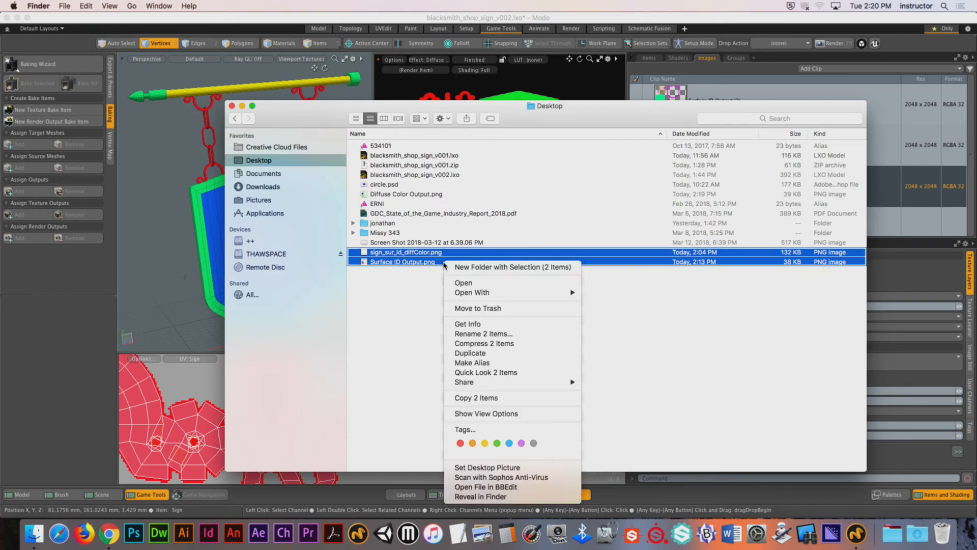
left_click(417, 289)
key("super+BackSpace")
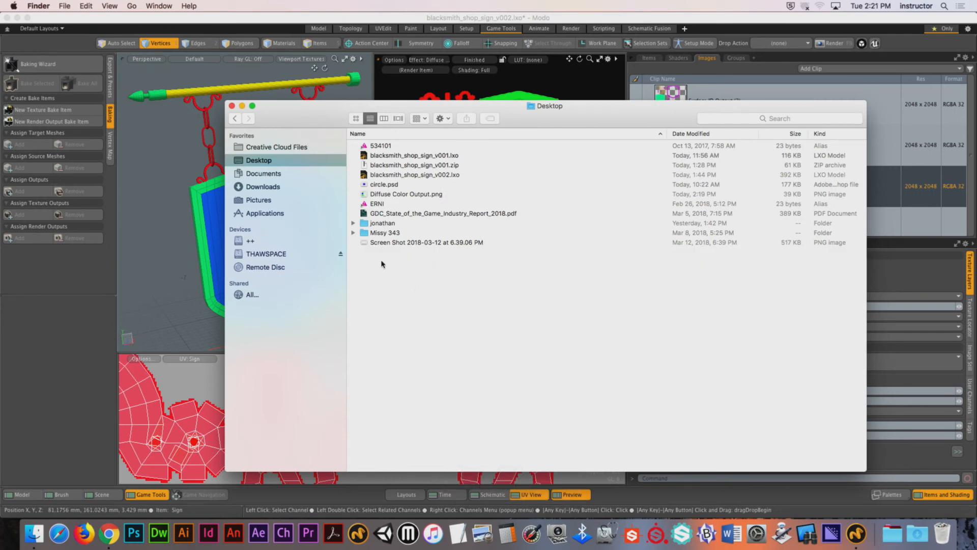
left_click(389, 194)
Return to Modo and delete the sign_sur_id_diffColor and Surface ID Output clips from the scene.
left_click(693, 35)
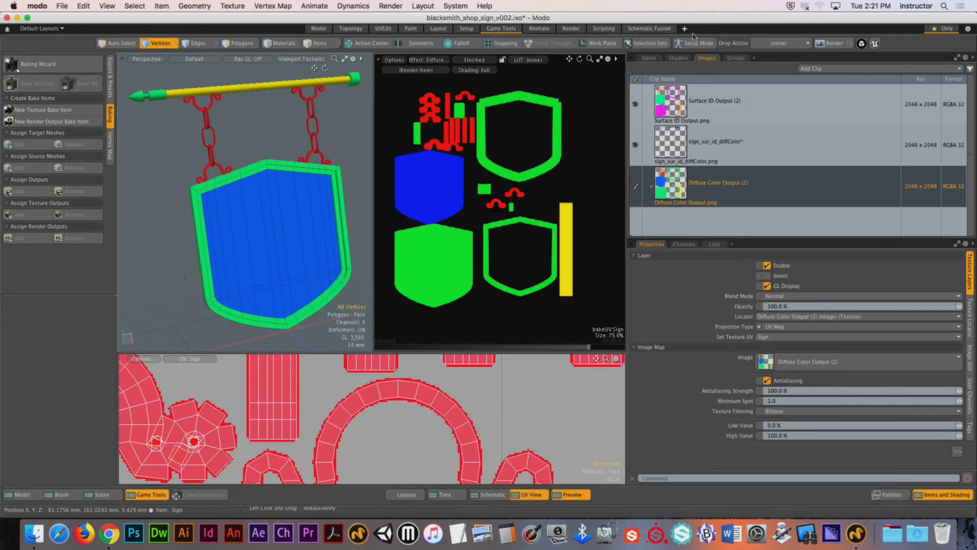
right_click(671, 144)
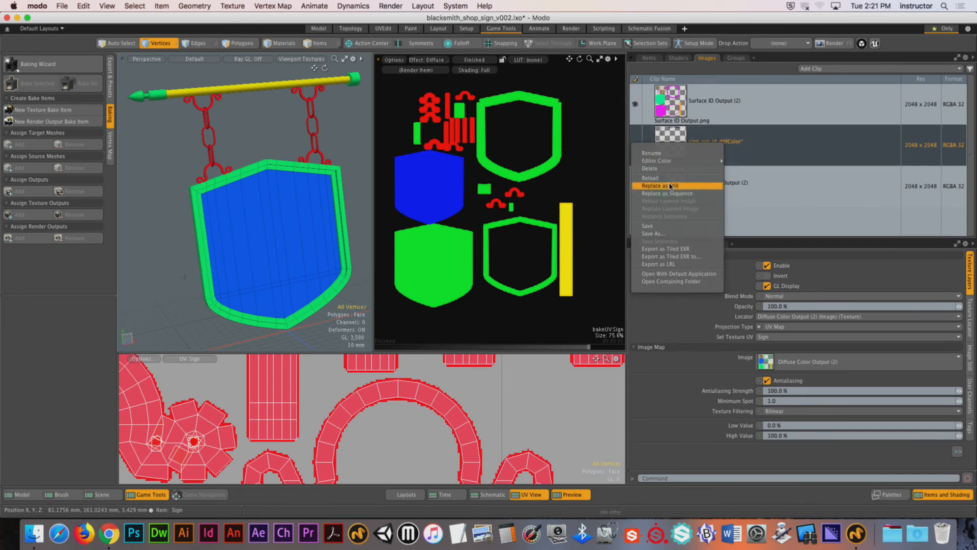
left_click(657, 168)
right_click(672, 101)
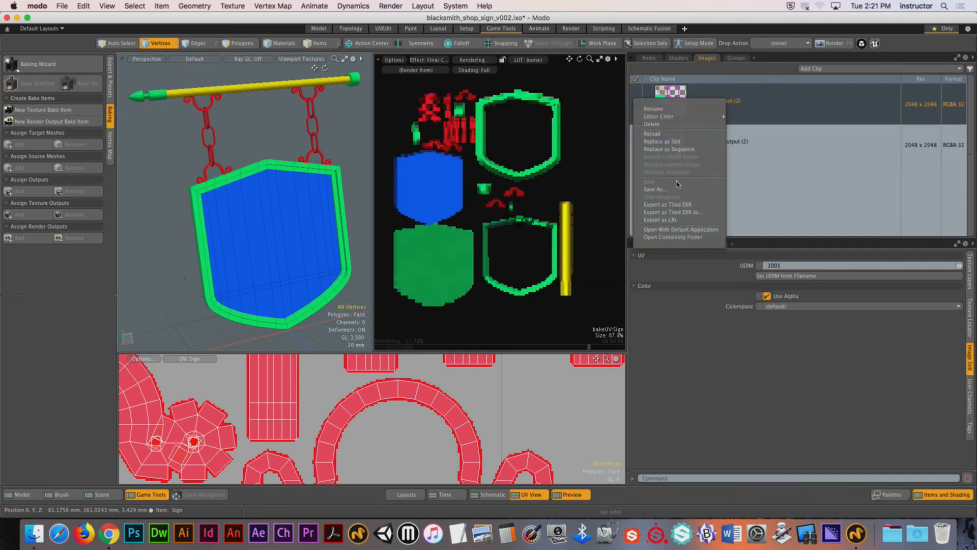
left_click(652, 125)
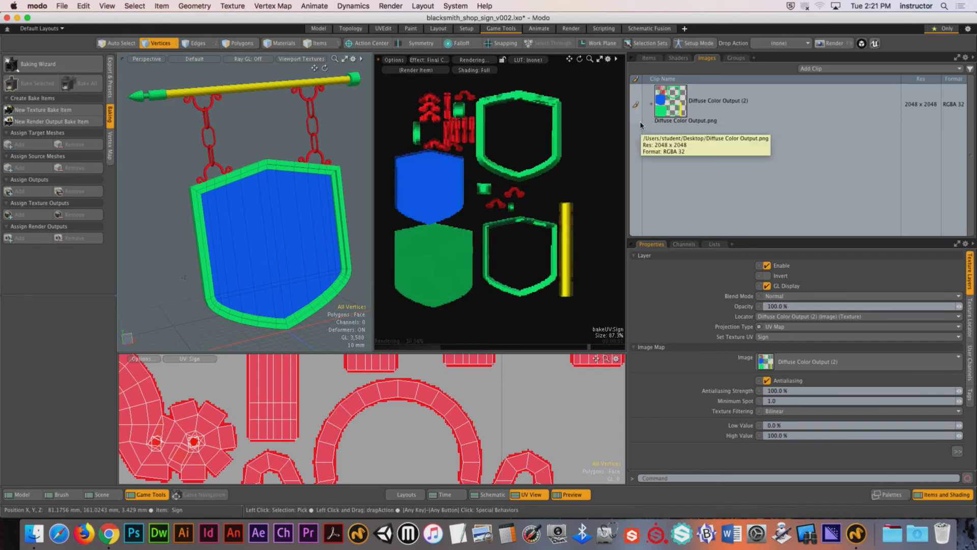
Delete the Surface ID group and the material groups 4, 3, 2 and 1 from the shader tree.
left_click(678, 57)
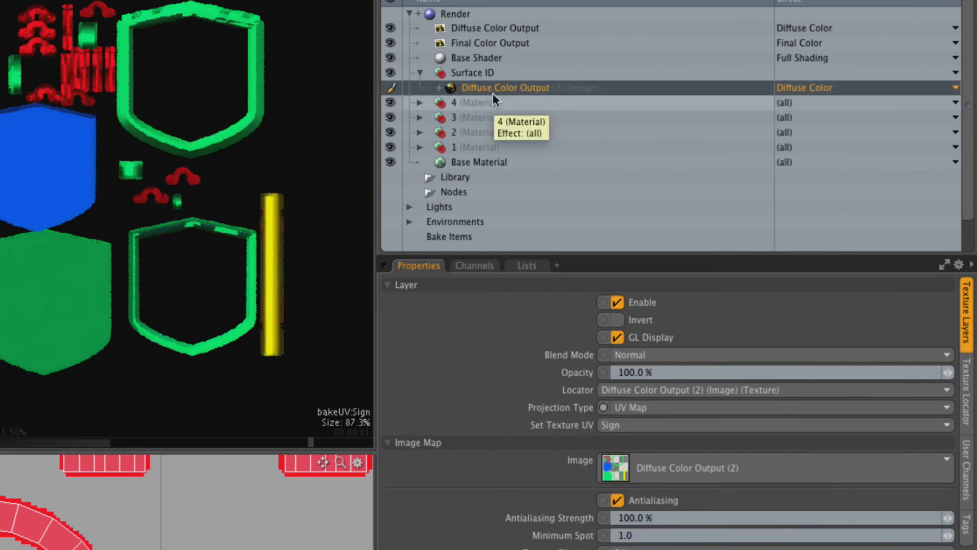
left_click(420, 73)
left_click(444, 74)
left_click(465, 133, "shift")
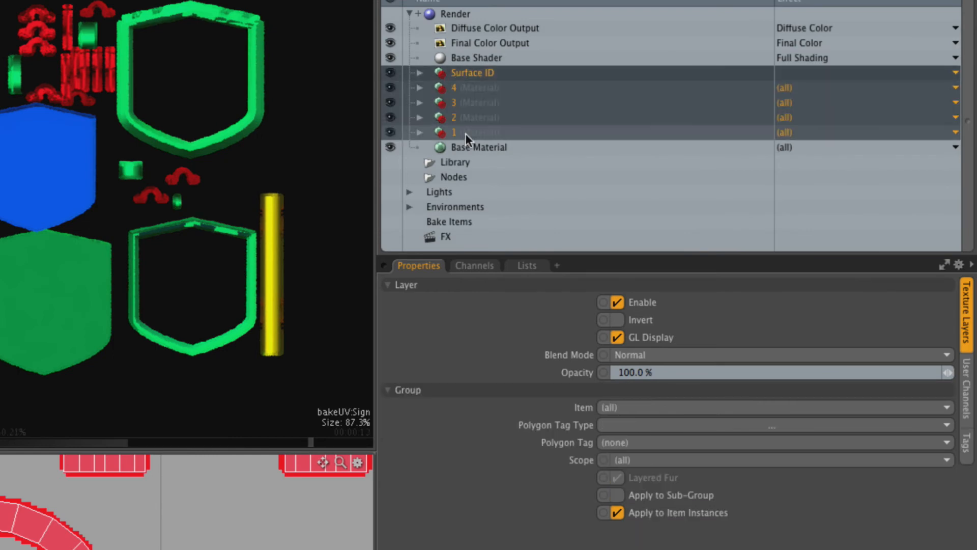
right_click(466, 131)
left_click(450, 241)
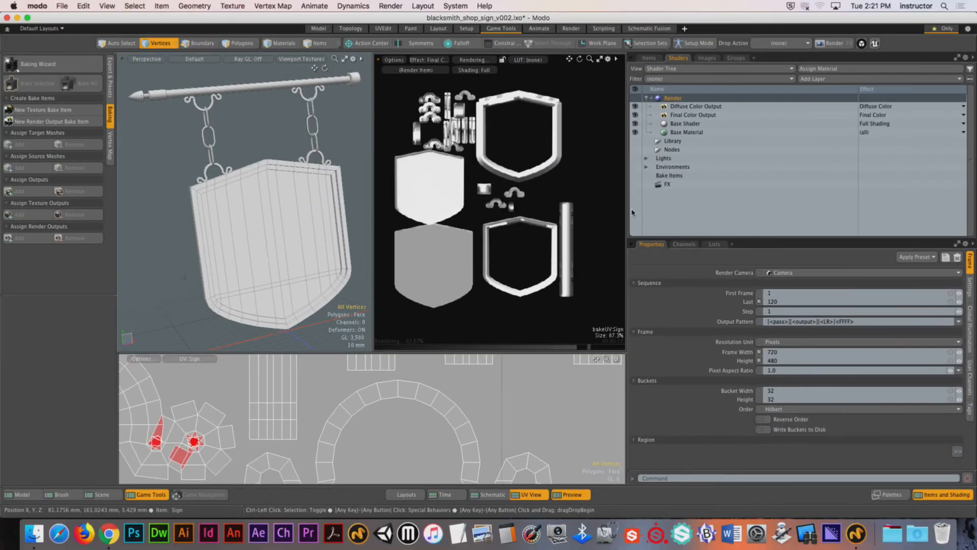
Select all of the sign's polygons and assign them one default material named Sign.
left_click_drag(326, 203, 229, 196, "ctrl+alt")
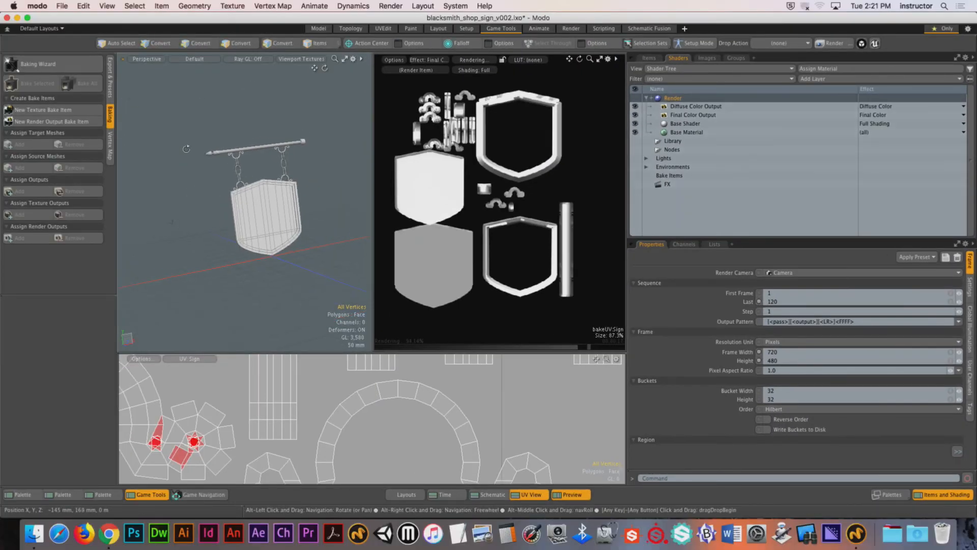
mouse_move(356, 188)
right_mouse_down()
mouse_move(180, 98)
mouse_move(346, 132)
mouse_move(173, 214)
mouse_move(164, 150)
right_mouse_up()
key("3")
mouse_move(169, 101)
right_mouse_down()
mouse_move(354, 206)
mouse_move(122, 102)
mouse_move(126, 293)
right_mouse_up()
key("m")
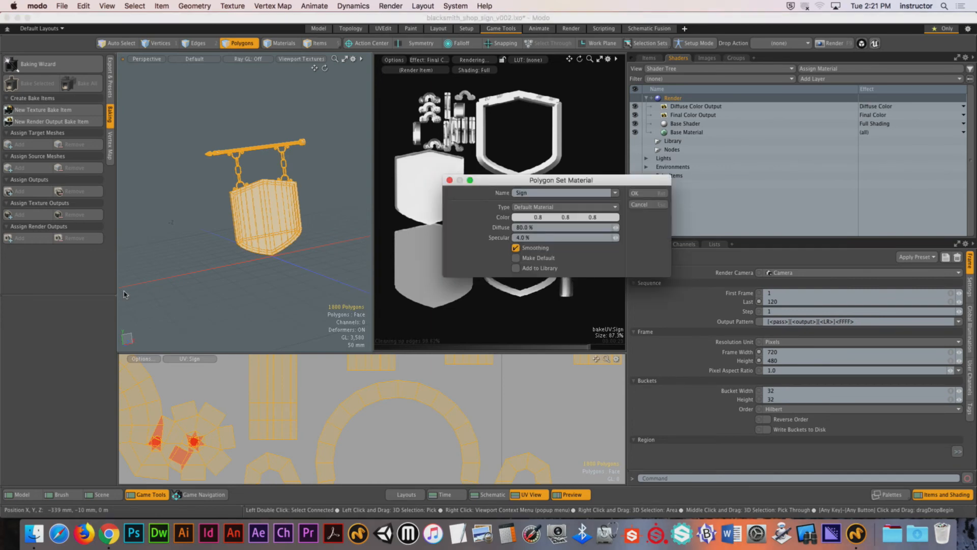
key("Return")
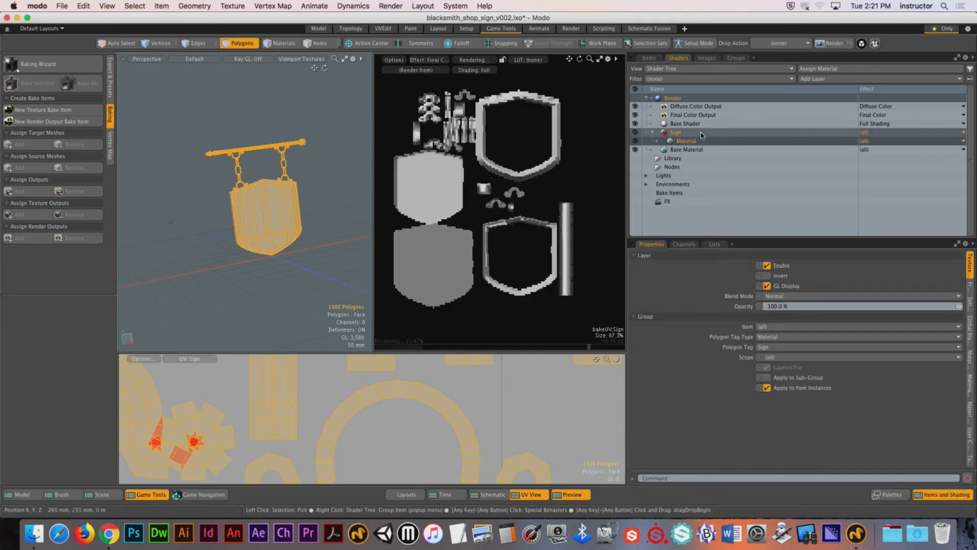
Show the properties of the material inside the Sign group and clear the polygon selection.
left_click(701, 134)
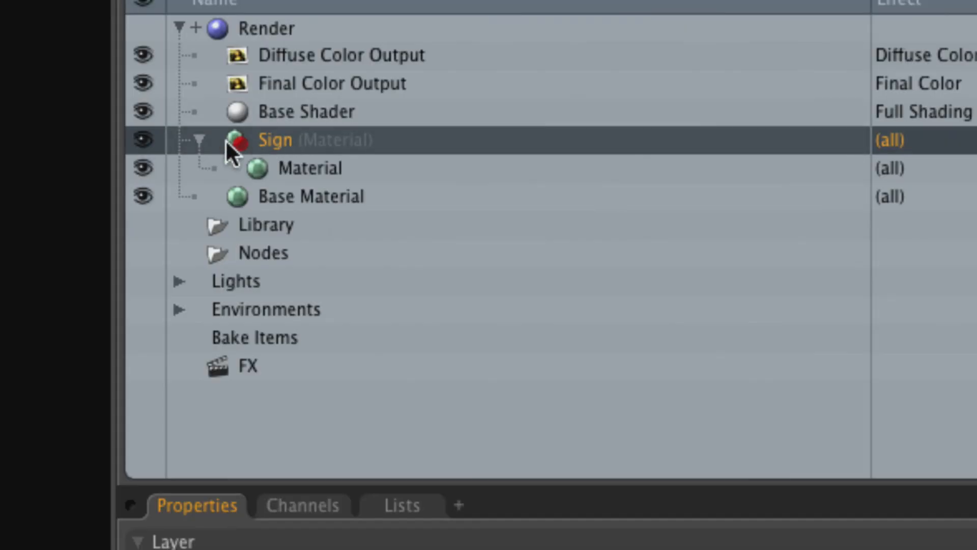
left_click(270, 167)
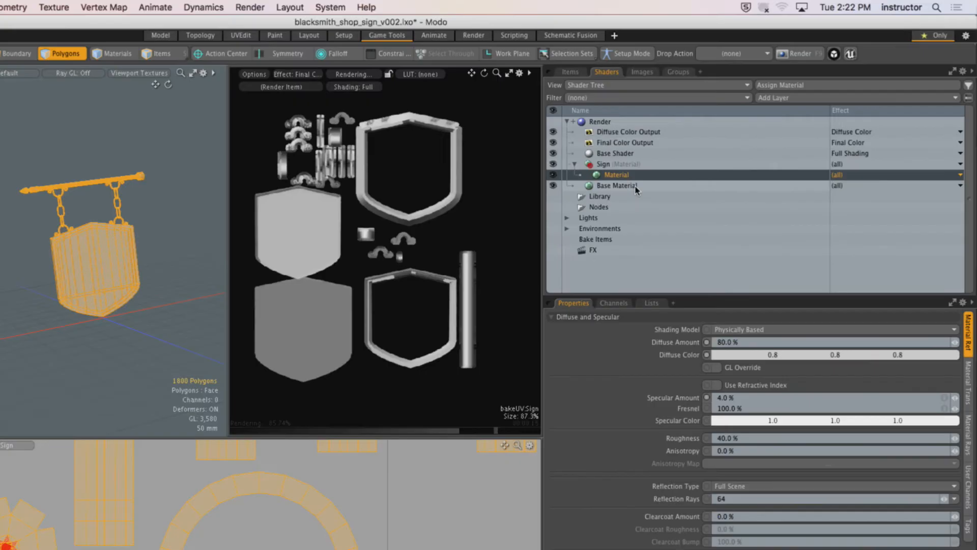
left_click(96, 343)
left_click_drag(95, 343, 327, 226, "alt")
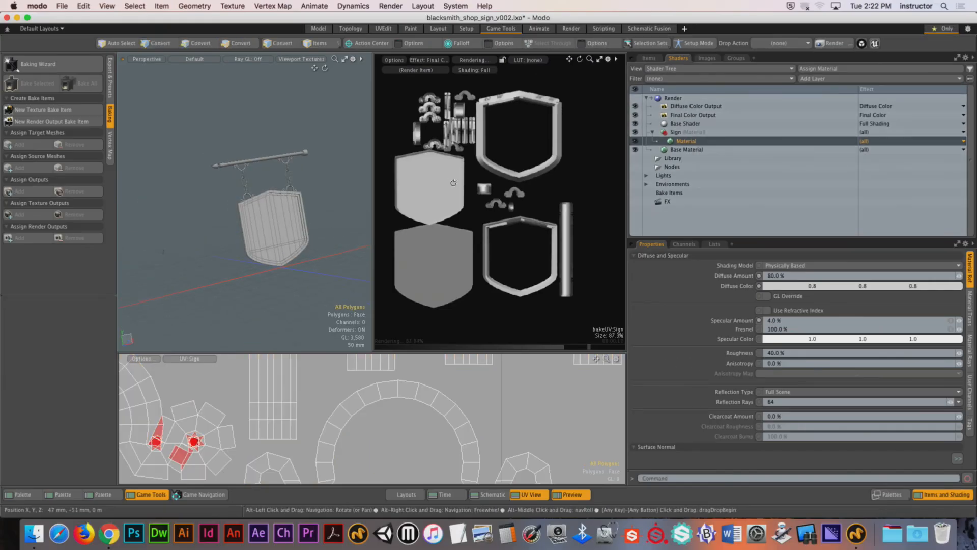
Export only the Sign mesh item in Autodesk FBX 2018 format, saving it to the Desktop as sign.
left_click(649, 57)
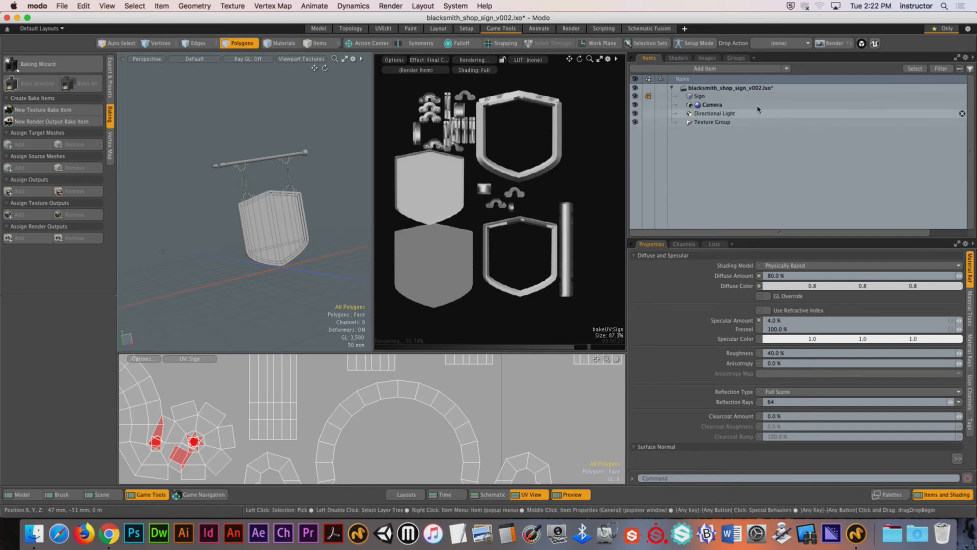
right_click(713, 96)
left_click(755, 134)
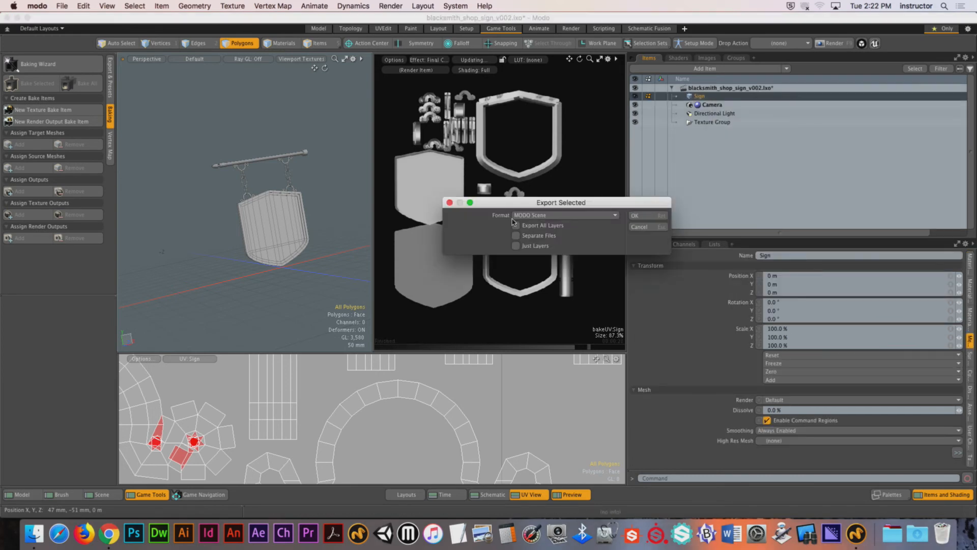
left_click(550, 216)
left_click(530, 299)
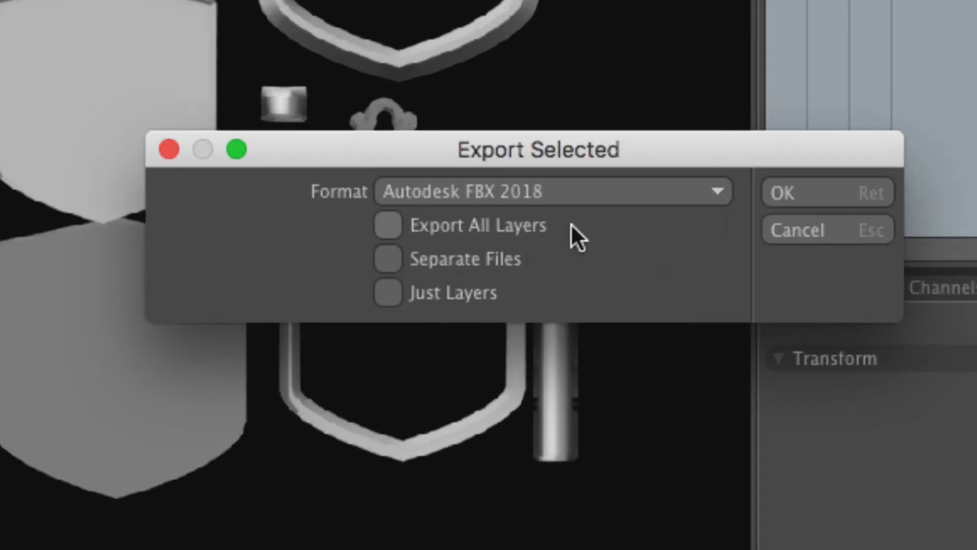
left_click(820, 193)
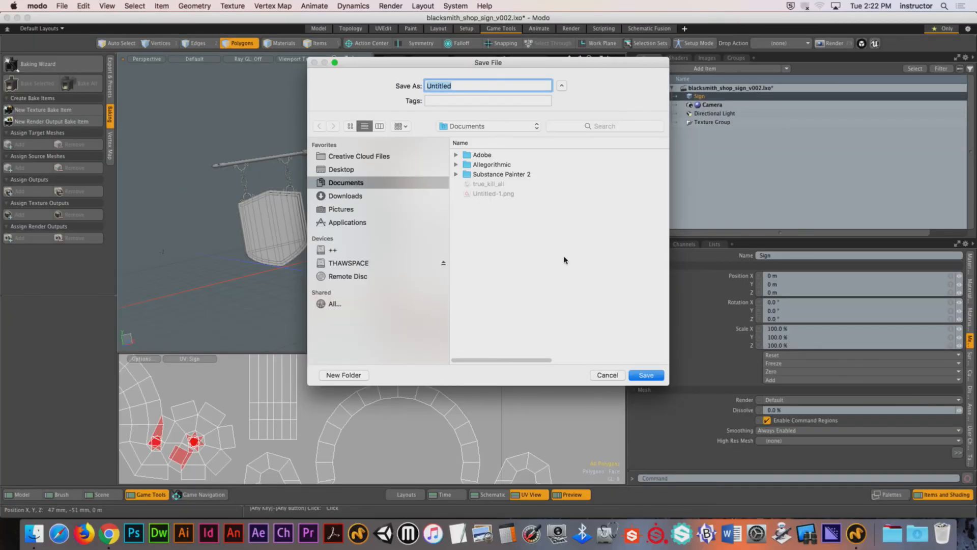
type("sign")
left_click(355, 172)
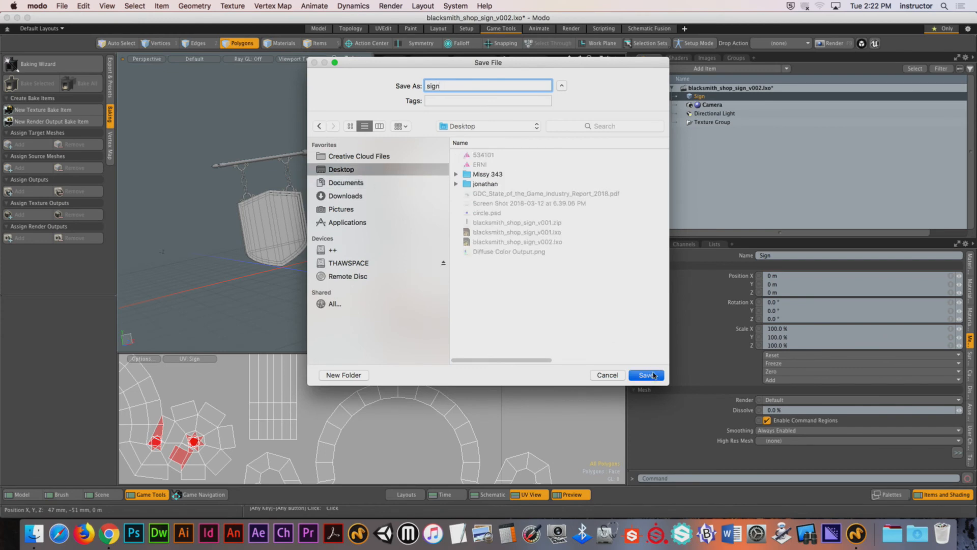
left_click(654, 375)
Hide Modo, close the Desktop folder window, and place sign.fbx and Diffuse Color Output.png side by side on the desktop.
left_click(37, 6)
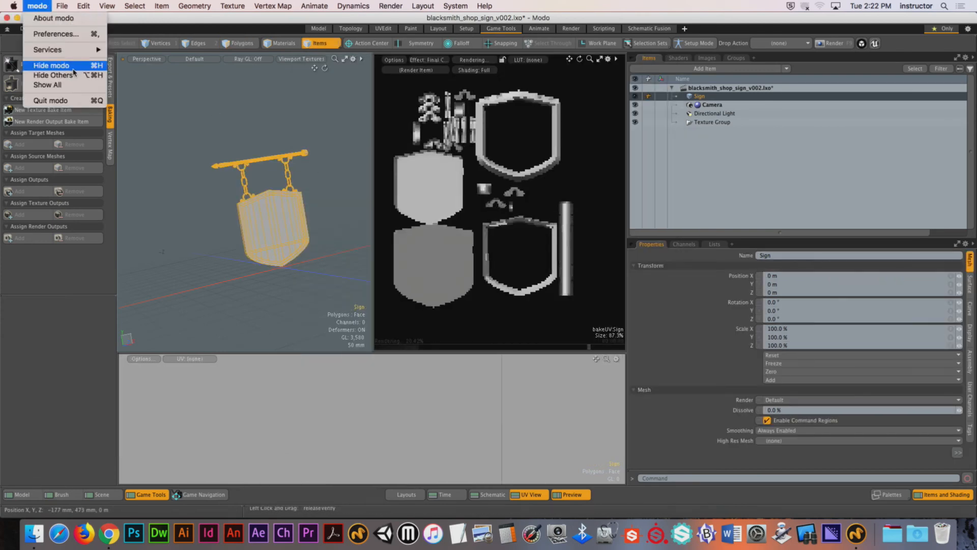
left_click(52, 65)
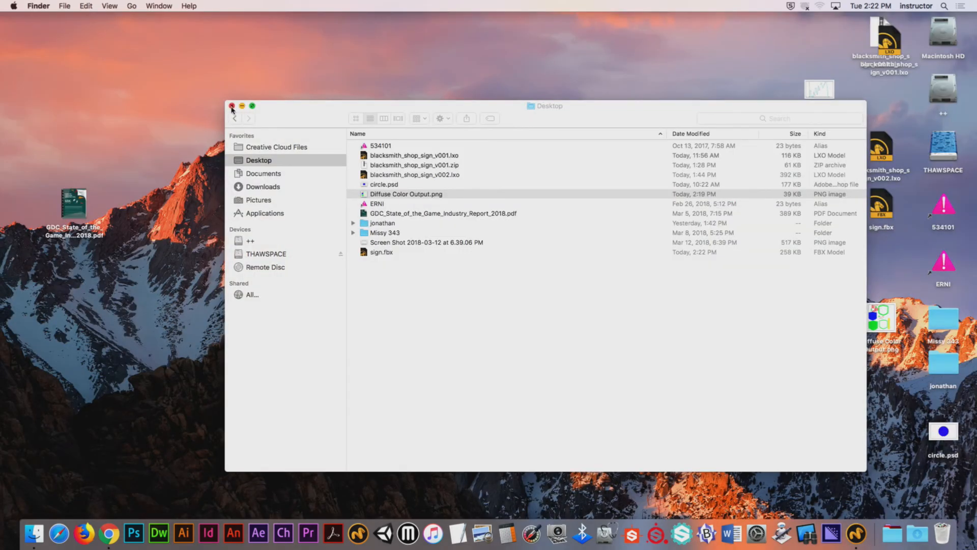
left_click(231, 105)
left_click_drag(884, 205, 513, 96)
left_click_drag(879, 326, 570, 97)
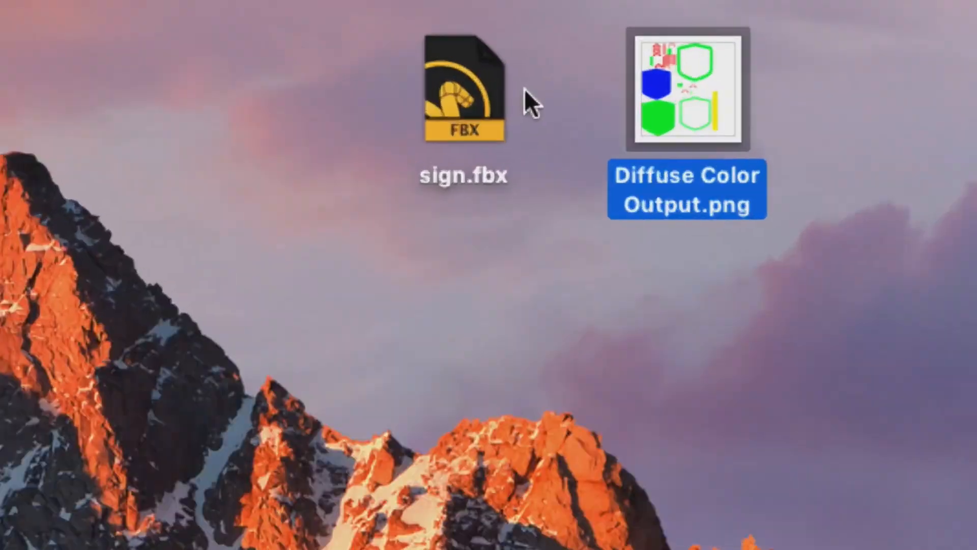
left_click(603, 265)
left_click(708, 108)
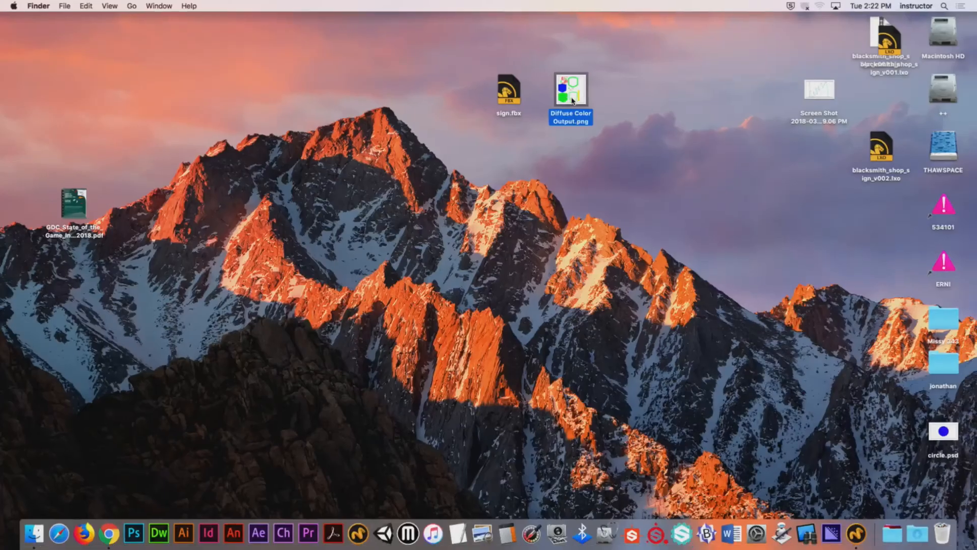
left_click(607, 248)
left_click(508, 87)
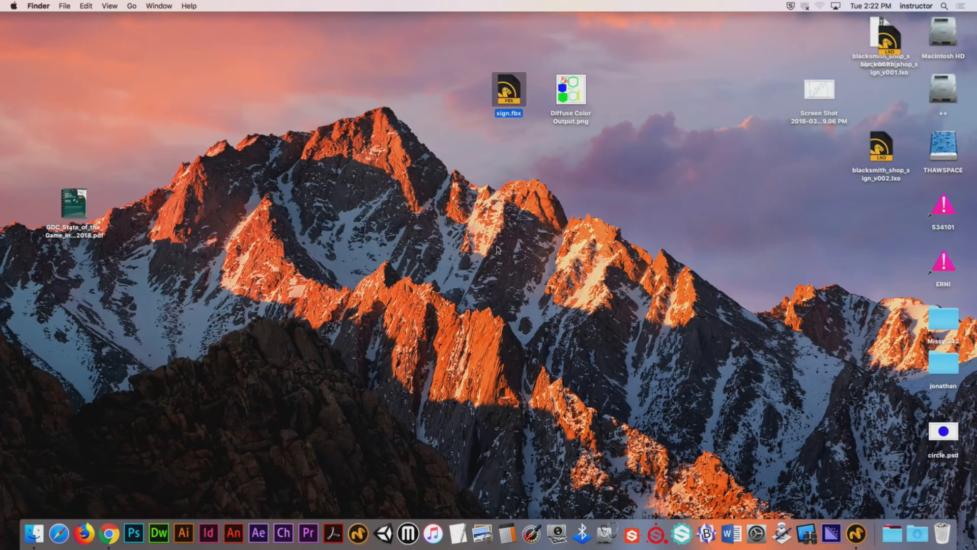
left_click(484, 270)
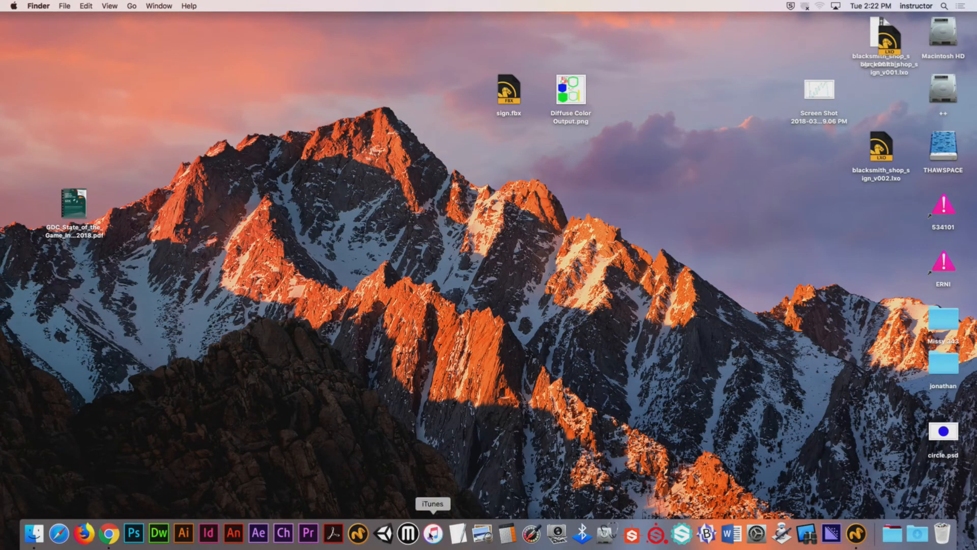
Switch to Substance Painter 2 and start a new project with sign.fbx from the Desktop as its mesh.
left_click(656, 533)
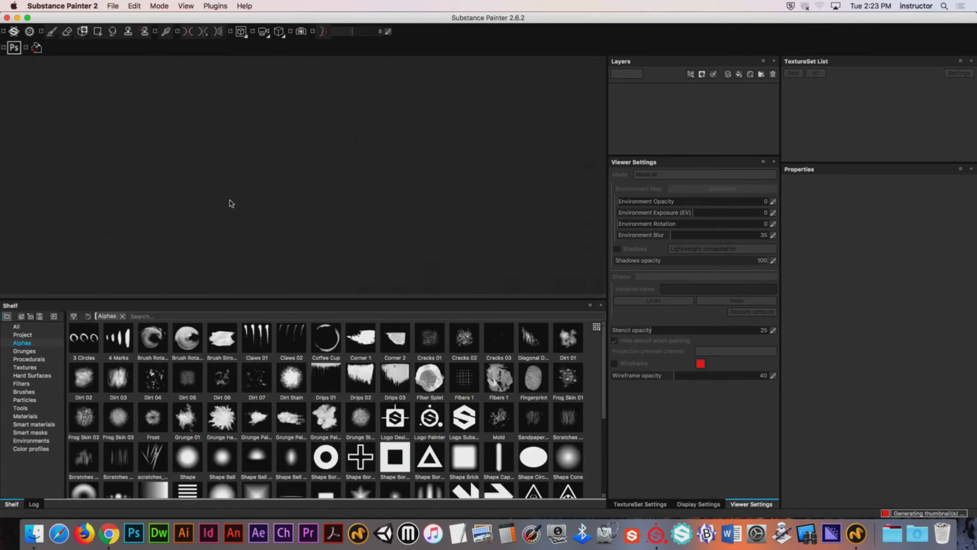
left_click(113, 6)
left_click(234, 258)
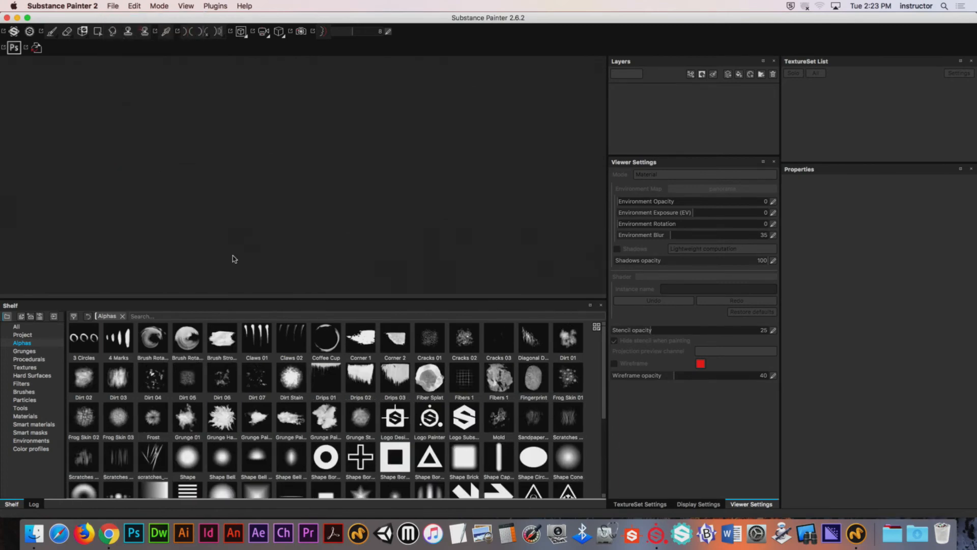
left_click(577, 164)
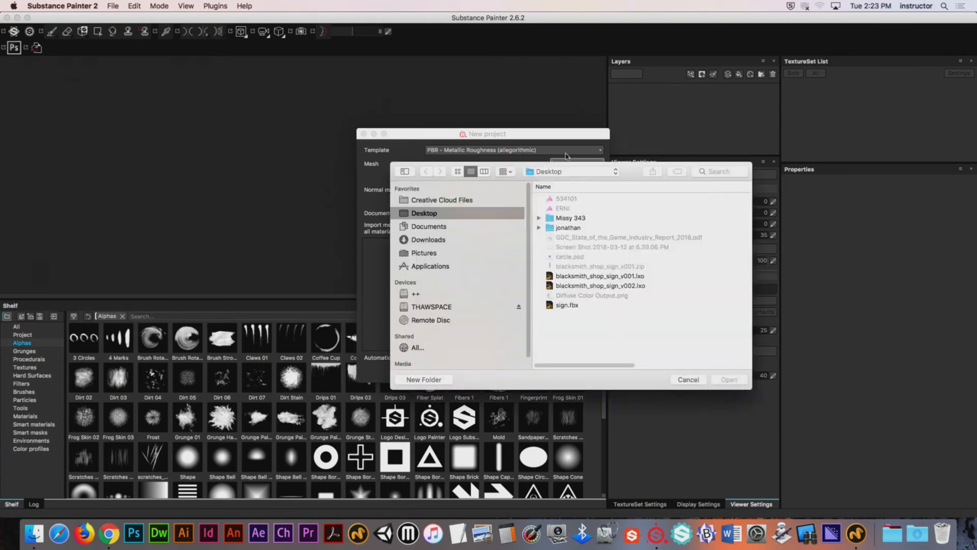
double_click(567, 305)
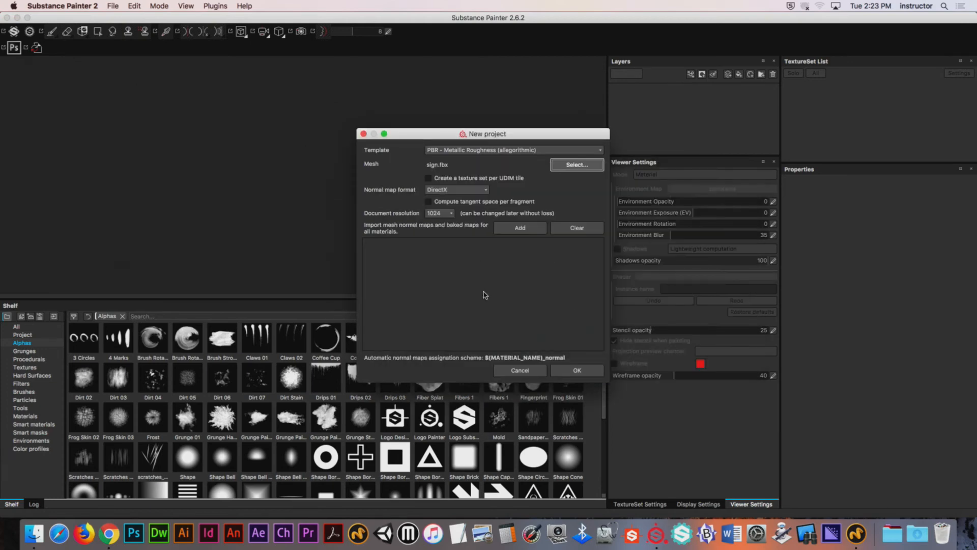
Set the normal map format to OpenGL and the document resolution to 2048, and create the project.
left_click(474, 189)
left_click(476, 203)
left_click(476, 205)
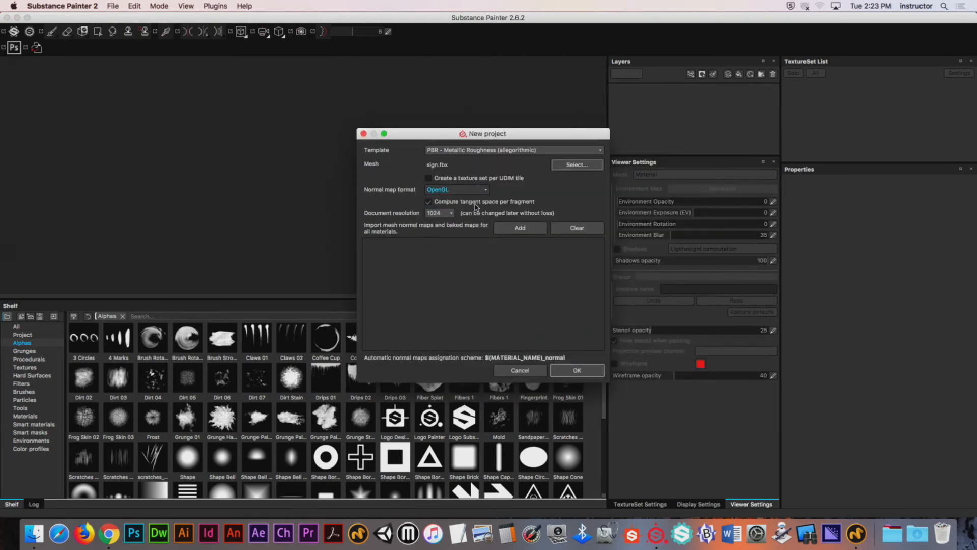
left_click(440, 213)
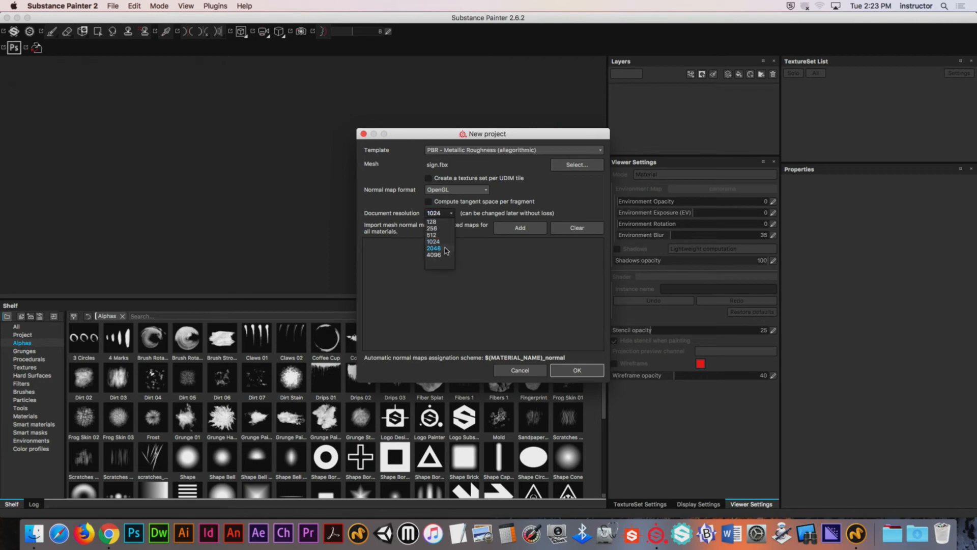
left_click(433, 249)
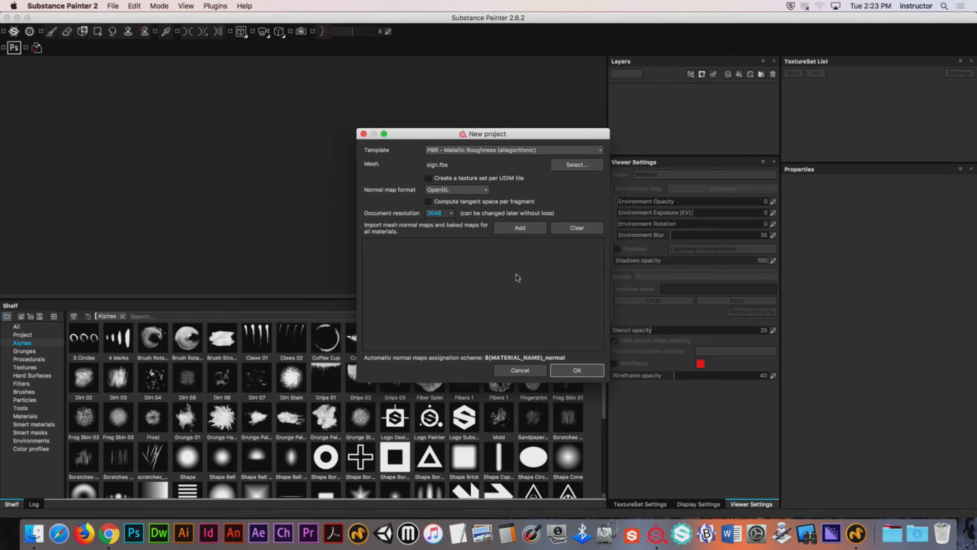
left_click(581, 366)
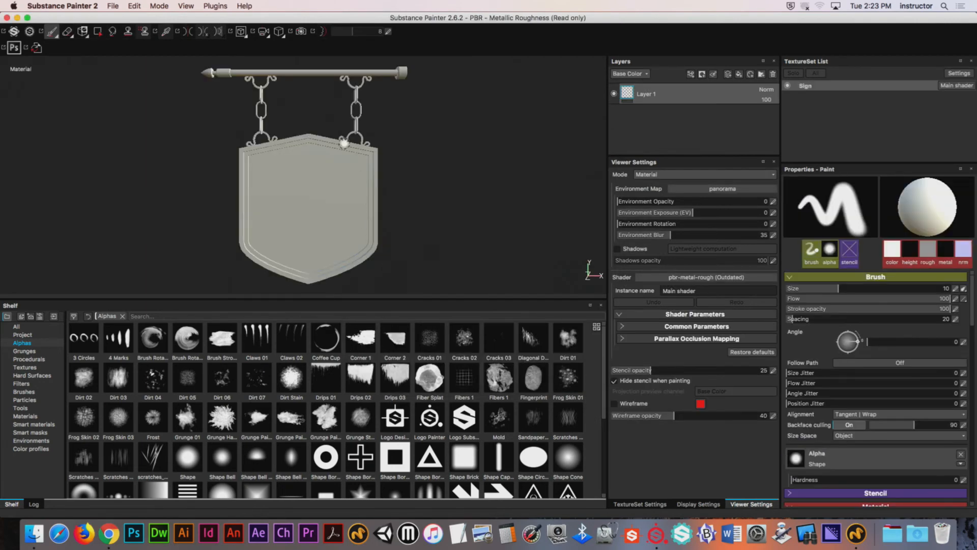
Add Diffuse Color Output.png to the project's resource import and set its usage to texture.
left_click_drag(327, 138, 387, 148, "alt")
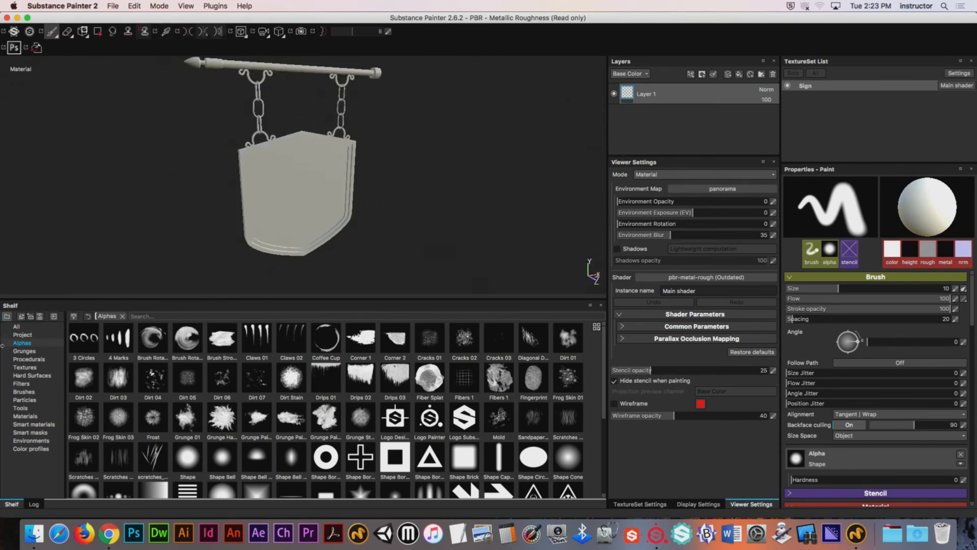
left_click(23, 335)
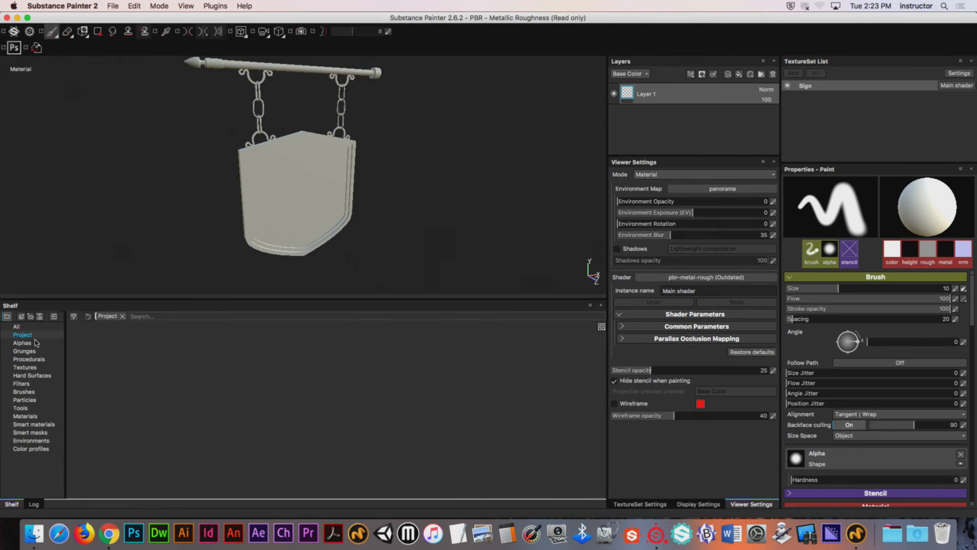
left_click(55, 317)
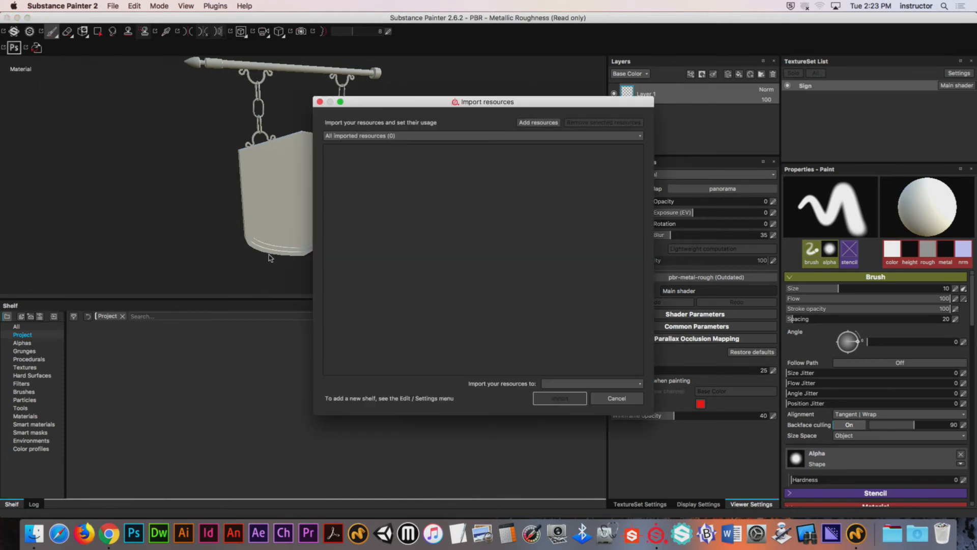
left_click(536, 123)
double_click(544, 264)
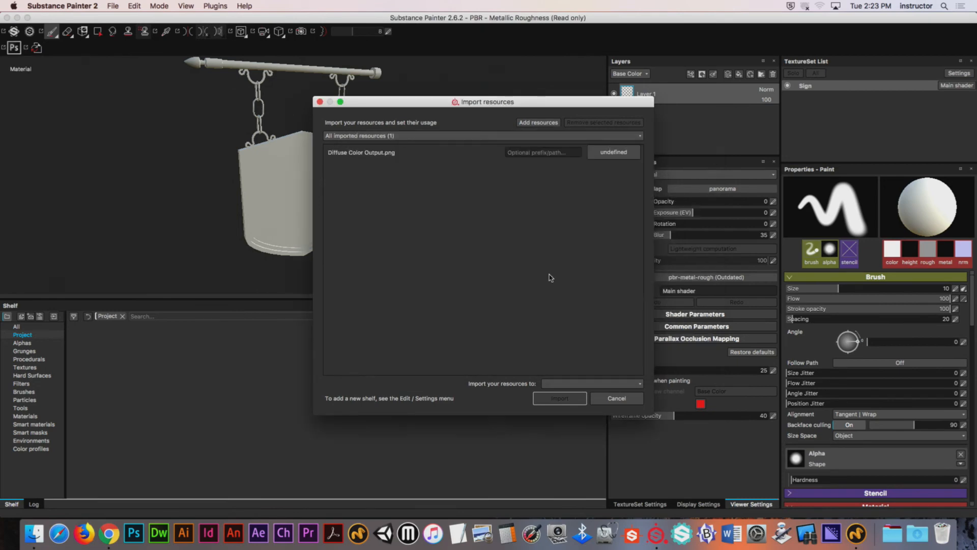
left_click(613, 152)
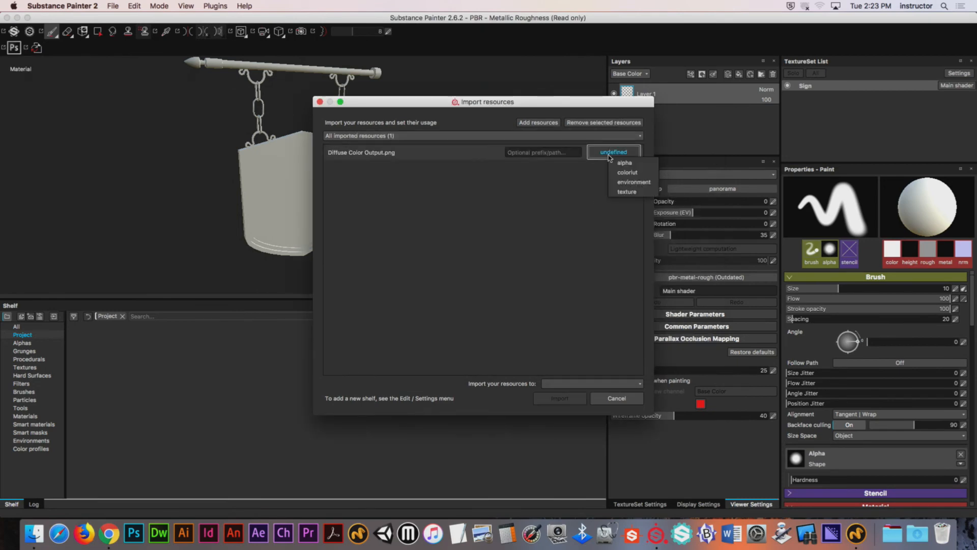
left_click(620, 190)
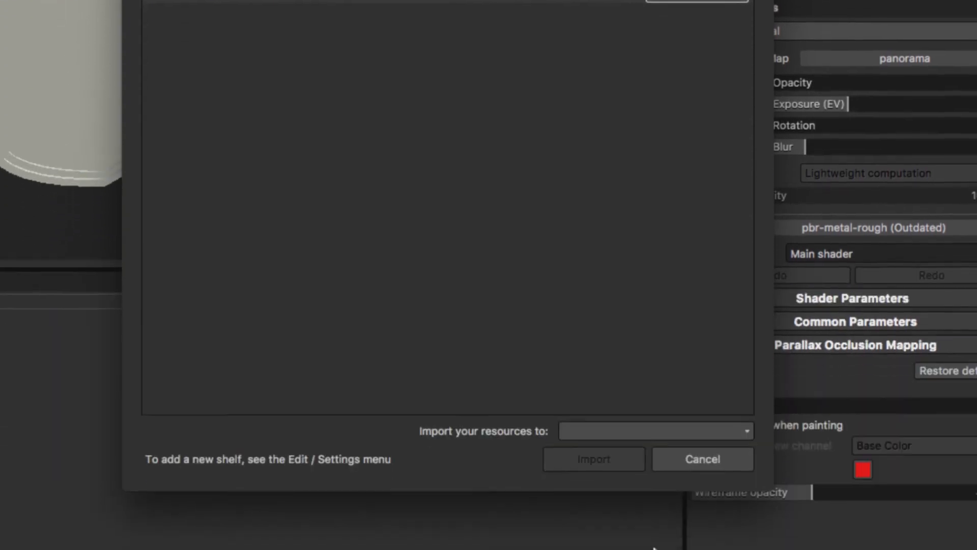
Import the texture into the project 'PBR - Metallic Roughness' and show only the project's resources in the shelf.
left_click(597, 429)
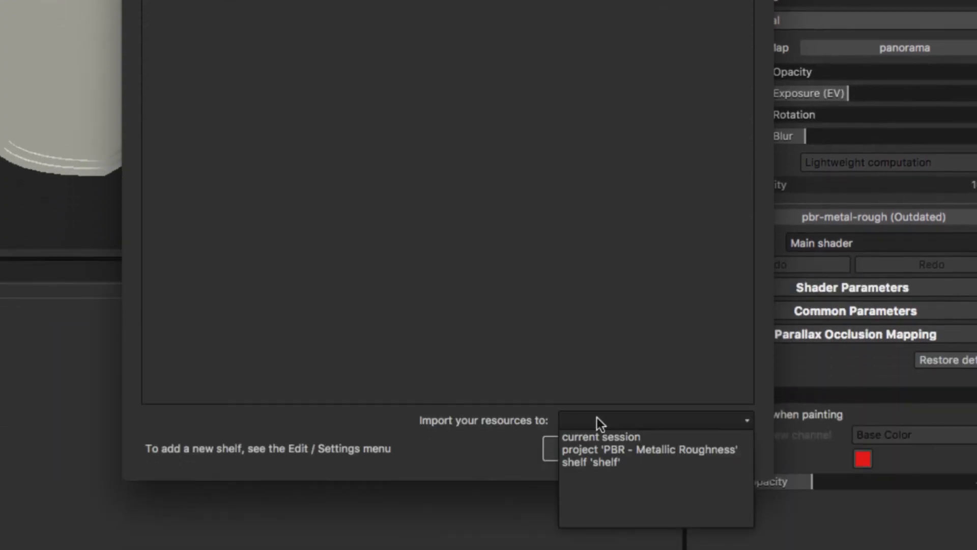
left_click(634, 448)
left_click(618, 442)
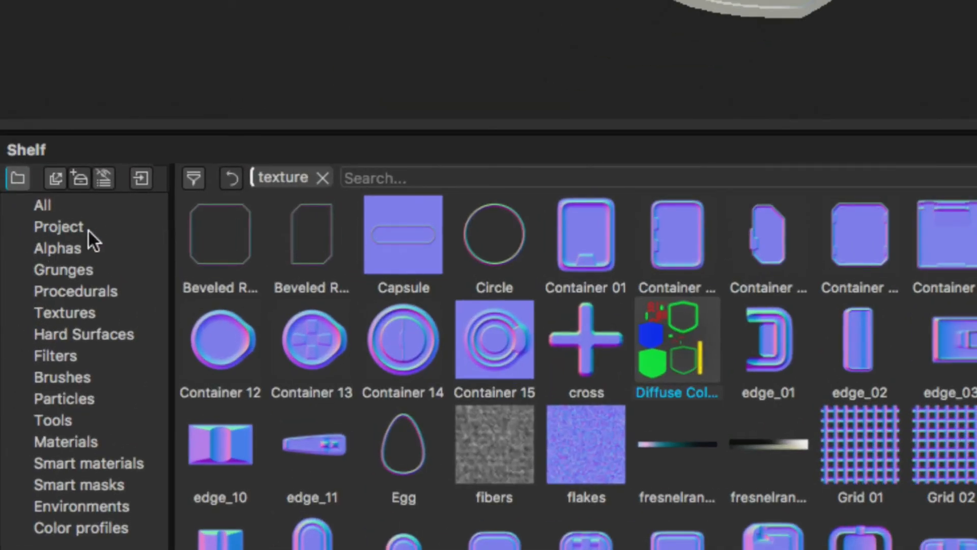
left_click(35, 229)
left_click(219, 288)
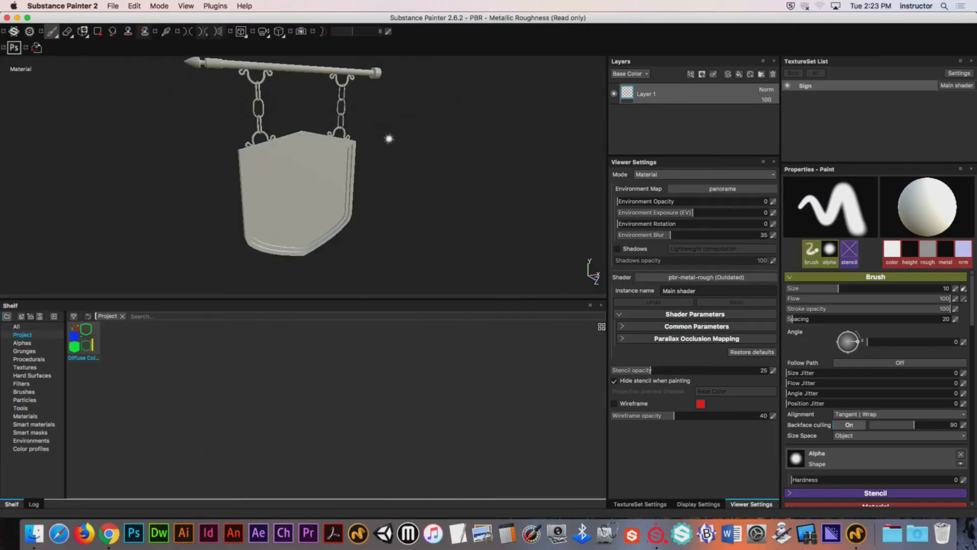
Enlarge the 3D viewport and examine the sign model, its chains and its hanging rod from several angles.
mouse_move(389, 138)
left_mouse_down("alt")
mouse_move(417, 175)
mouse_move(360, 190)
mouse_move(275, 159)
mouse_move(337, 239)
mouse_move(390, 142)
mouse_move(298, 121)
left_mouse_up("alt")
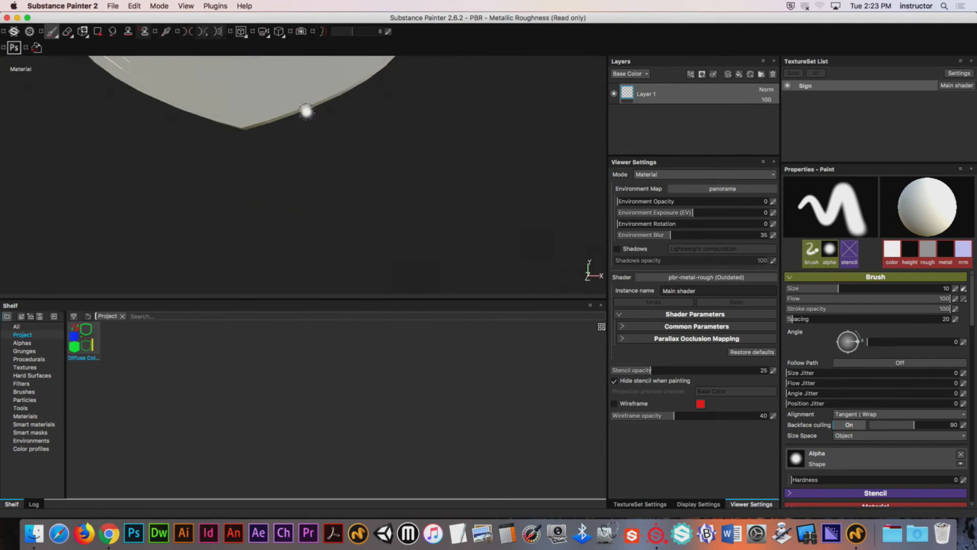
middle_click_drag(309, 129, 336, 201, "alt")
right_click_drag(319, 164, 138, 153, "alt")
middle_click_drag(289, 136, 295, 207, "alt")
left_click_drag(294, 207, 340, 185, "alt")
middle_click_drag(304, 148, 321, 212, "alt")
right_click_drag(328, 185, 214, 177, "alt")
left_click_drag(389, 302, 390, 435)
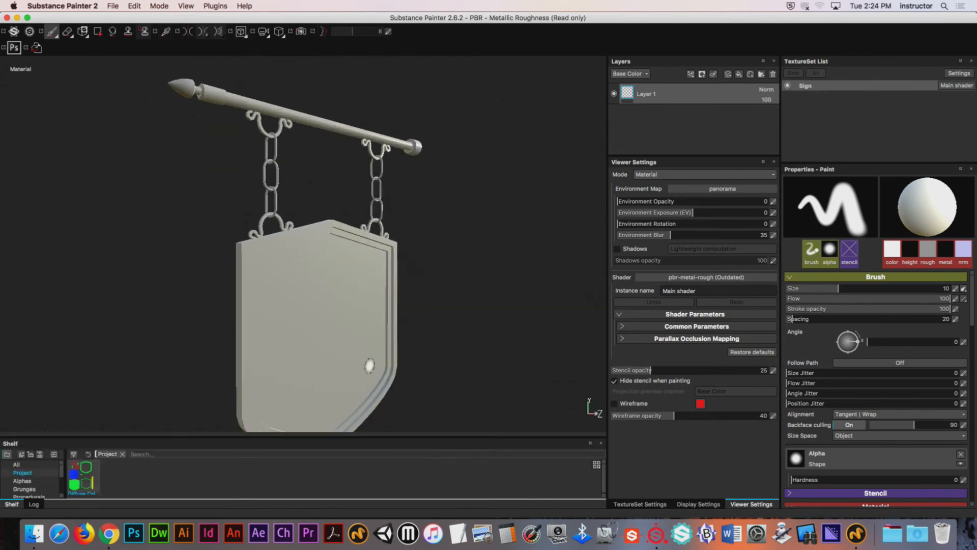
left_click_drag(340, 230, 270, 229, "alt")
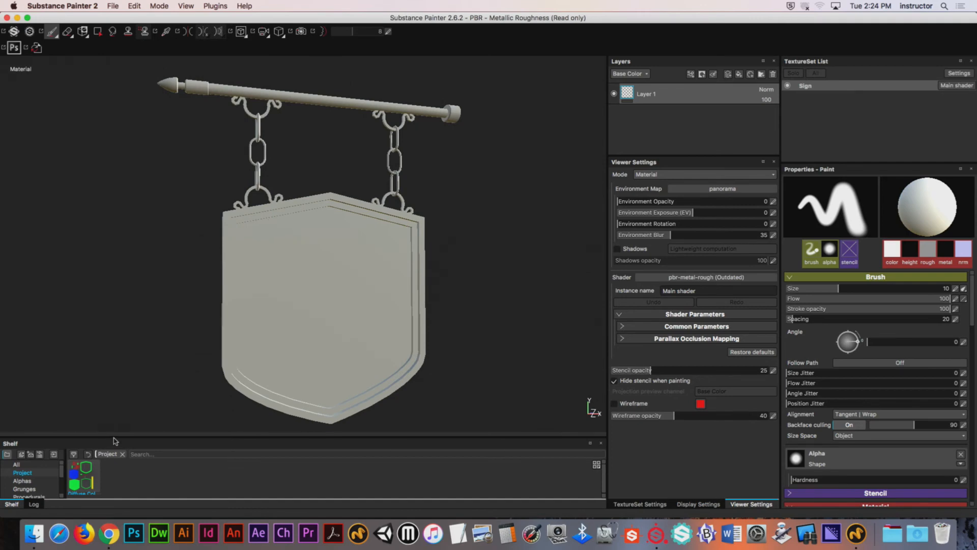
Enlarge the shelf and add the Wood Walnut smart material to the layer stack beneath Layer 1.
left_click_drag(115, 436, 106, 264)
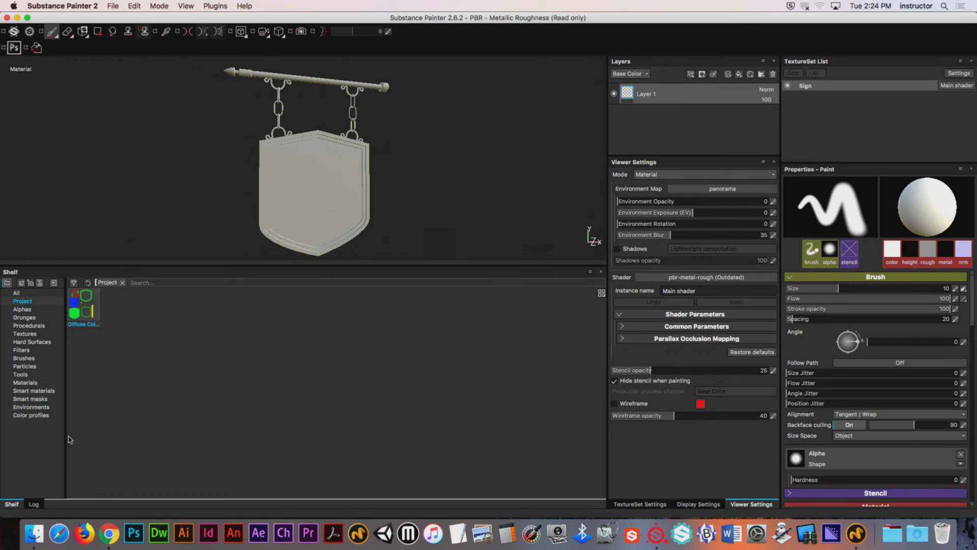
left_click(32, 390)
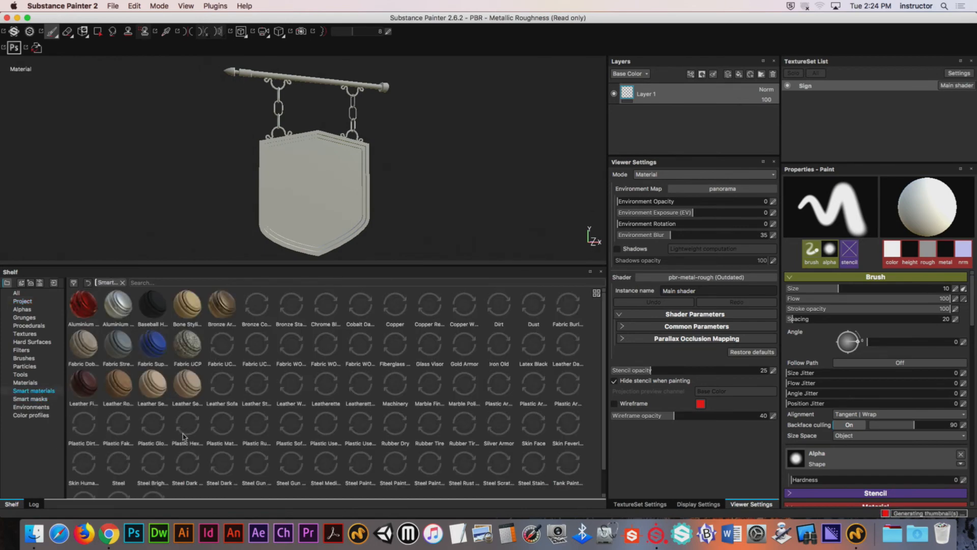
scroll(193, 468, "down", 1)
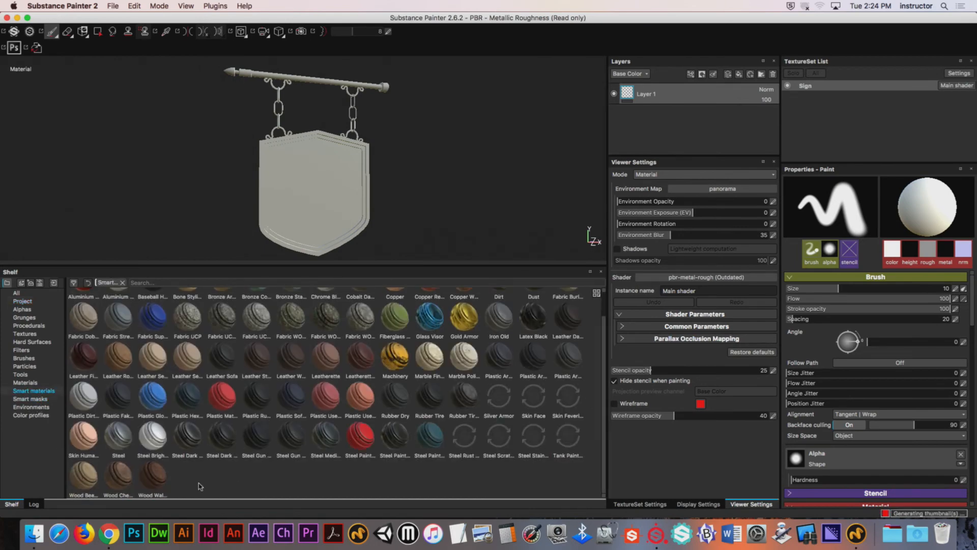
left_click_drag(153, 478, 687, 142)
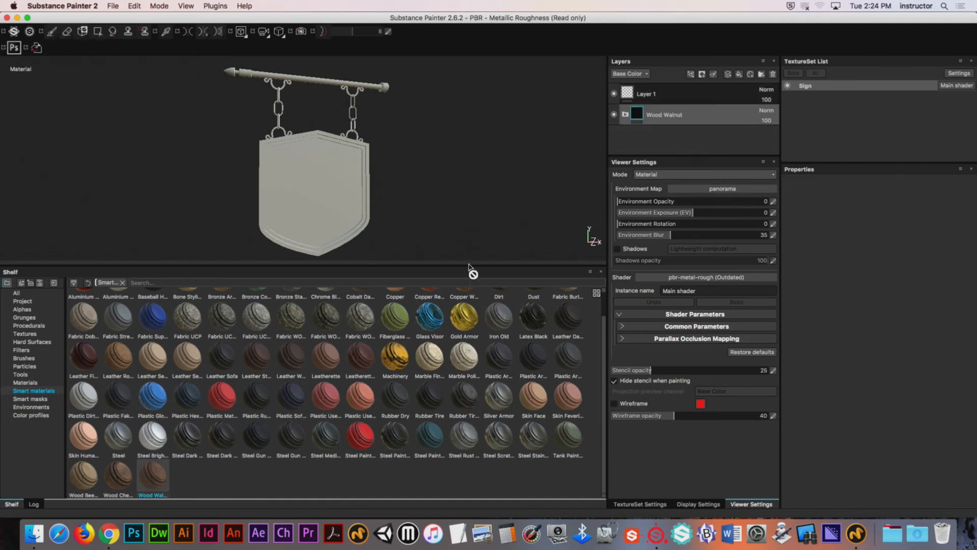
Try the Wood Chest Stylized smart material in place of Wood Walnut, and put Wood Walnut back beneath Layer 1.
mouse_move(368, 357)
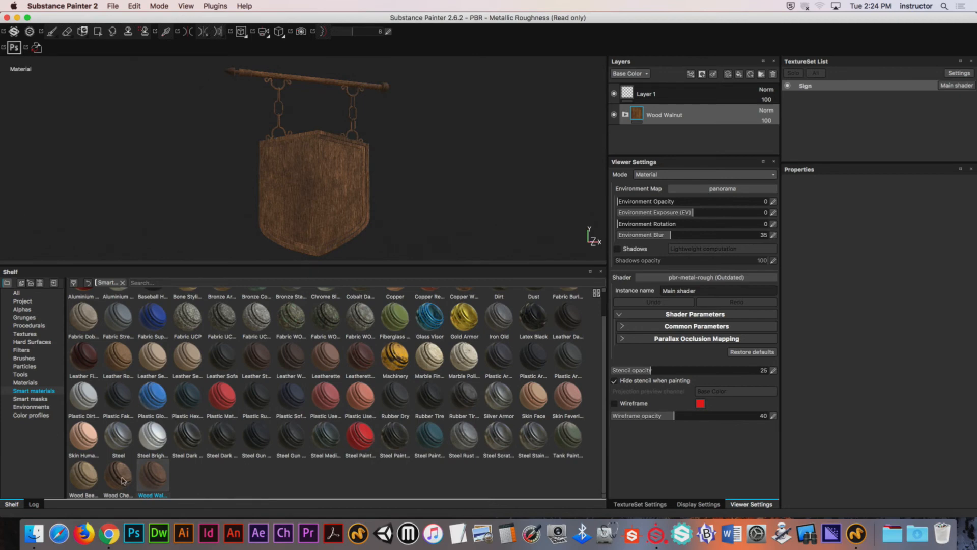
key("Delete")
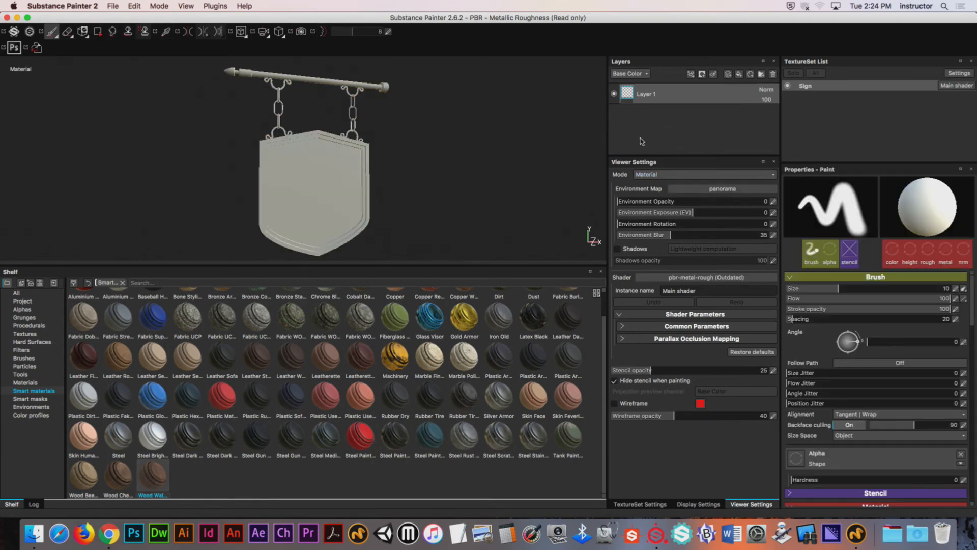
left_click_drag(118, 476, 663, 141)
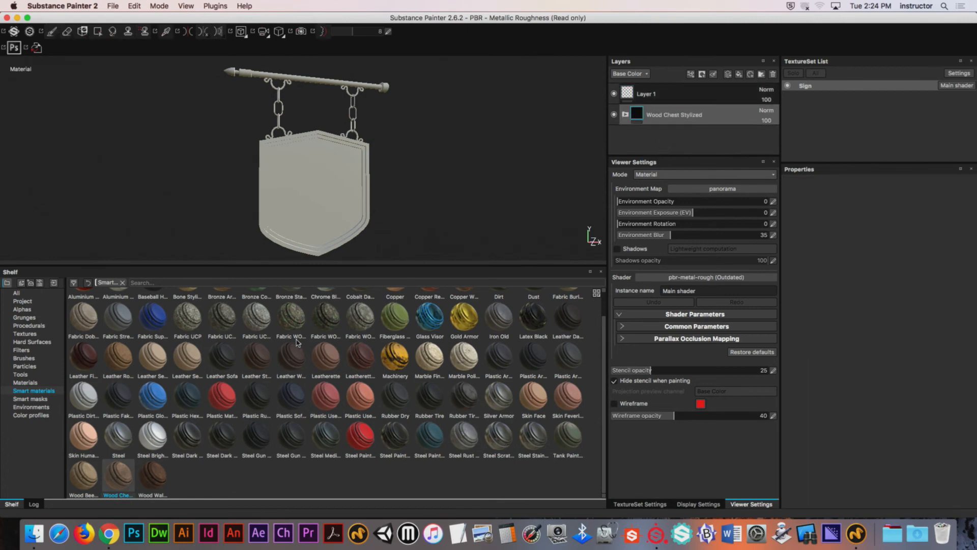
key("Delete")
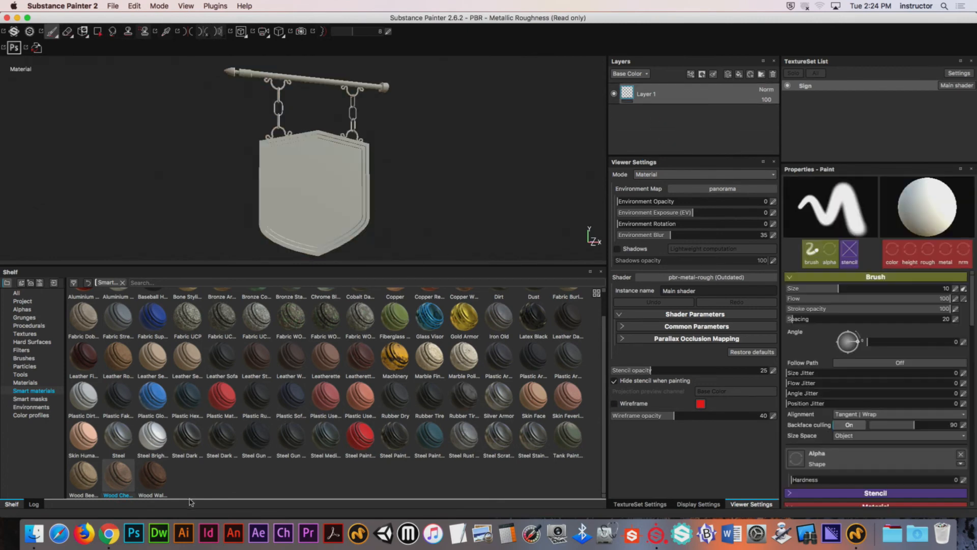
mouse_move(153, 476)
left_mouse_down()
mouse_move(667, 183)
mouse_move(677, 150)
left_mouse_up()
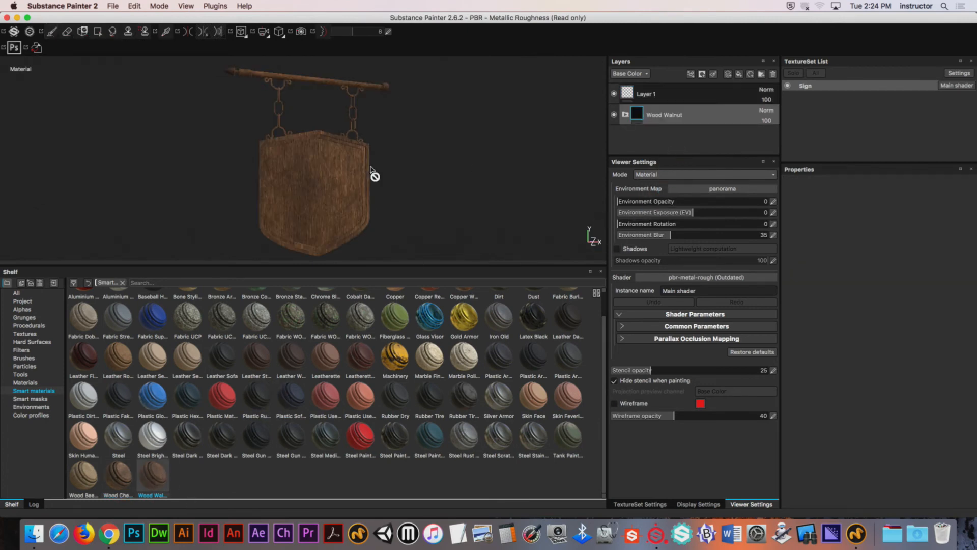
left_click_drag(375, 174, 376, 207, "alt")
scroll(356, 201, "up", 3)
middle_click_drag(375, 207, 346, 170, "alt")
left_click_drag(347, 169, 350, 182, "alt")
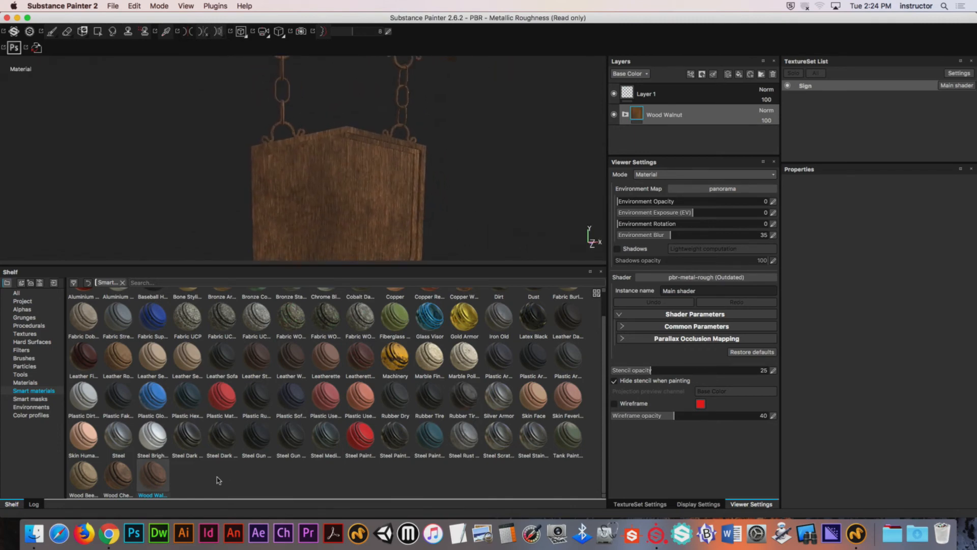
Try the Steel Dark Aged smart material above Wood Walnut, and clear both smart materials from the layer stack.
left_click_drag(187, 435, 653, 109)
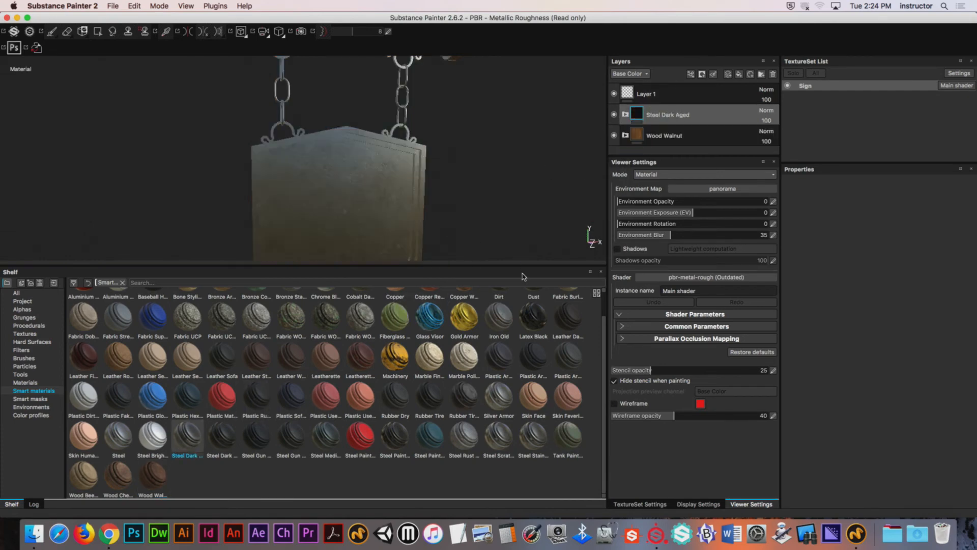
left_click_drag(356, 117, 420, 178, "alt")
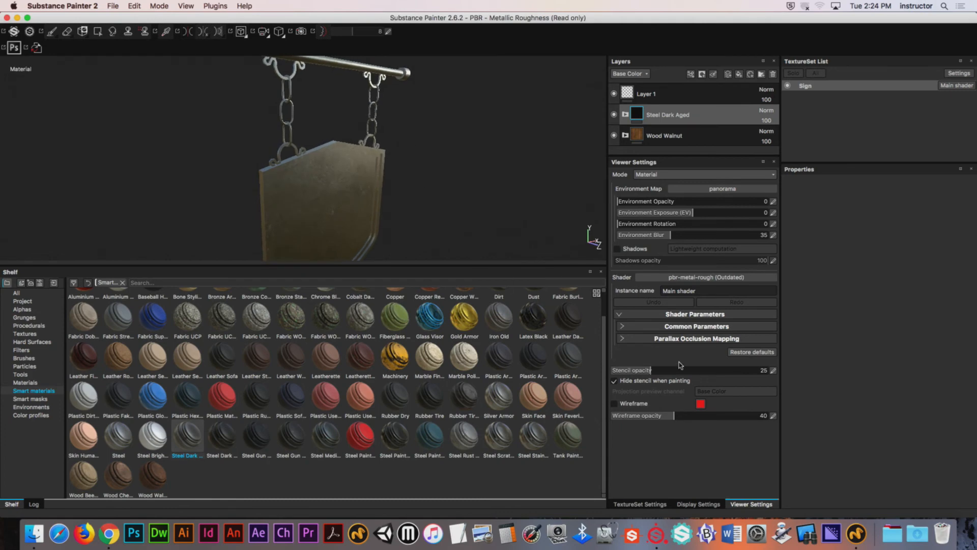
key("ctrl+z")
key("1")
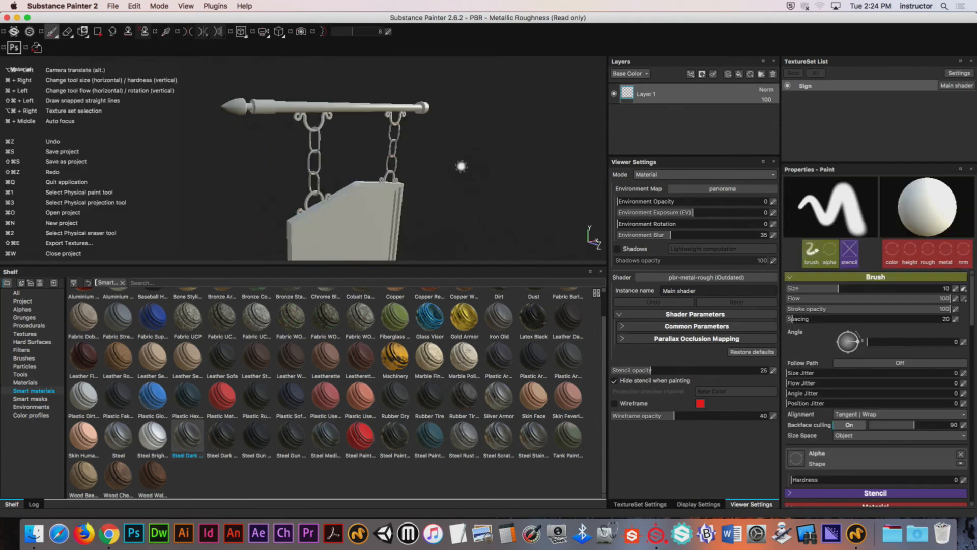
mouse_move(429, 174)
left_mouse_down("alt")
mouse_move(358, 197)
mouse_move(362, 178)
left_mouse_up("alt")
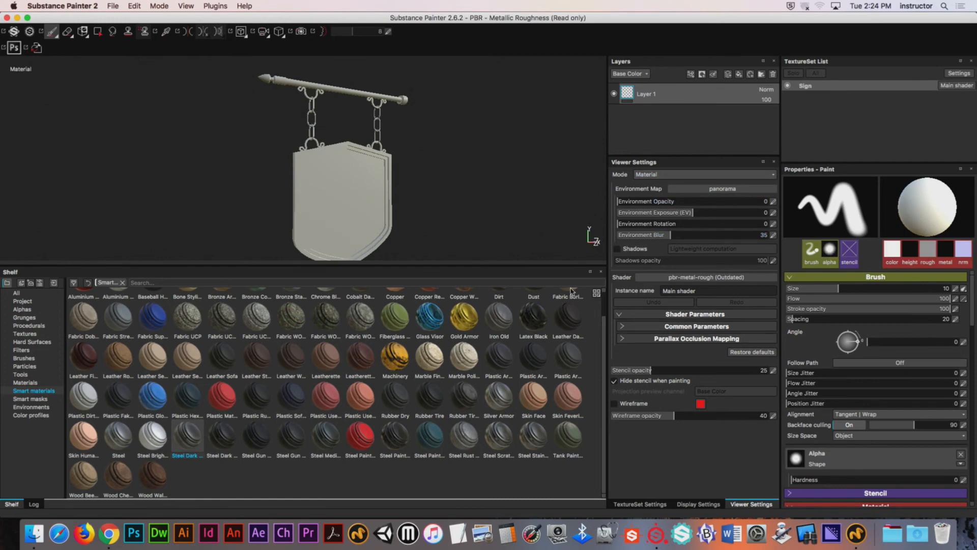
Bake the Sign texture set's additional maps with the ambient occlusion secondary rays set to 512.
left_click(650, 505)
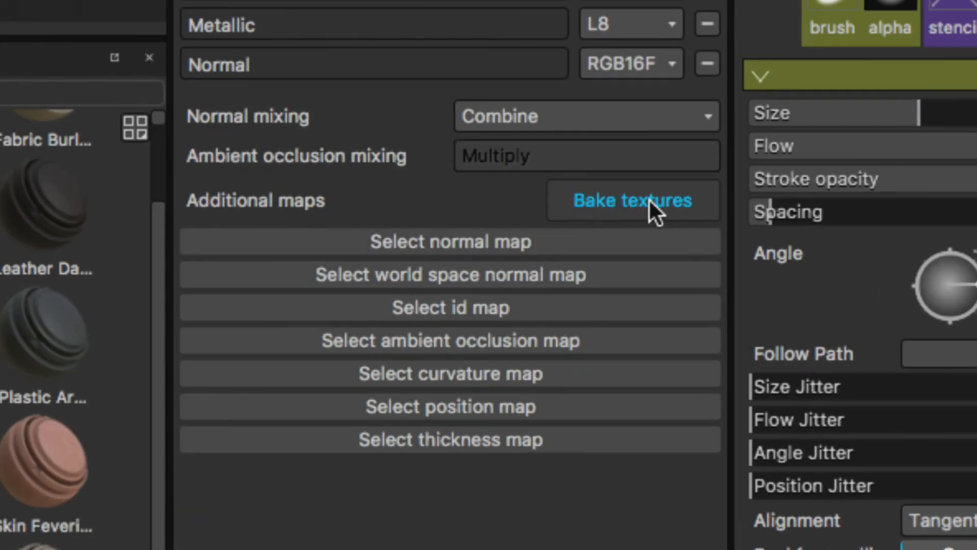
left_click(642, 201)
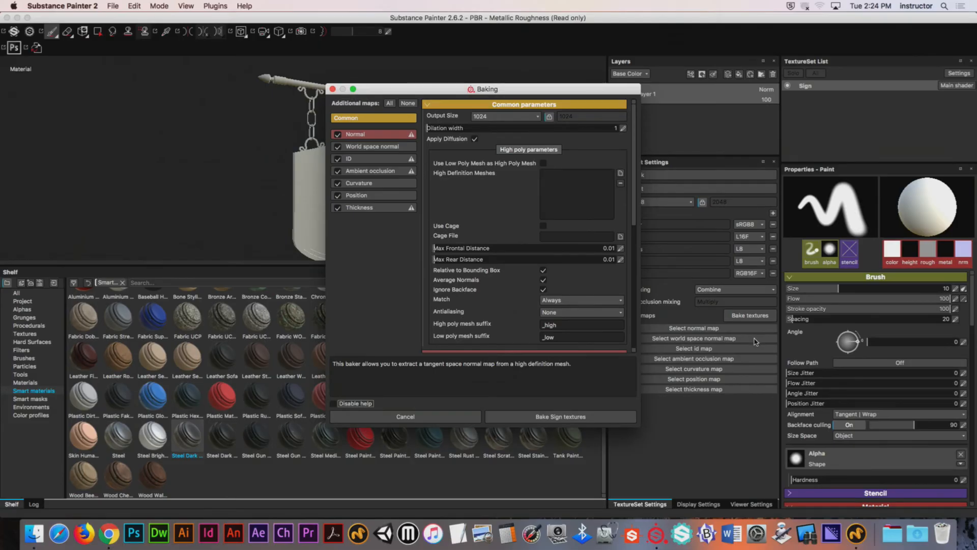
left_click(370, 171)
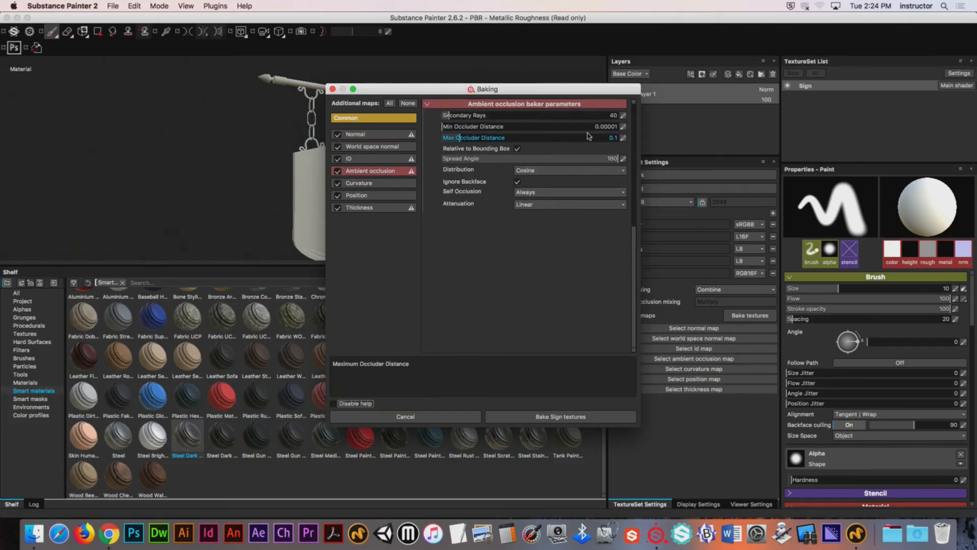
left_click(623, 116)
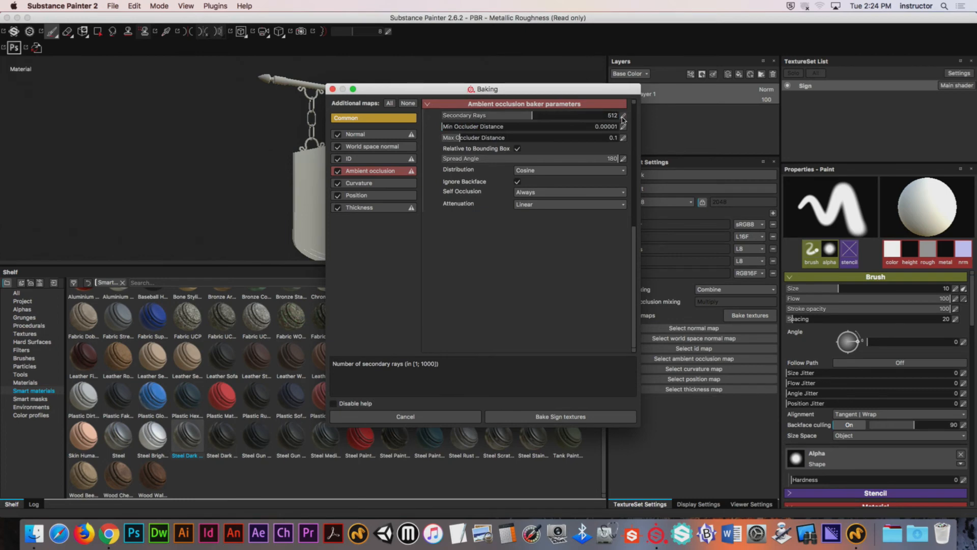
left_click(560, 416)
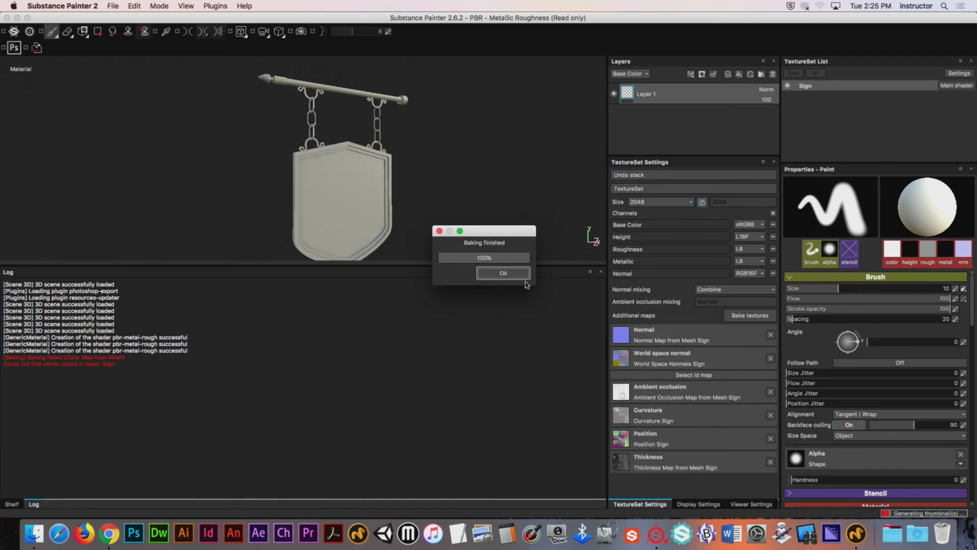
left_click(524, 275)
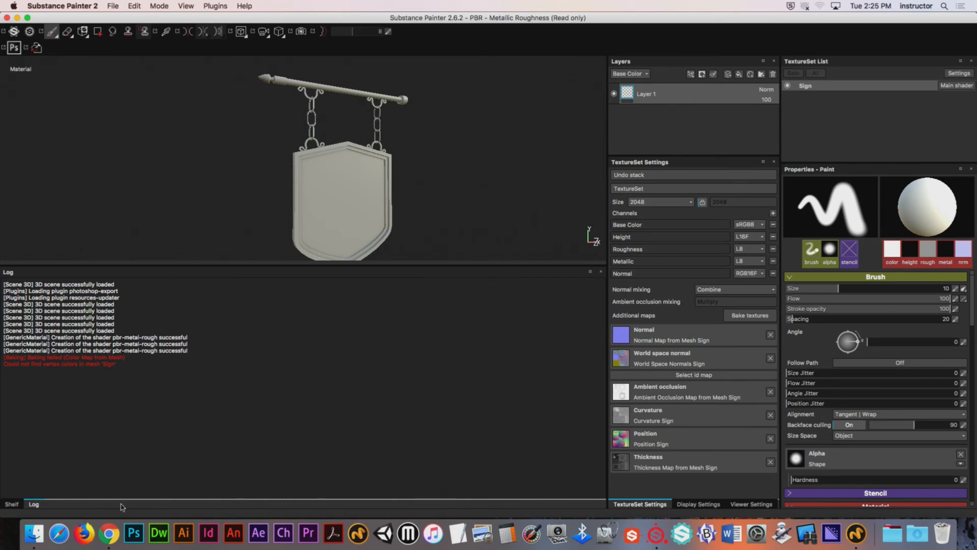
Bring back the shelf and add the Wood Walnut smart material to the layer stack beneath Layer 1.
left_click(13, 504)
left_click_drag(160, 482, 628, 127)
left_click_drag(458, 179, 409, 166, "alt")
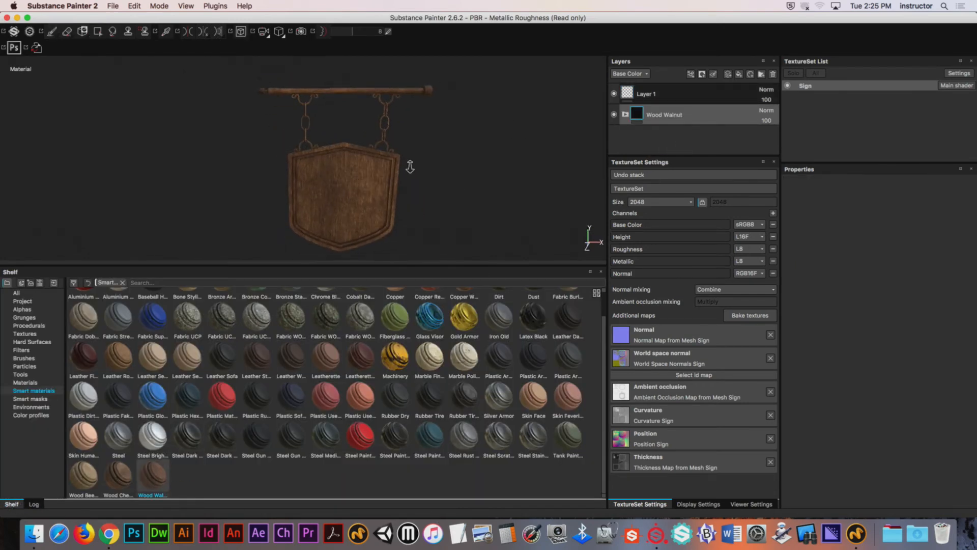
right_click_drag(409, 166, 552, 190, "alt")
left_click_drag(275, 185, 348, 180, "alt")
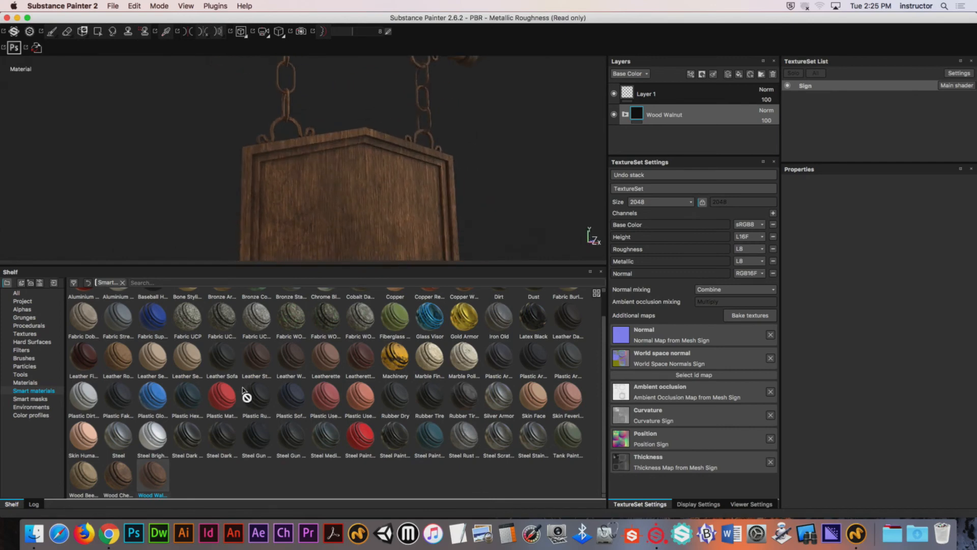
Add the Steel Dark Aged smart material above Wood Walnut and inspect it on the board, chains and rod.
left_click_drag(182, 442, 649, 107)
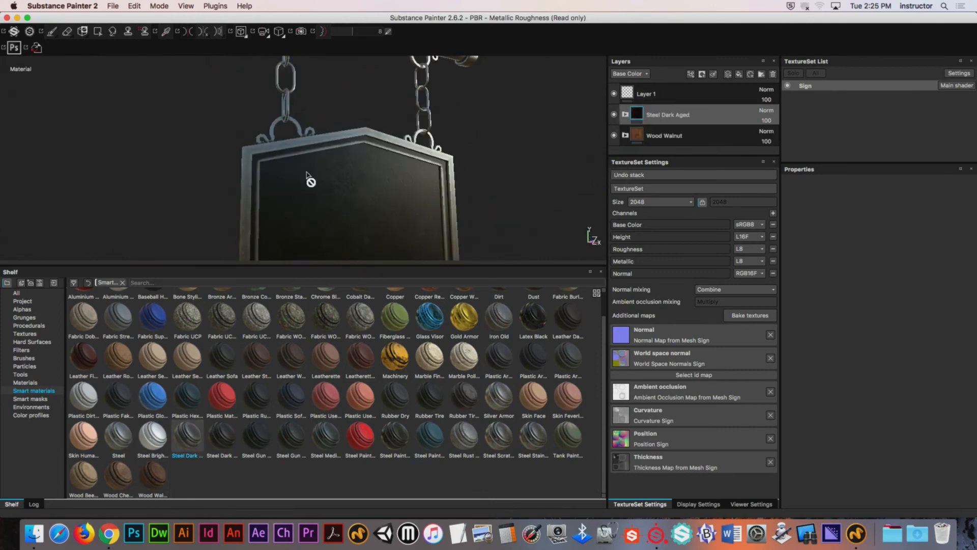
mouse_move(288, 167)
left_mouse_down("alt")
mouse_move(417, 179)
mouse_move(292, 160)
left_mouse_up("alt")
middle_click_drag(292, 160, 292, 191, "alt")
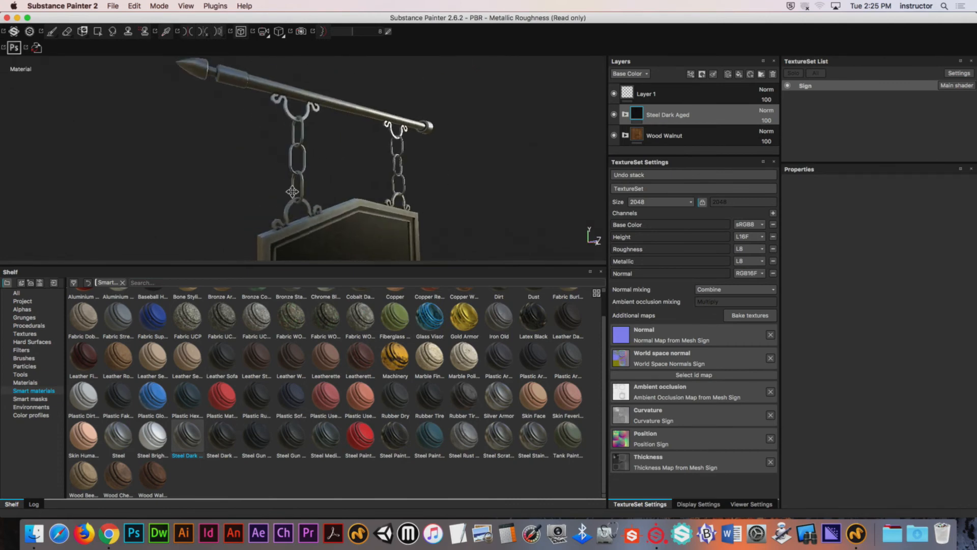
mouse_move(292, 191)
left_mouse_down("alt")
mouse_move(268, 181)
mouse_move(297, 201)
left_mouse_up("alt")
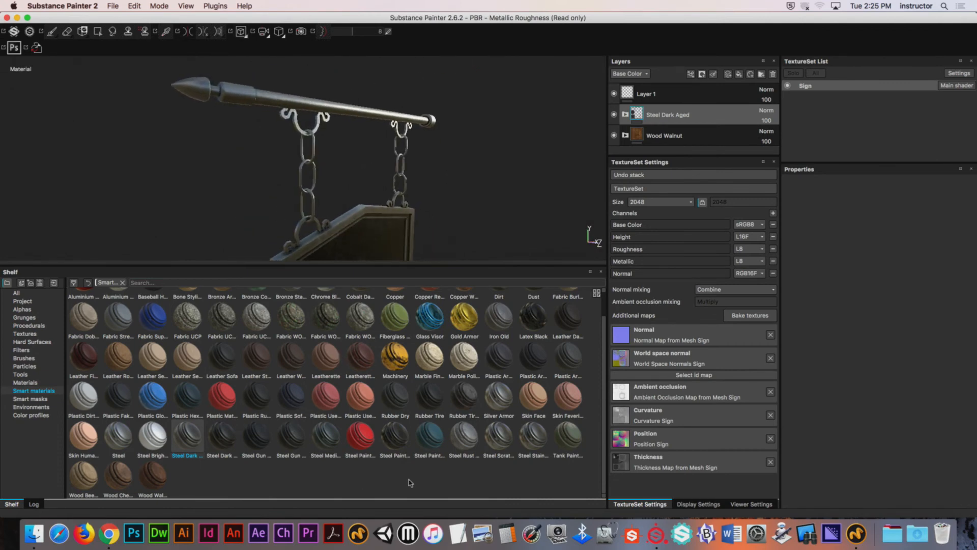
Add the Bronze Armor smart material above Steel Dark Aged, and enlarge the layer list to show the whole stack.
scroll(593, 300, "up", 1)
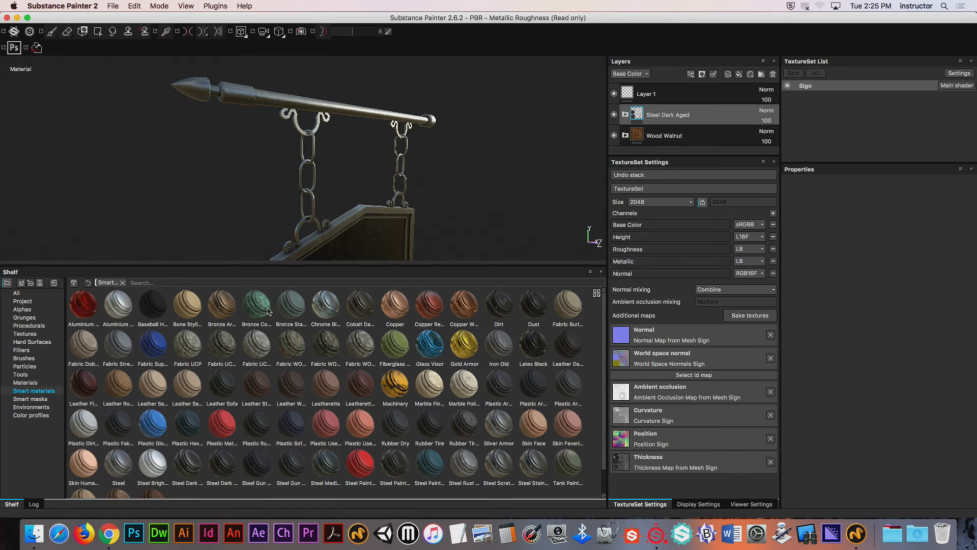
left_click_drag(223, 311, 686, 121)
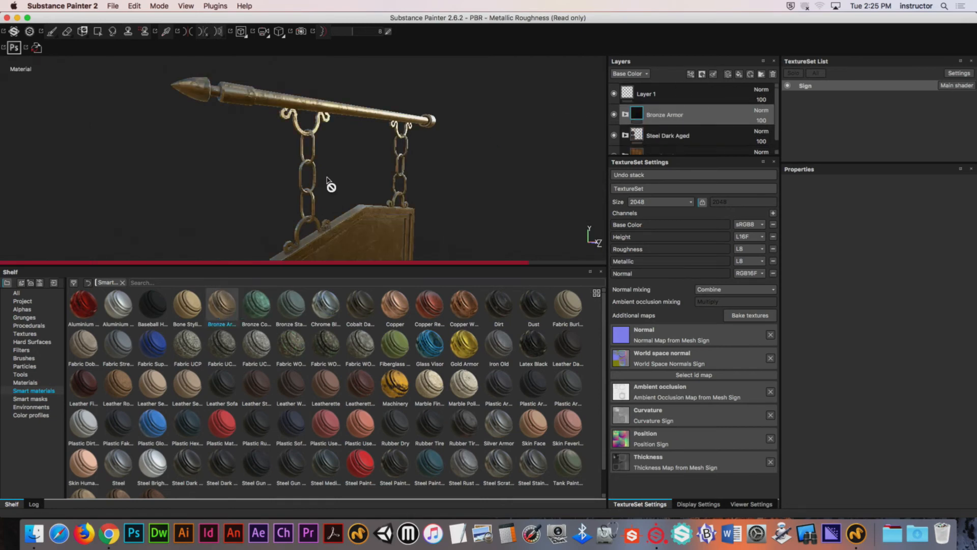
left_click_drag(453, 190, 358, 168, "alt")
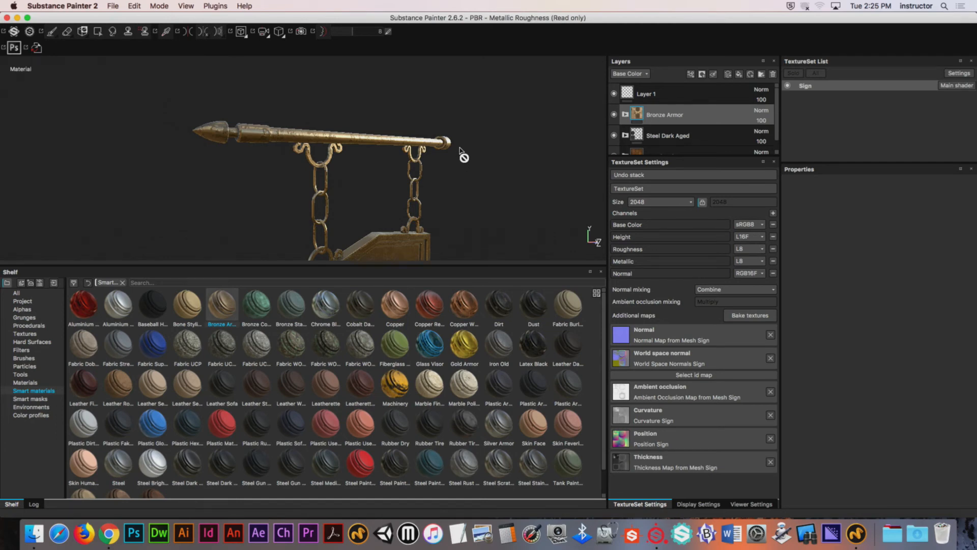
left_click_drag(691, 157, 698, 270)
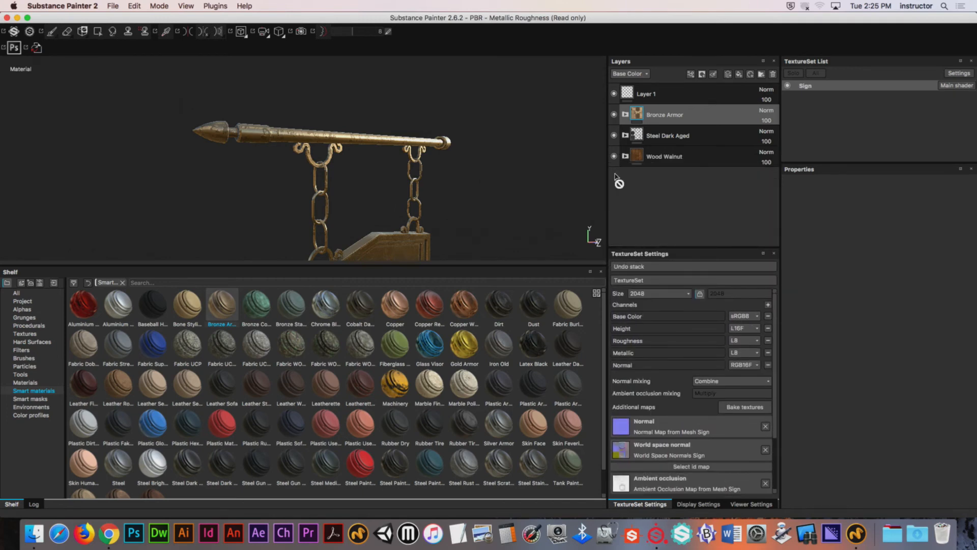
left_click_drag(395, 189, 373, 164, "alt")
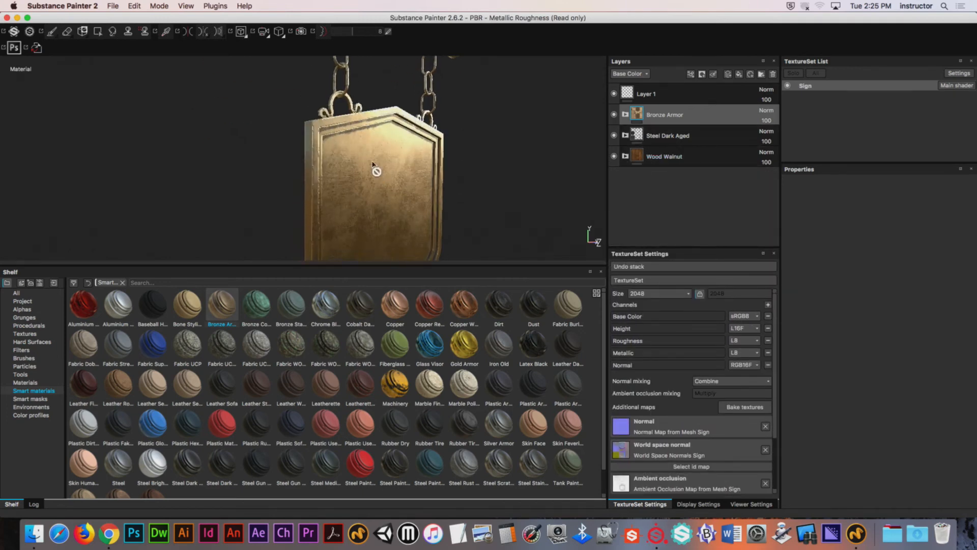
middle_click_drag(431, 171, 454, 134, "alt")
right_click_drag(454, 135, 485, 132, "alt")
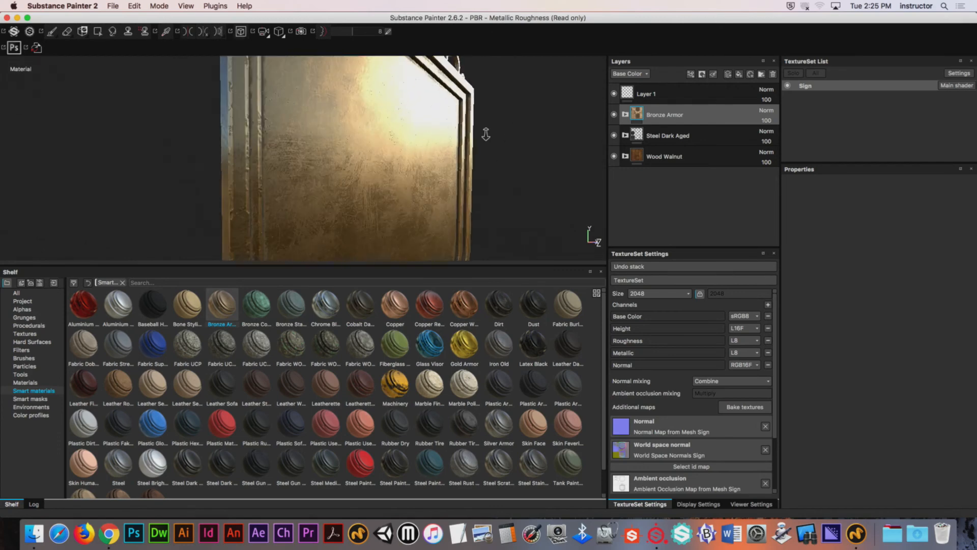
Hide the Bronze Armor and Steel Dark Aged layers and examine the walnut wood on the sign board.
left_click(614, 114)
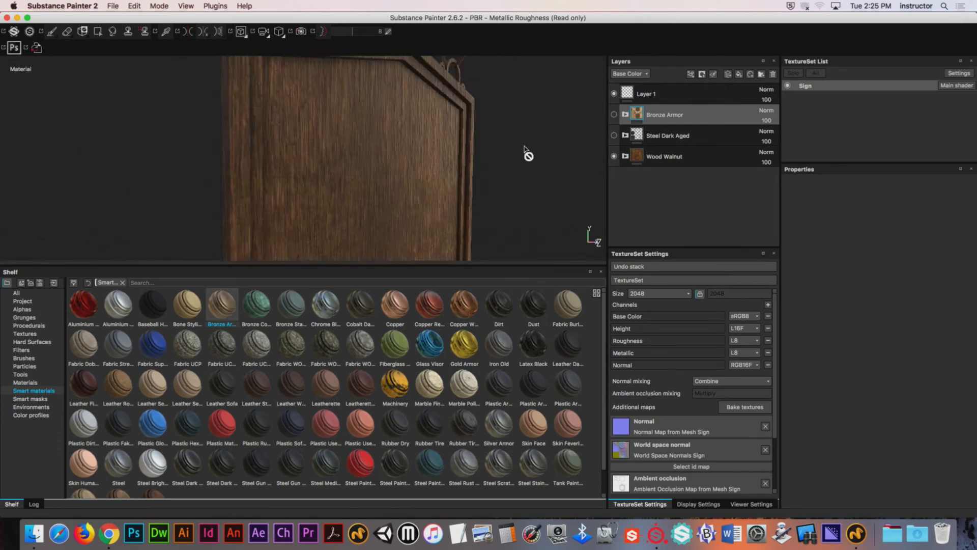
left_click_drag(493, 162, 464, 158, "alt")
right_click_drag(465, 158, 350, 160, "alt")
middle_click_drag(351, 204, 344, 131, "alt")
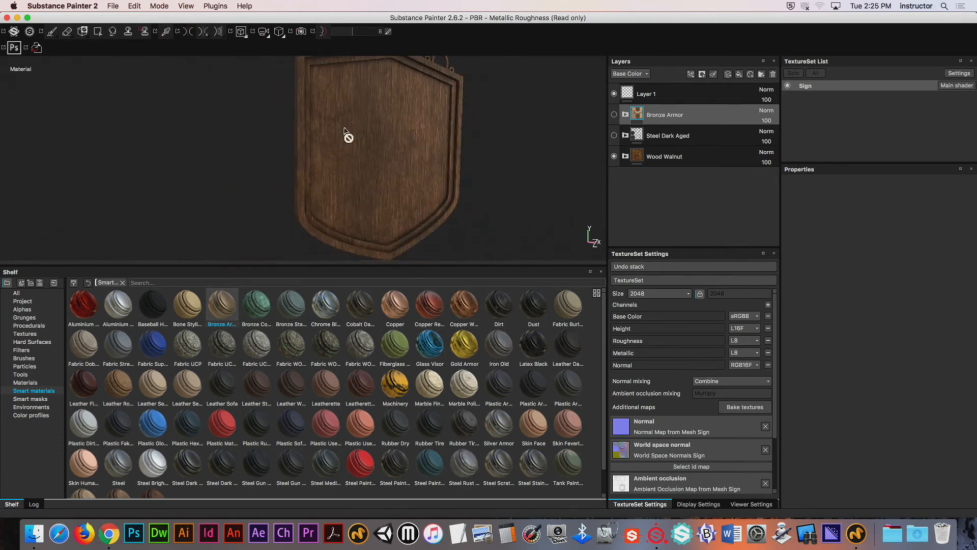
right_click_drag(343, 131, 478, 130, "alt")
middle_click_drag(441, 66, 423, 131, "alt")
right_click_drag(423, 131, 423, 142, "alt")
left_click_drag(420, 136, 444, 155, "alt")
Add a mask with color selection to the Wood Walnut layer.
left_click(711, 159)
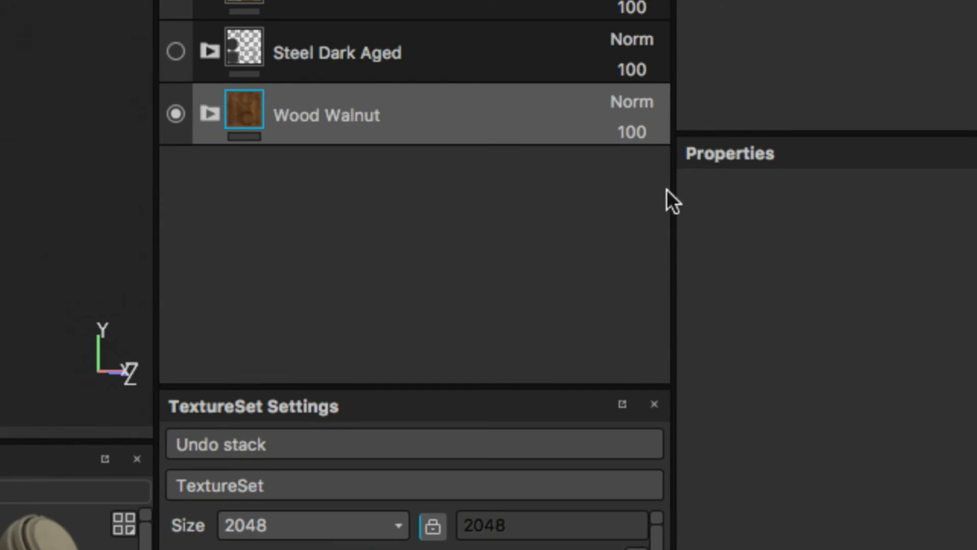
right_click(341, 122)
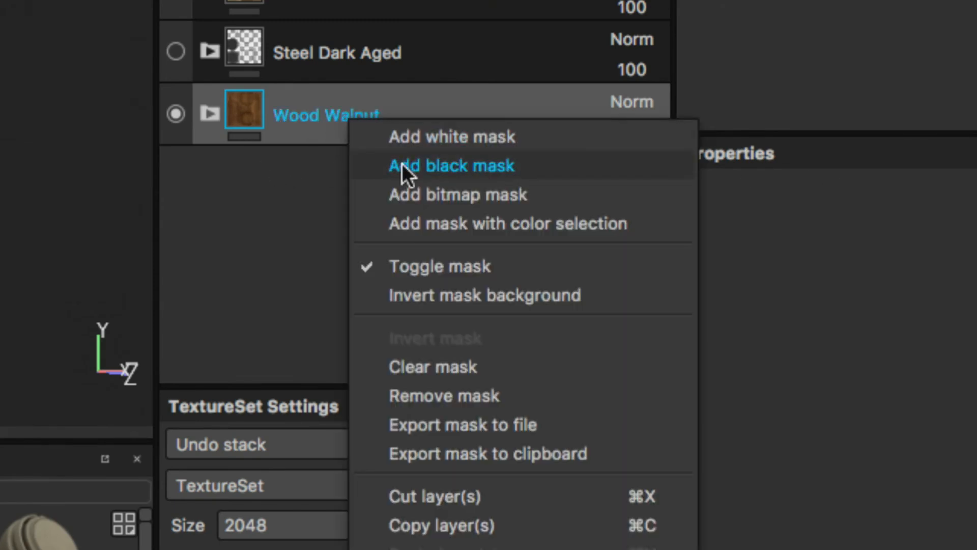
left_click(441, 229)
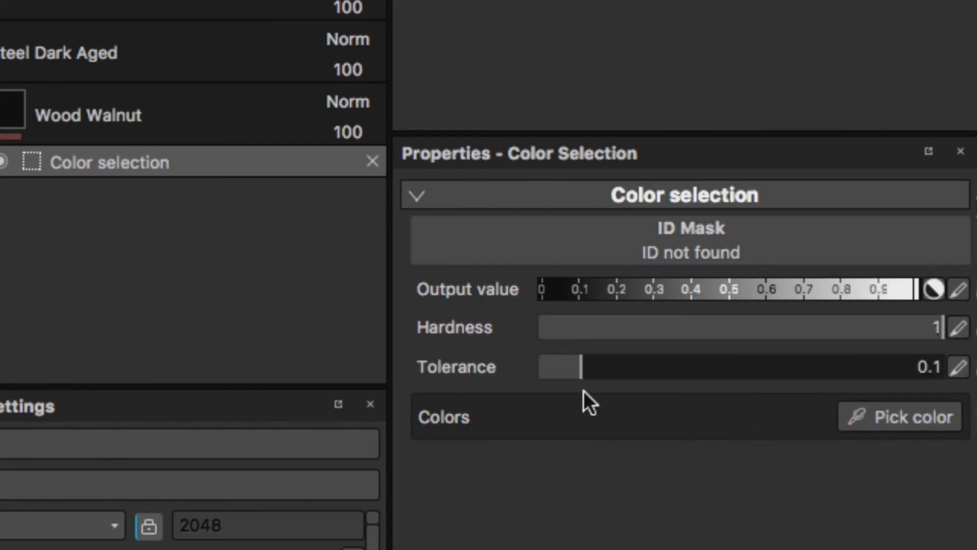
Use the Diffuse Color Output texture as the Wood Walnut mask's ID map and pick the blue board panel colour.
left_click(712, 246)
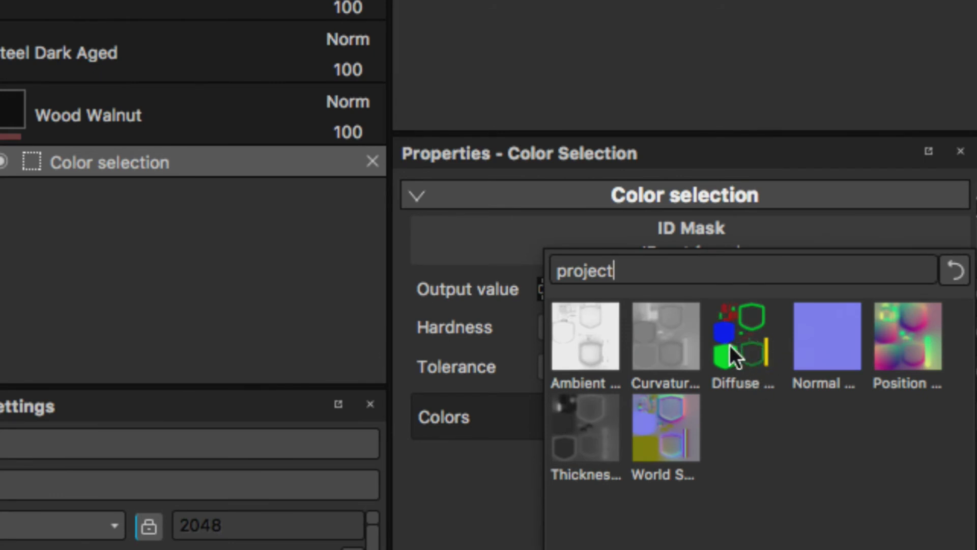
left_click(742, 349)
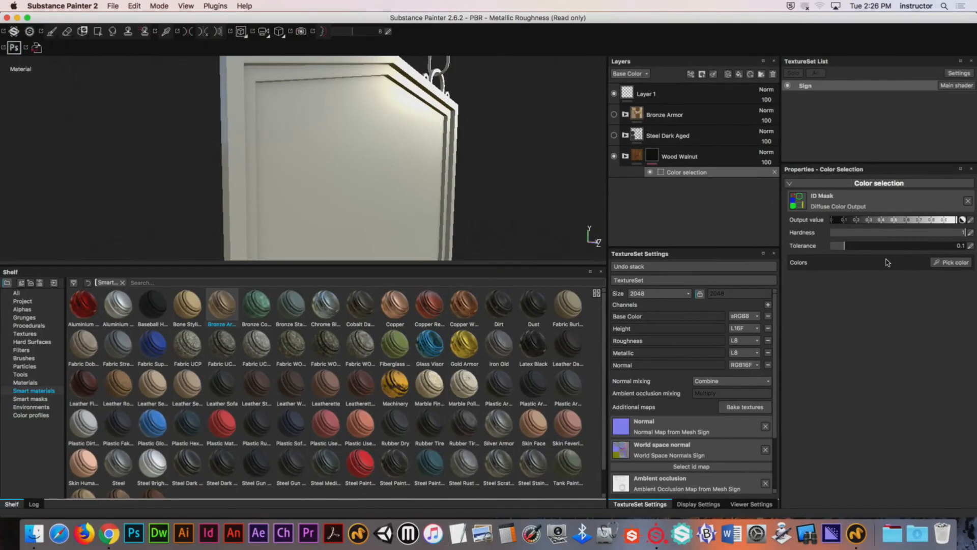
left_click(951, 263)
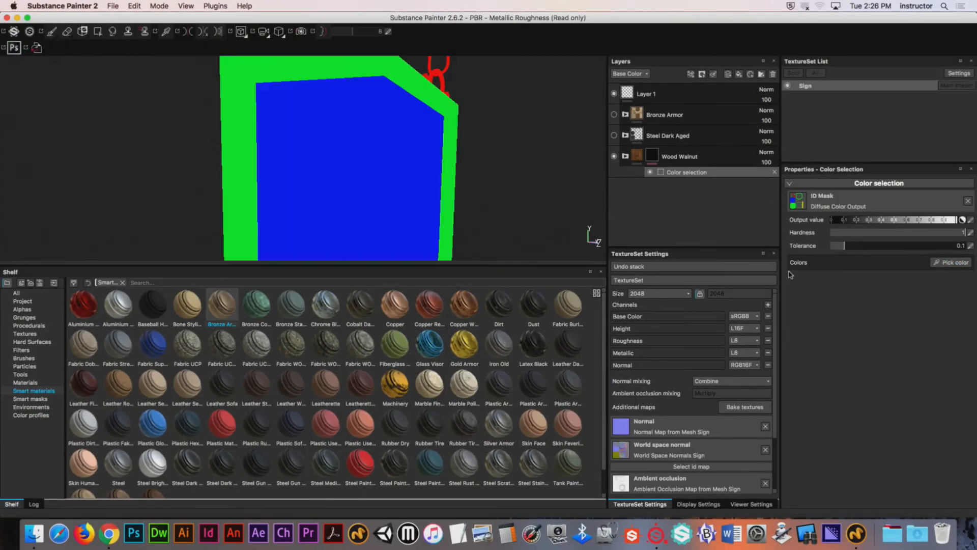
left_click(952, 263)
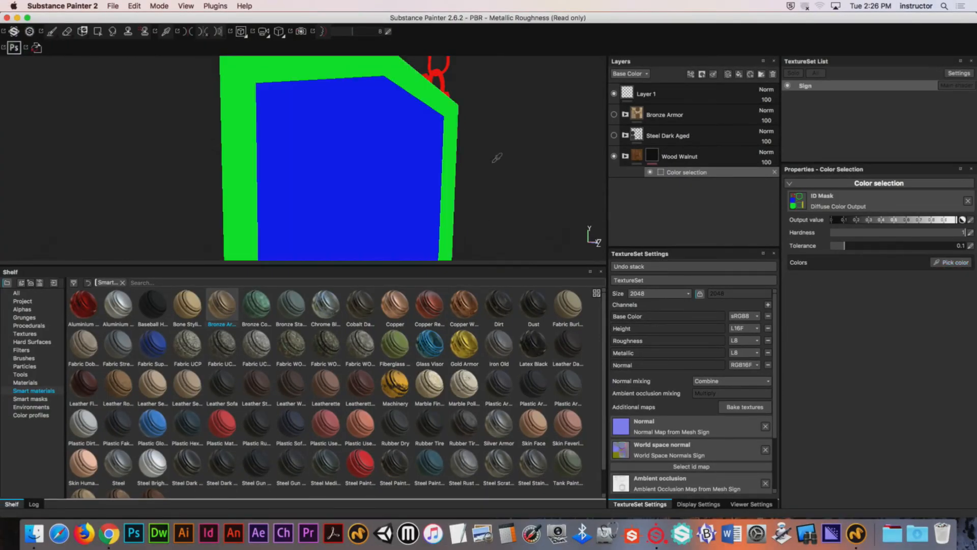
left_click(410, 115)
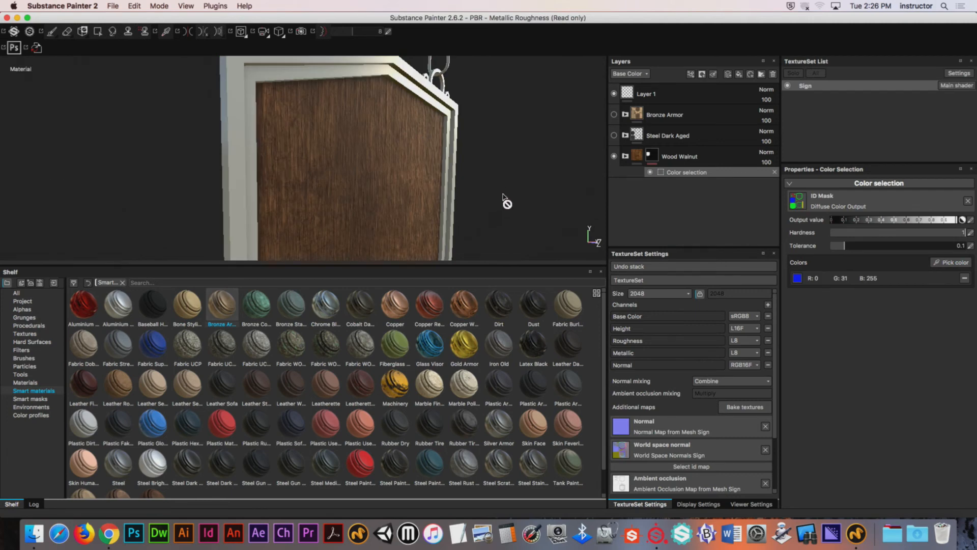
left_click_drag(508, 186, 458, 166, "alt")
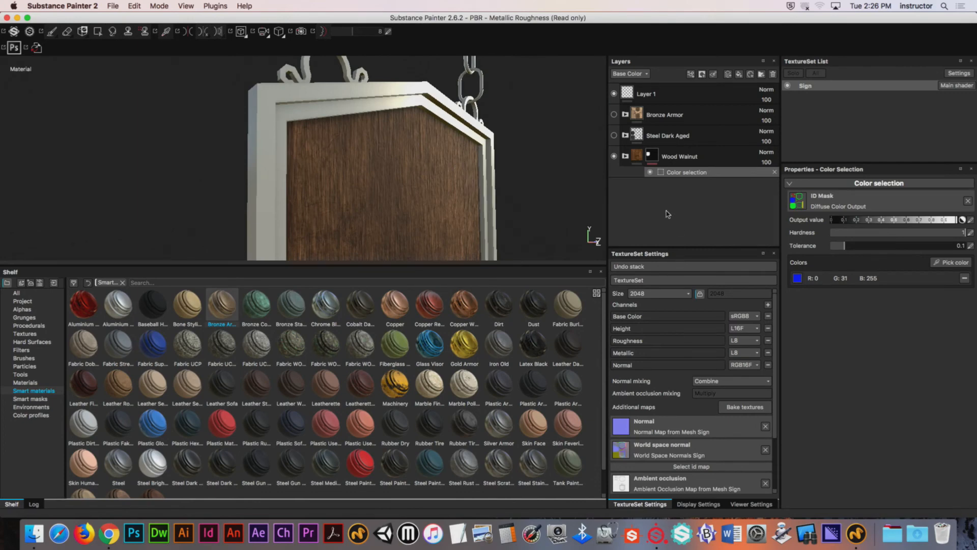
Show the Steel Dark Aged layer and give it a color selection mask that uses Diffuse Color Output as ID map.
left_click(614, 135)
left_click_drag(397, 106, 417, 150, "alt")
right_click(662, 131)
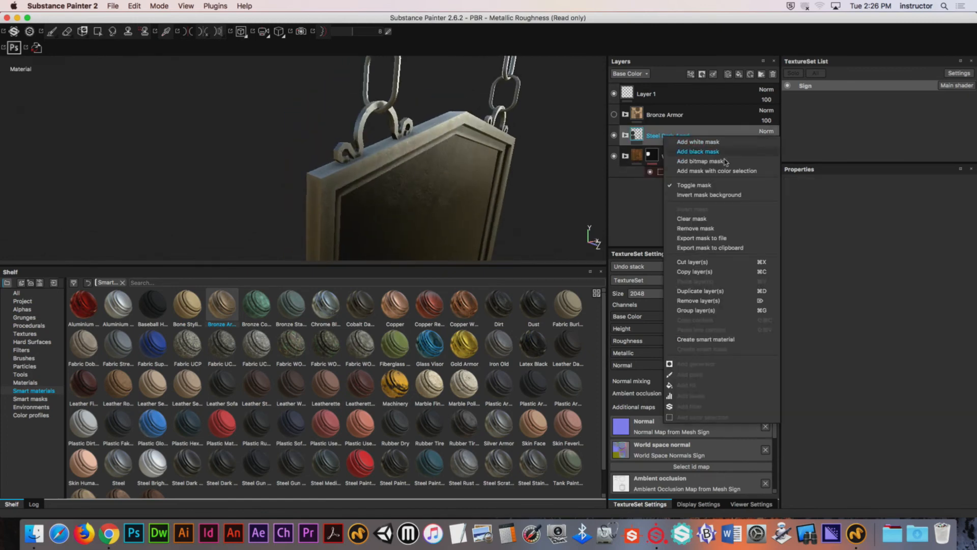
left_click(687, 163)
left_click(897, 201)
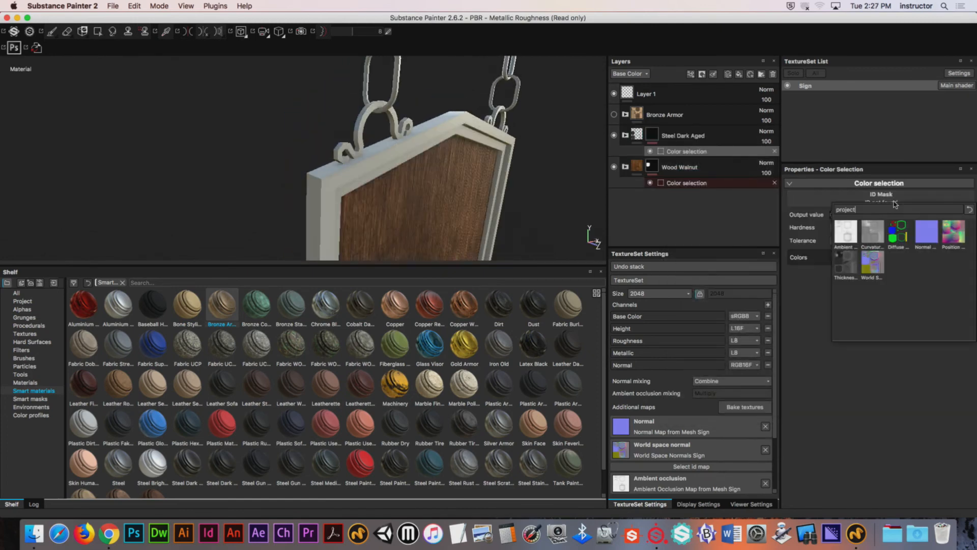
left_click(899, 235)
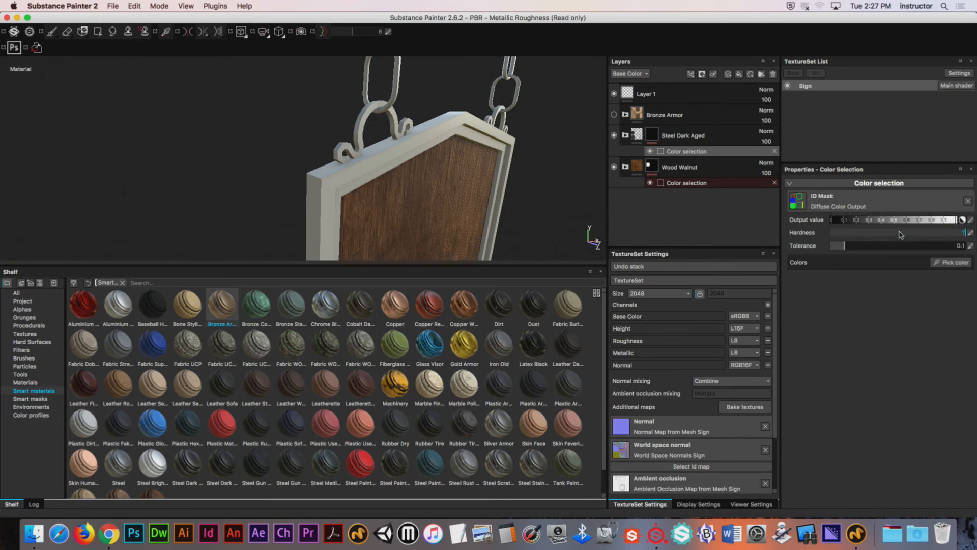
Try the green frame colour in the Steel Dark Aged mask and look at the sign's frame and rod ends.
left_click(950, 262)
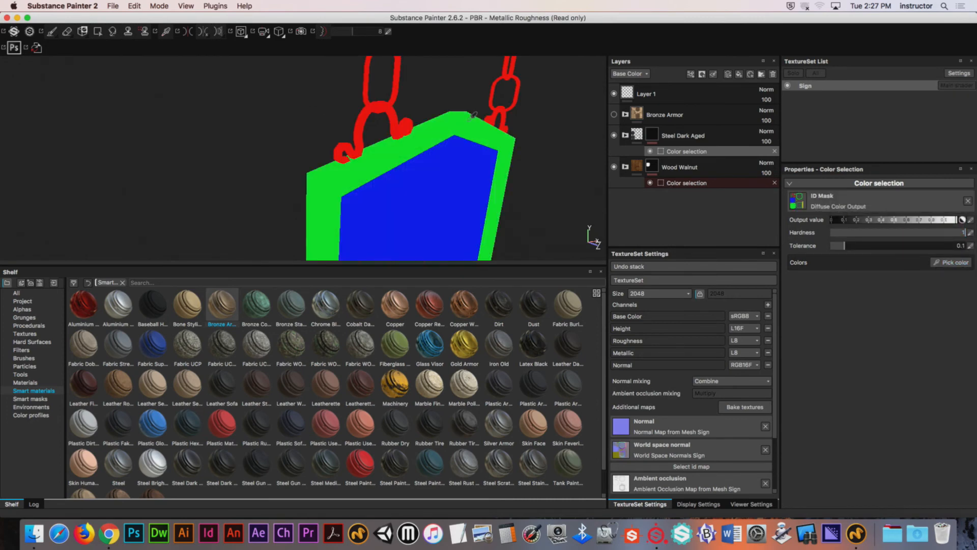
left_click(493, 123)
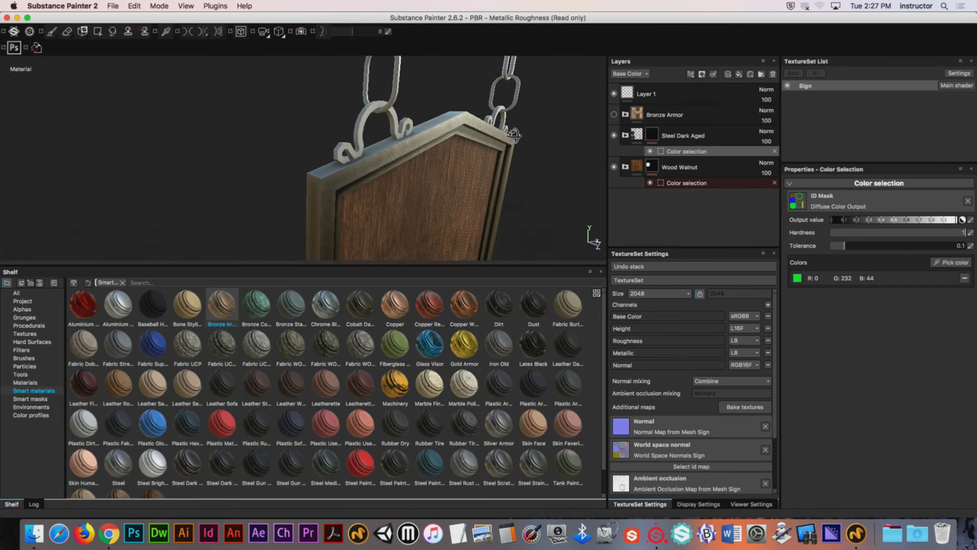
left_click_drag(513, 134, 352, 148, "alt")
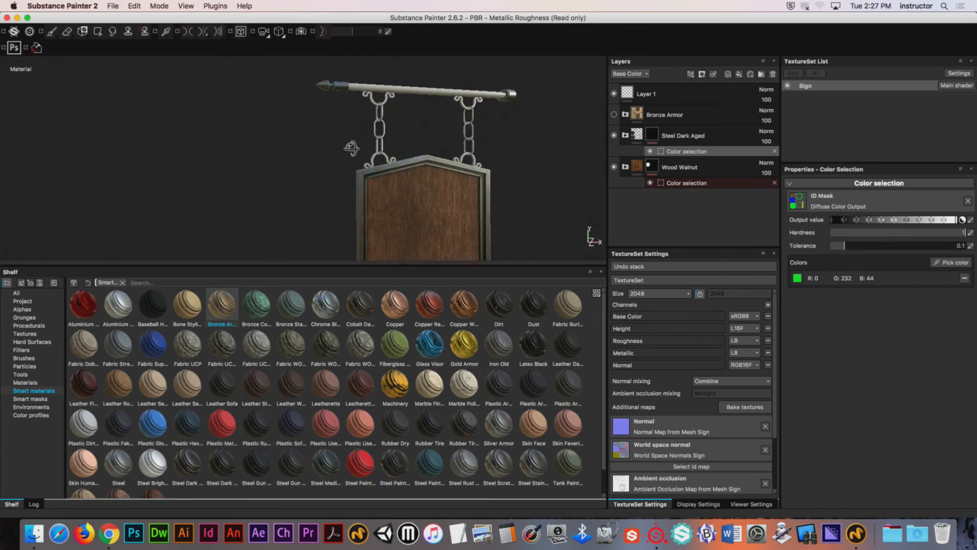
Replace the green in the Steel Dark Aged mask with the red colour of the chains and hooks.
left_click(951, 263)
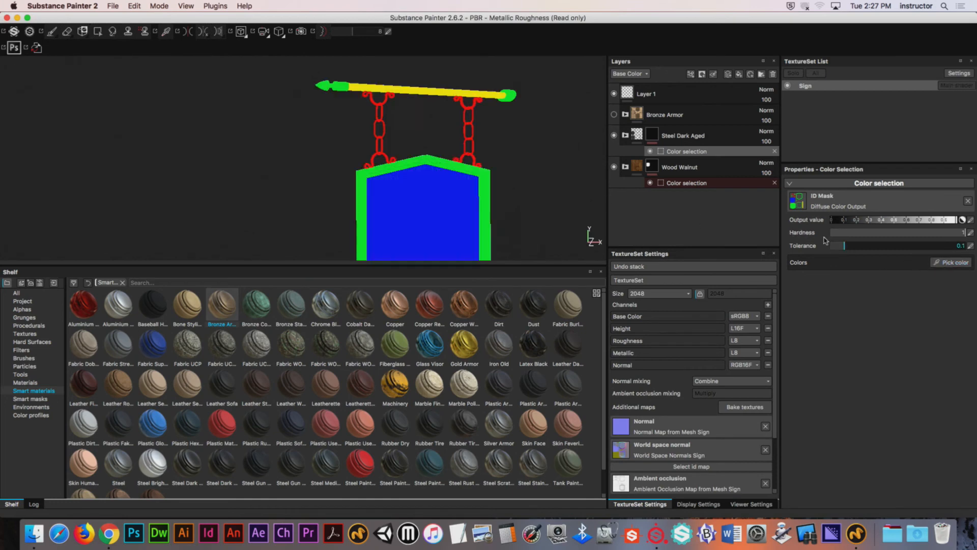
left_click(378, 94)
left_click_drag(404, 131, 440, 163, "alt")
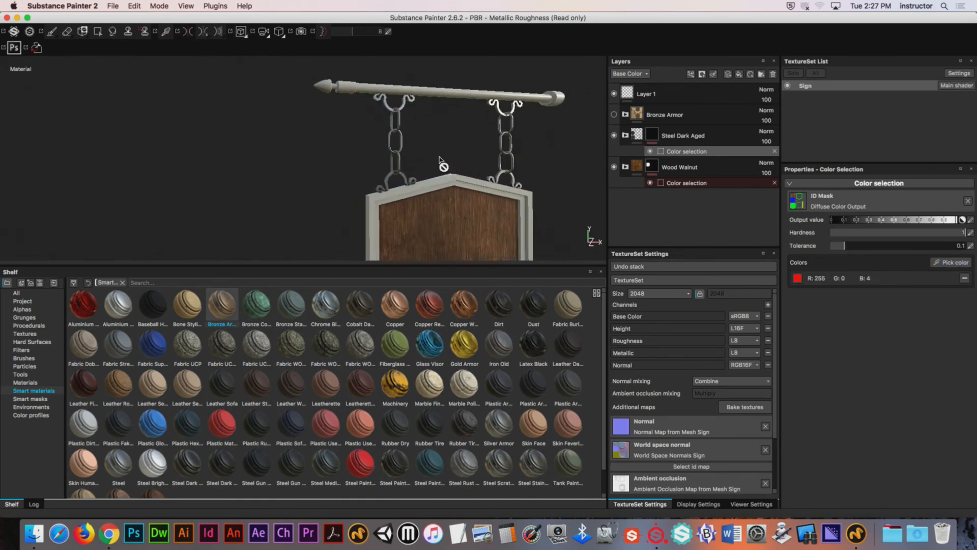
right_click_drag(440, 163, 485, 170, "alt")
left_click(956, 263)
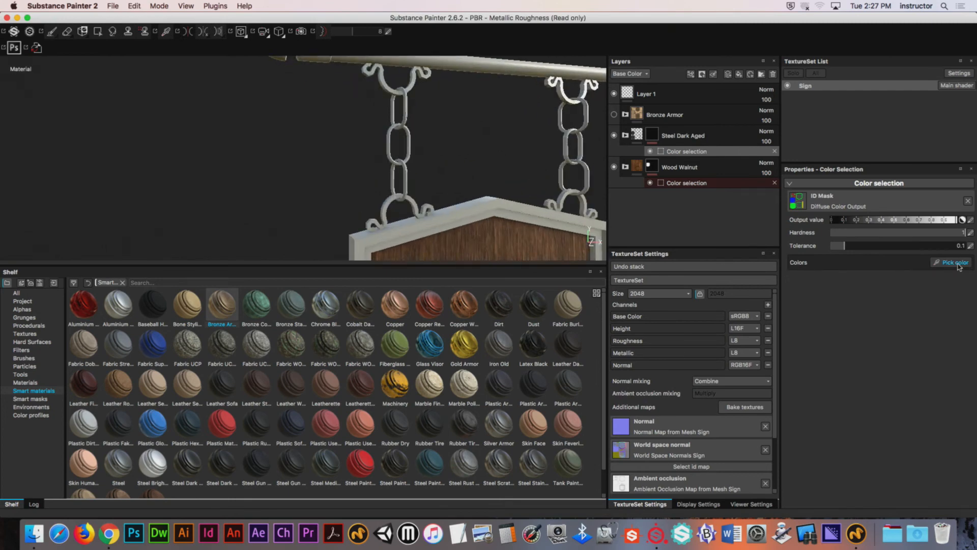
left_click(416, 77)
left_click_drag(417, 89, 359, 155, "alt")
left_click_drag(450, 186, 483, 189, "alt")
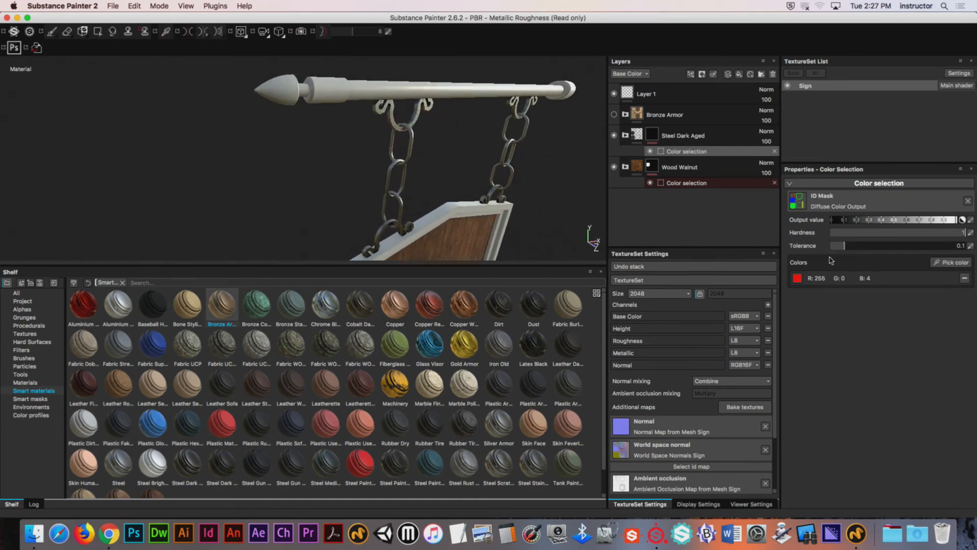
Add the yellow colour of the hanging rod to the Steel Dark Aged mask and inspect the steel on rod and chains.
left_click(951, 264)
left_click(484, 90)
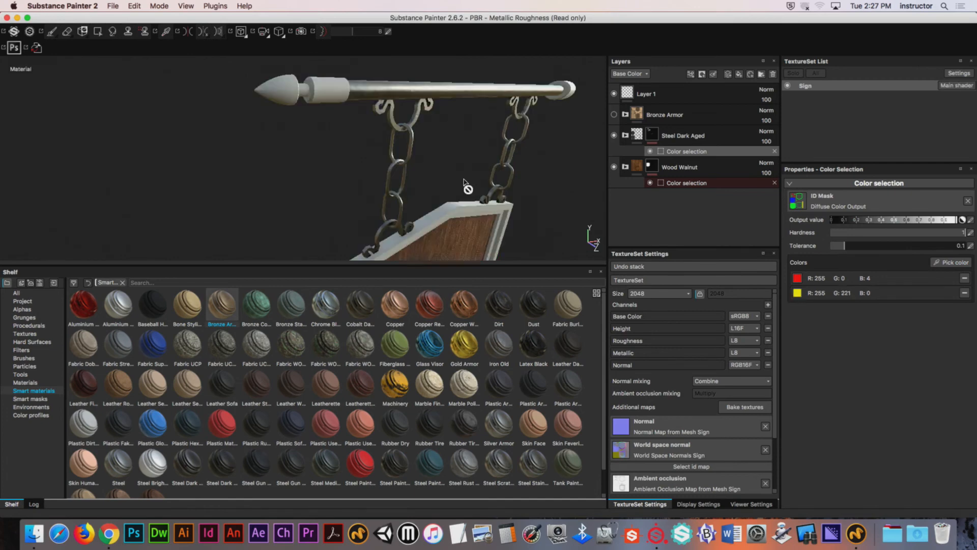
left_click_drag(489, 183, 372, 162, "alt")
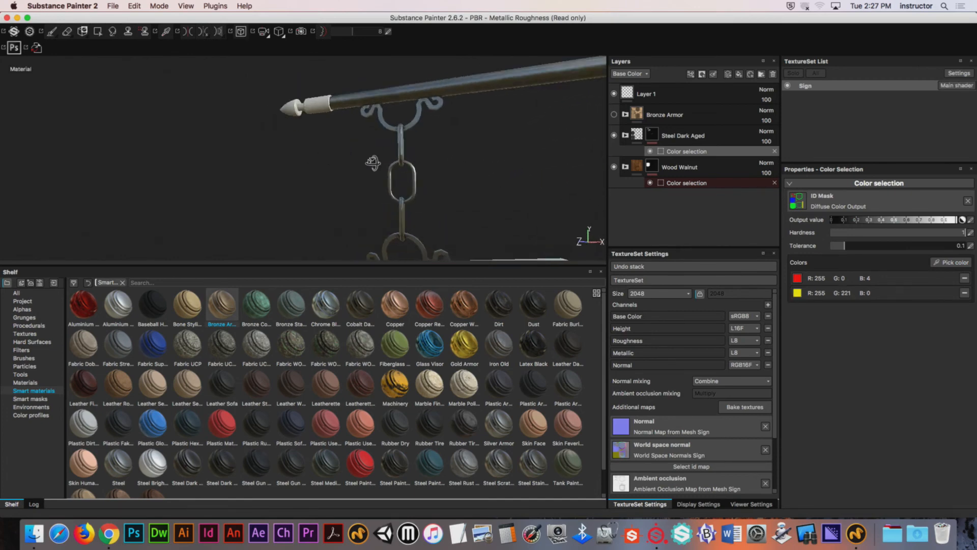
middle_click_drag(373, 163, 332, 125, "alt")
left_click_drag(331, 122, 323, 169, "alt")
middle_click_drag(347, 126, 353, 186, "alt")
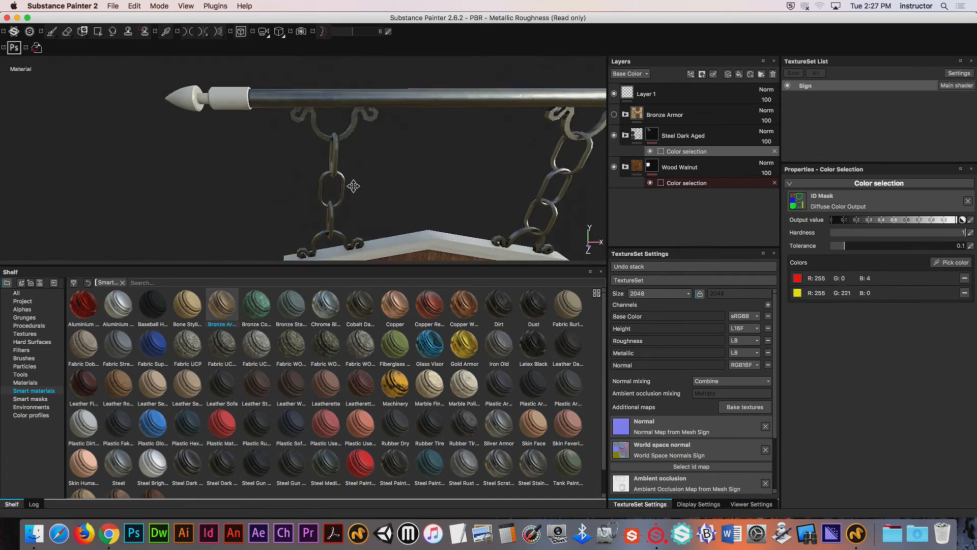
right_click_drag(487, 106, 210, 166, "alt")
middle_click_drag(311, 254, 359, 248, "alt")
left_click_drag(285, 183, 282, 149, "alt")
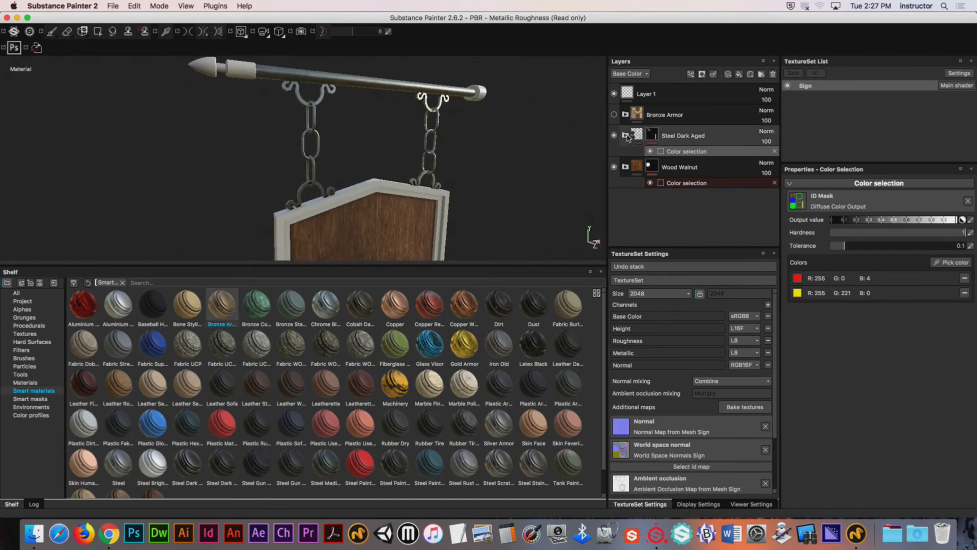
Show the Bronze Armor layer and examine it on the sign, chains and rod.
left_click(642, 115)
right_click(662, 115)
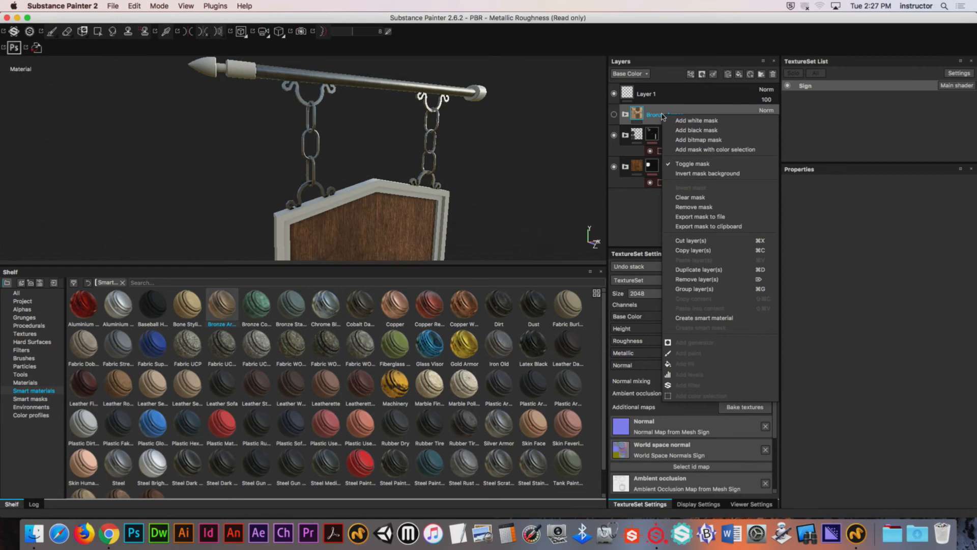
left_click(615, 119)
left_click(615, 115)
middle_click_drag(388, 169, 410, 141, "alt")
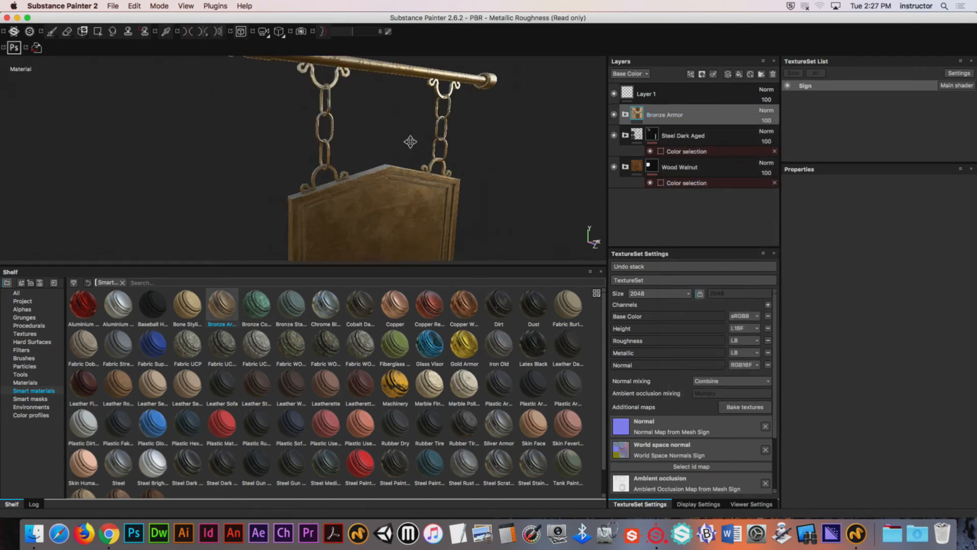
left_click_drag(411, 141, 253, 174, "alt")
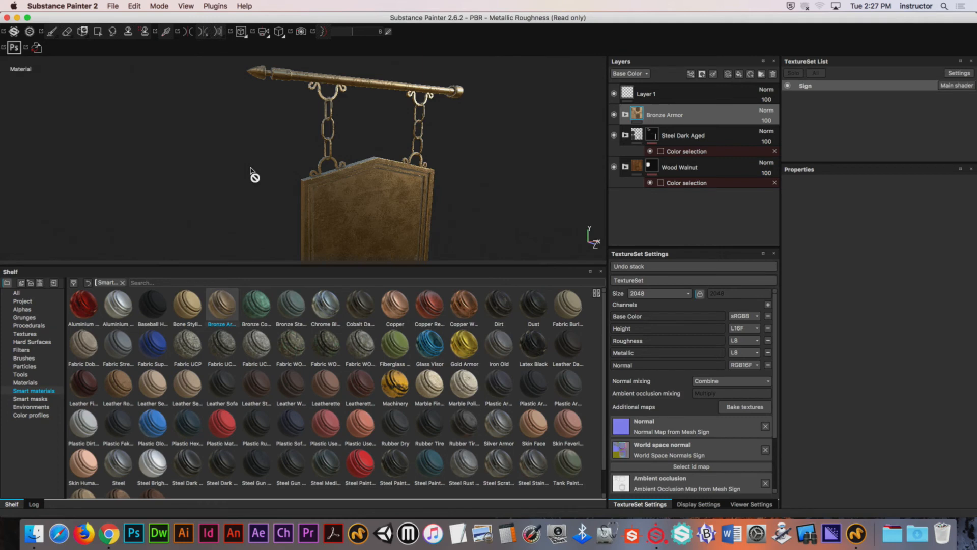
Add a color selection mask to Bronze Armor, using Diffuse Color Output as ID map and the green frame colour.
right_click(668, 115)
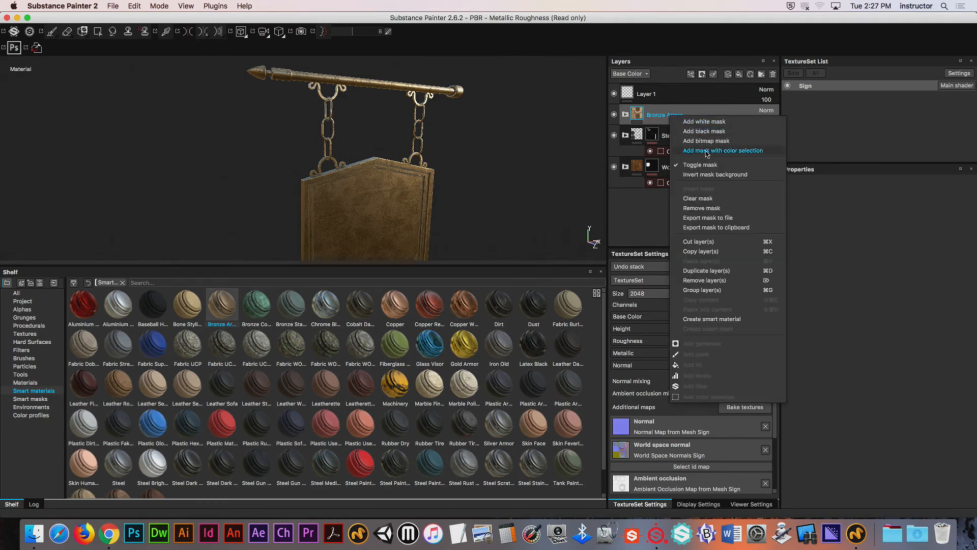
left_click(706, 151)
left_click(882, 194)
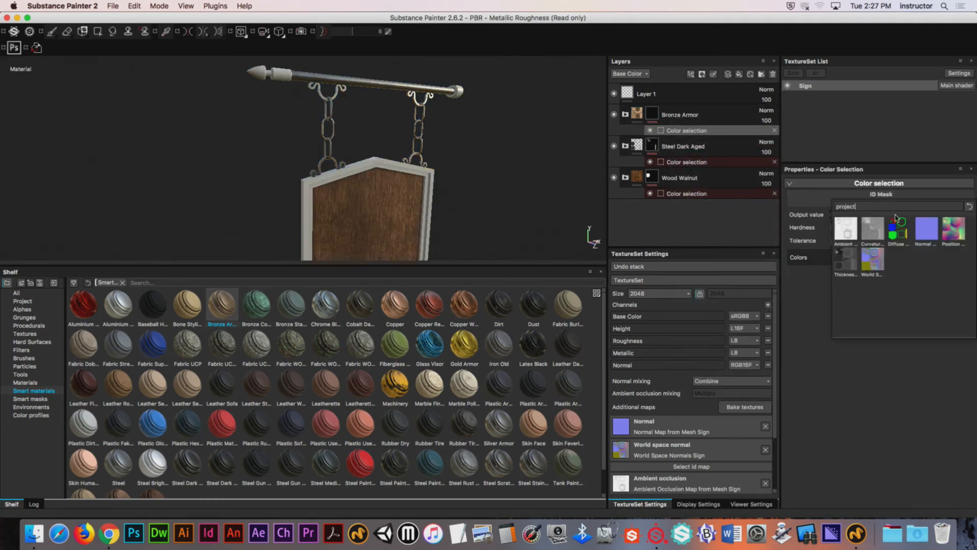
left_click(906, 234)
left_click(951, 262)
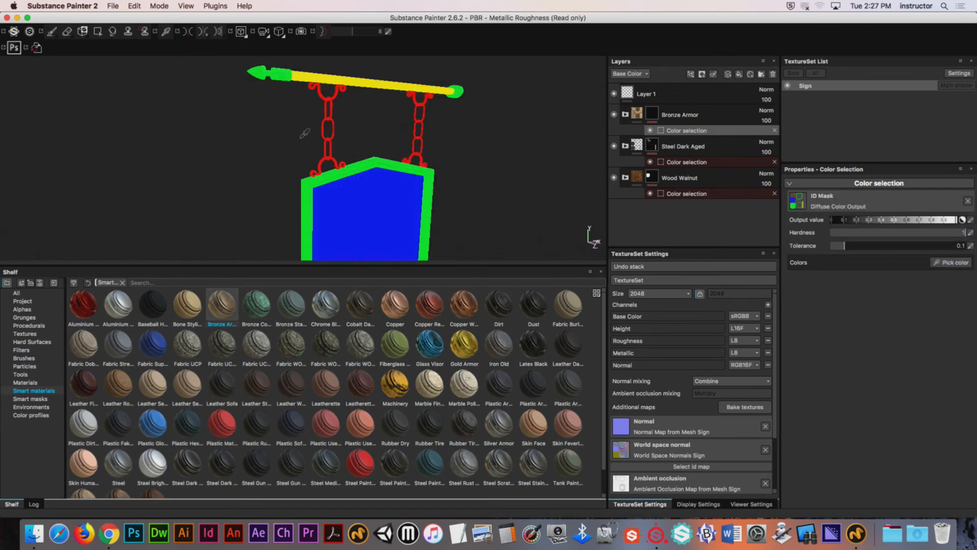
left_click(308, 187)
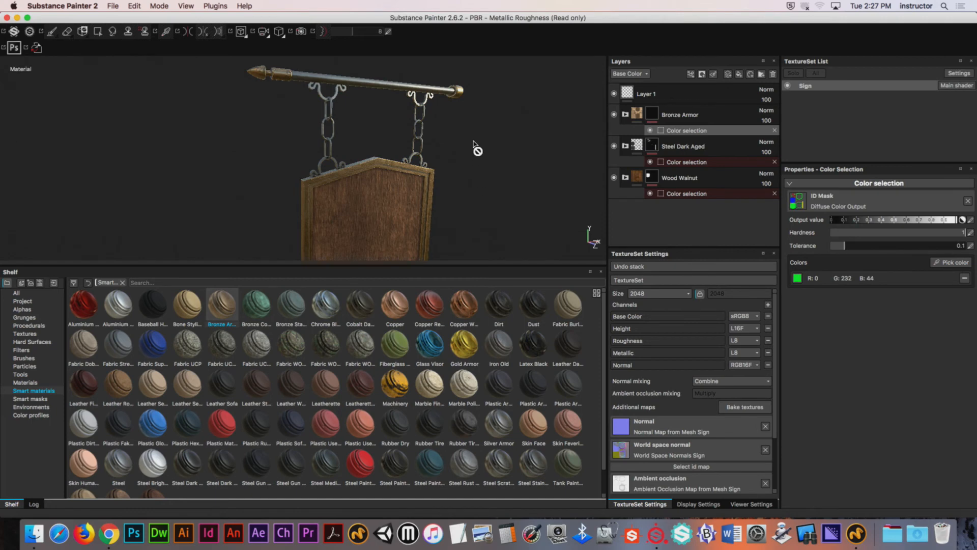
Inspect the sign's wood, bronze and steel in an enlarged viewport without panels, and restore the panels.
left_click_drag(488, 173, 682, 222, "alt")
key("Tab")
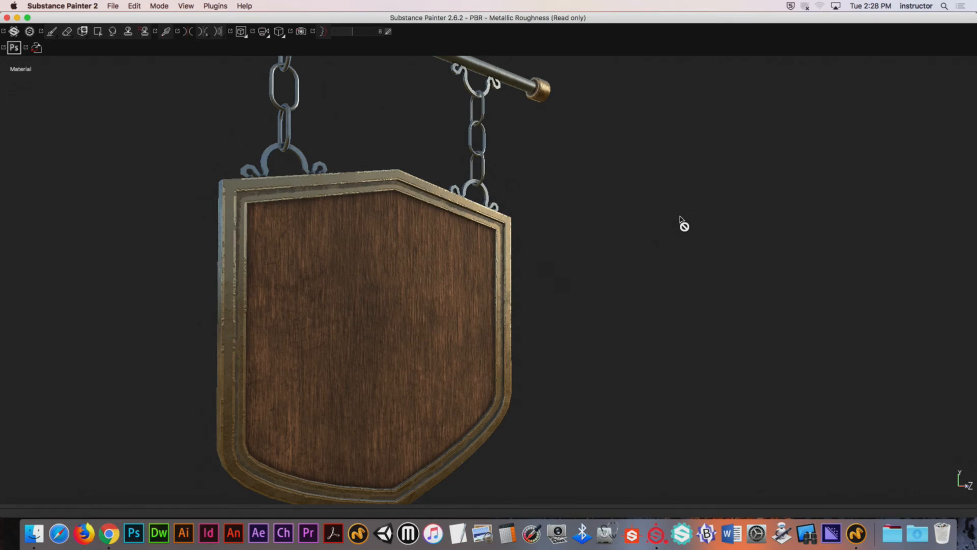
key("Tab")
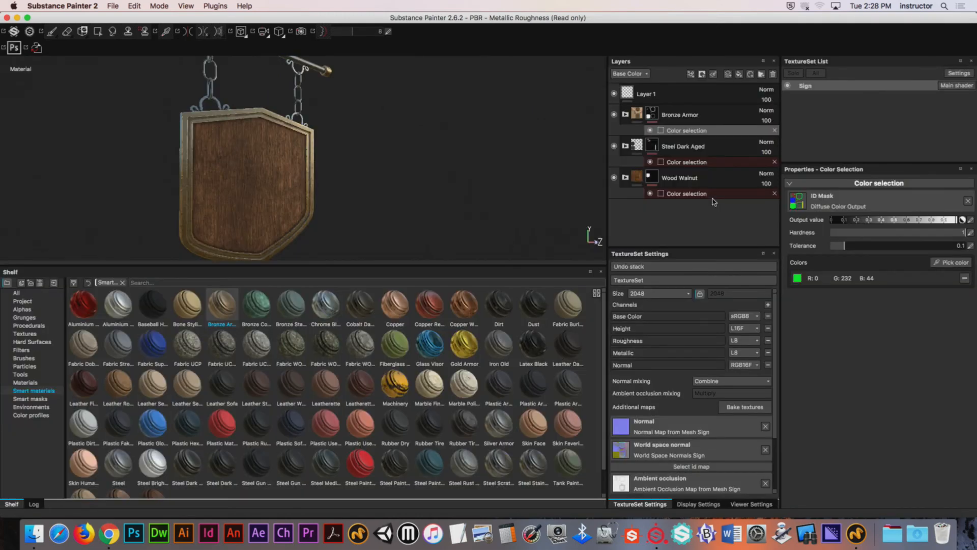